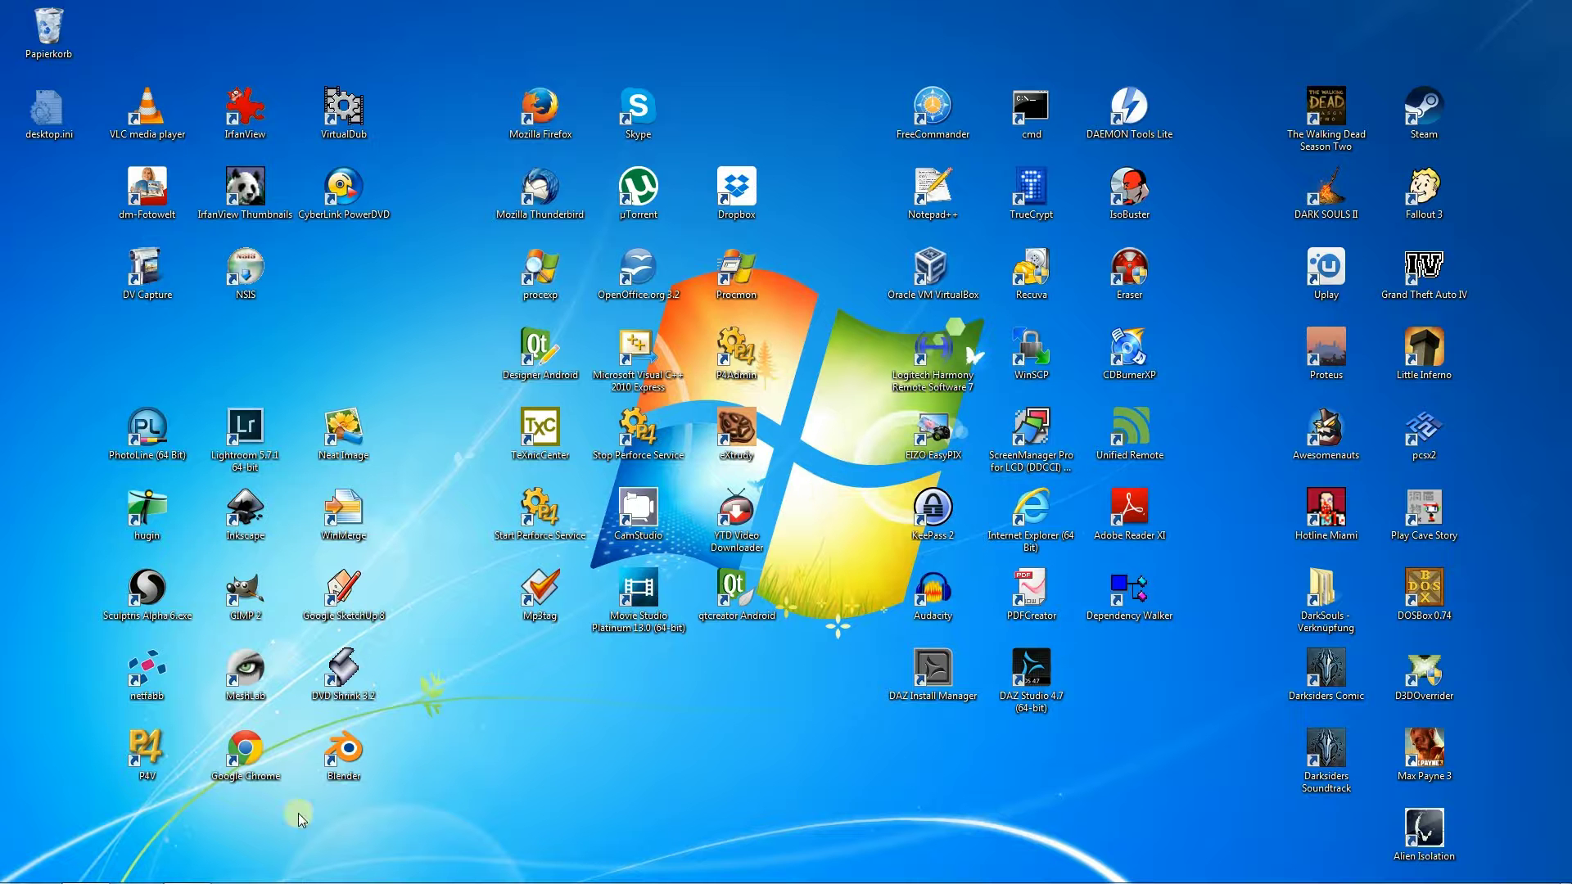
- Open Firefox and search the web for "heightmap europe"
click(136, 867)
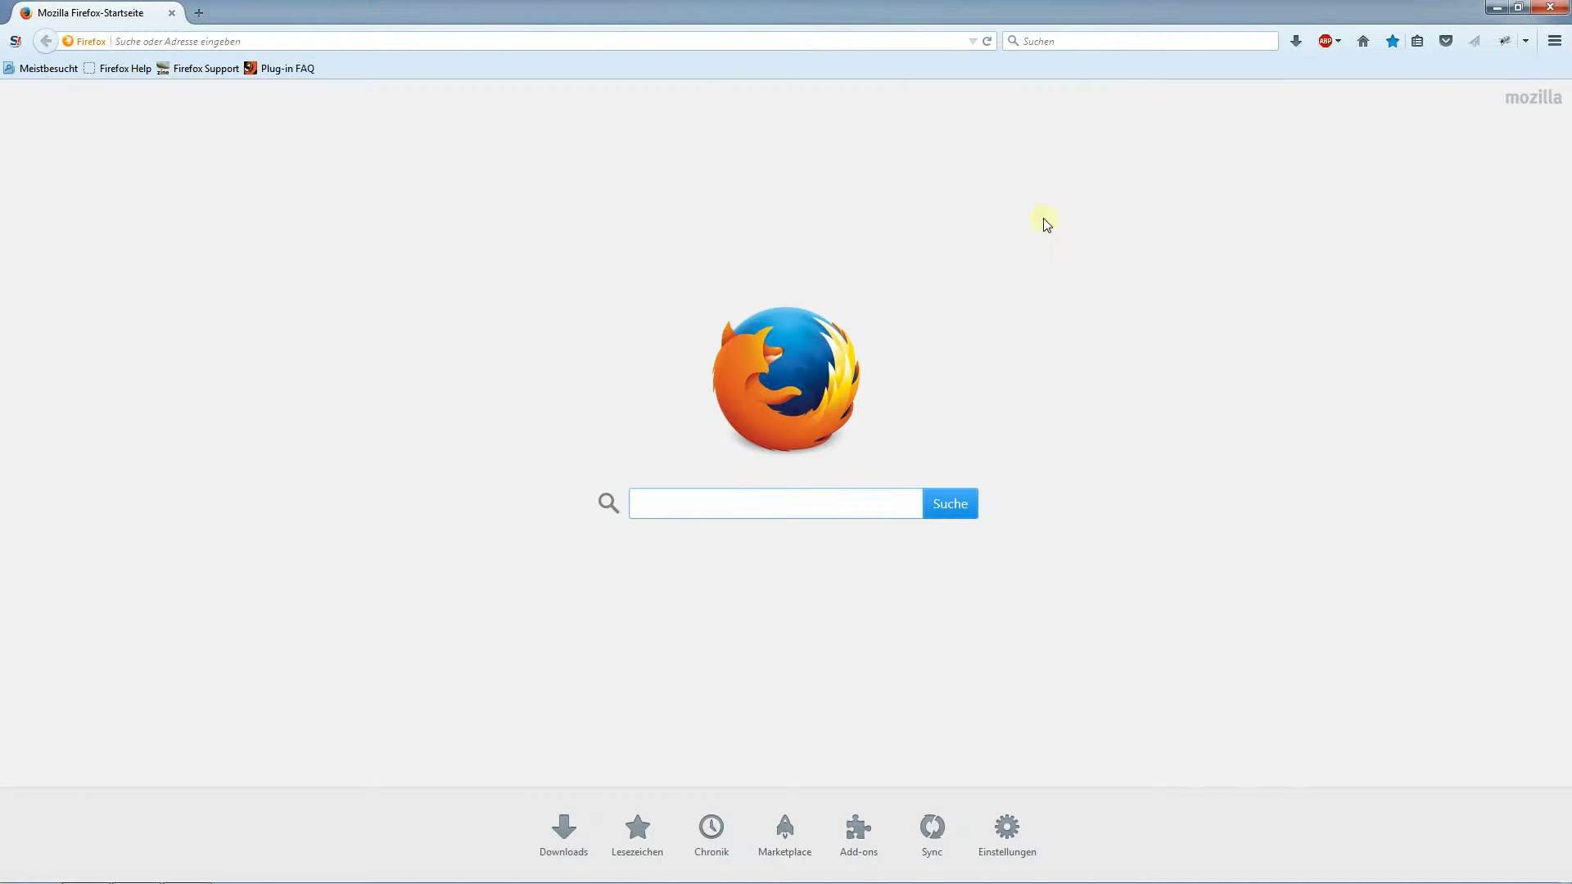
click(815, 471)
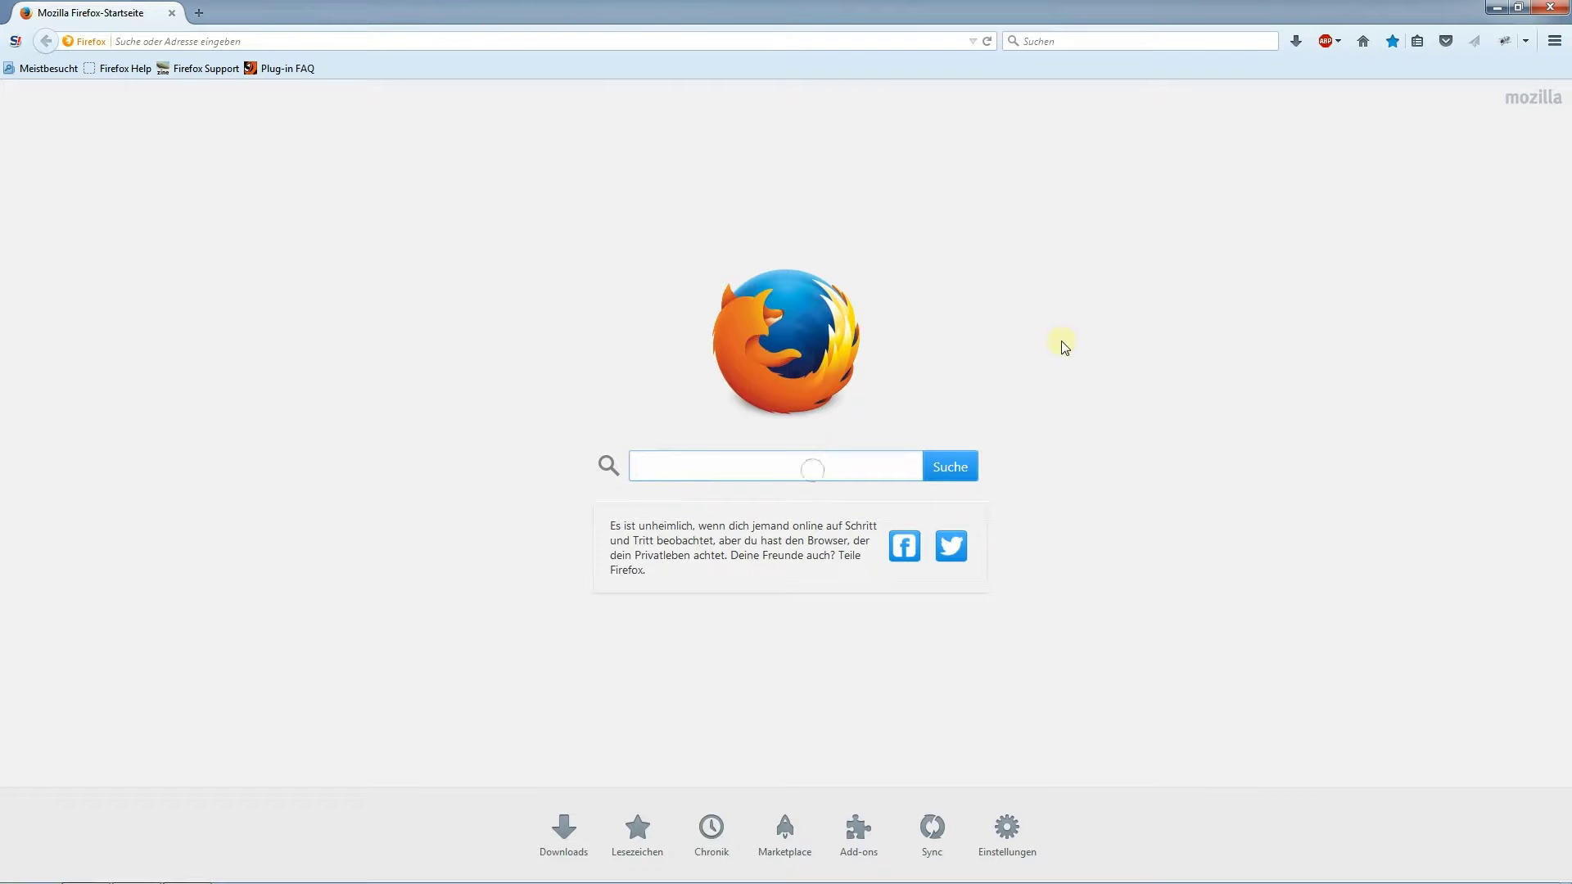
text(height)
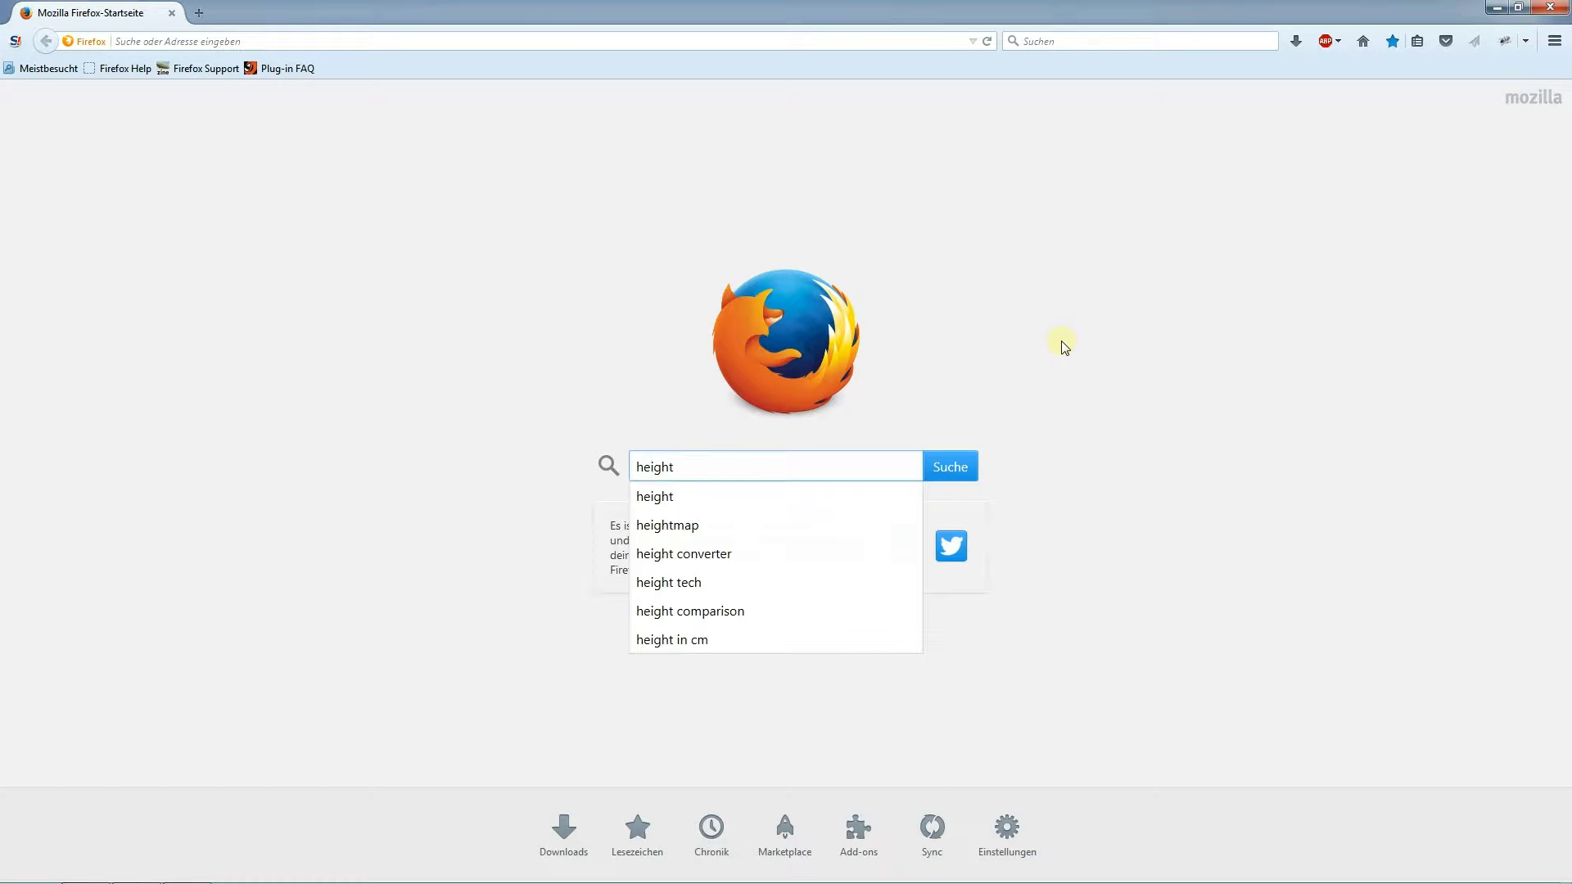
text(map)
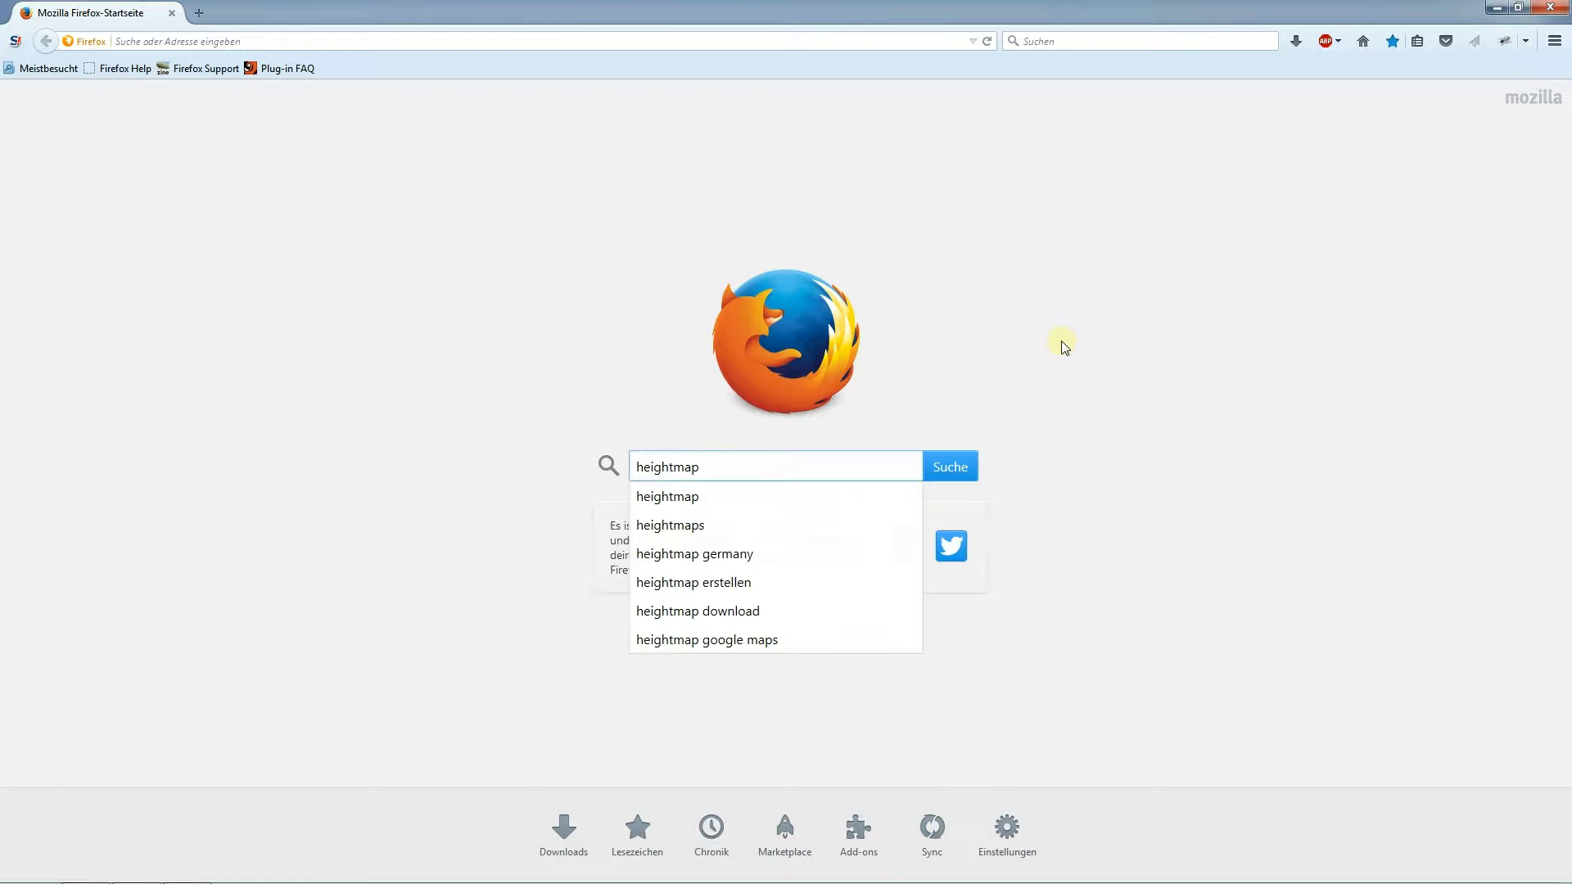
text( europe)
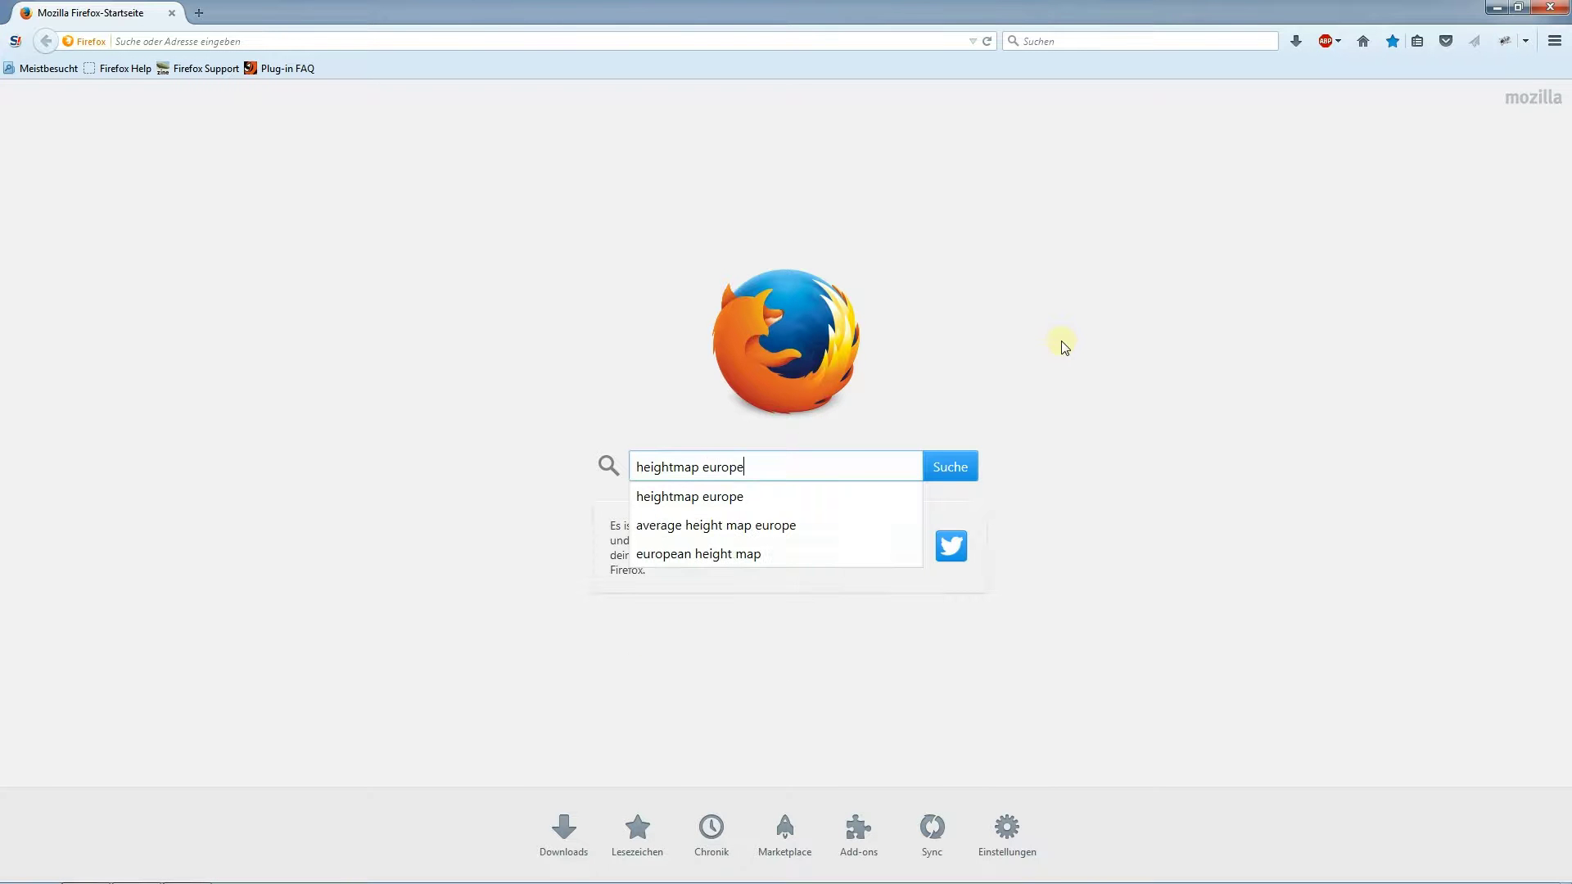
key(Return)
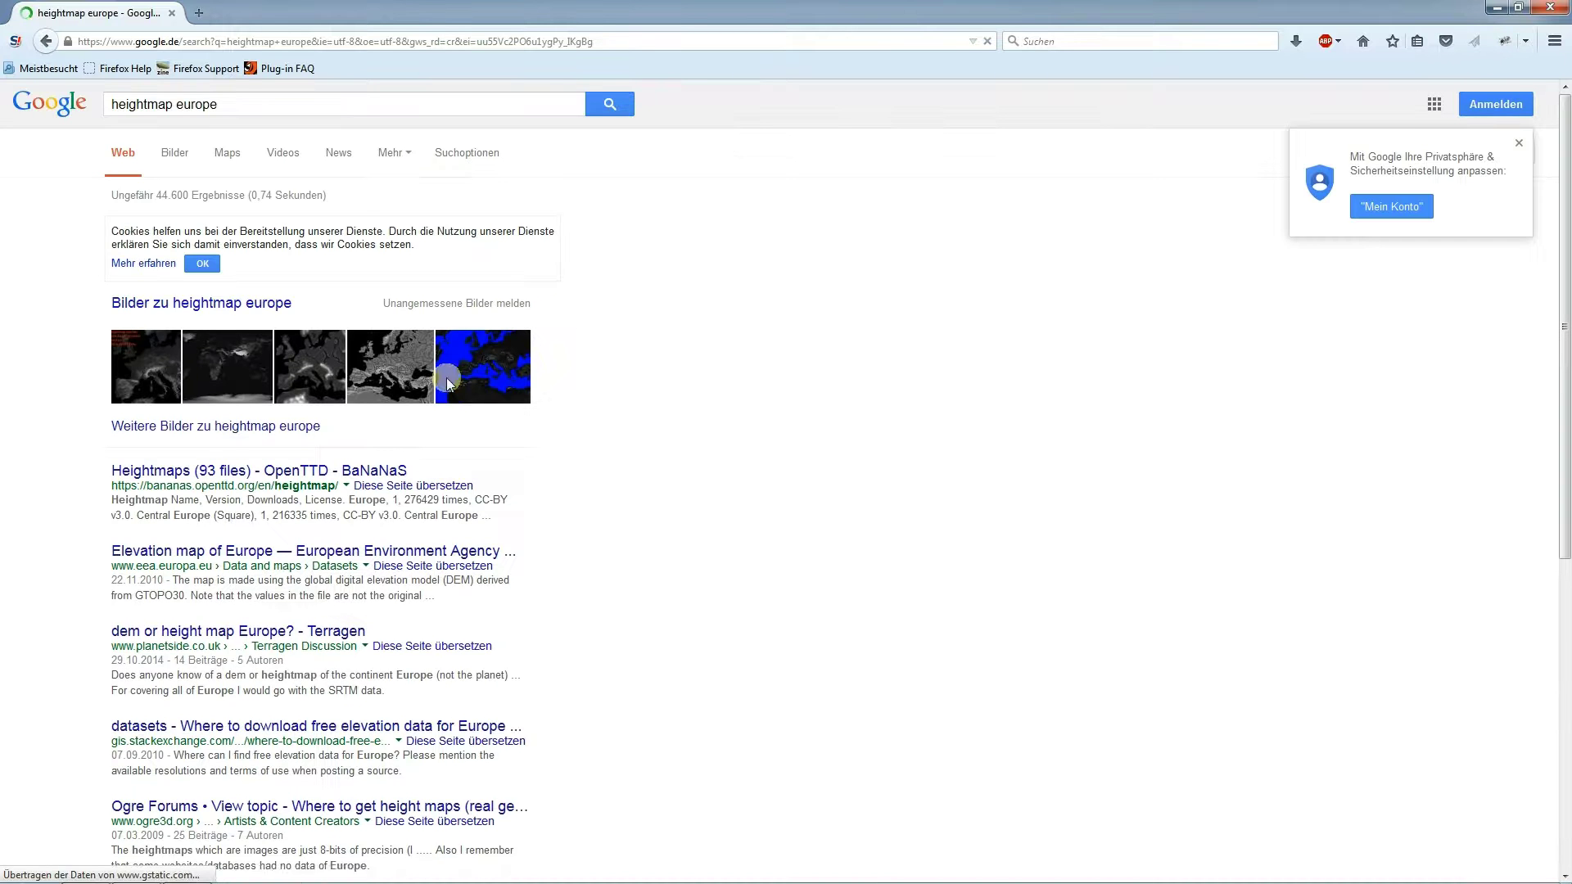
- Open the OpenTTD BaNaNaS heightmaps page from the results and search it for "irela"
scroll(852, 352, down, 4)
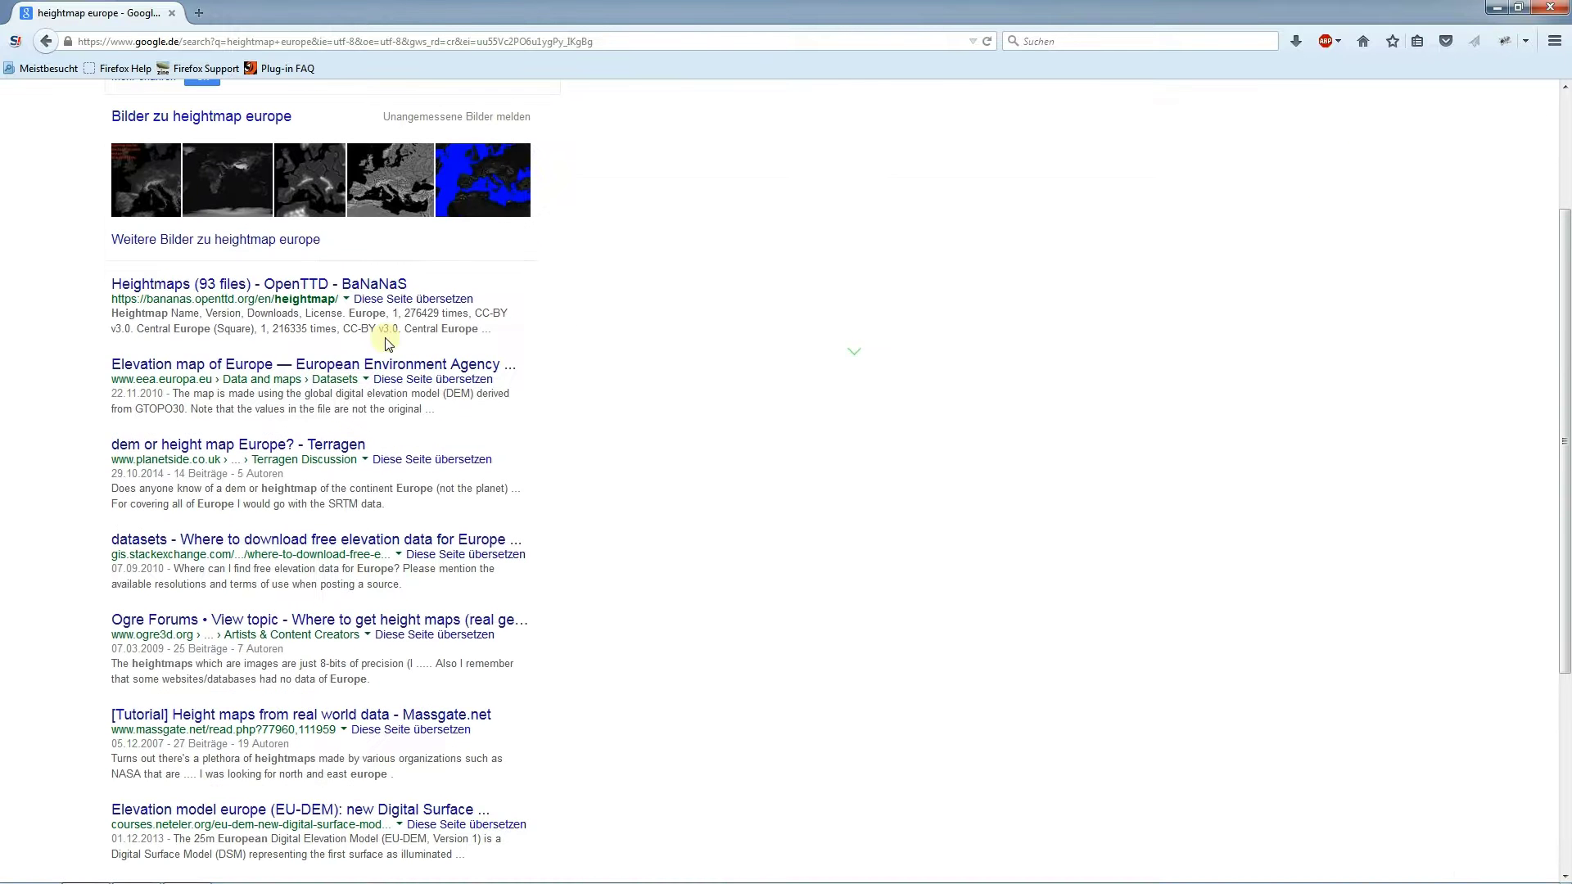
click(205, 287)
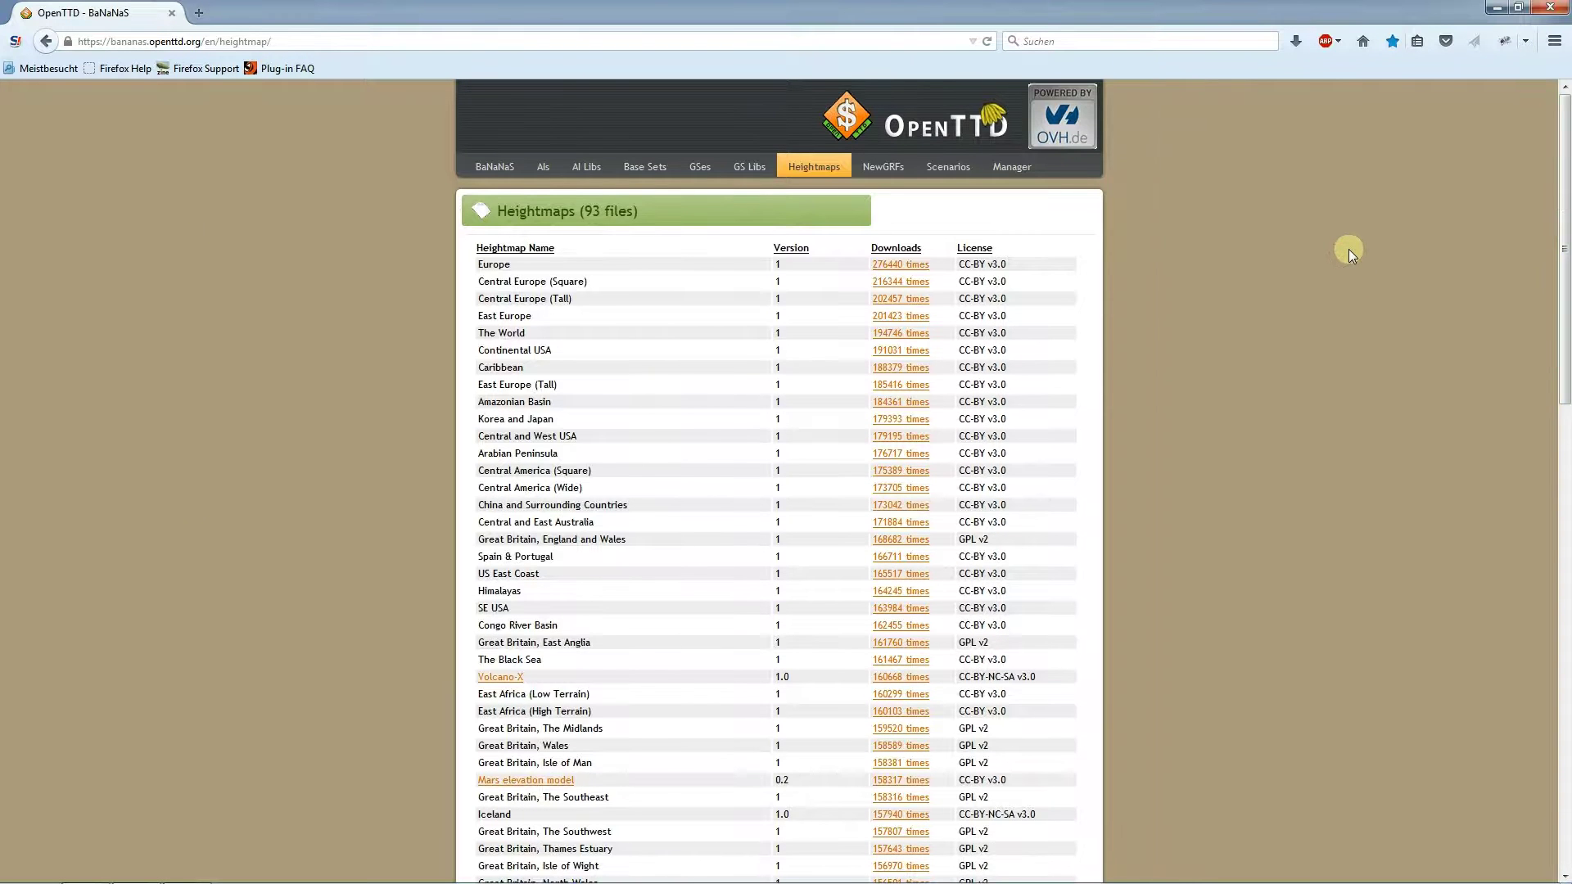
key(ctrl+h)
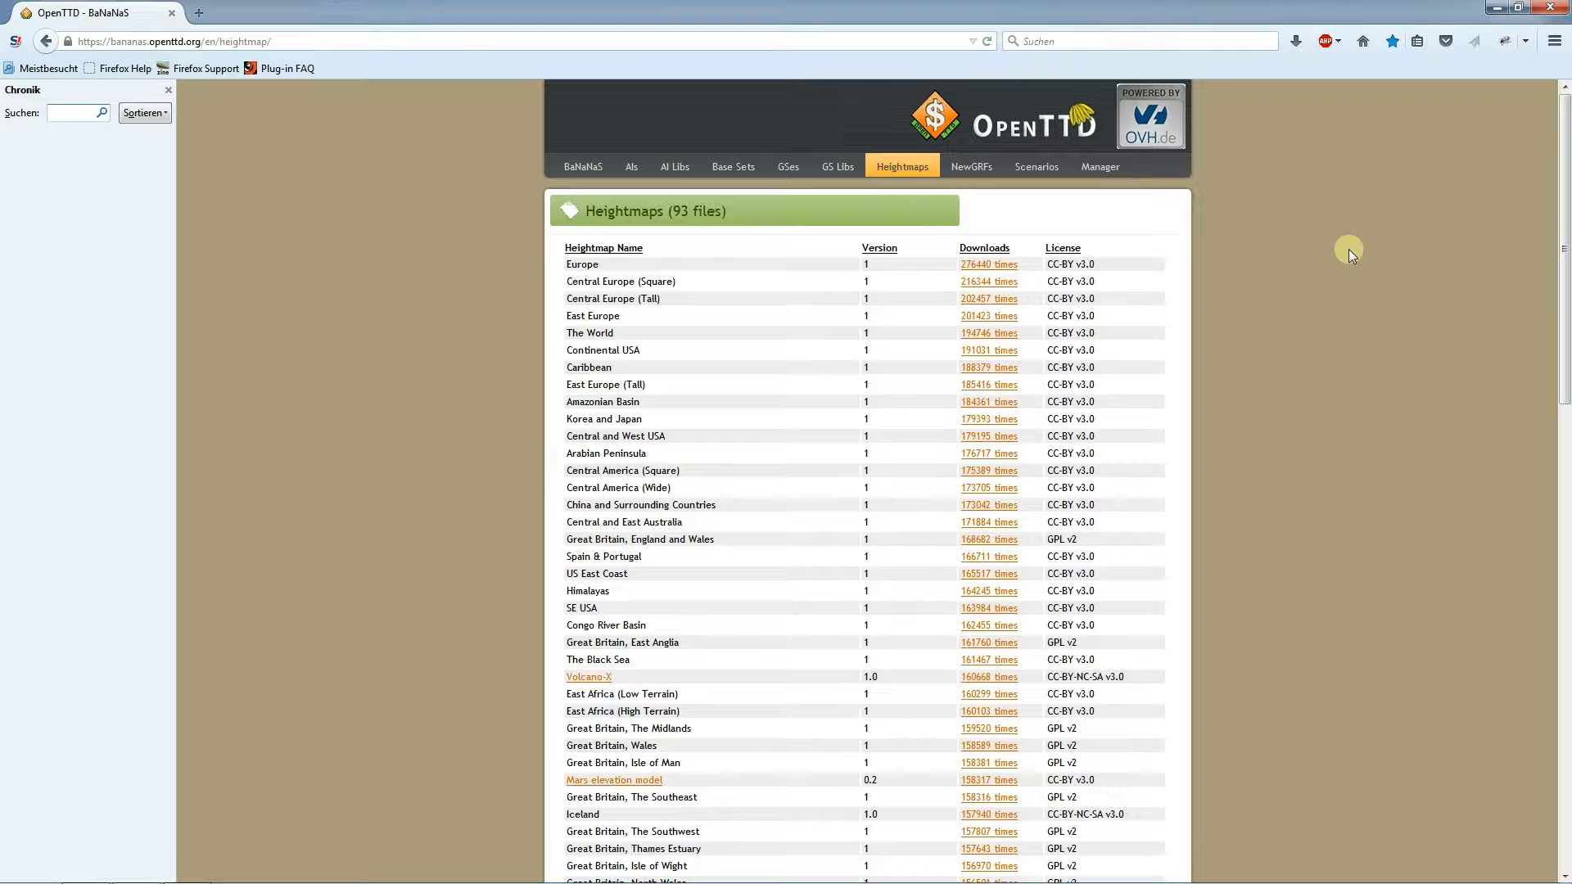
key(ctrl+f)
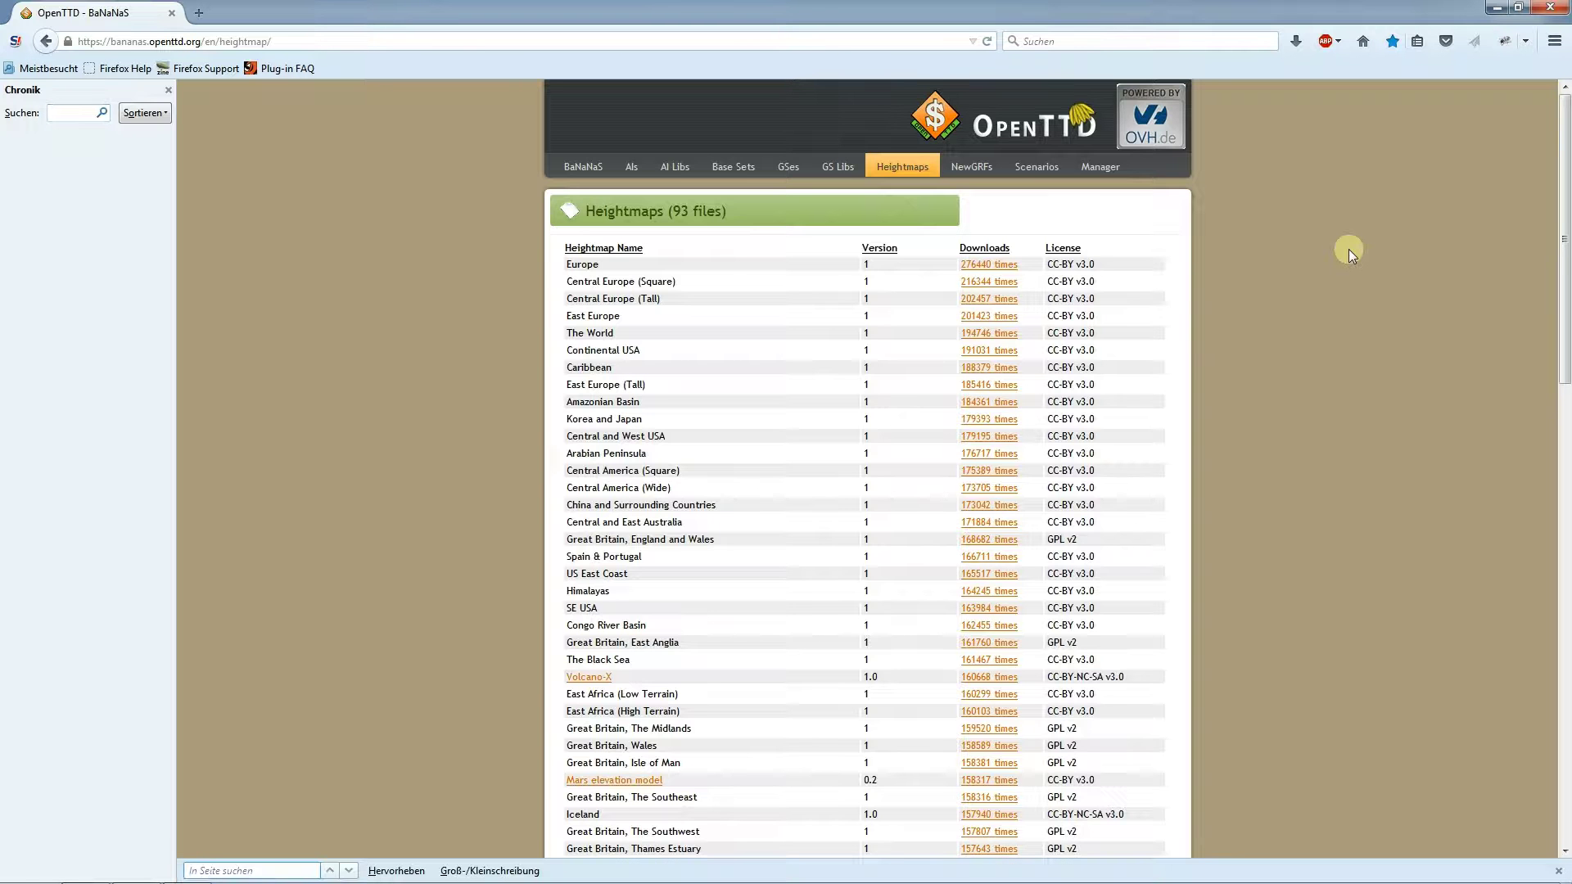
text(irela)
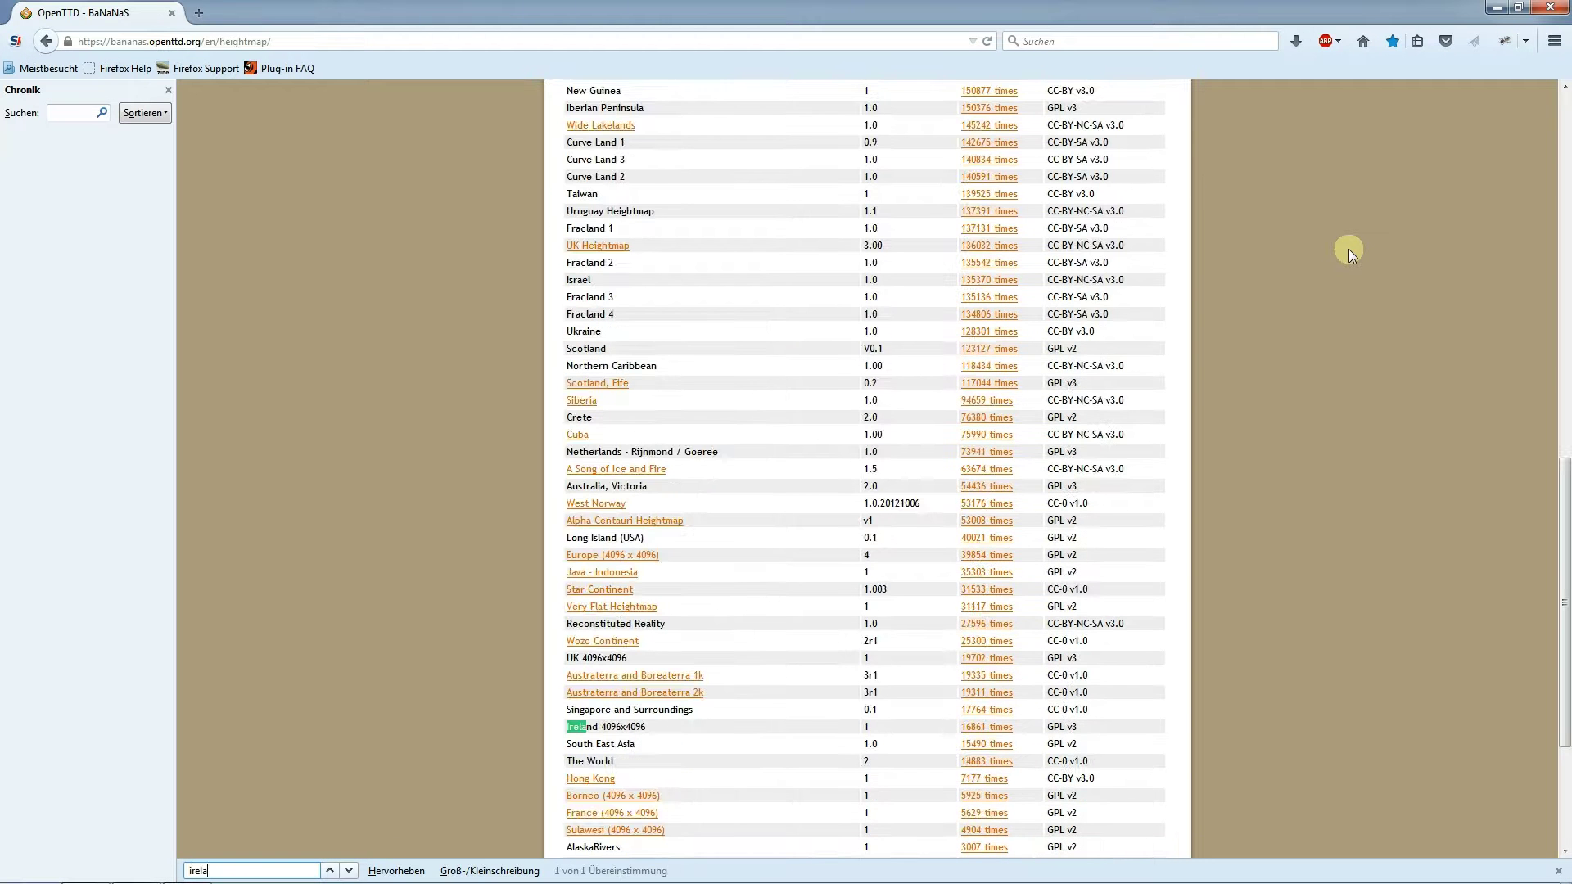
- Download the Ireland 4096x4096 heightmap archive and open it down to its contained image files
click(989, 727)
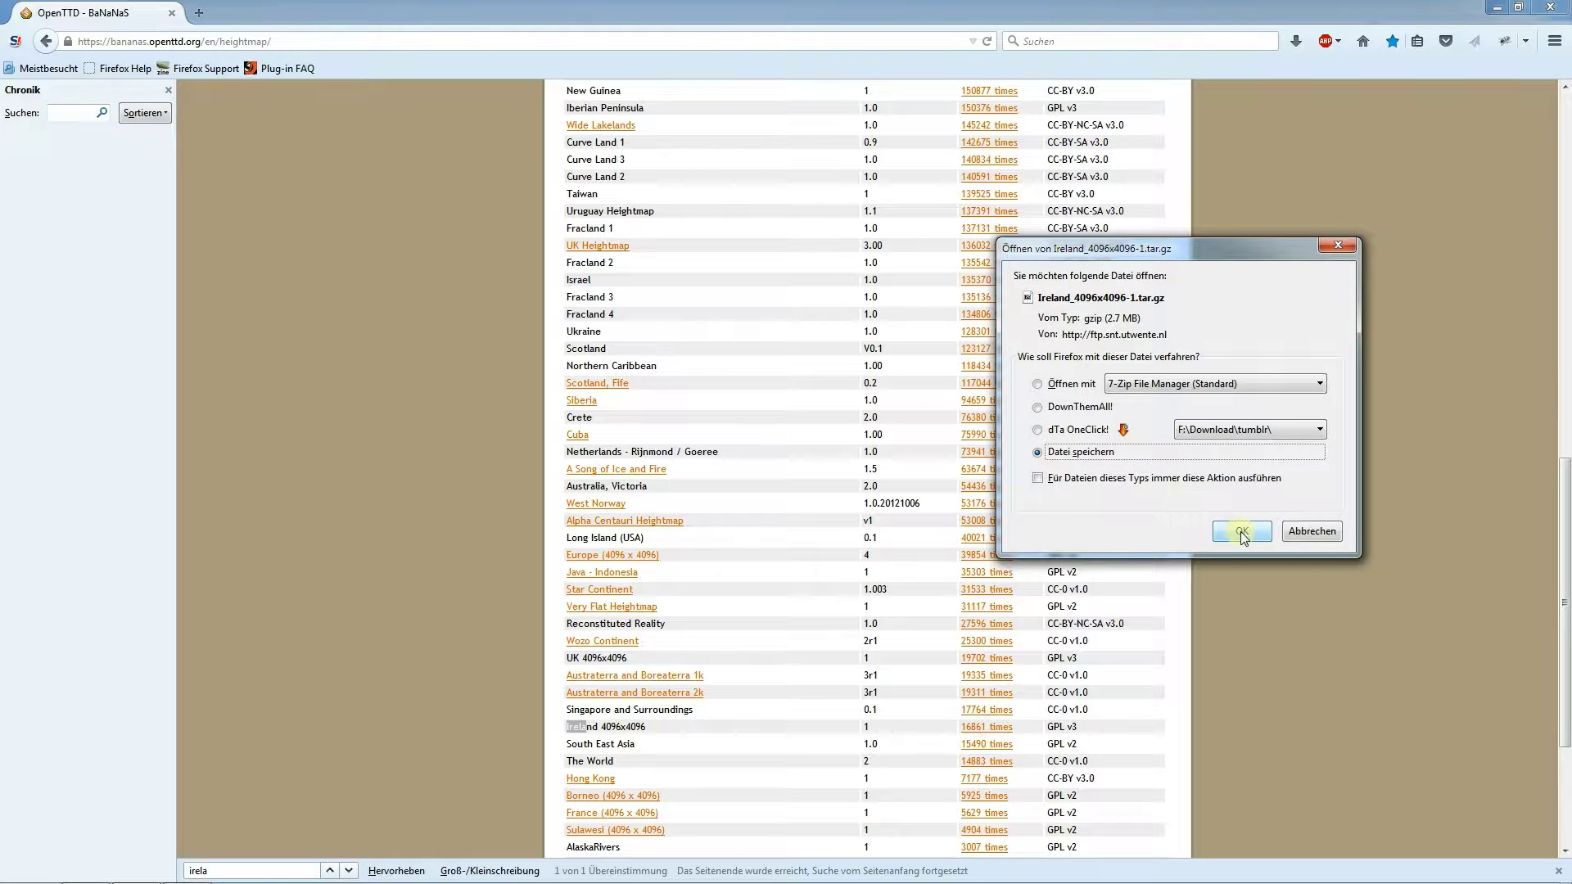
click(1242, 532)
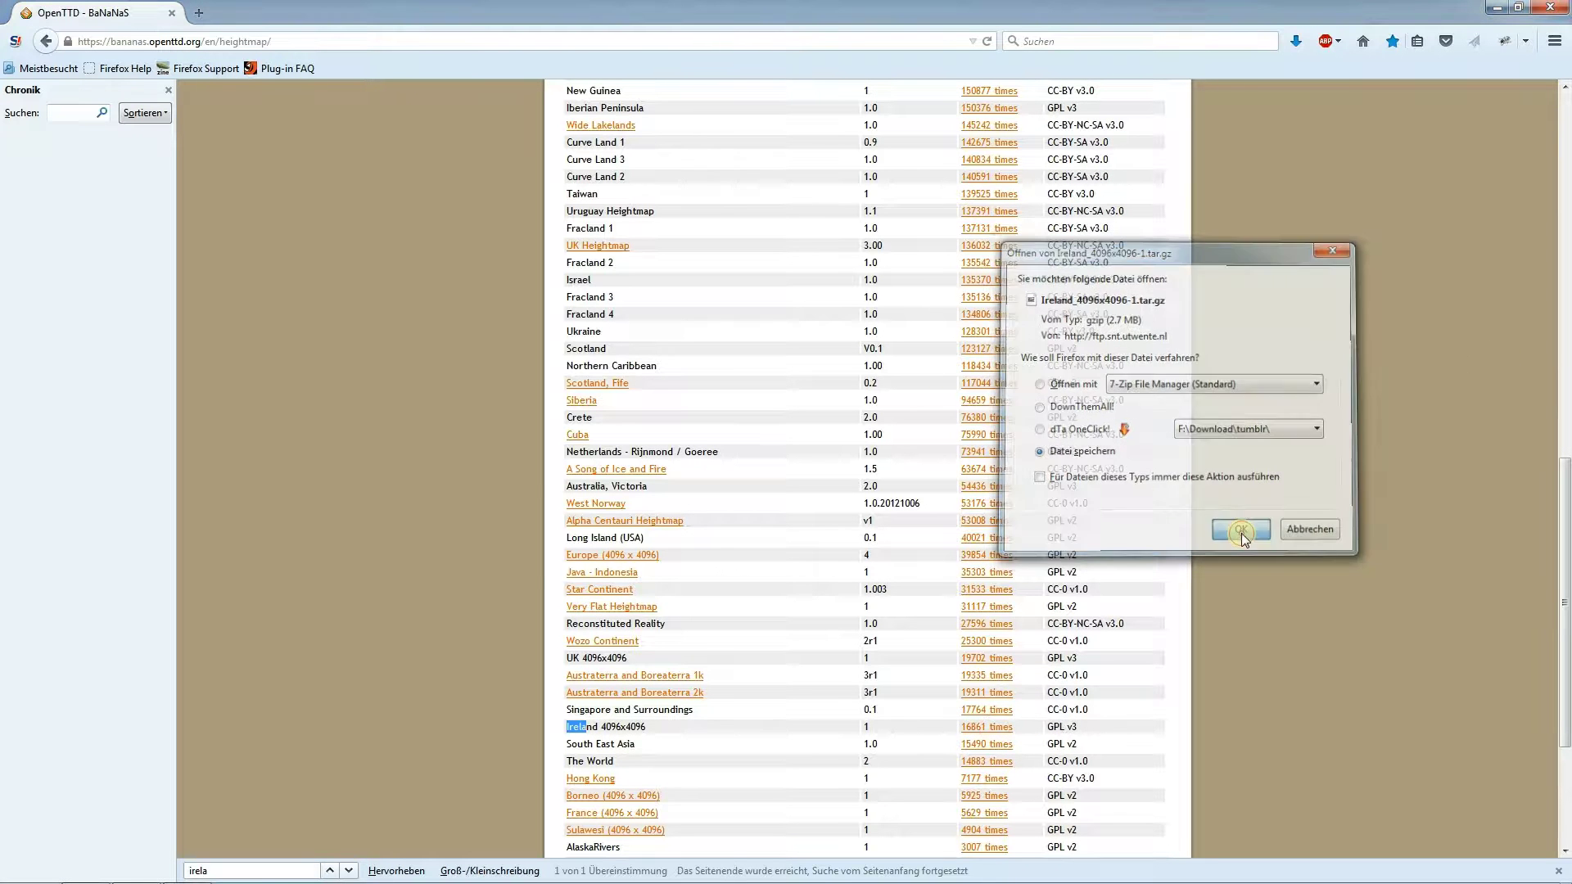
click(1297, 43)
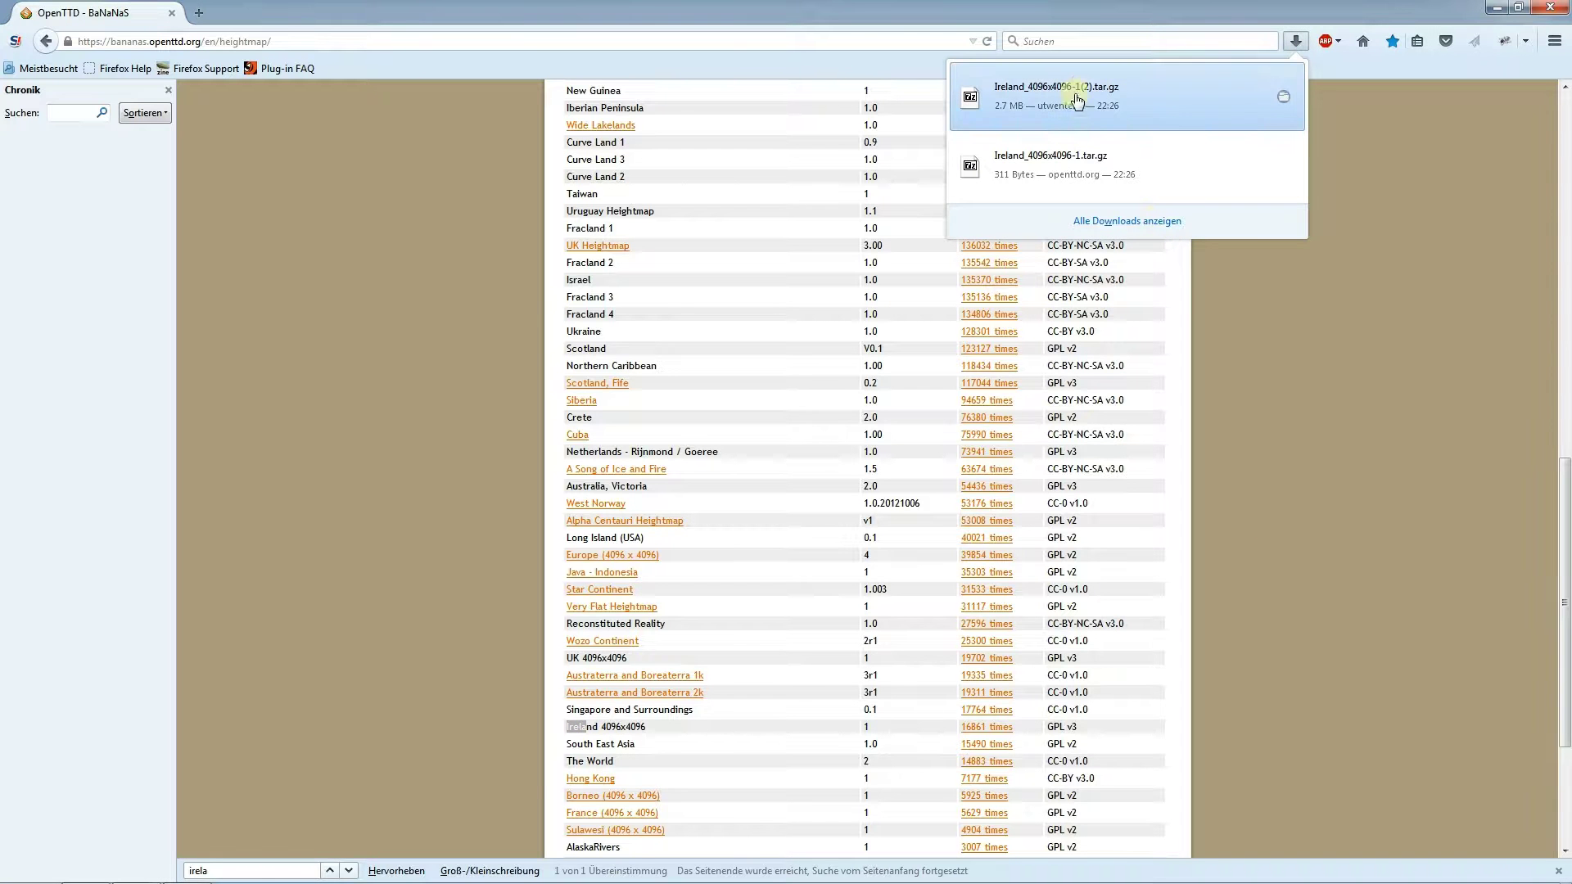
click(1078, 99)
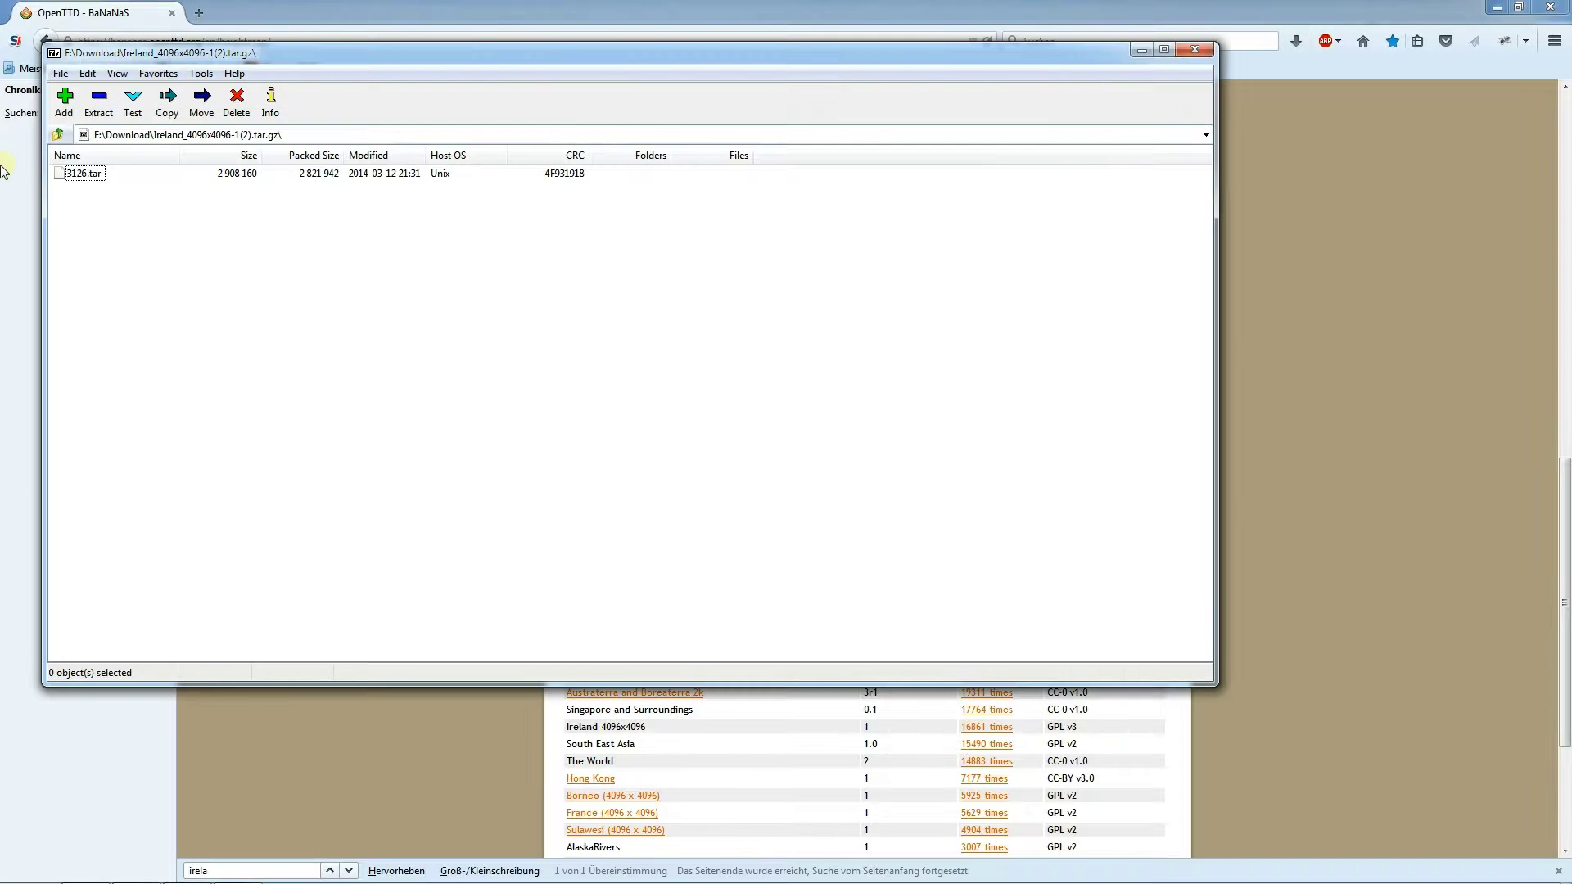
double_click(78, 174)
double_click(104, 174)
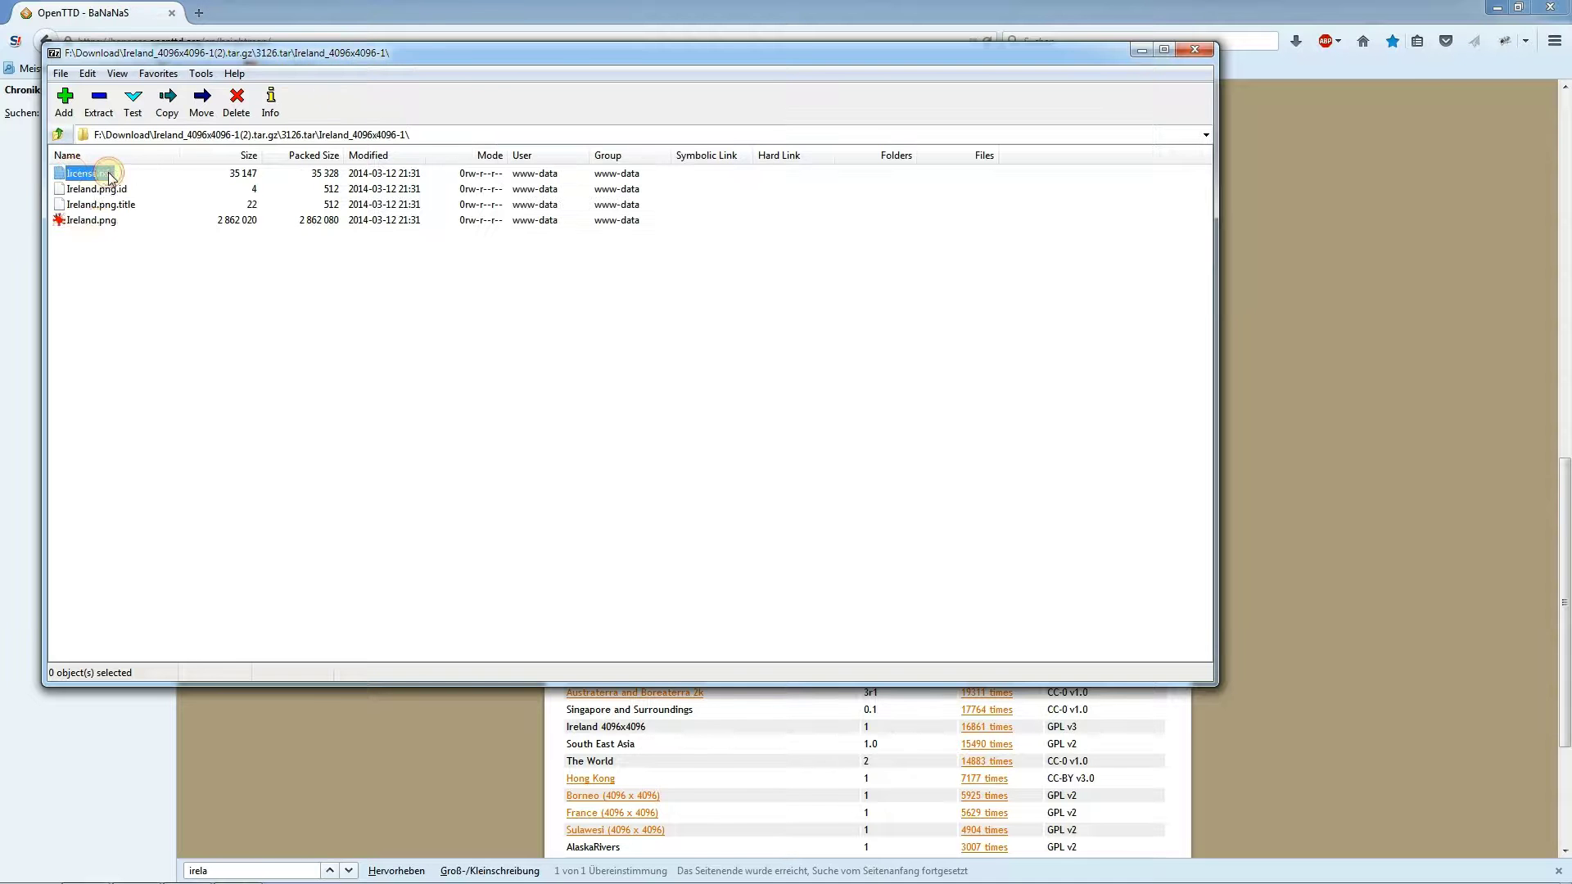
- Copy Ireland.png from the archive to the root of drive F: and close the archive
click(97, 221)
right_click(98, 222)
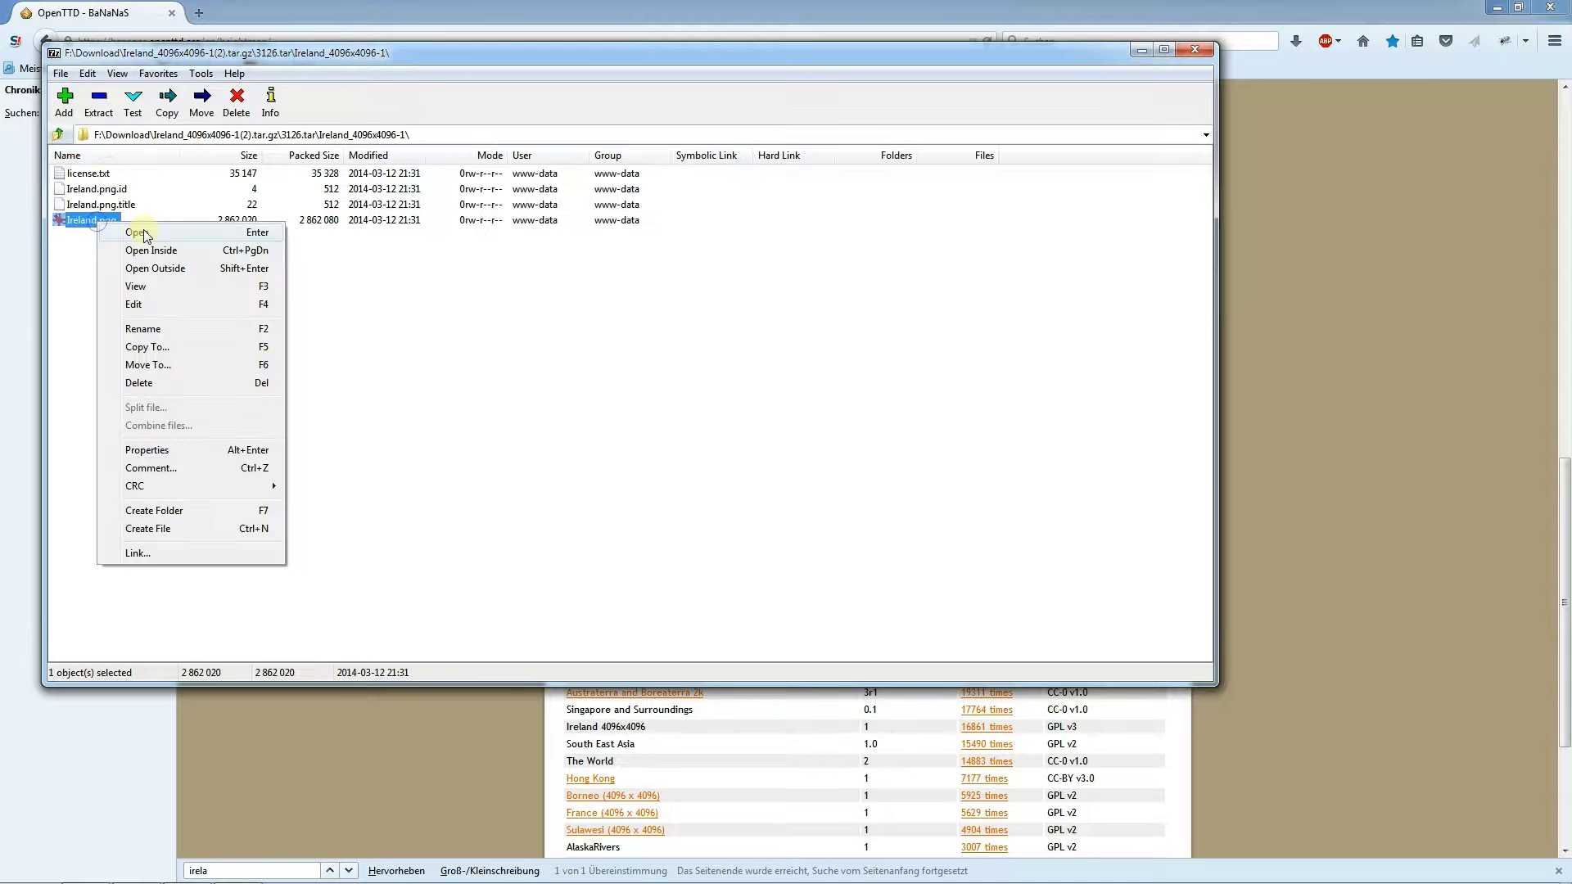
click(228, 352)
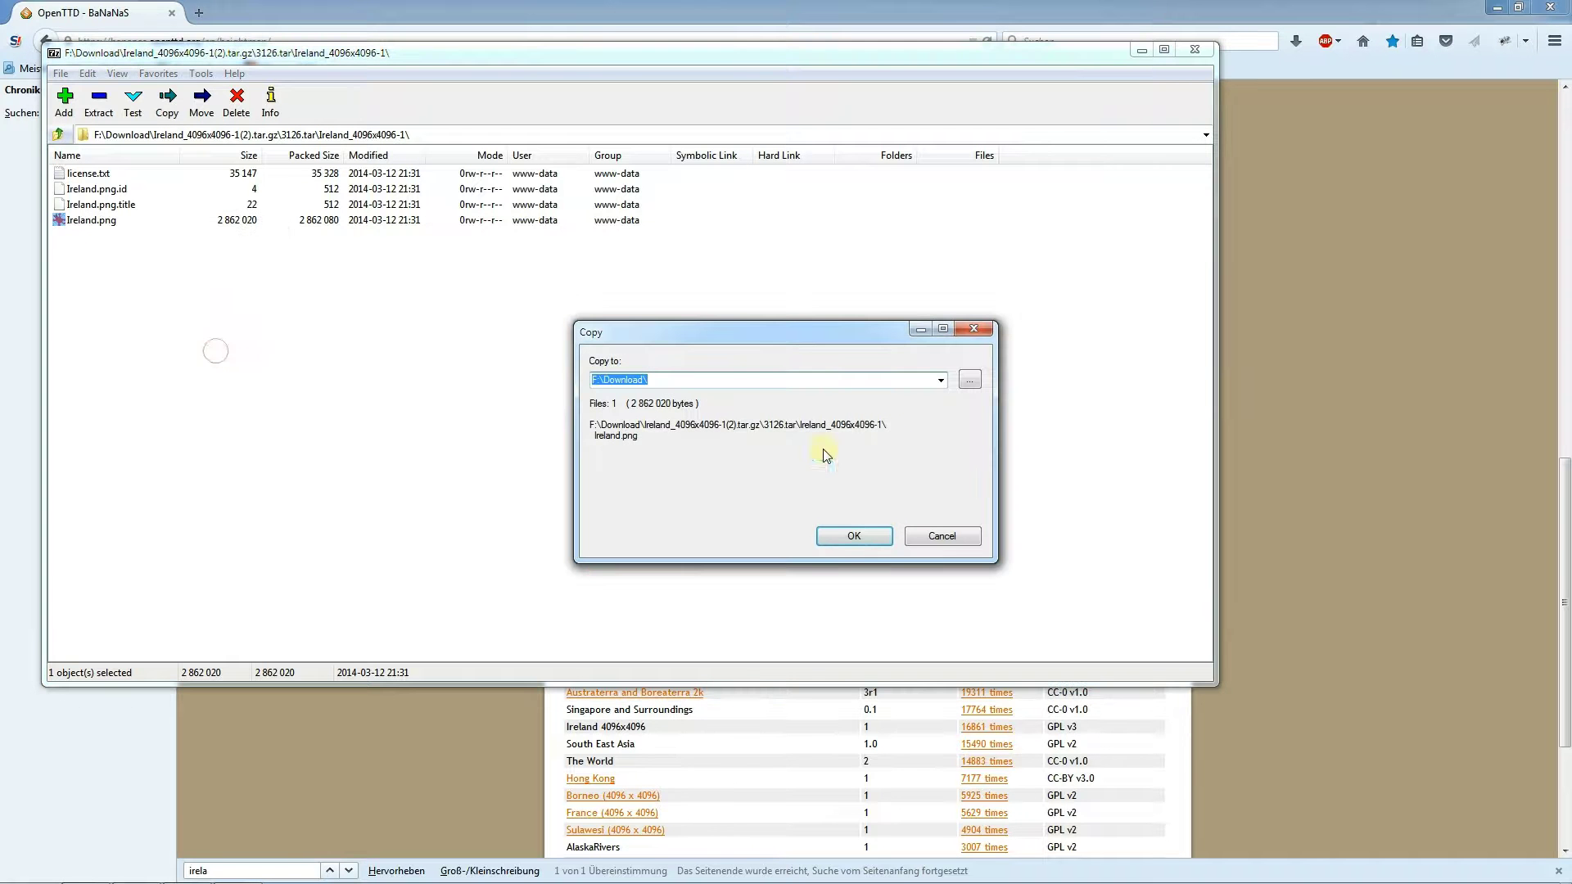
drag(772, 385, 603, 383)
key(BackSpace)
click(881, 531)
click(1195, 50)
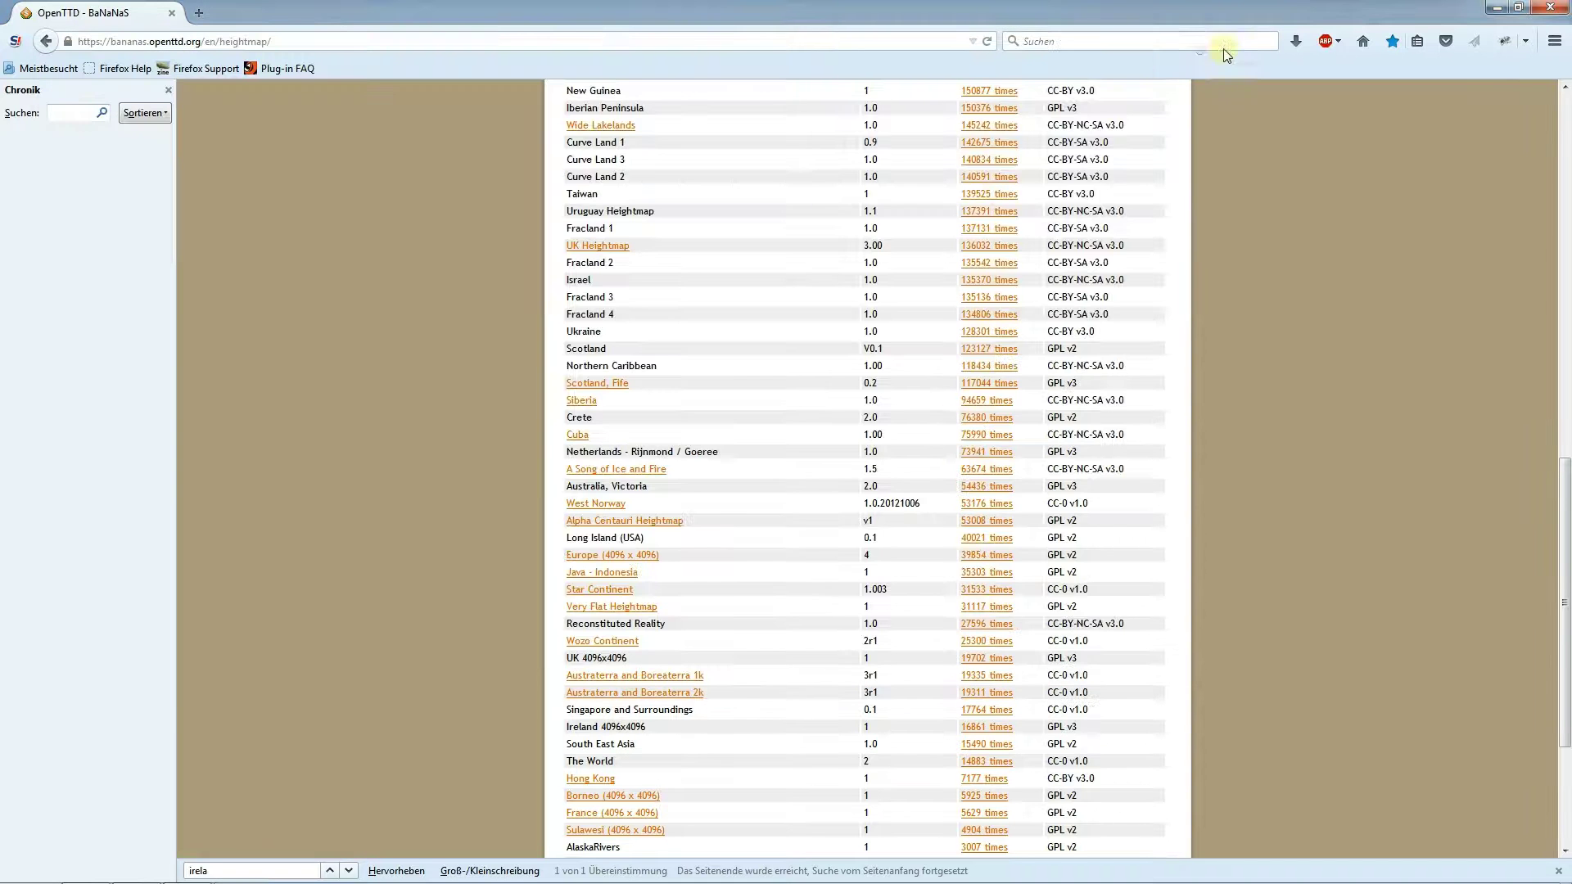
- Switch from the browser to the folder window of drive F: and open Ireland.png in IrfanView
click(1494, 8)
click(475, 467)
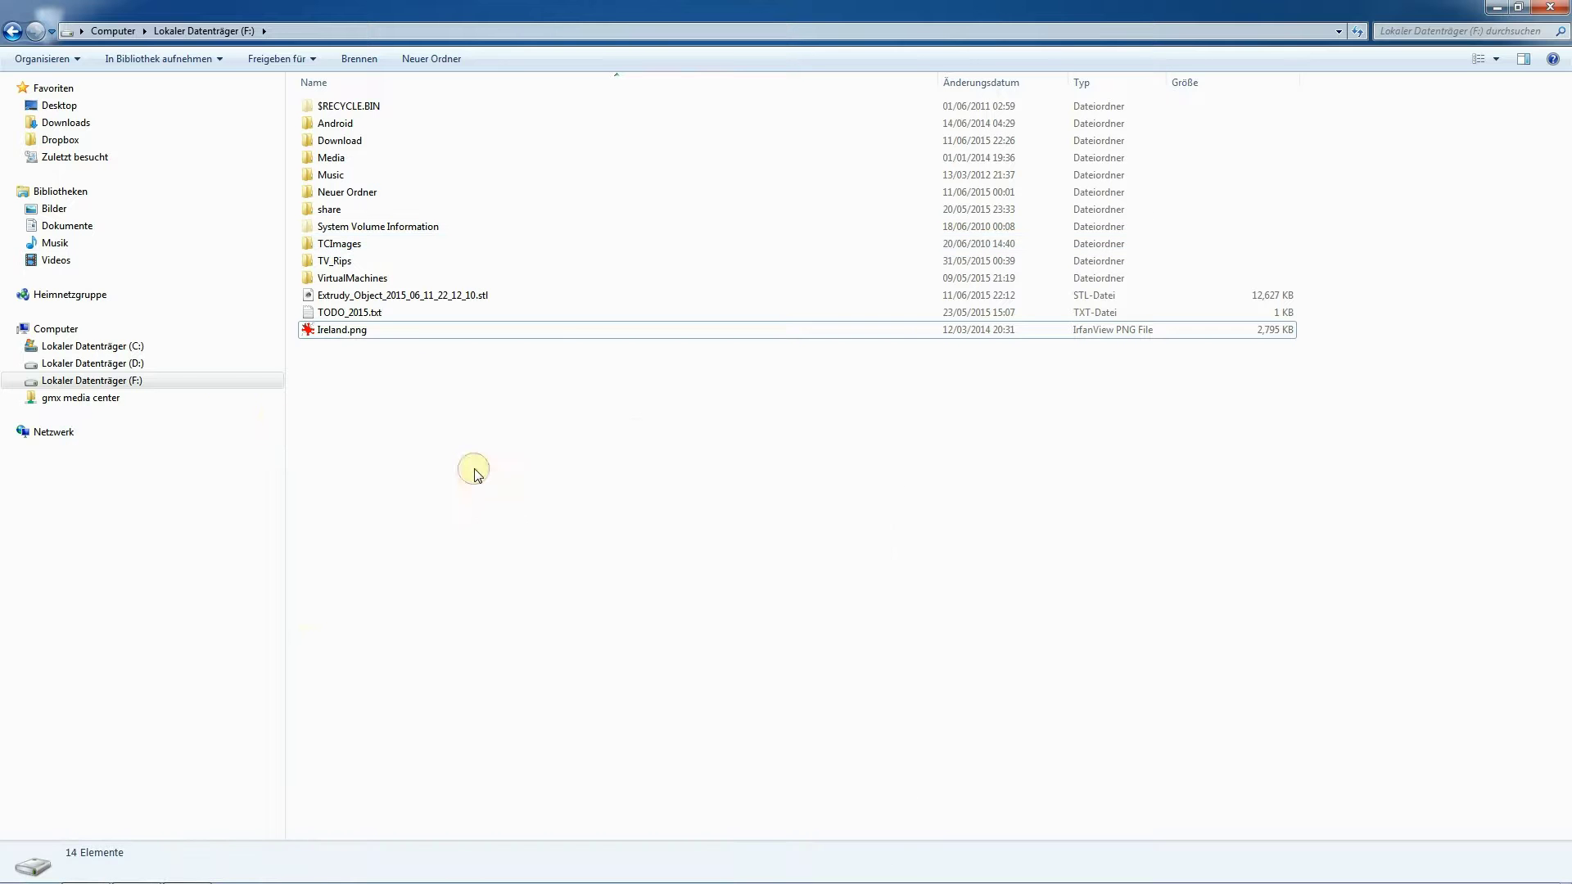
click(372, 332)
double_click(372, 333)
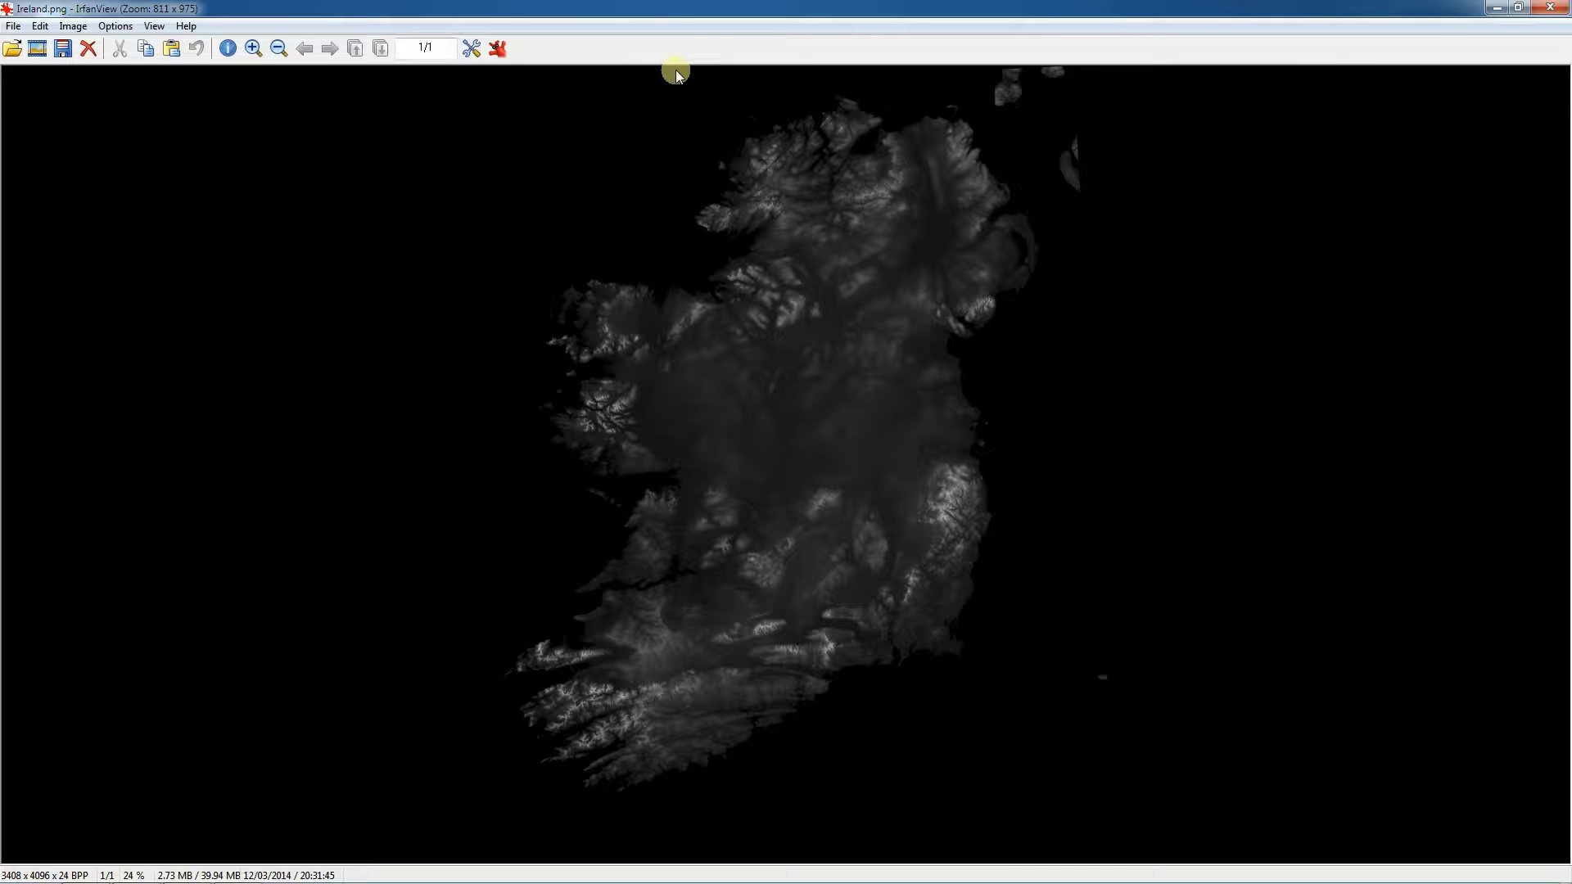
- Crop the Ireland heightmap to its northern part, a selection of about 1962 x 1592 pixels
drag(678, 70, 1062, 379)
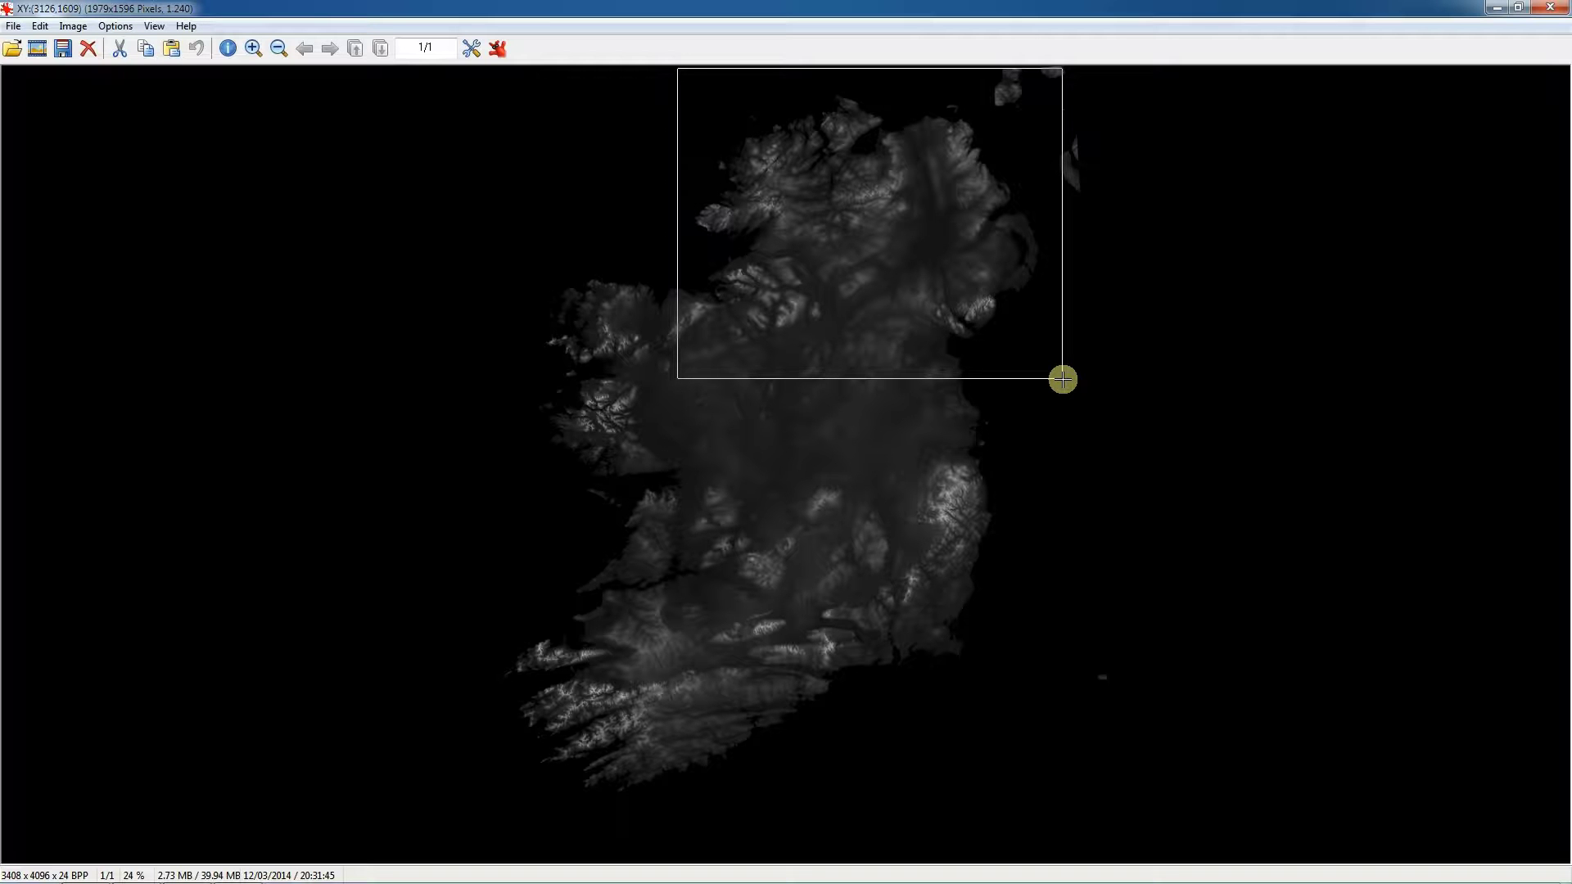
drag(1063, 379, 1059, 377)
click(39, 26)
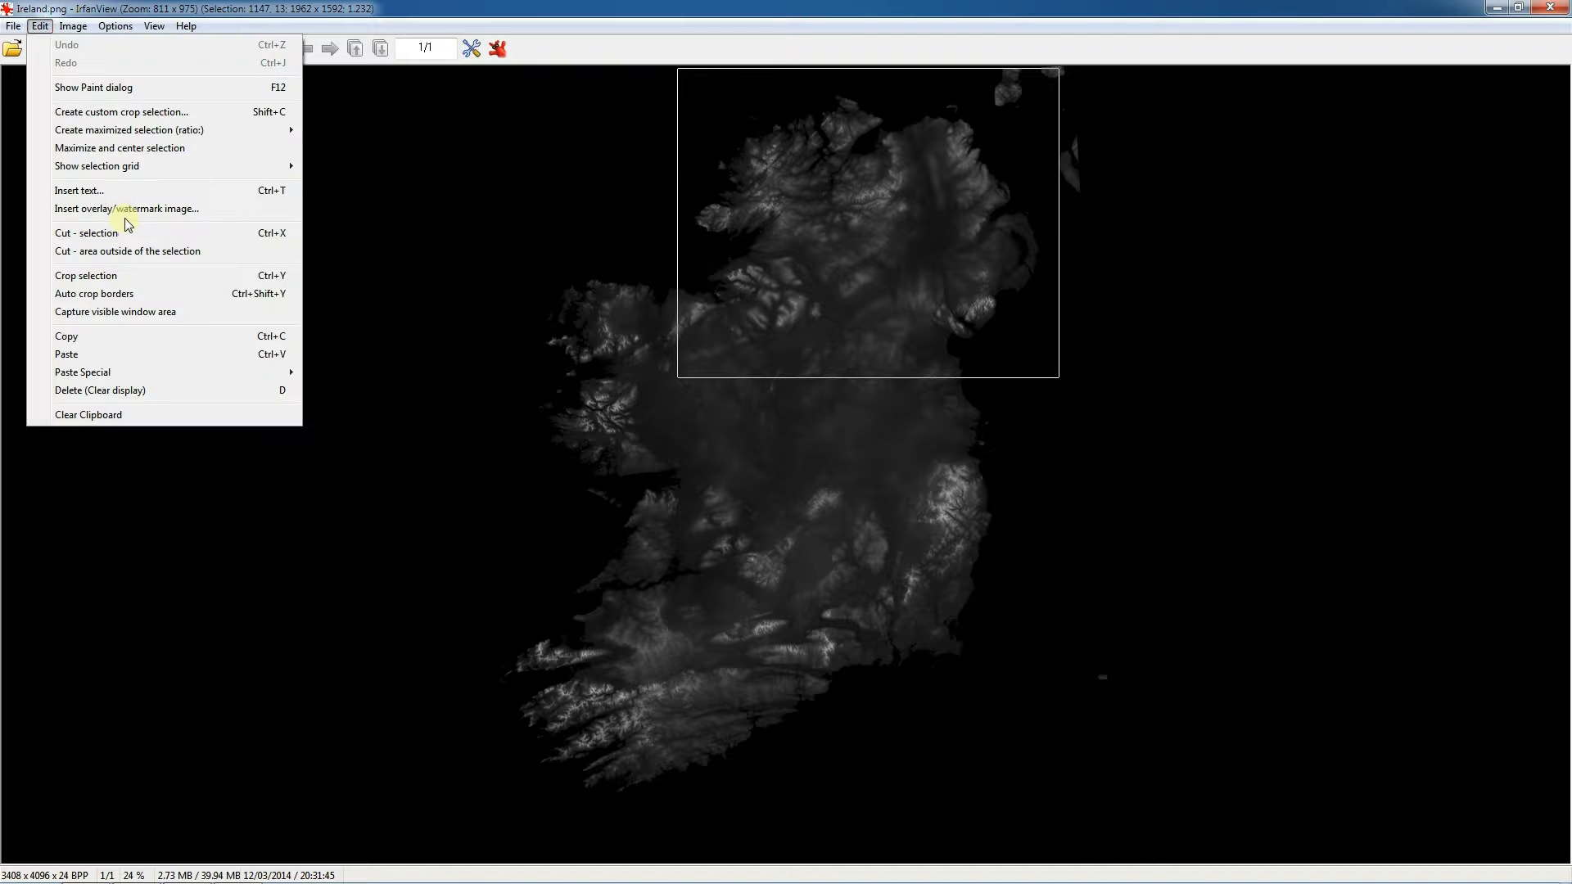
click(131, 275)
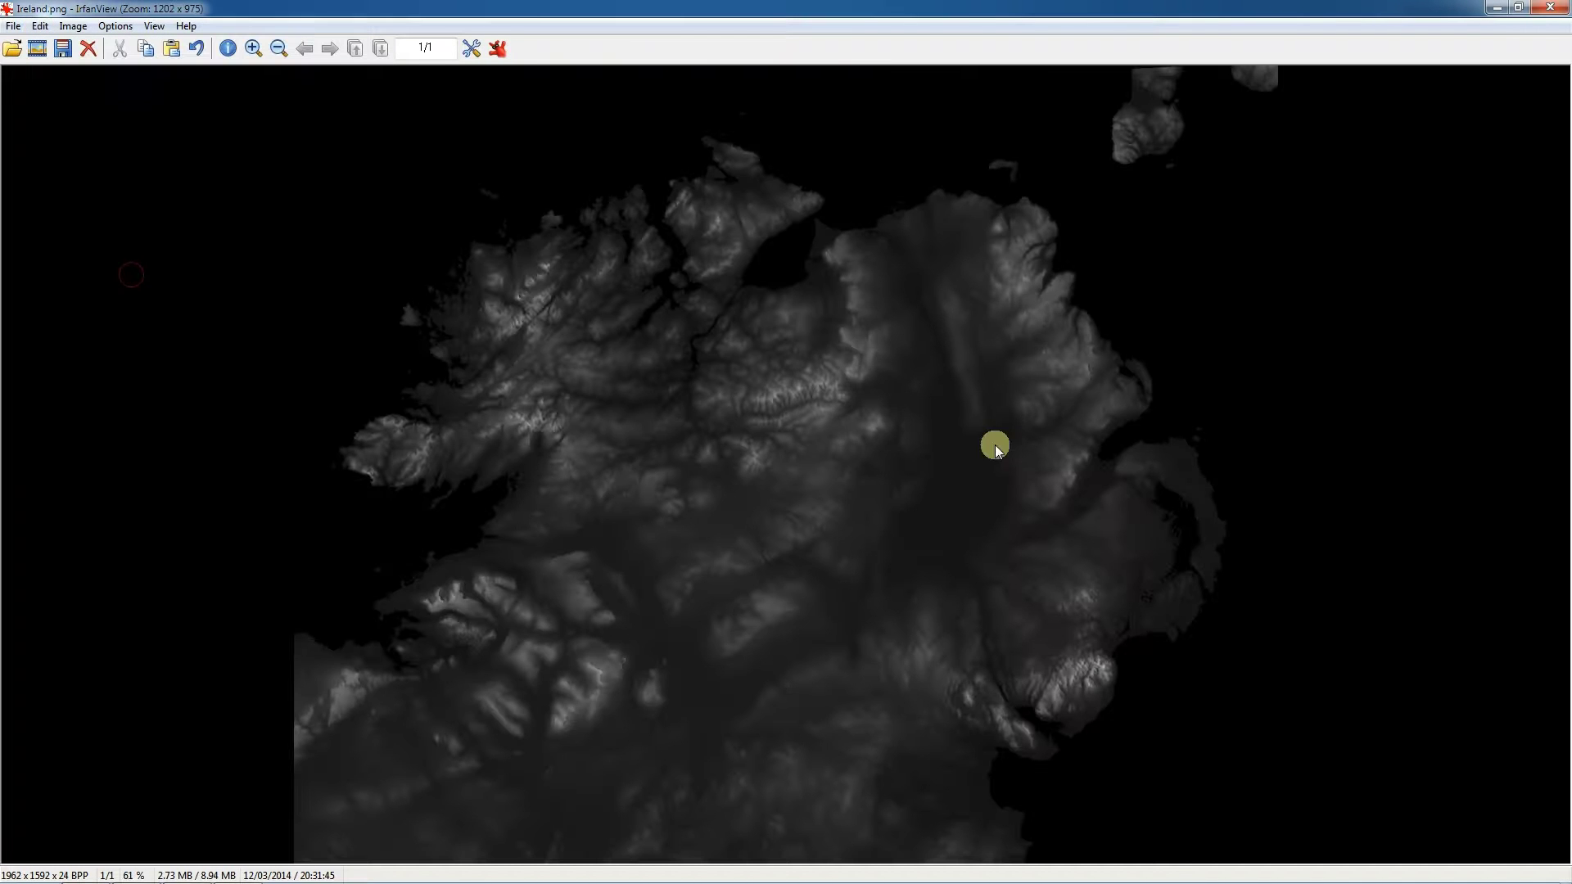
- Save the cropped heightmap as a PNG named ulster on drive F: and close the image viewer
click(13, 25)
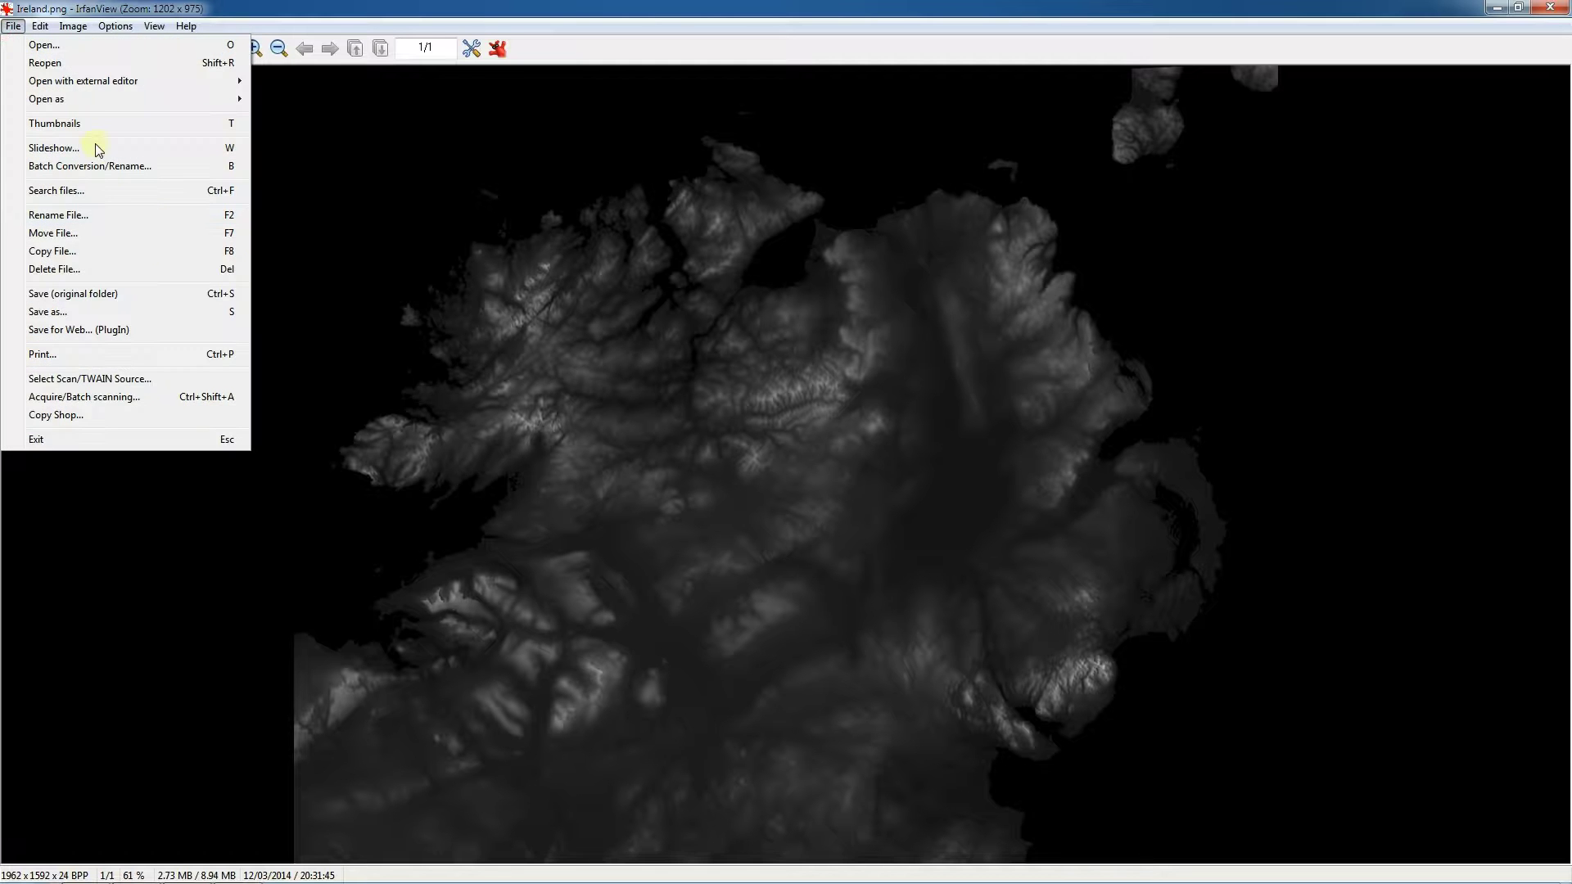
click(99, 312)
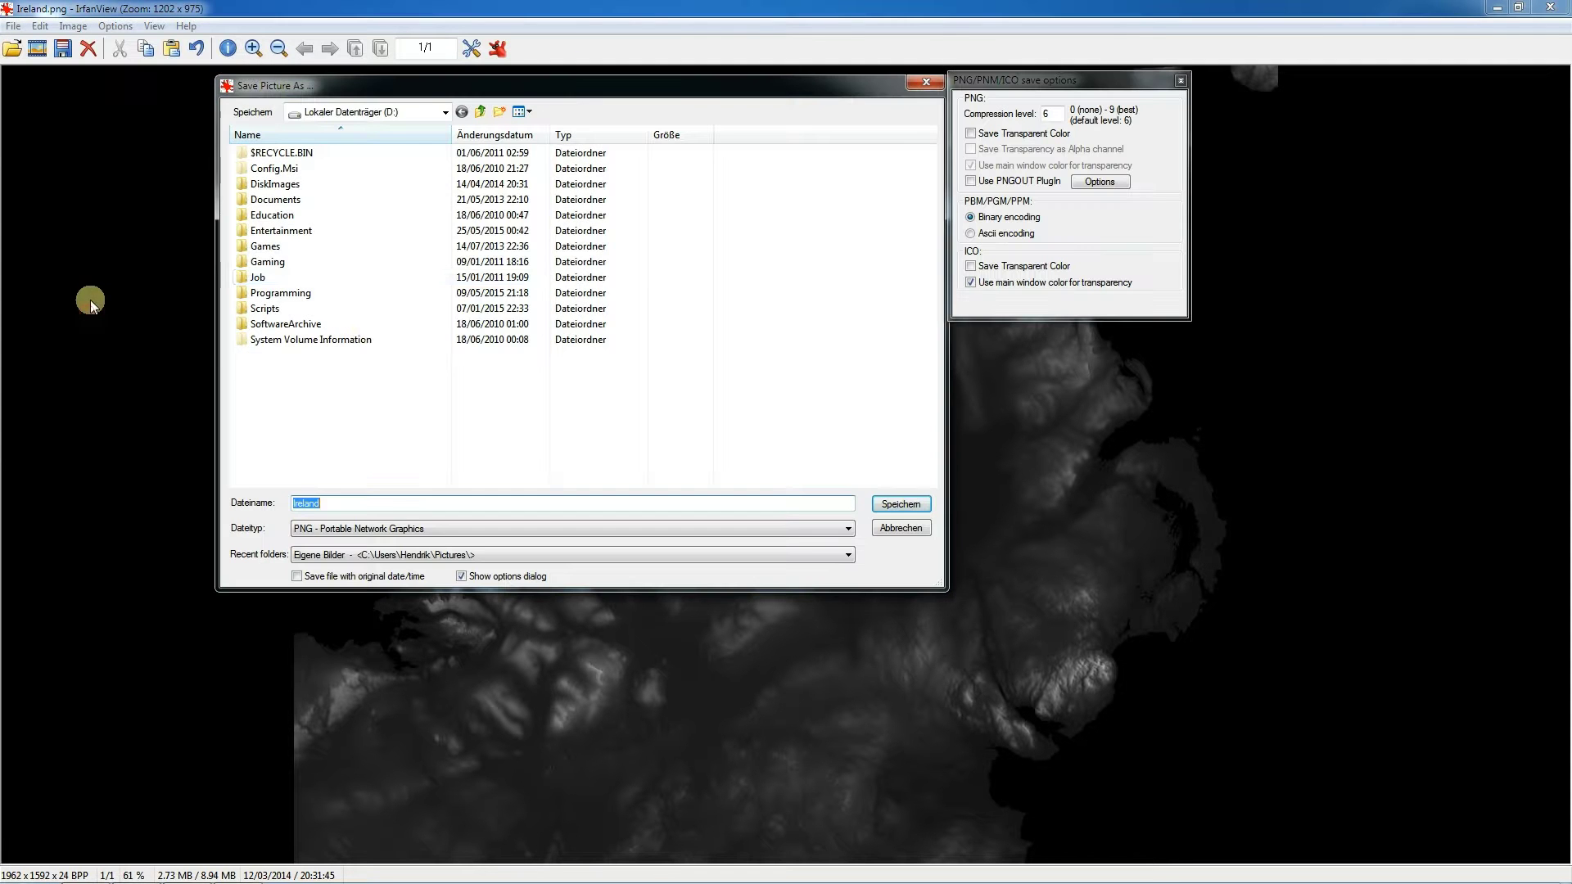
click(445, 112)
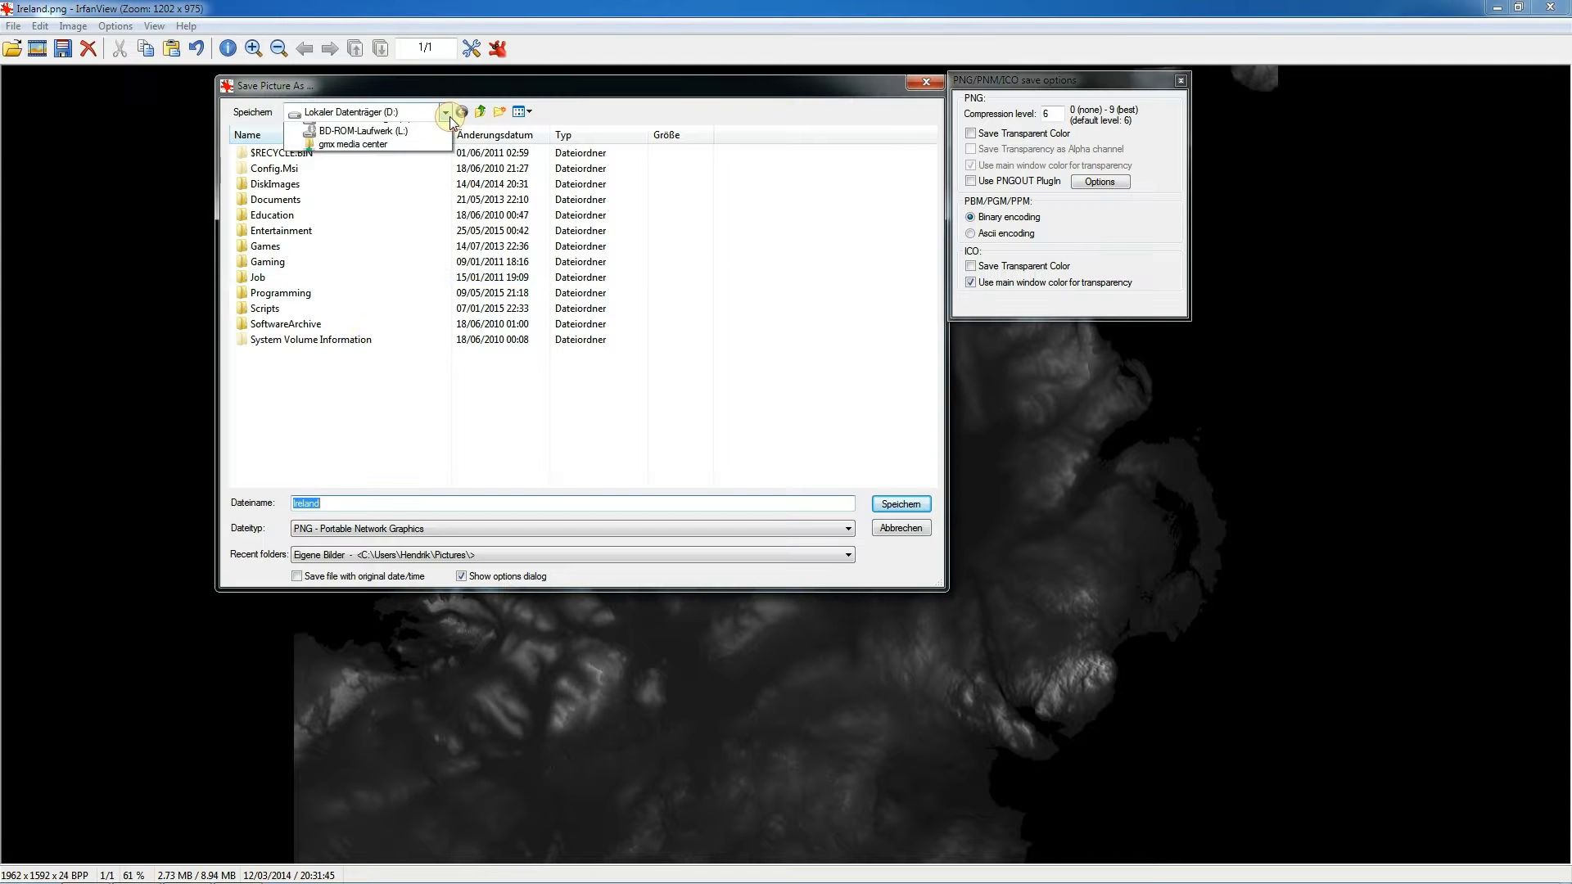
click(413, 249)
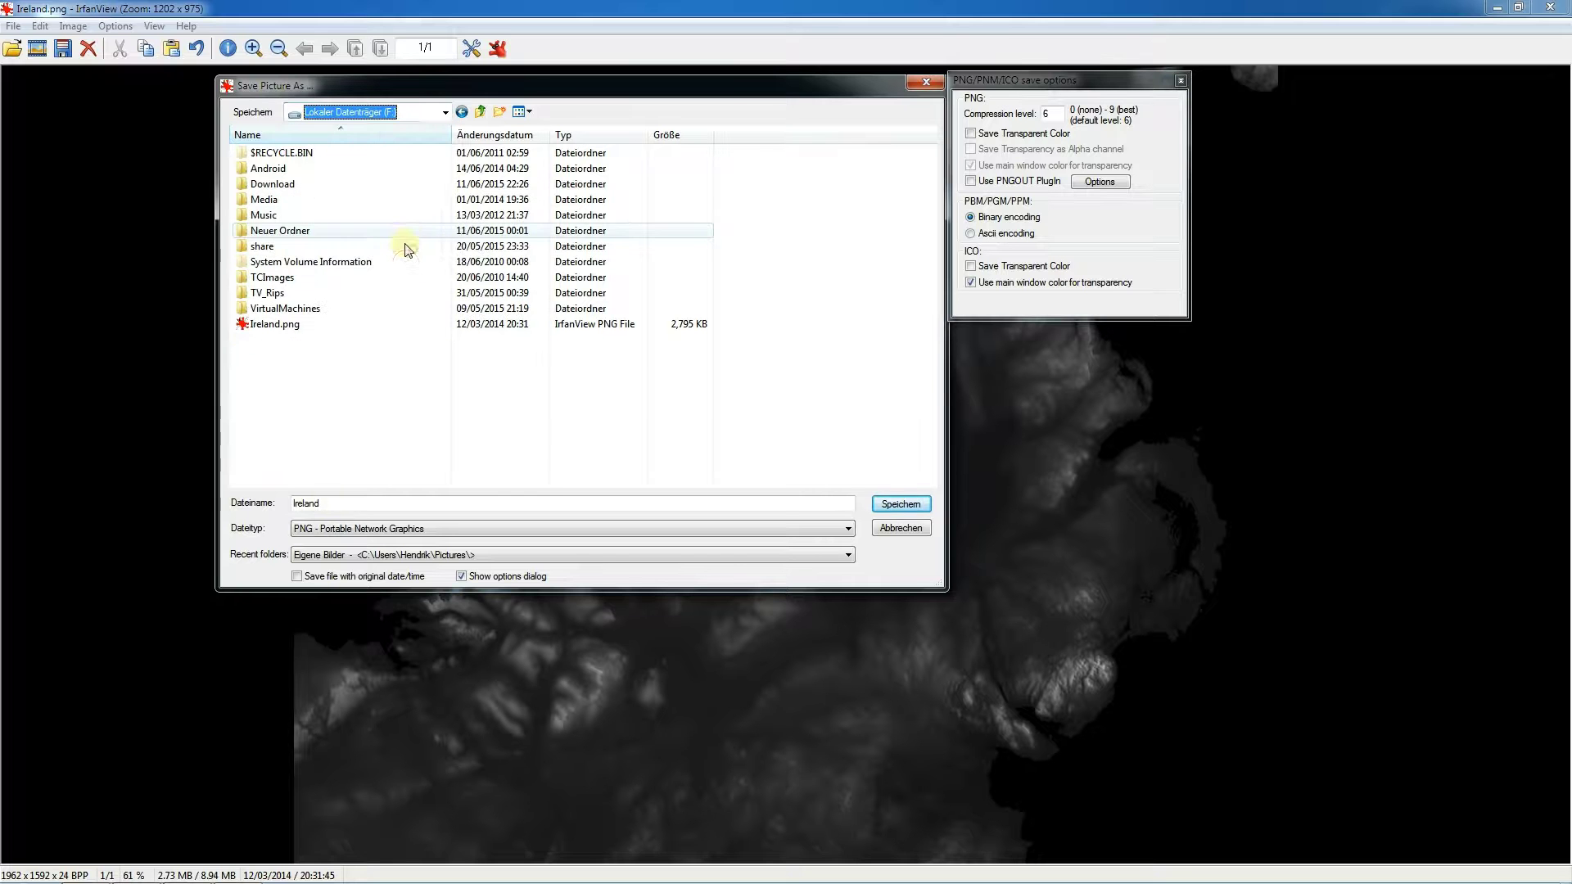
double_click(342, 502)
text(u)
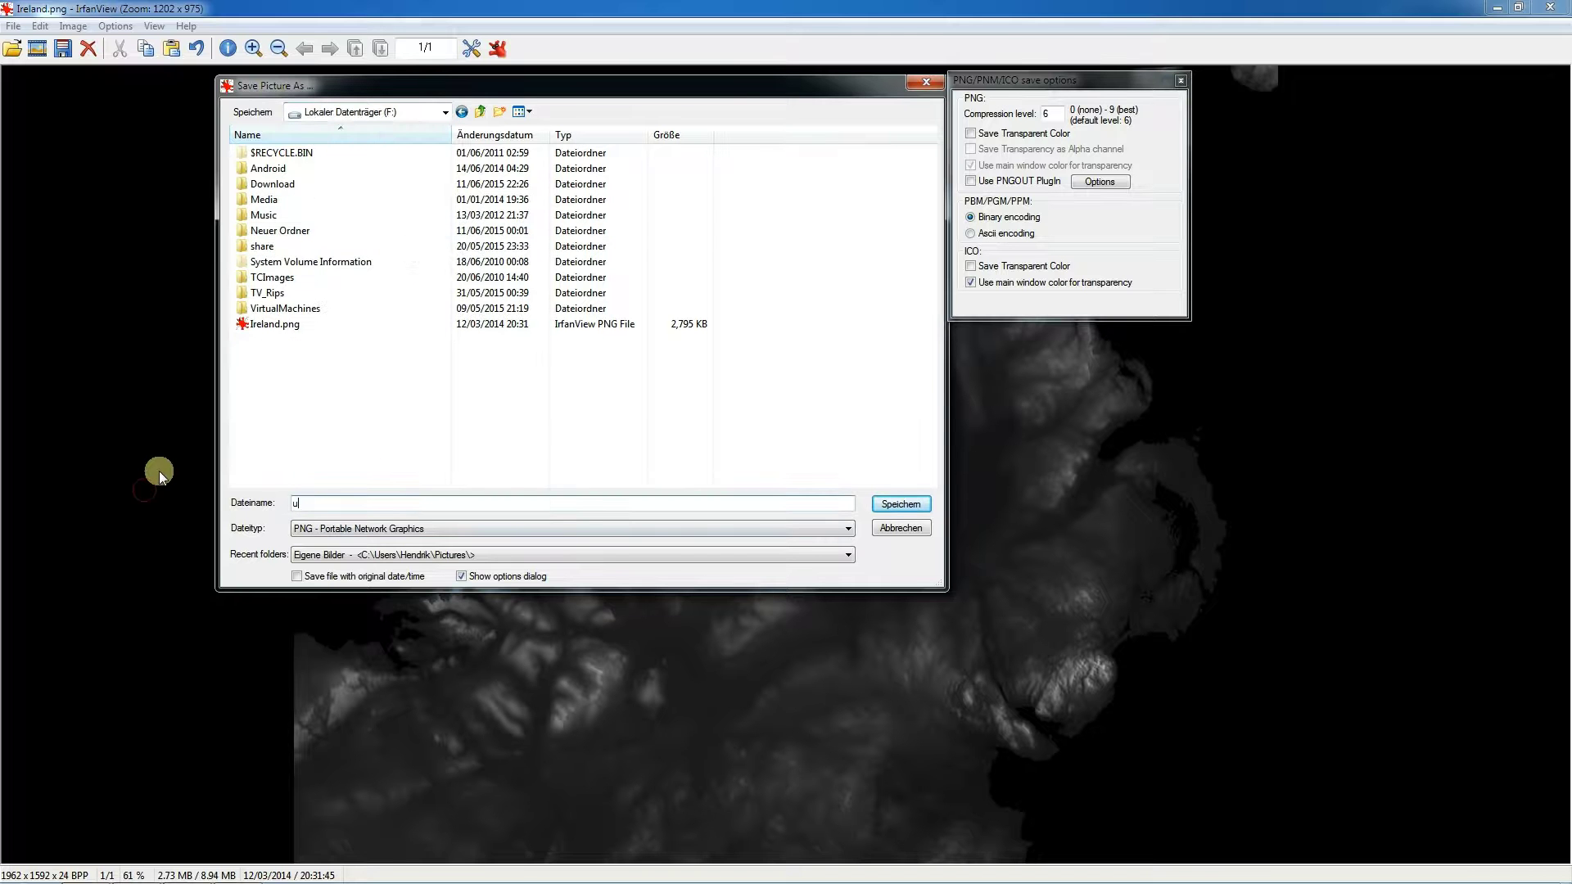
text(lster)
click(902, 502)
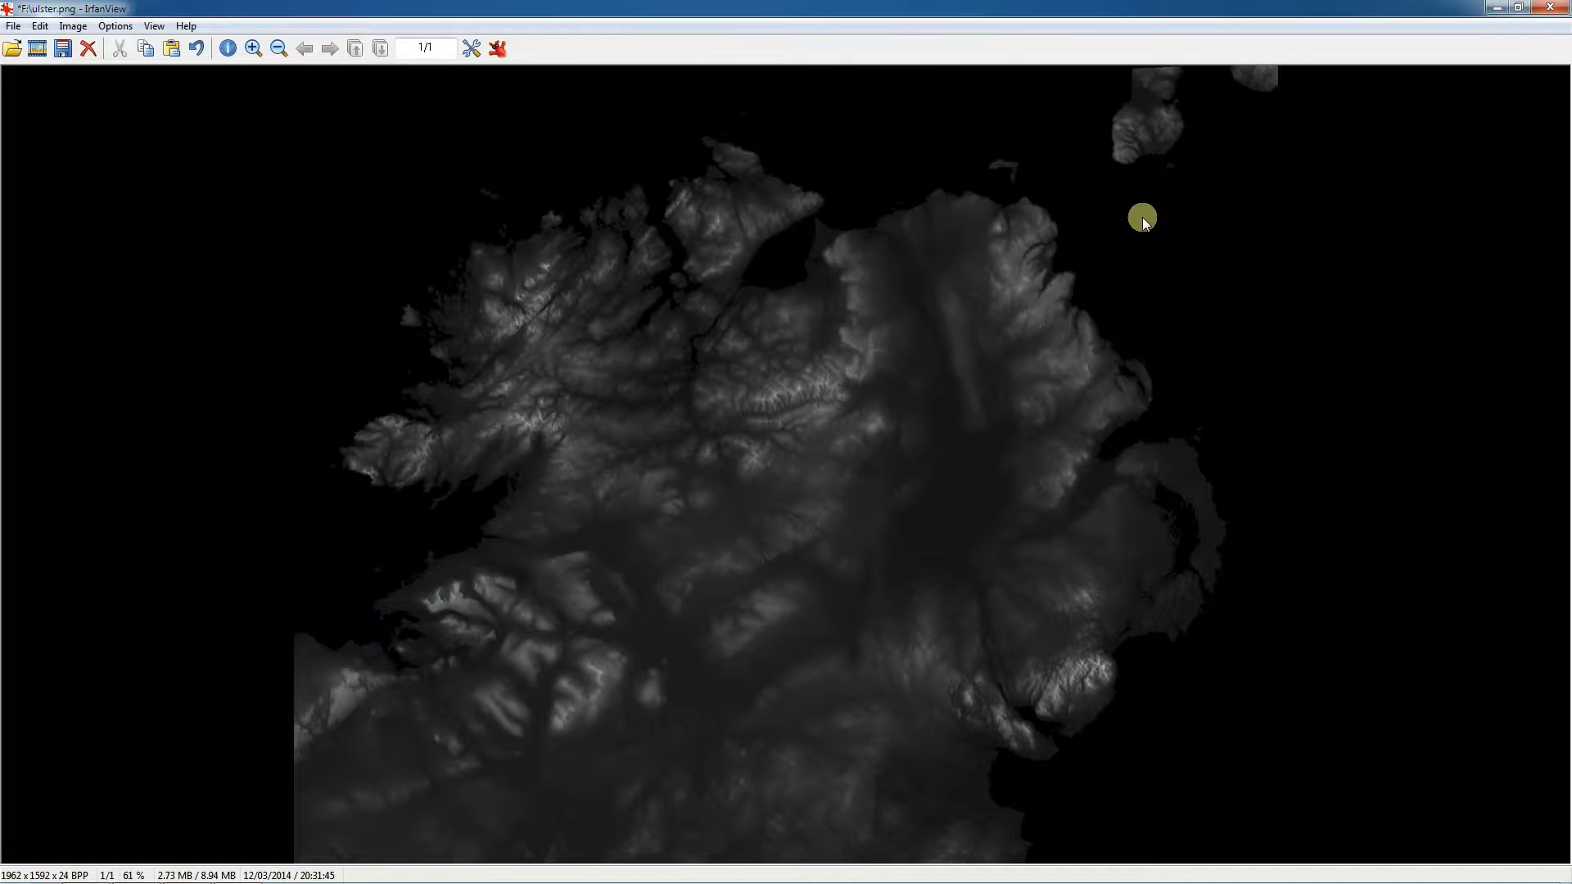
click(1550, 9)
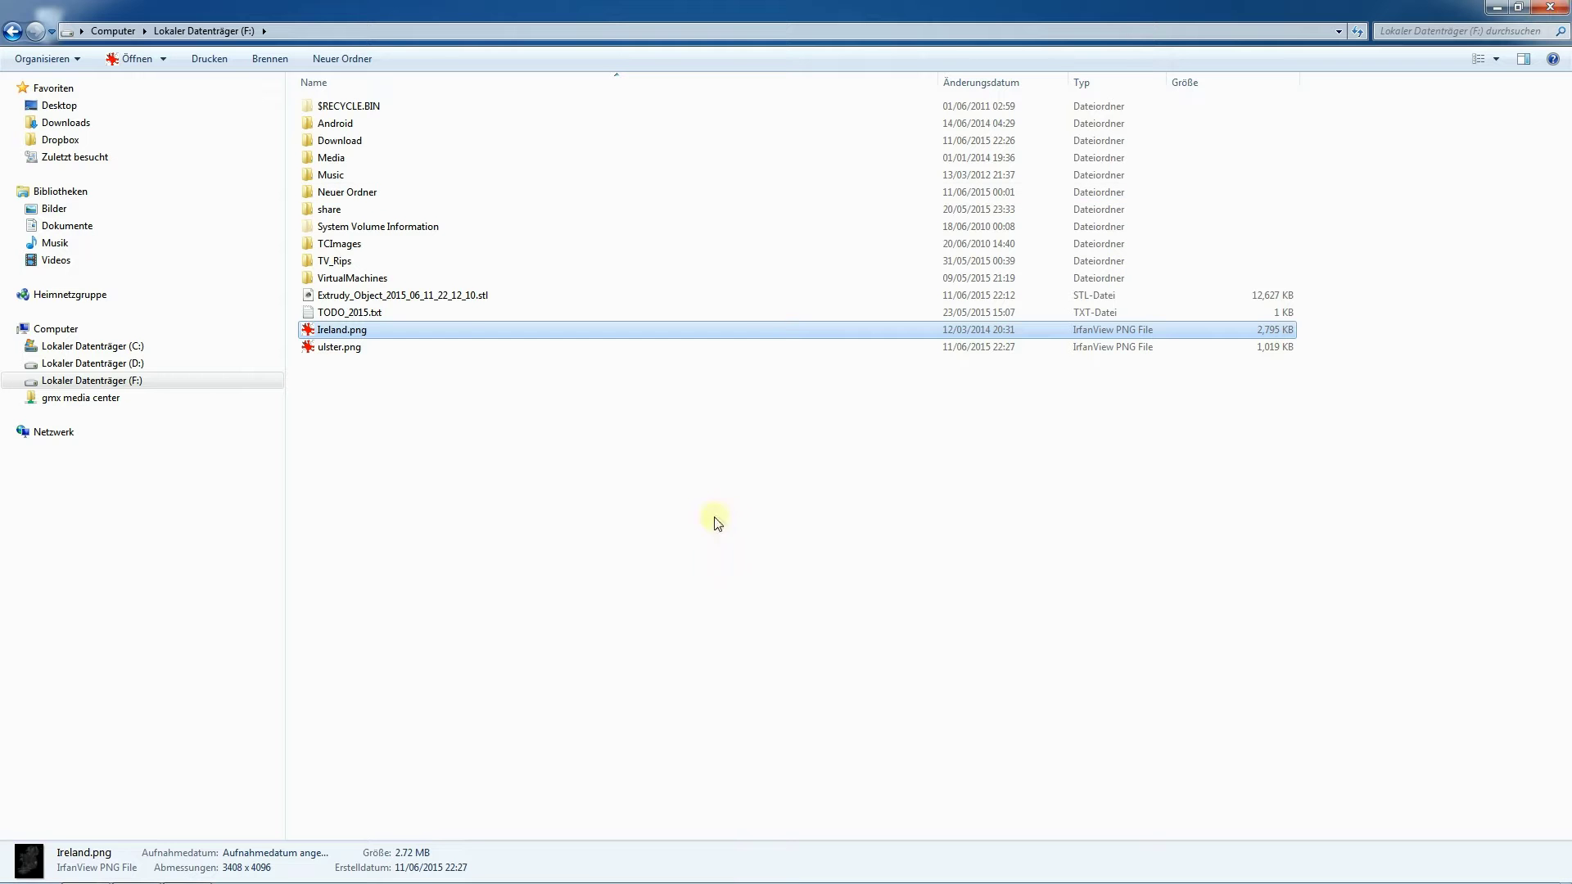
- Minimise the folder window and switch to eXtrudy by launching it from the desktop
click(717, 506)
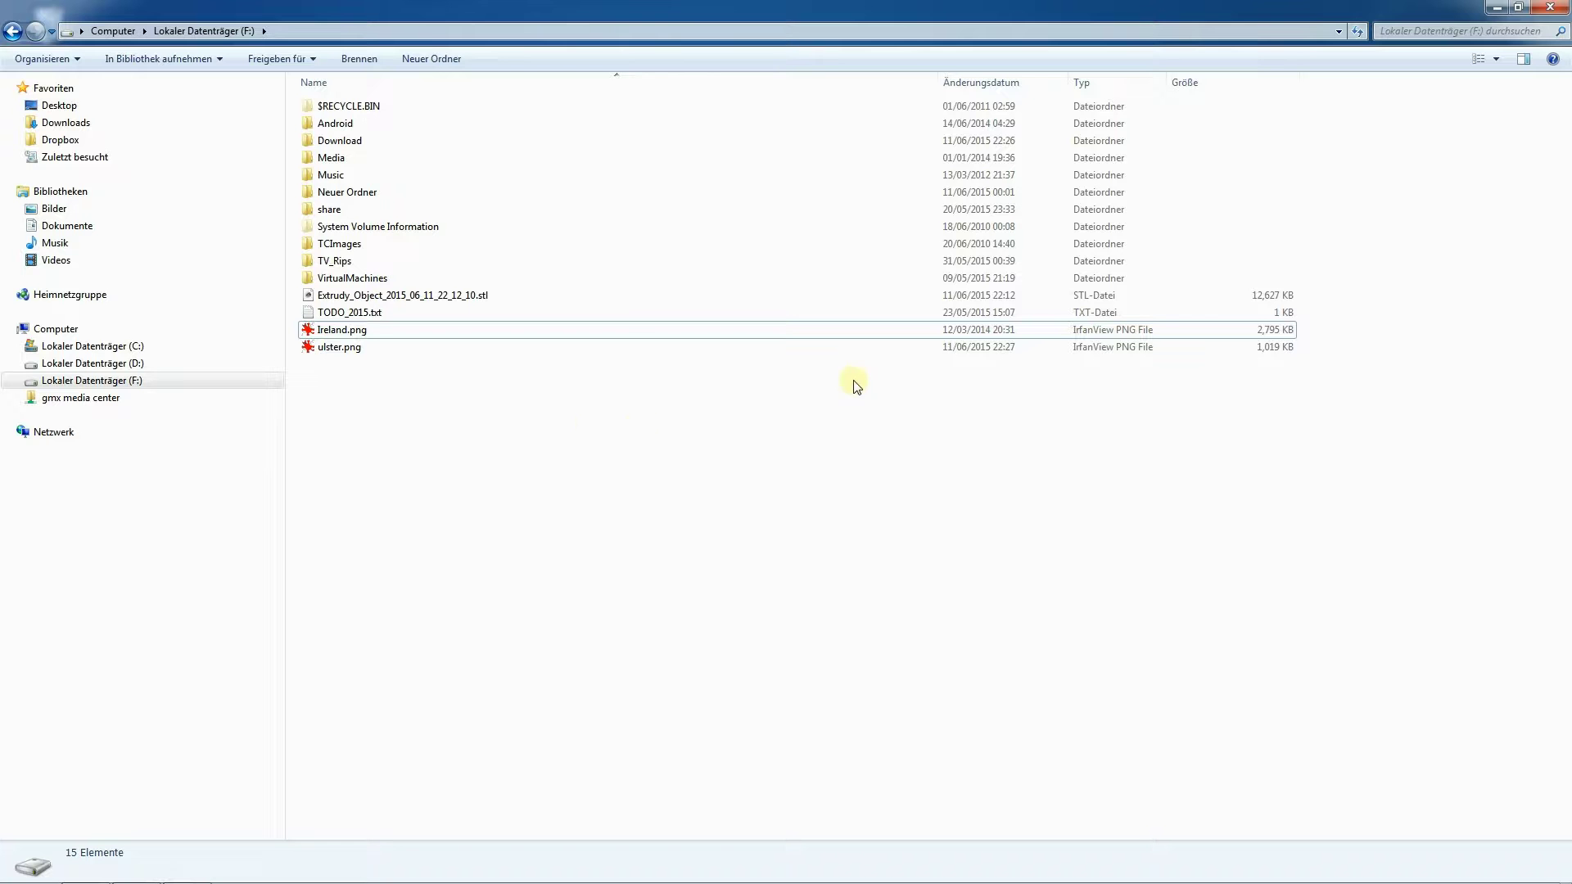
click(1497, 14)
click(827, 419)
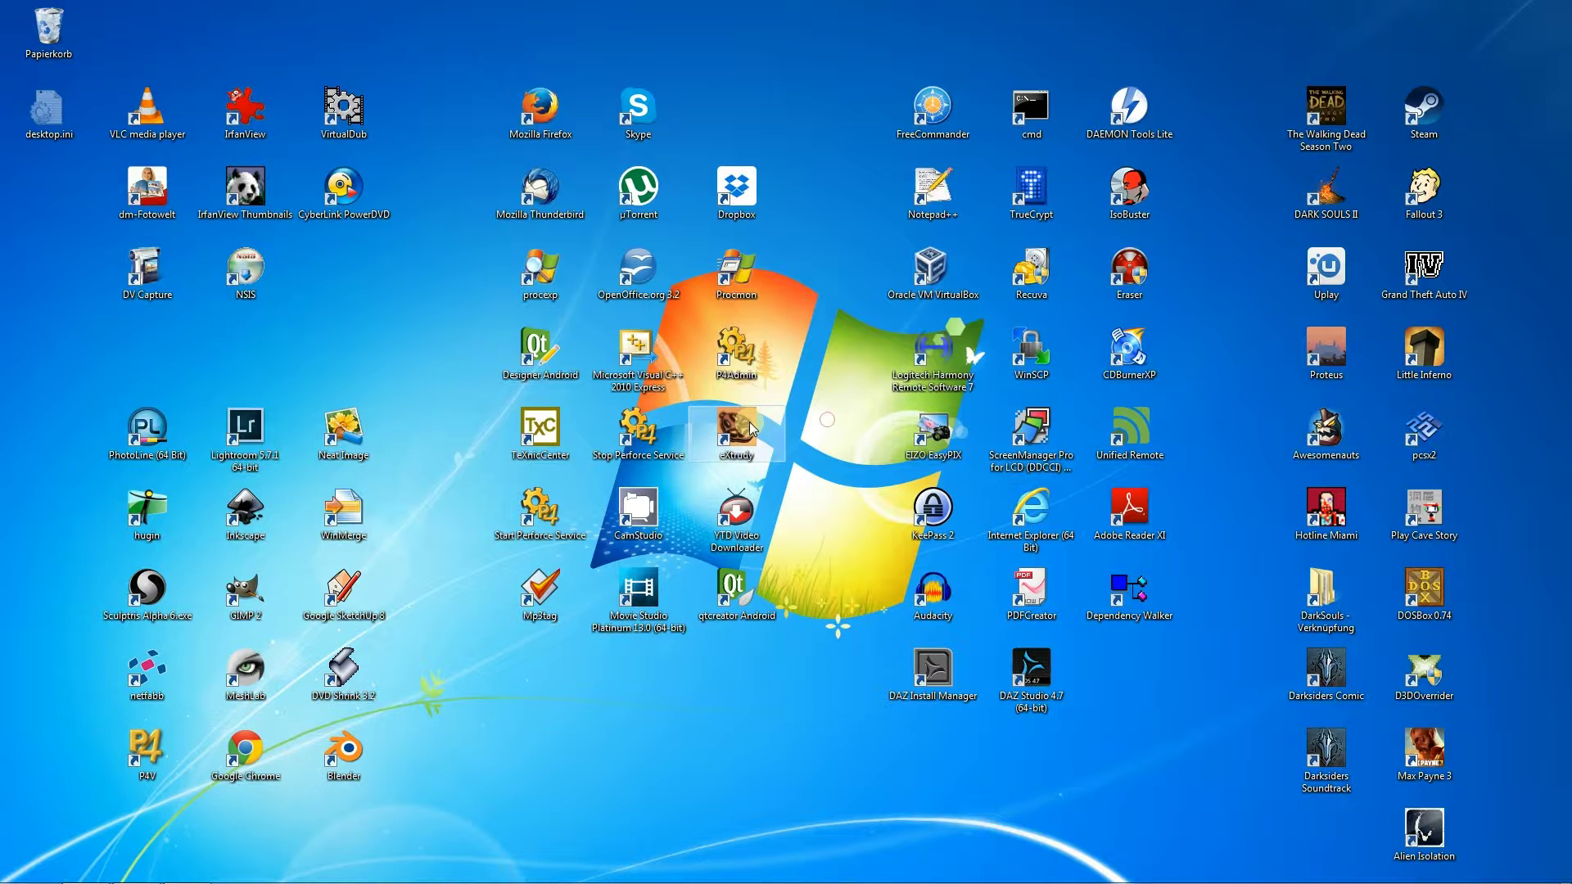
double_click(737, 430)
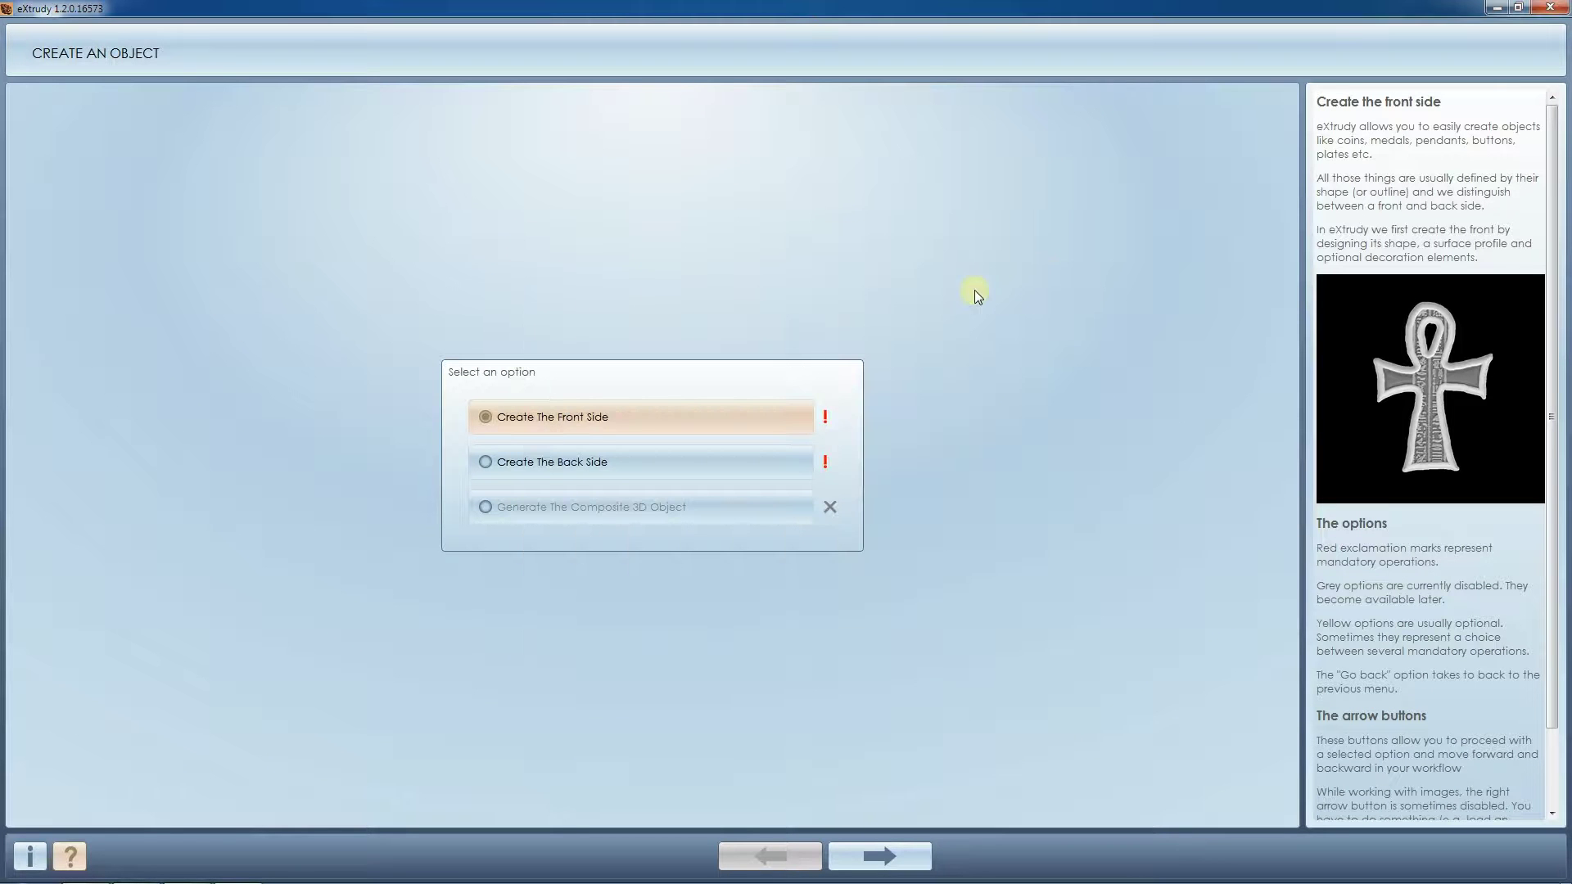
- Start designing the front side's shape and load the rounded square from the library as its image
click(594, 420)
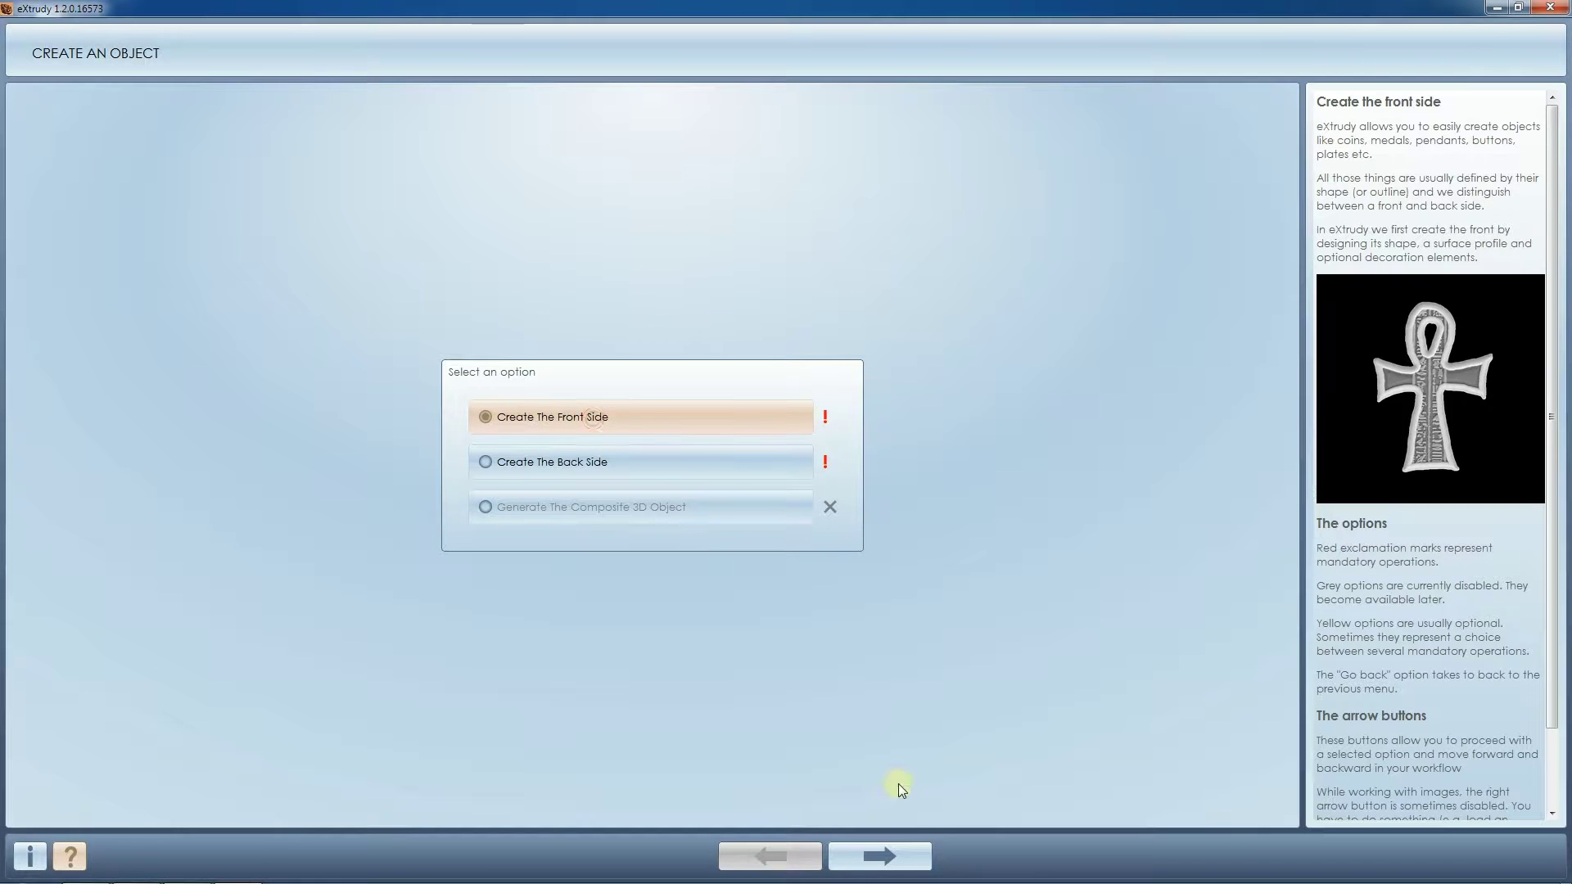
click(915, 861)
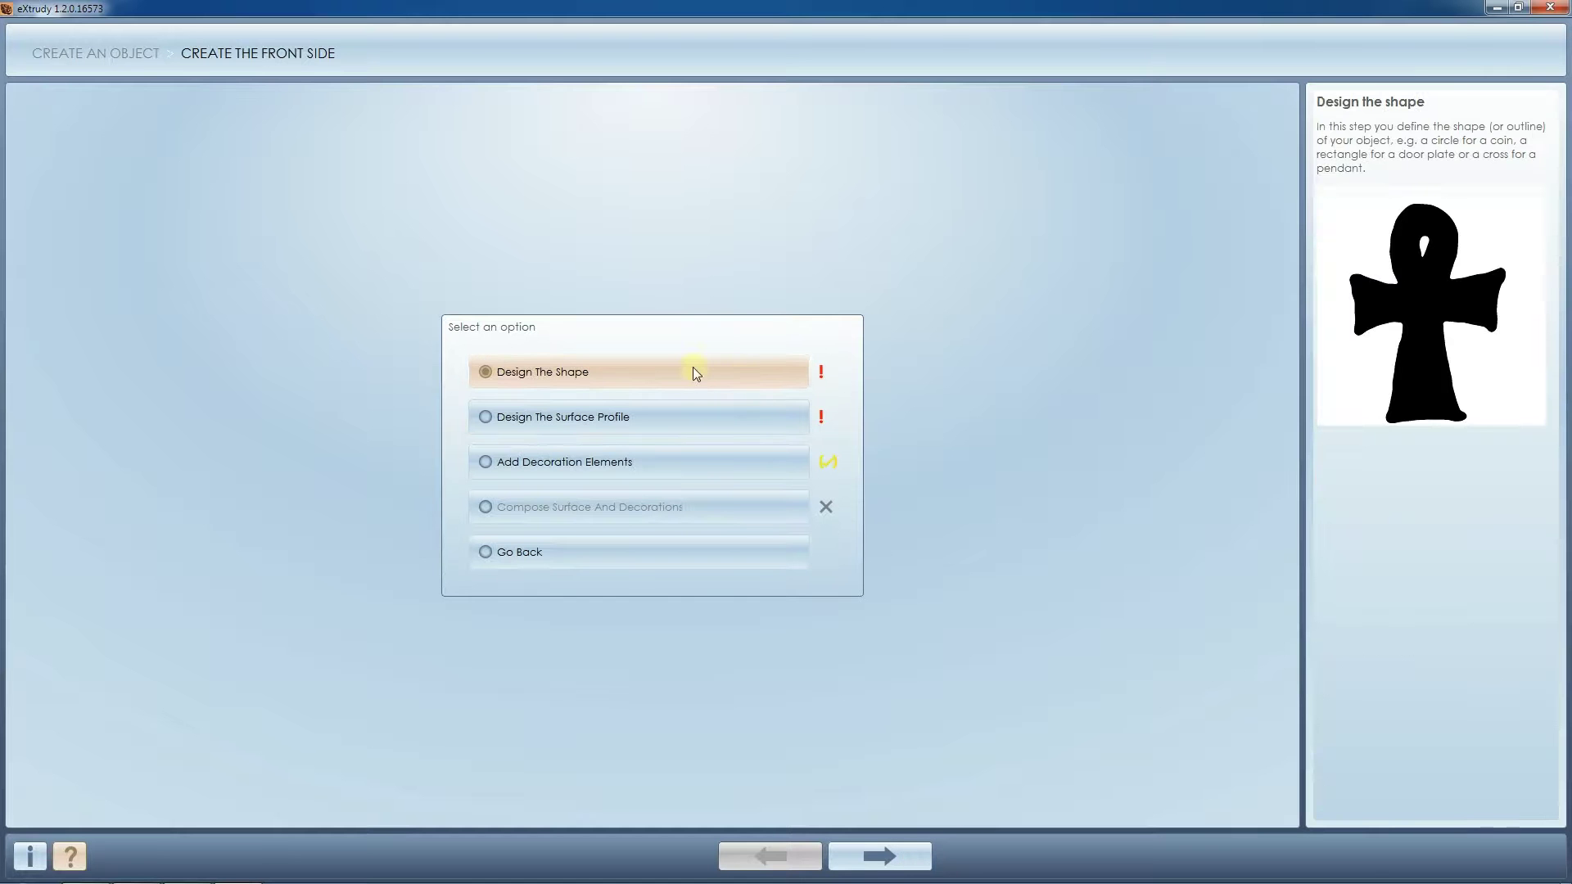
click(892, 856)
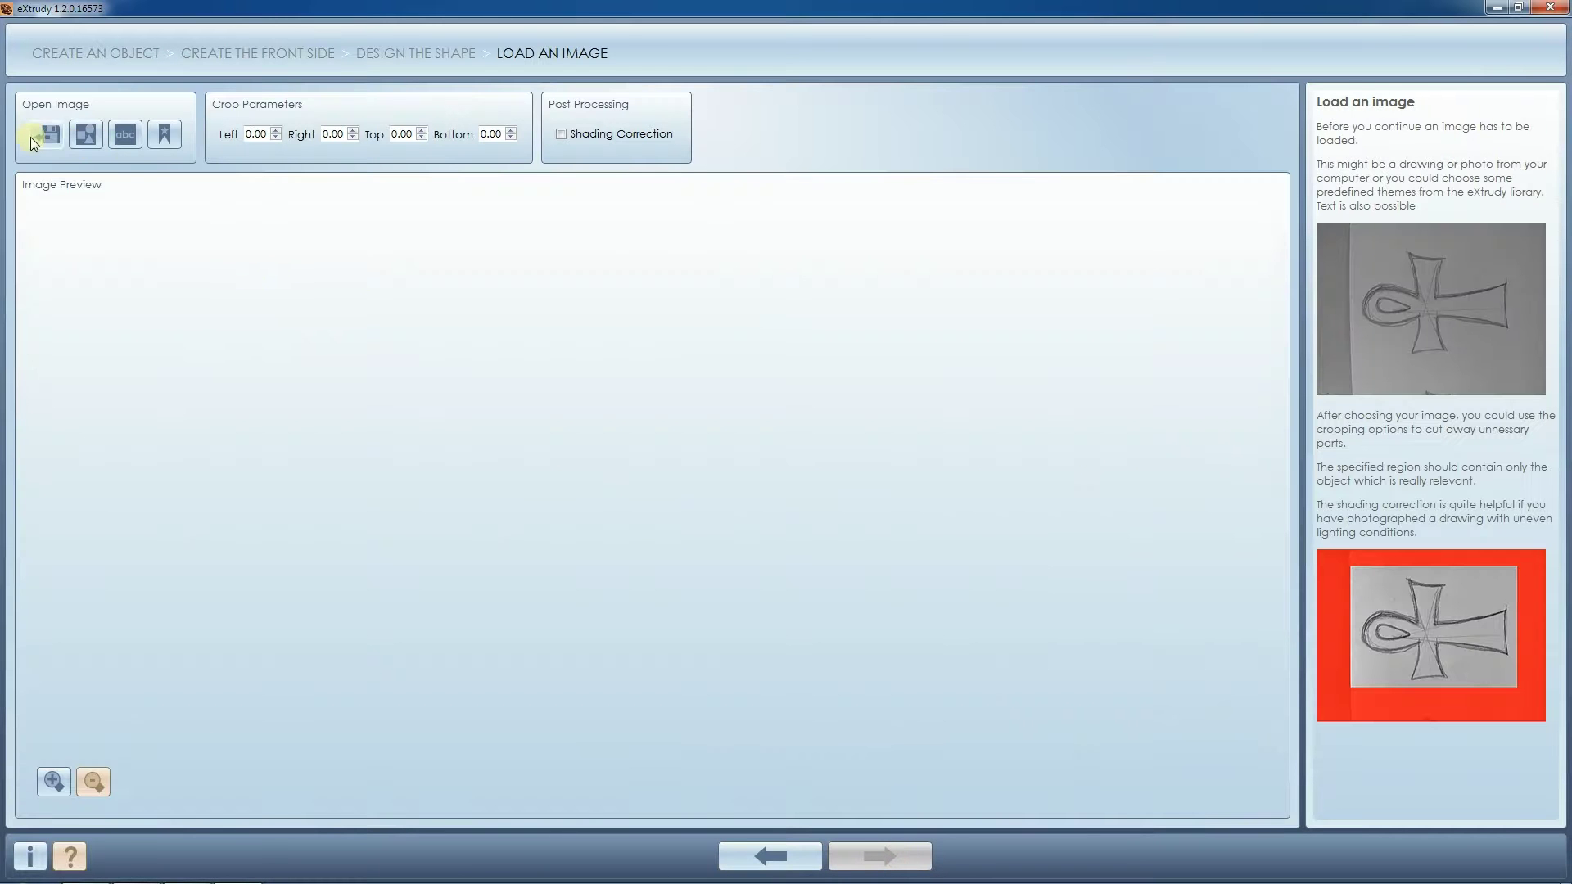
click(95, 135)
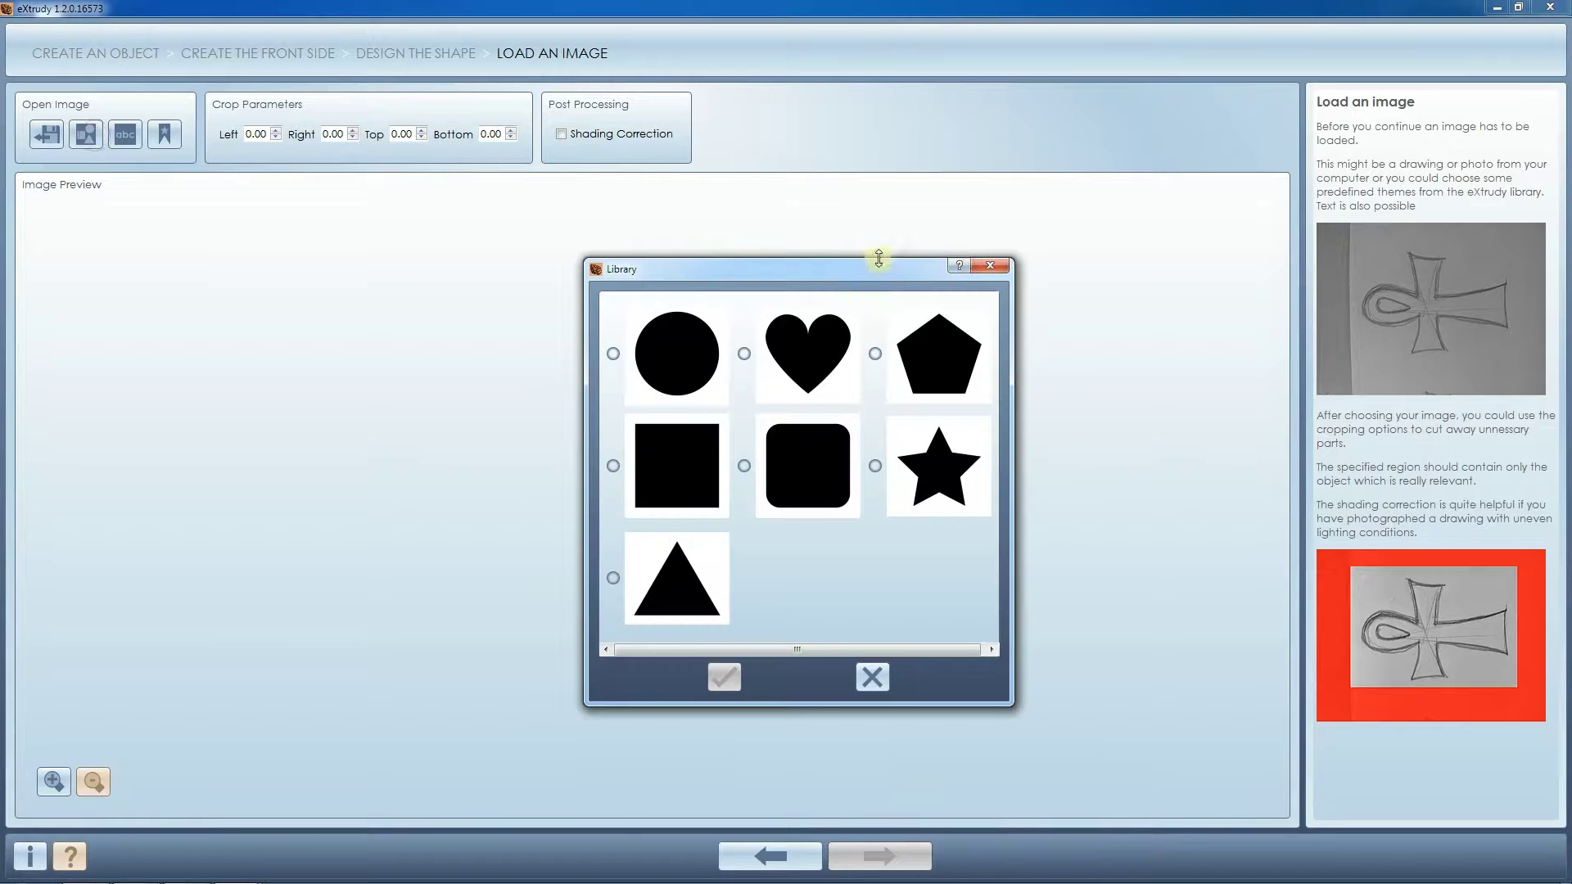
drag(879, 262, 829, 219)
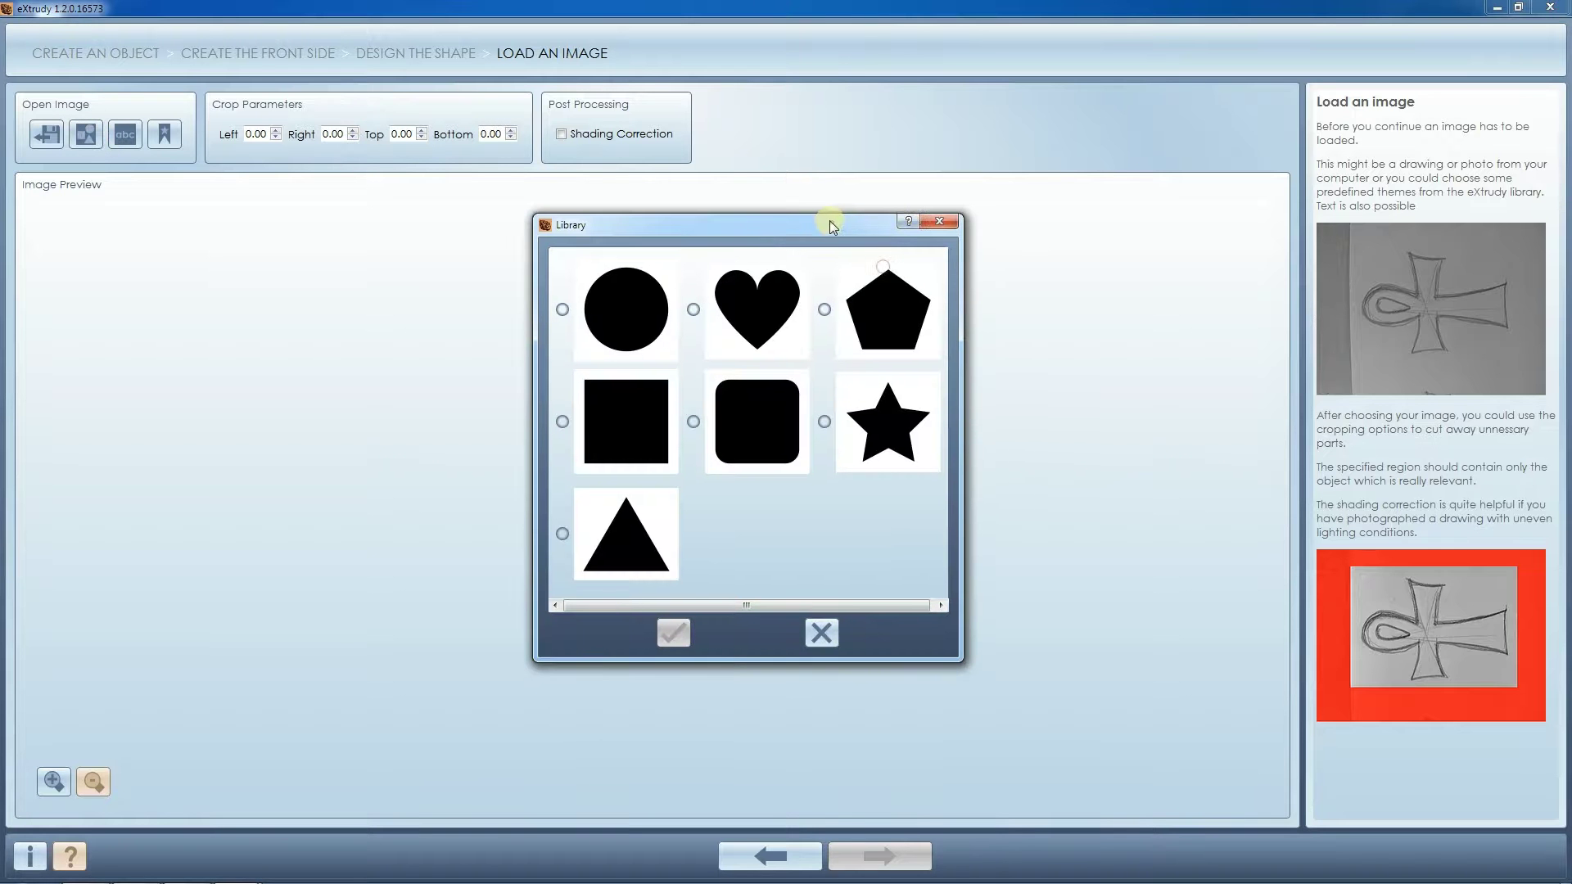
click(760, 419)
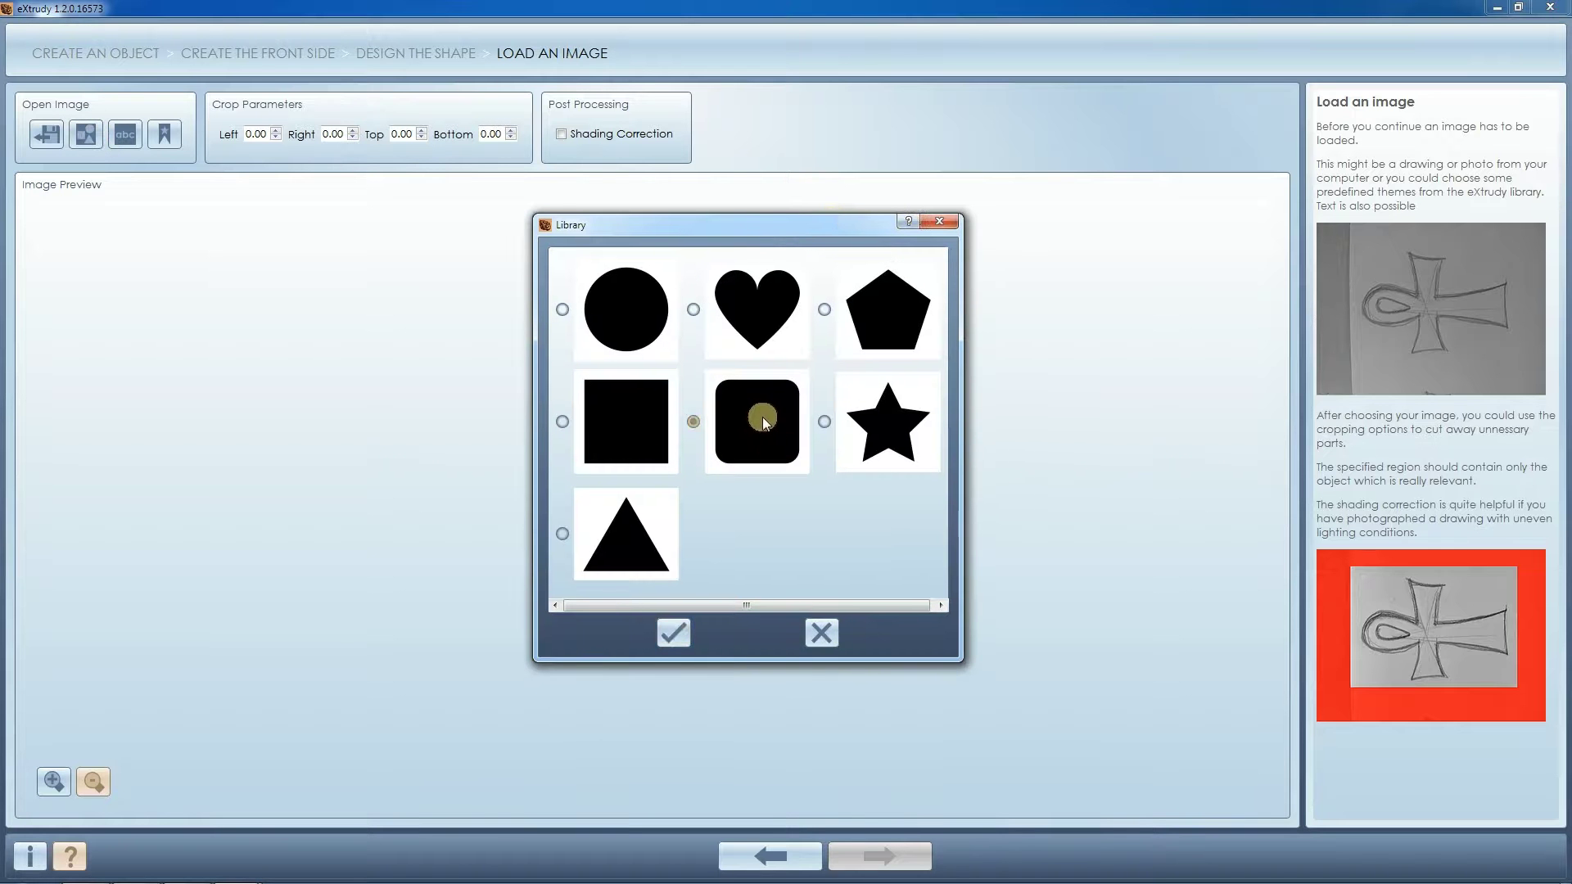
click(676, 635)
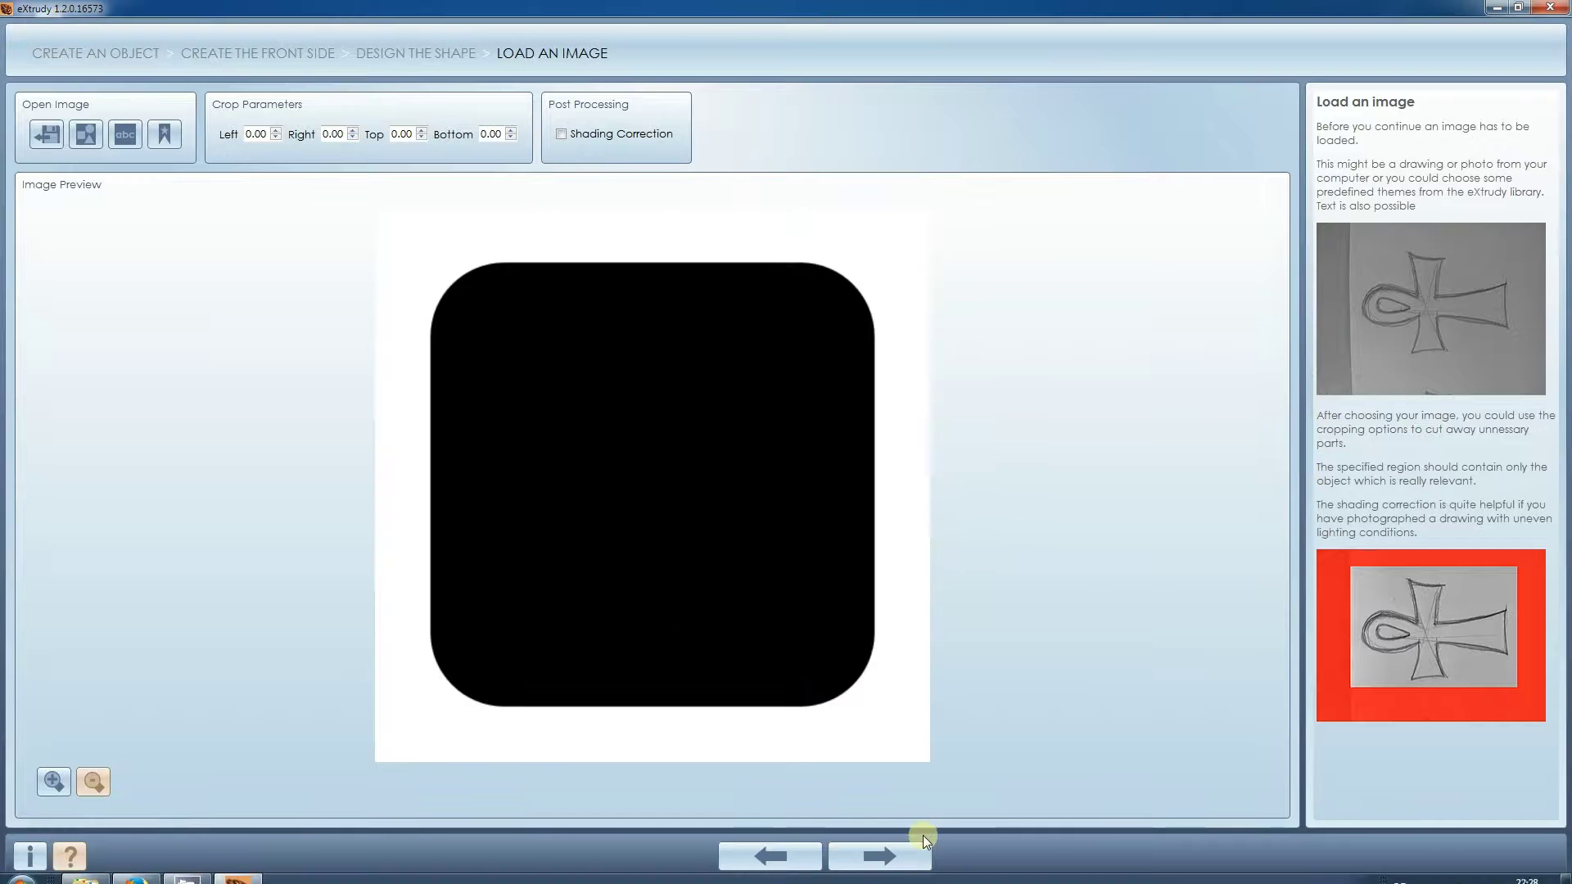
- Accept the default crop, filter and threshold settings for the rounded square and finish the shape design
click(906, 850)
click(910, 851)
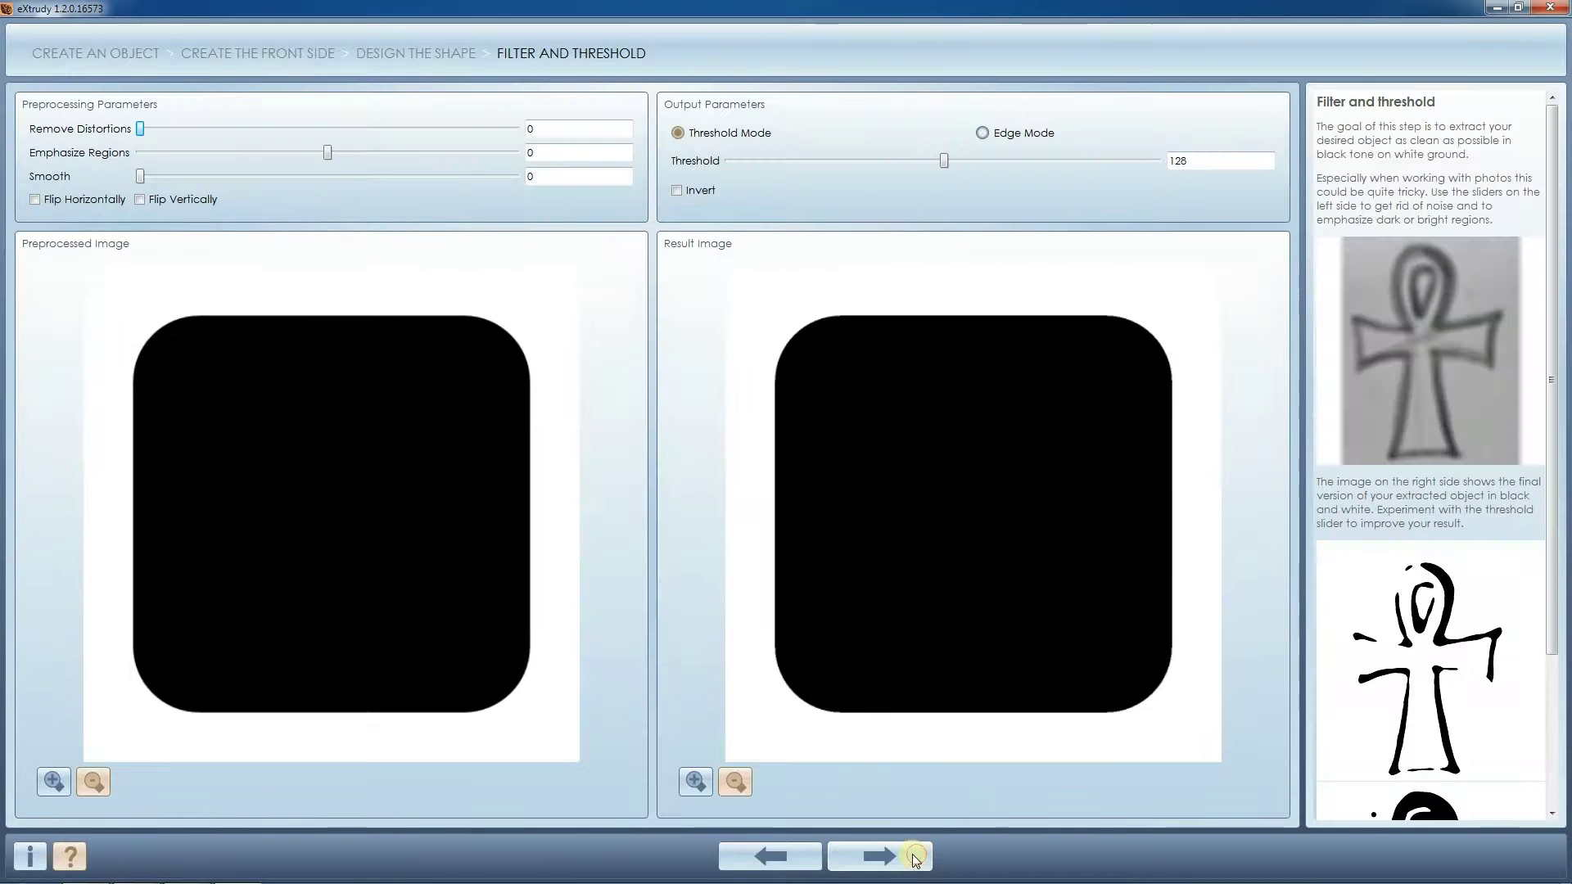
click(915, 857)
click(915, 858)
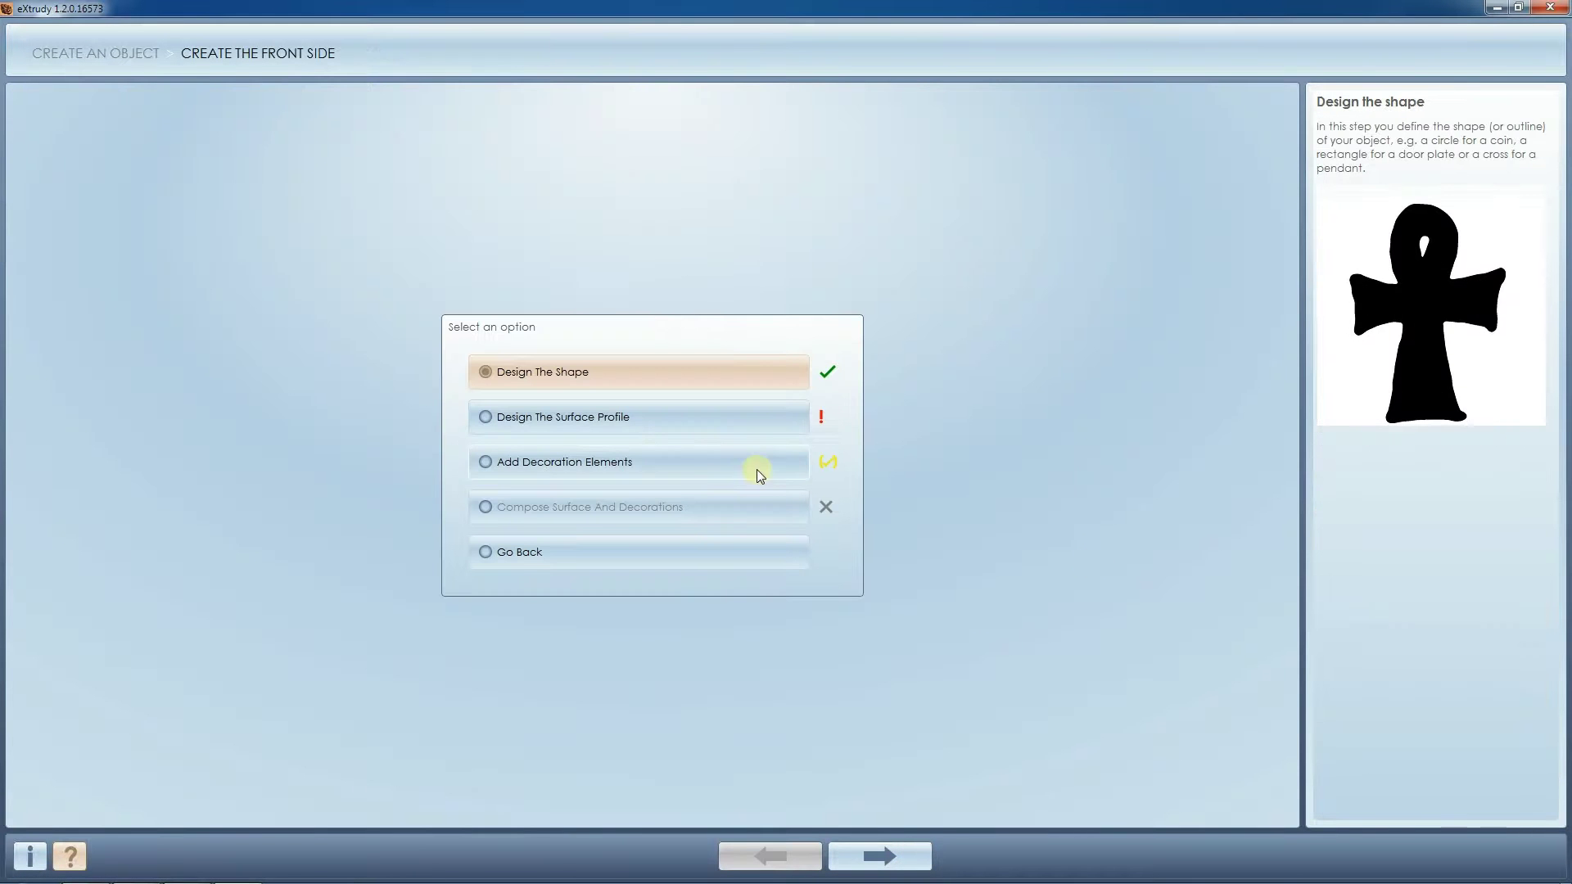
- Start designing the front side's surface profile and load the flat library profile with a rounded edge
click(708, 424)
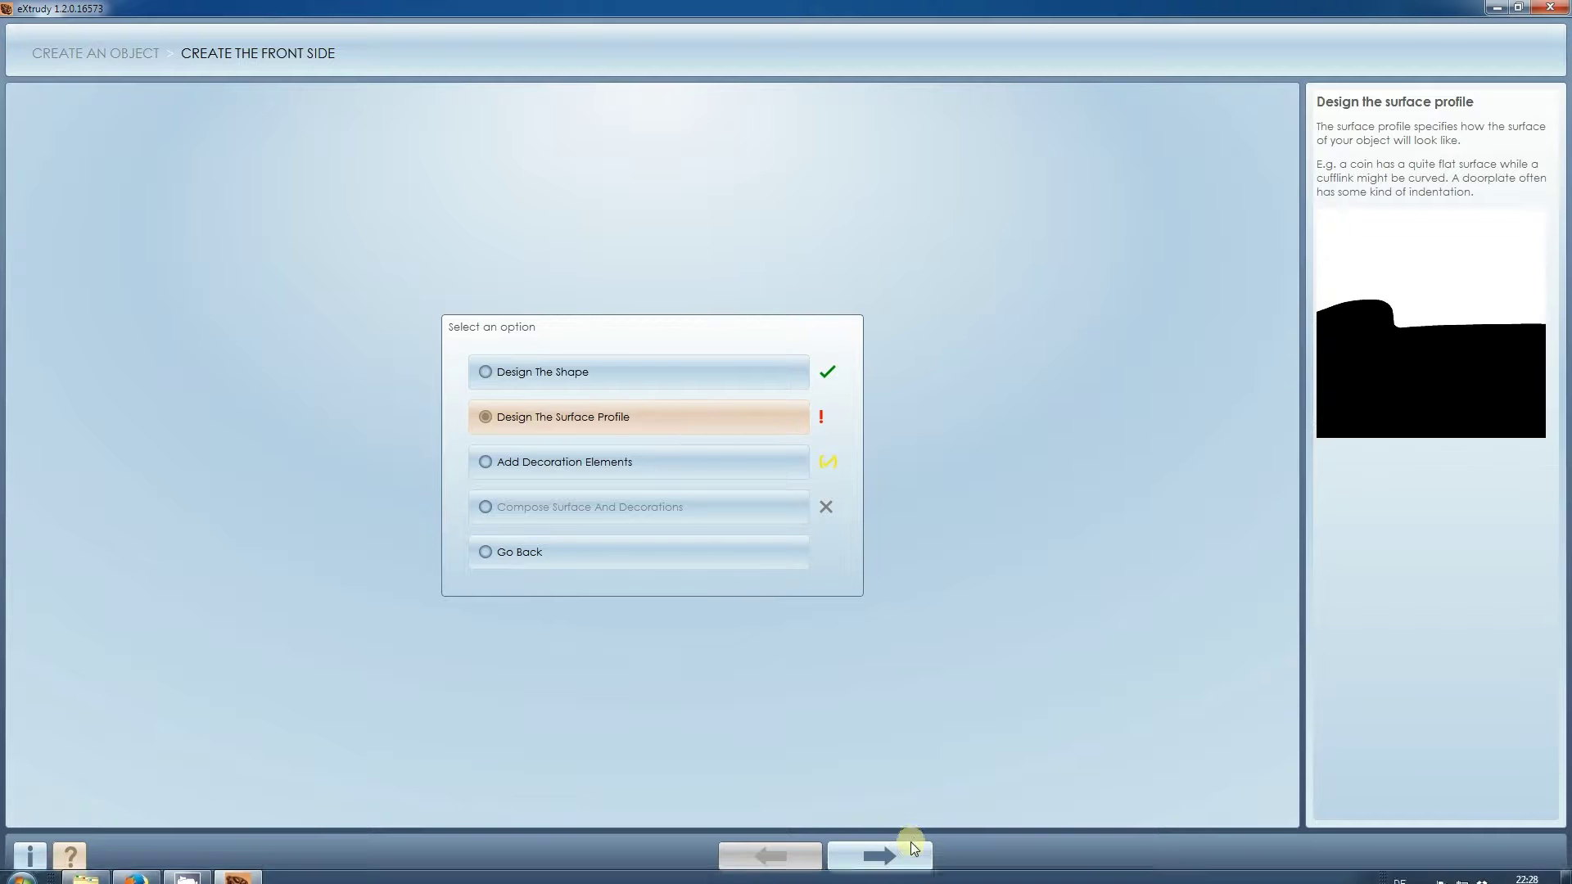
click(913, 852)
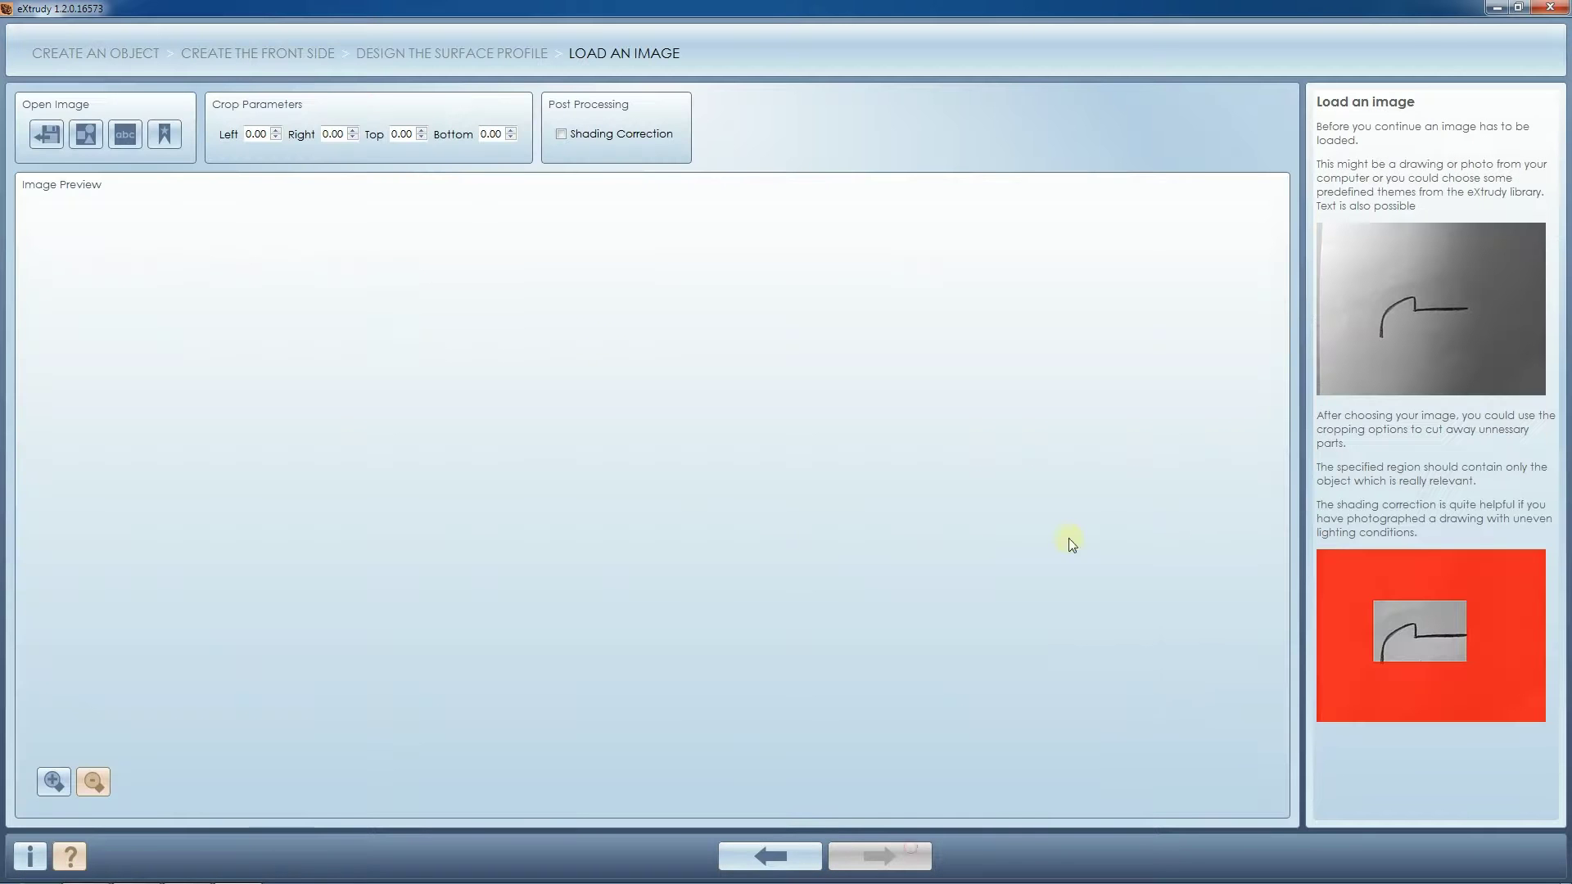
click(95, 135)
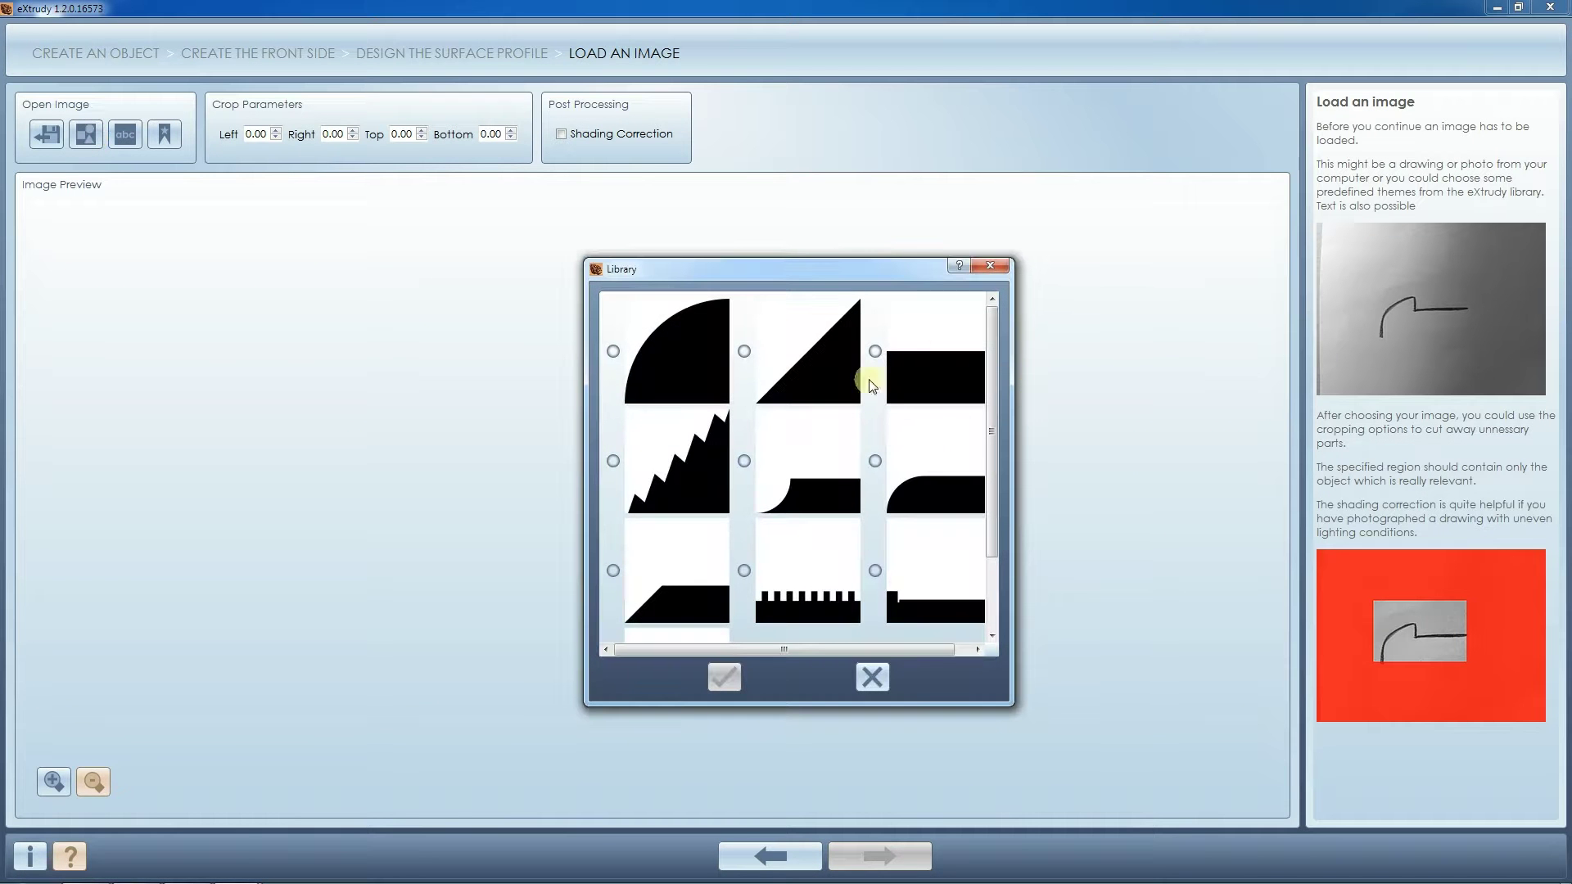
click(923, 454)
click(726, 677)
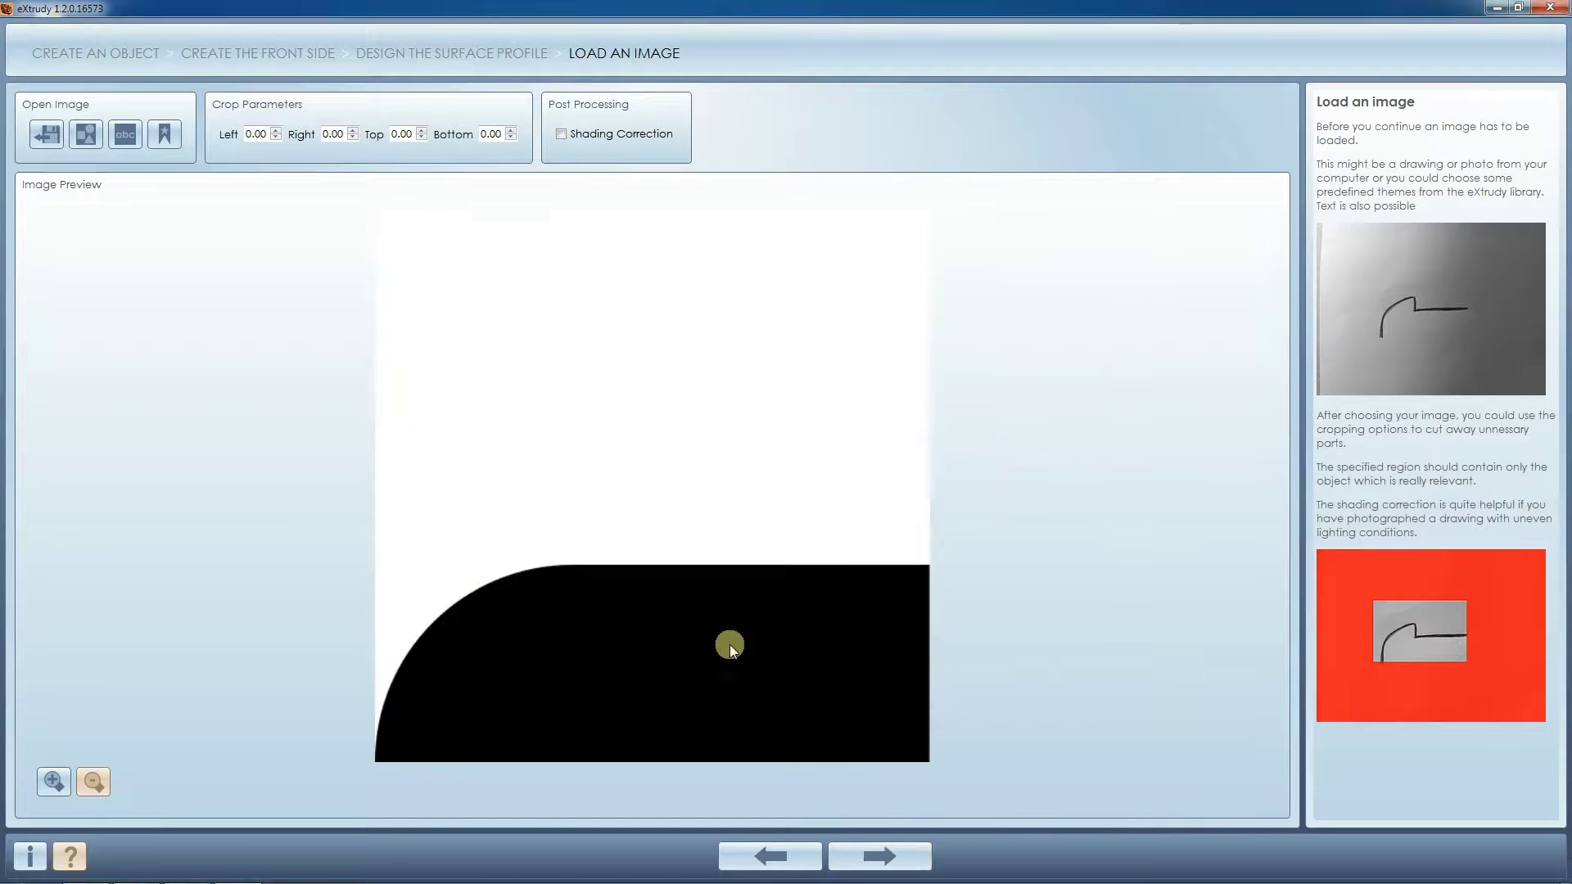
- Accept the default filter and height profile settings and finish the surface profile
click(906, 854)
click(907, 856)
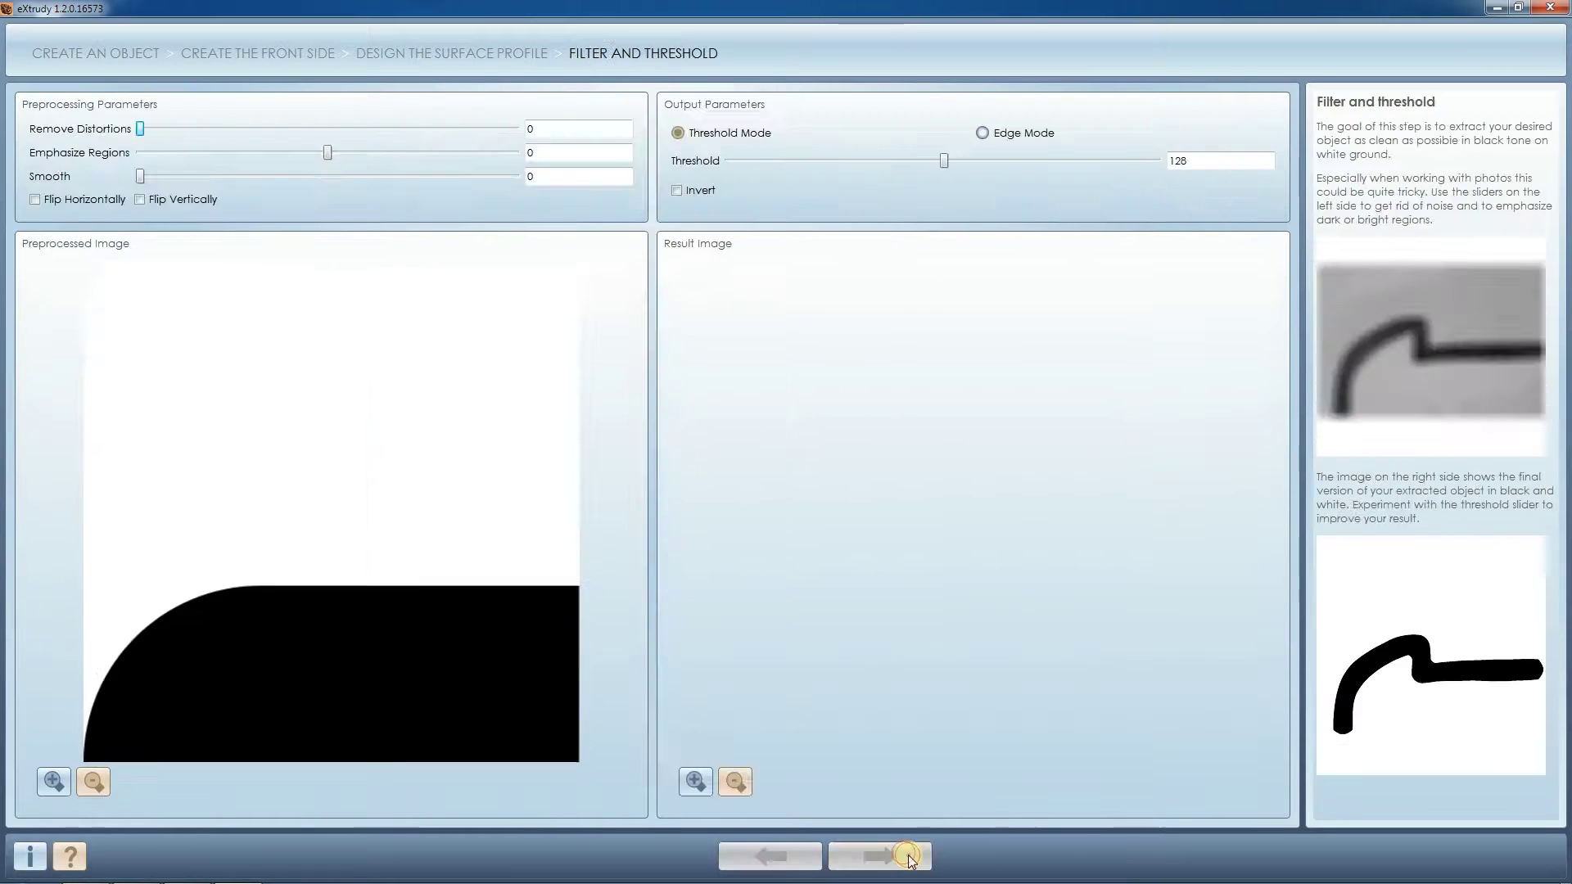
click(915, 858)
click(917, 862)
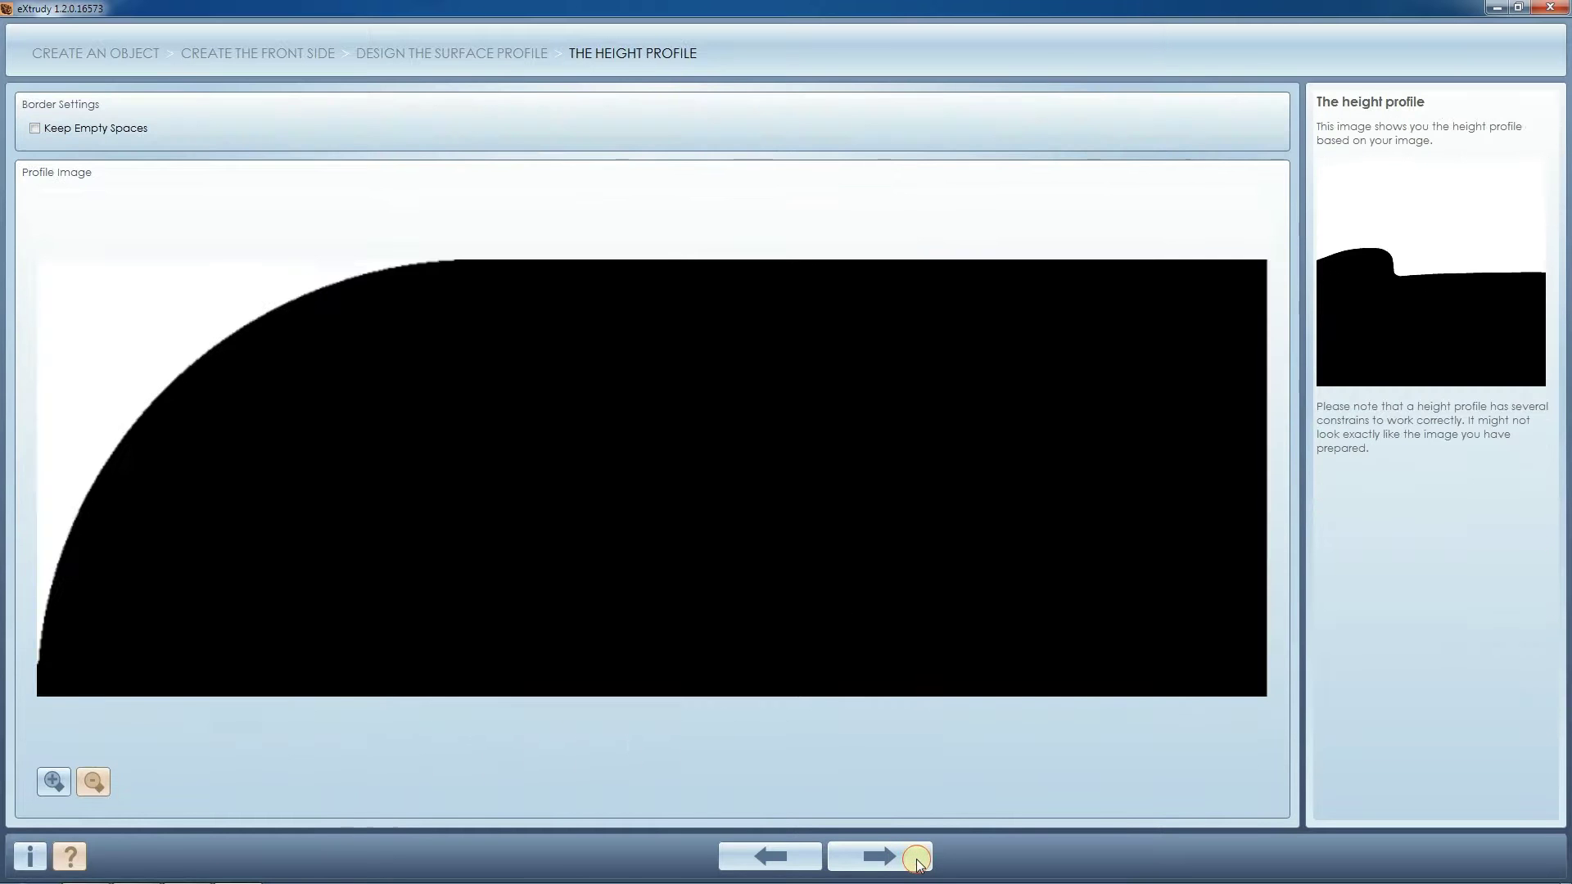
click(917, 862)
- Add a new decoration element to the front side and load ulster.png from drive F: as its image
click(665, 463)
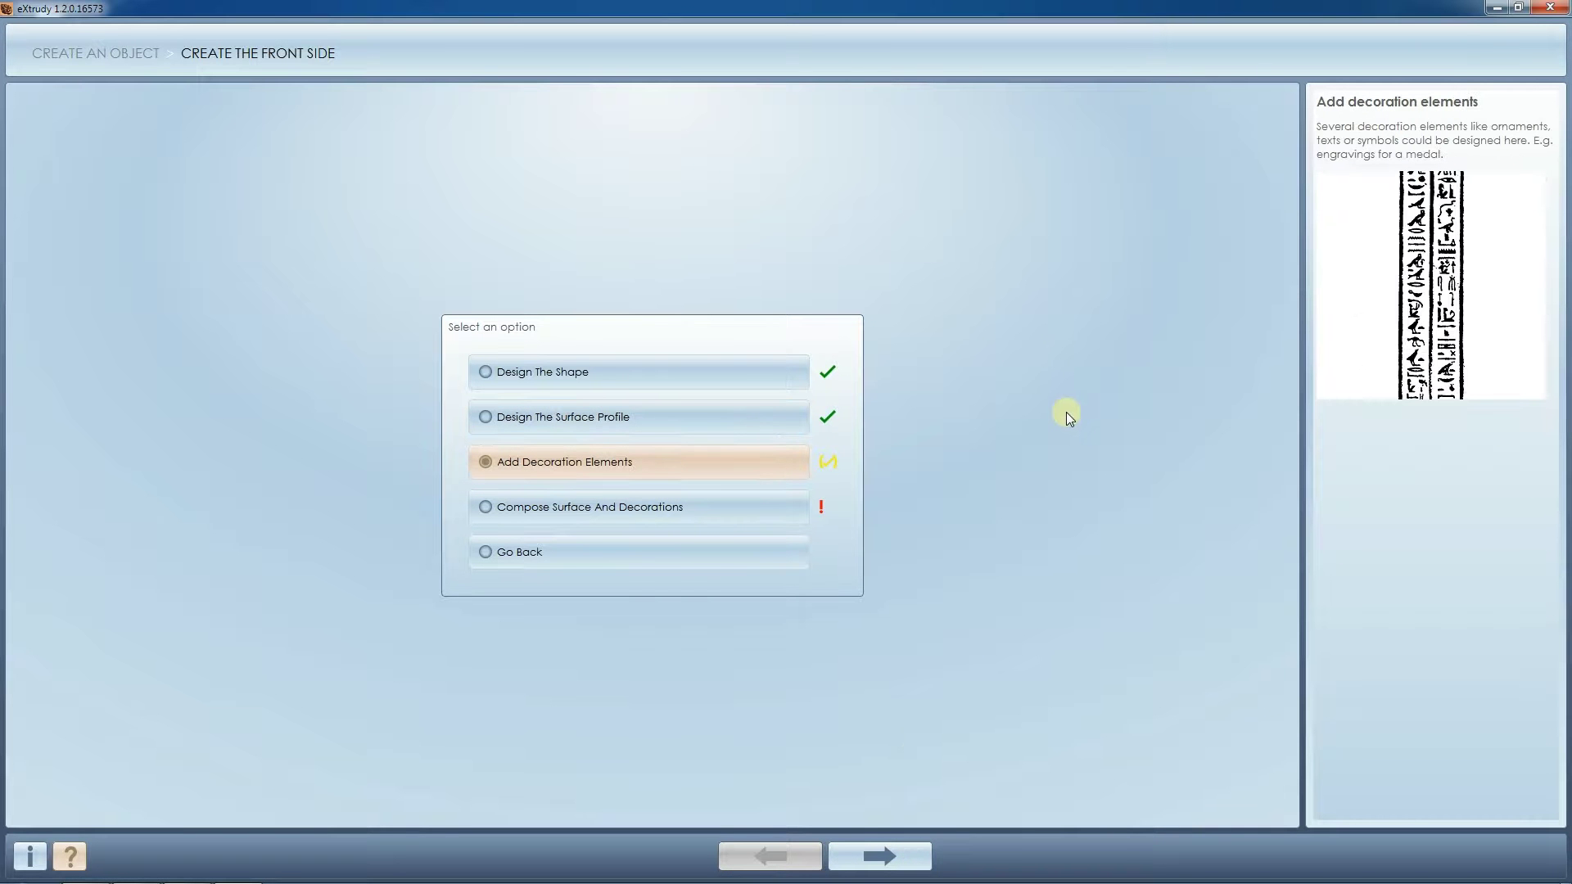
click(902, 857)
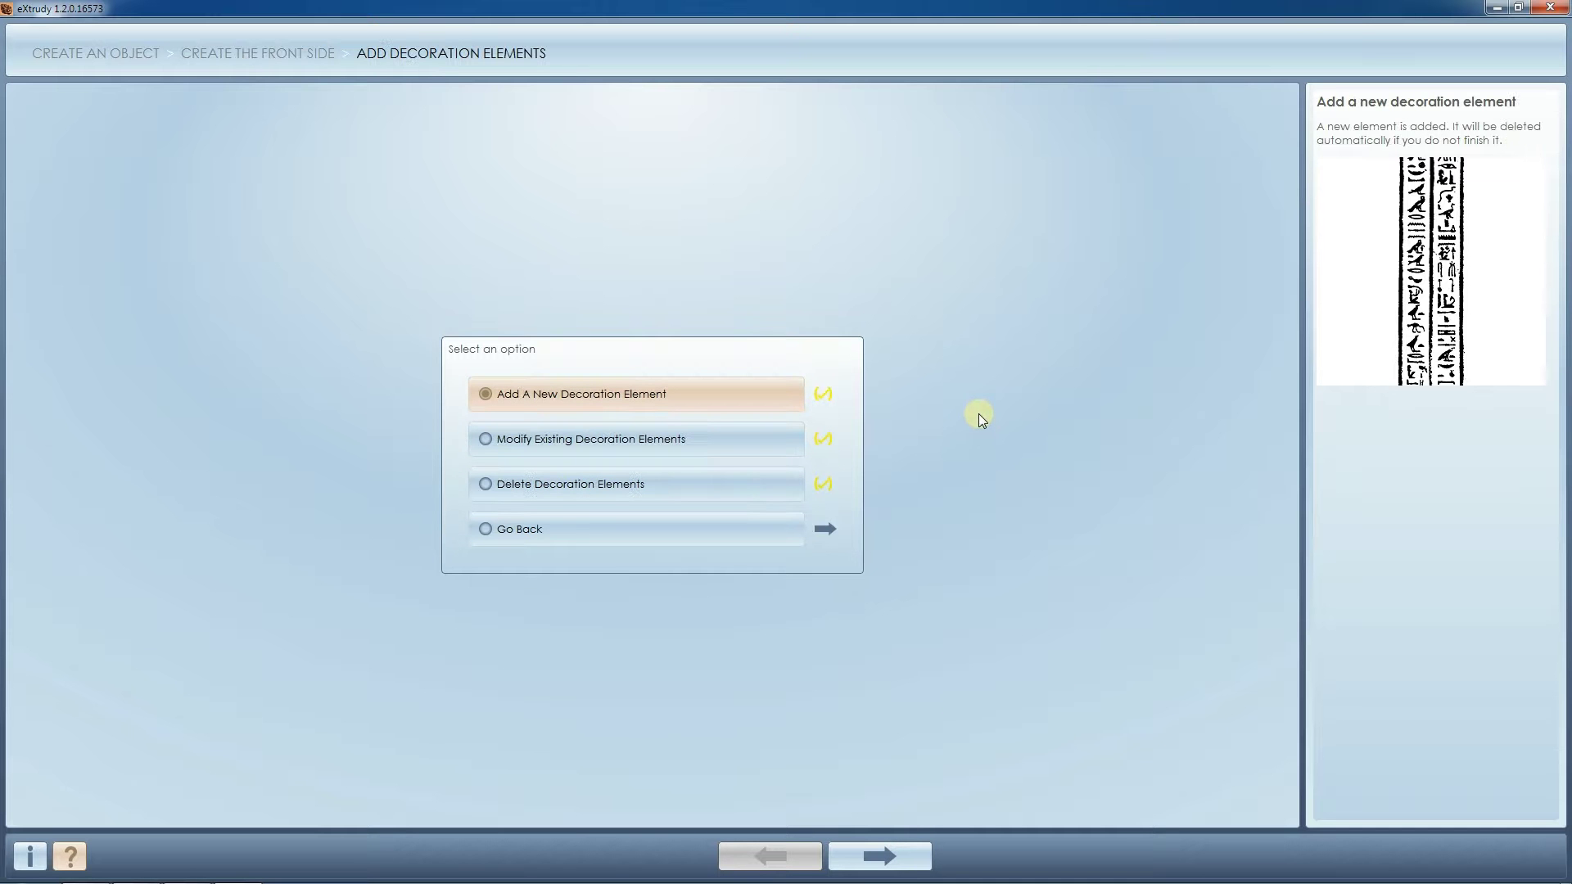
click(906, 853)
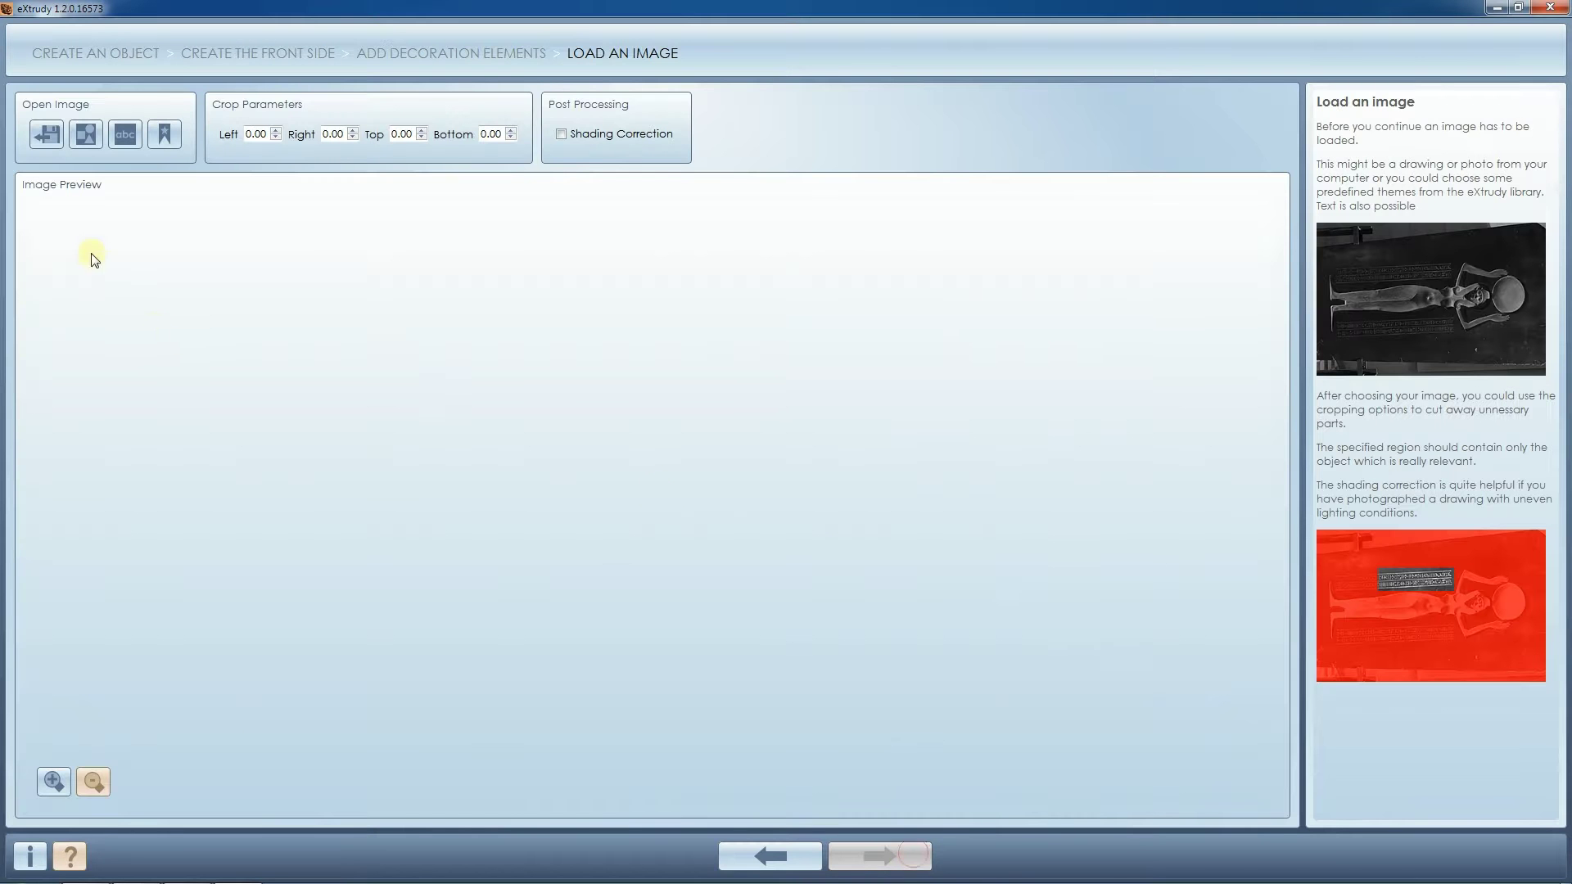
click(47, 135)
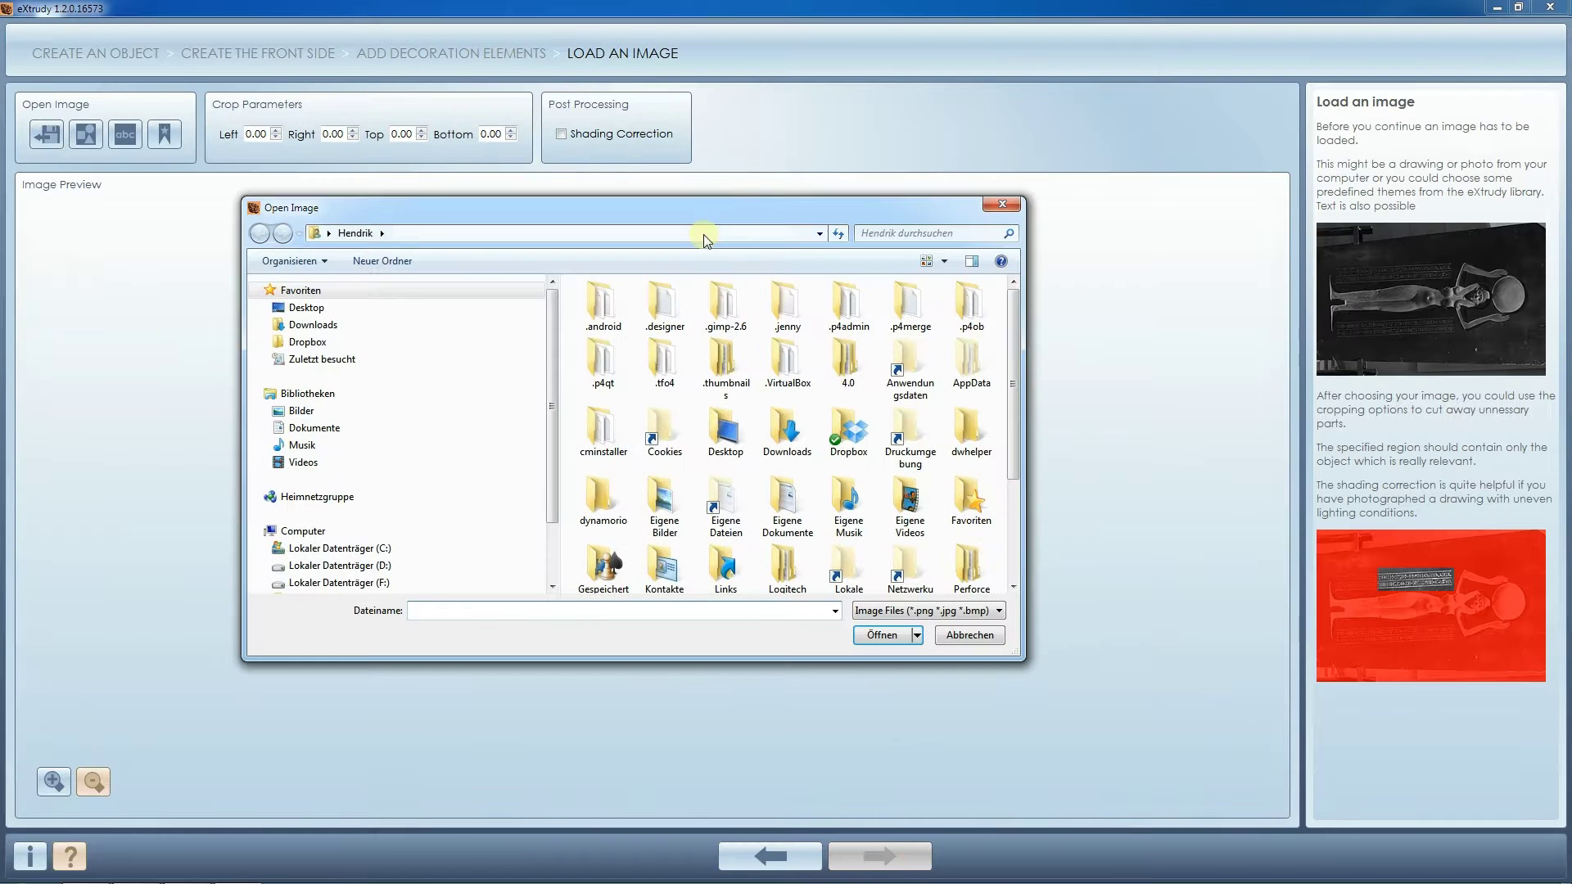
click(384, 583)
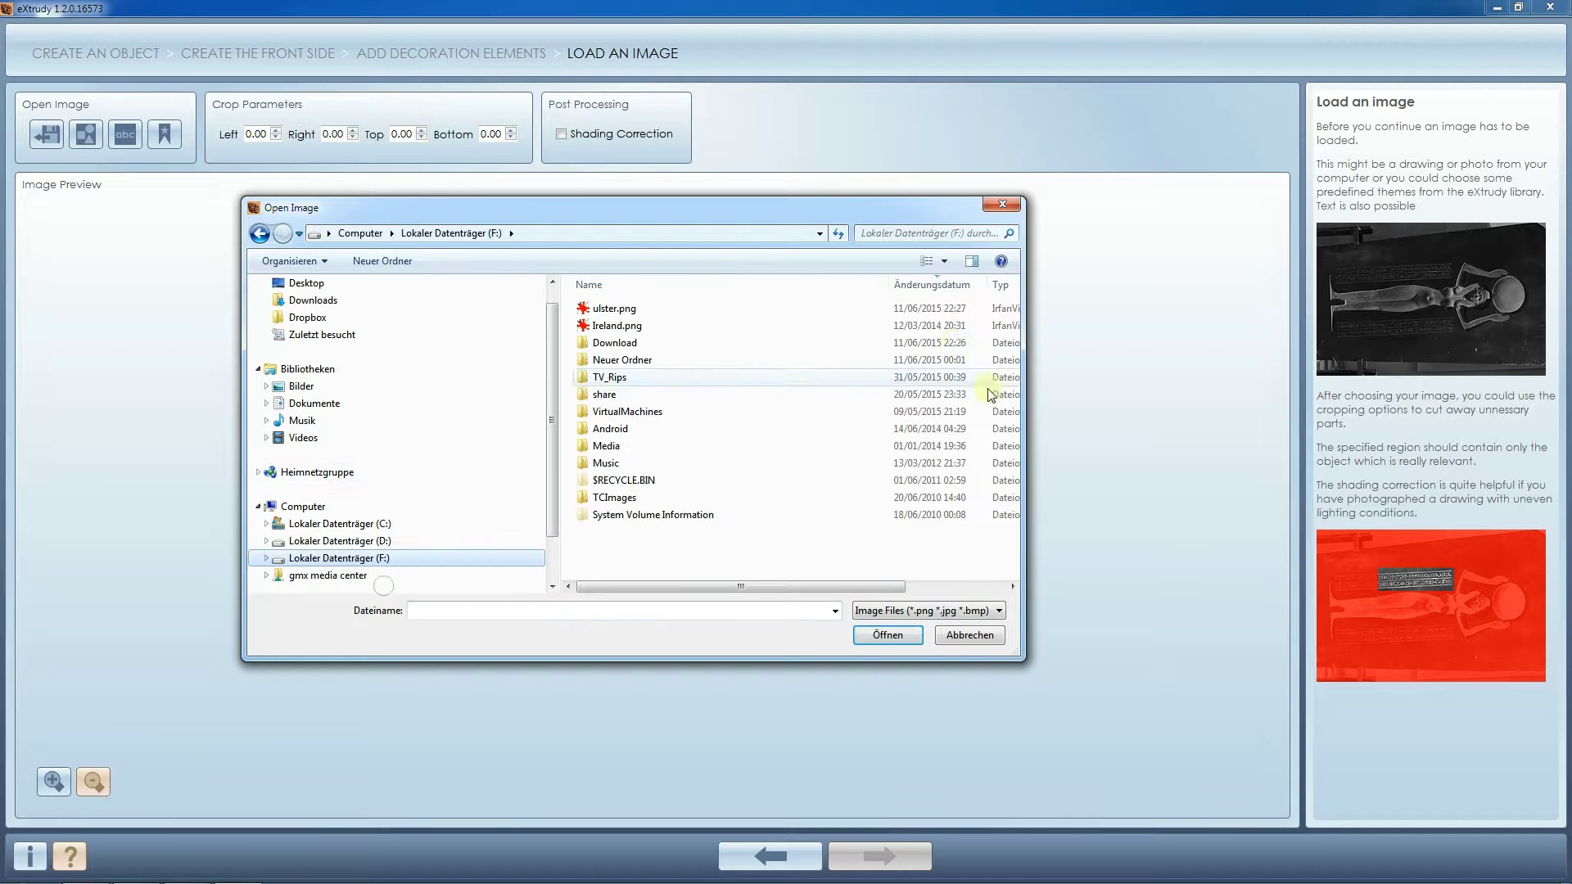
click(610, 315)
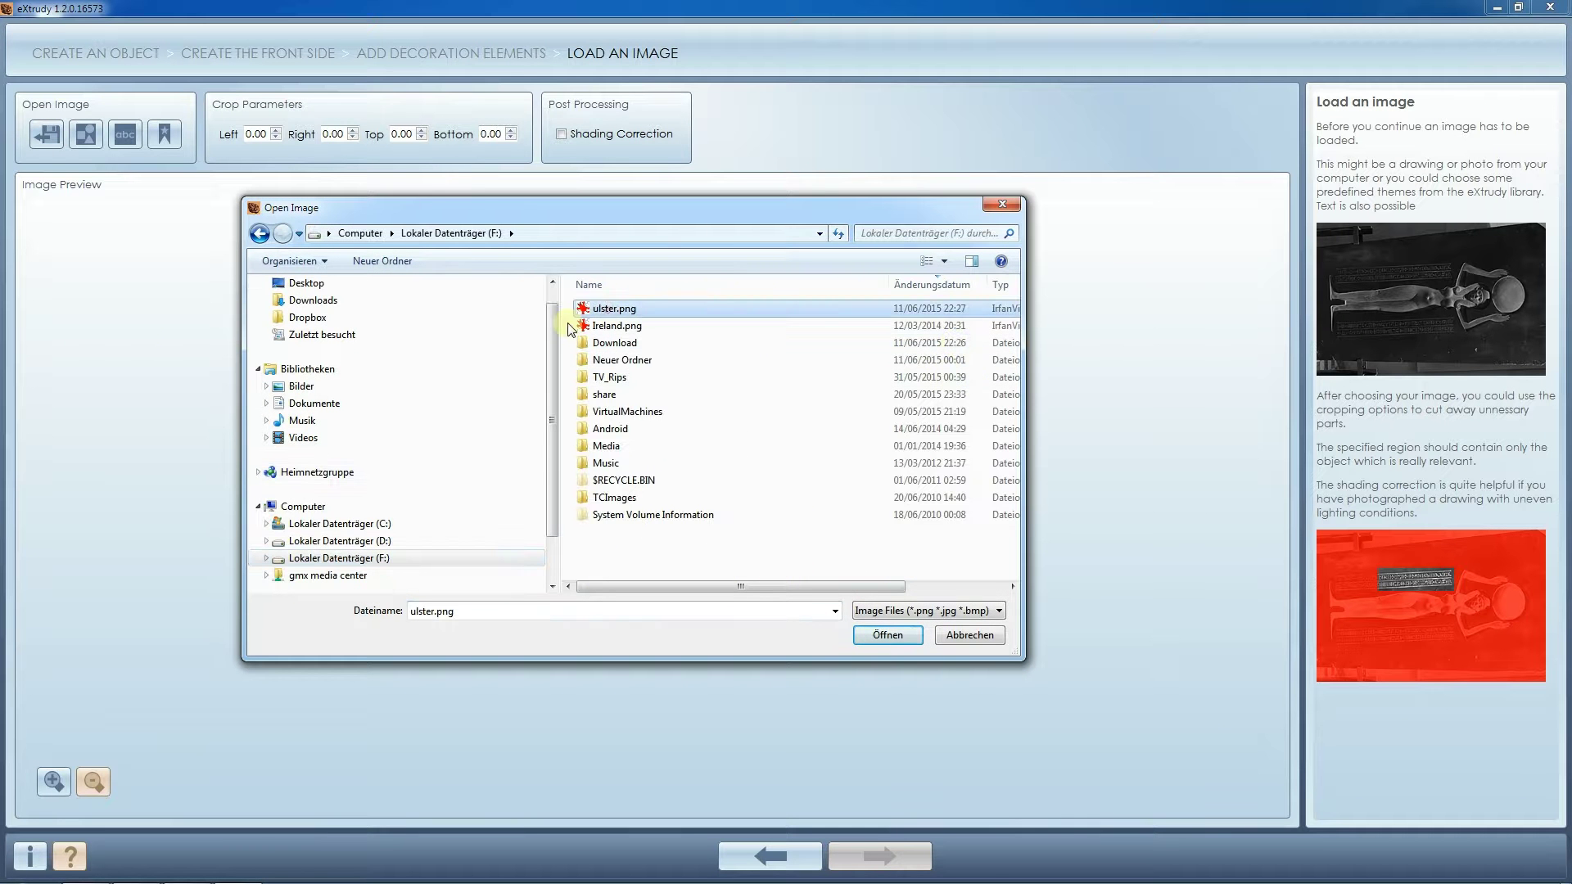
double_click(610, 315)
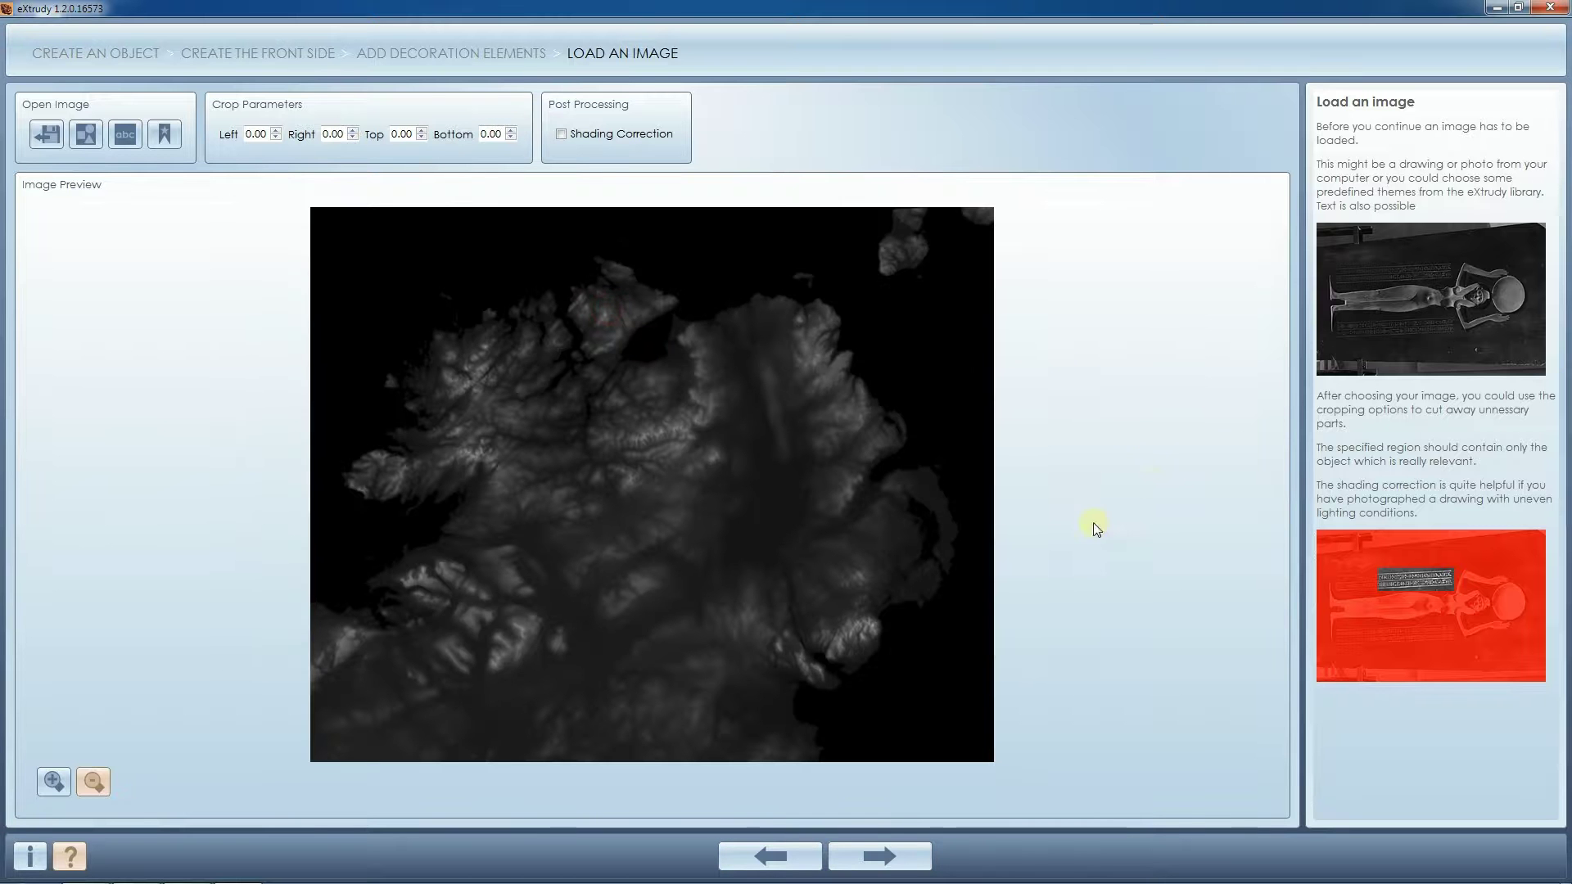
- Keep the heightmap's default rotation and scale, and set its output to Bas-Relief Mode
click(894, 854)
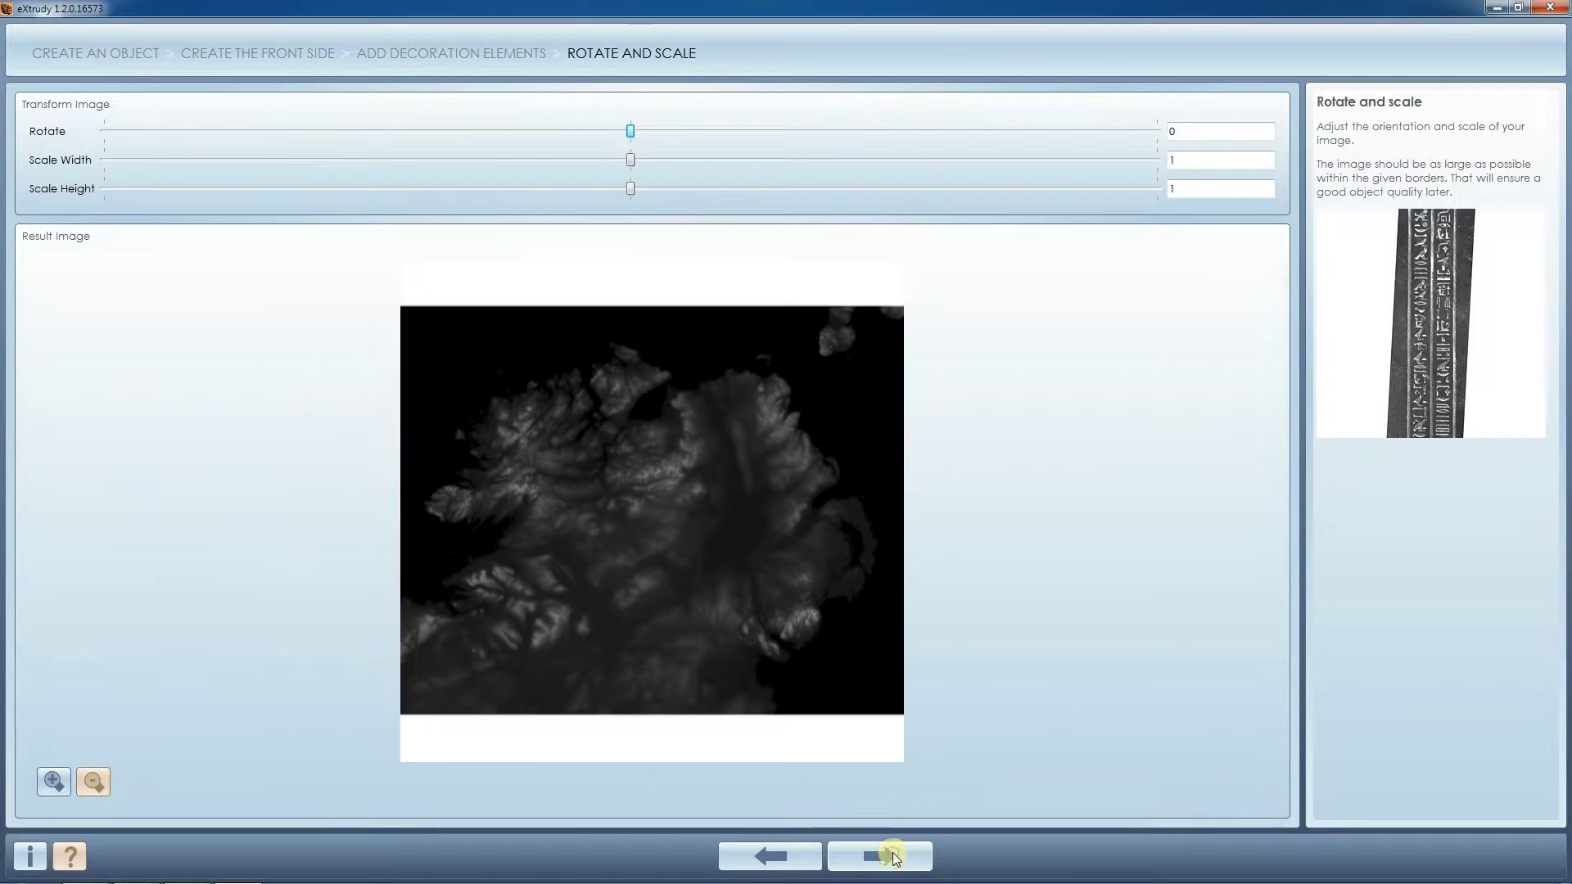
click(908, 859)
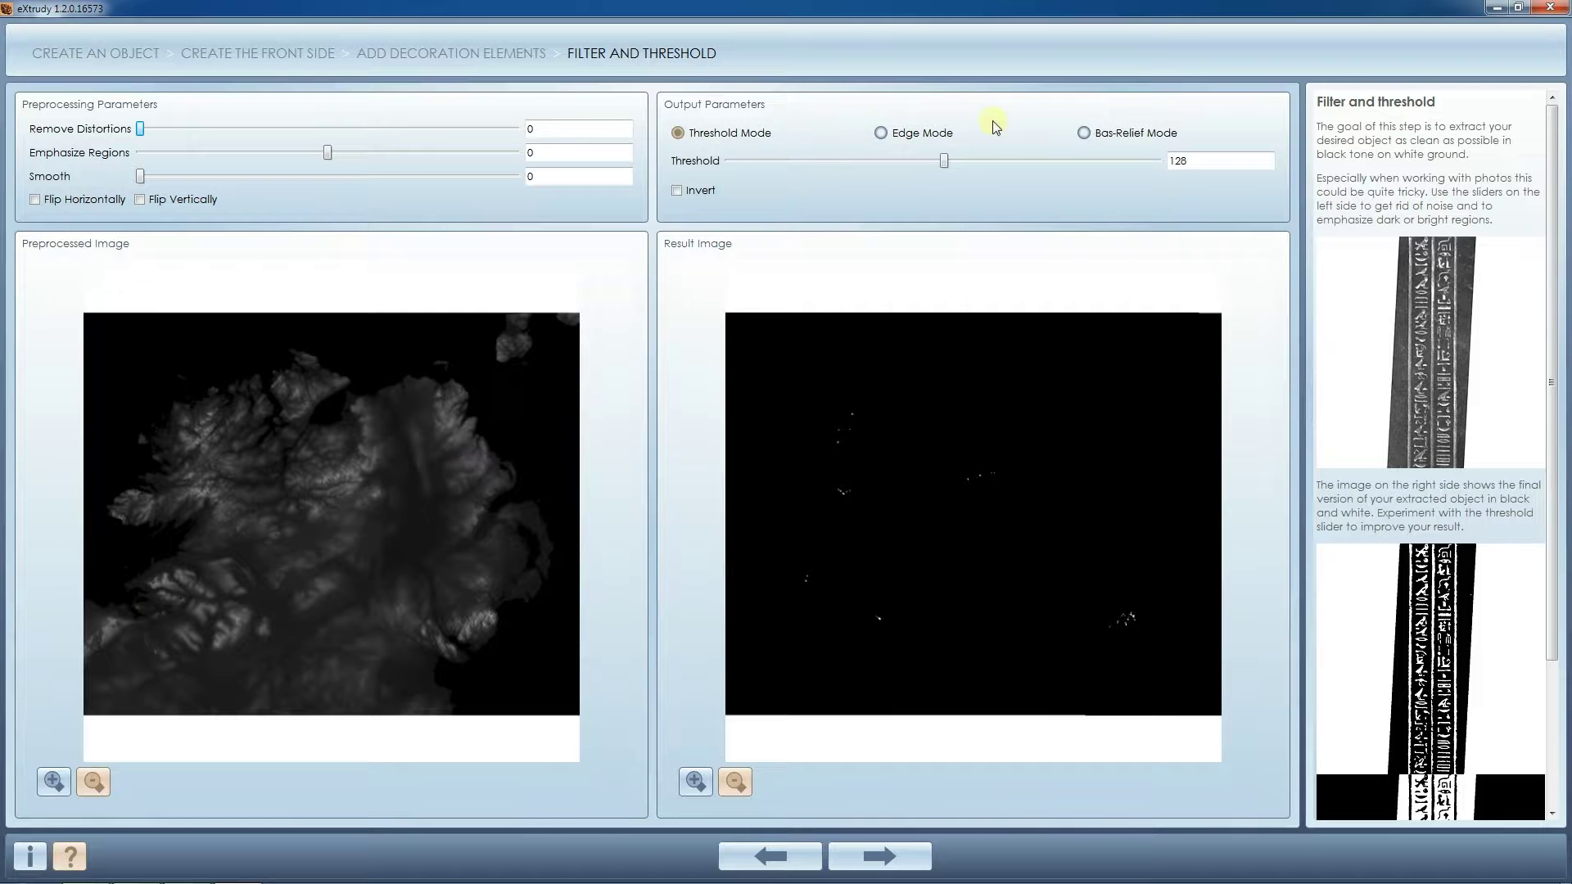
click(1085, 134)
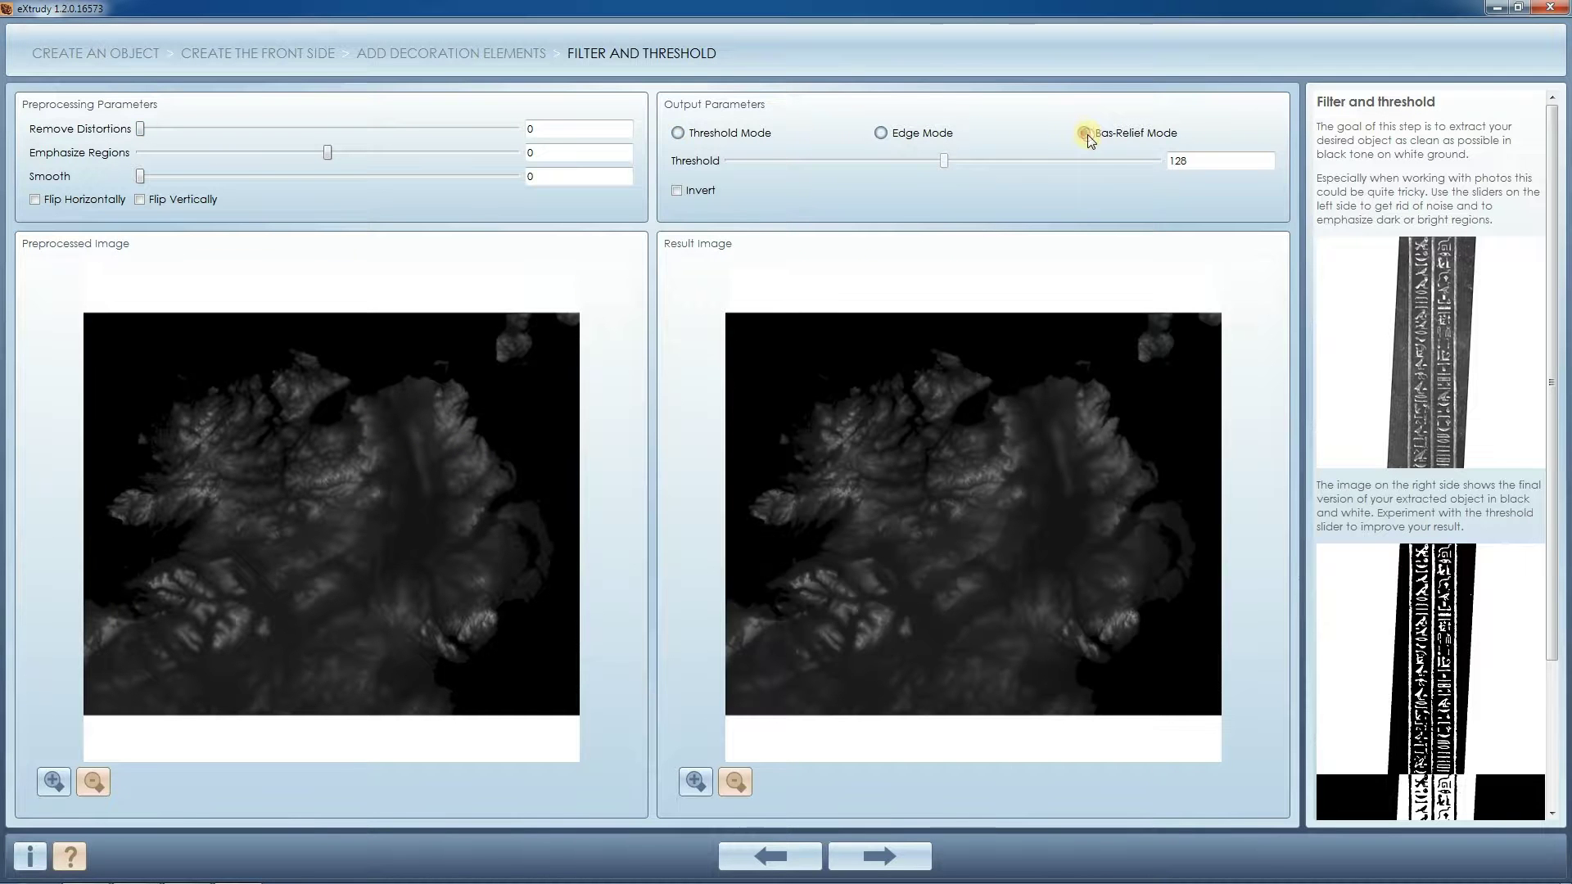
click(901, 856)
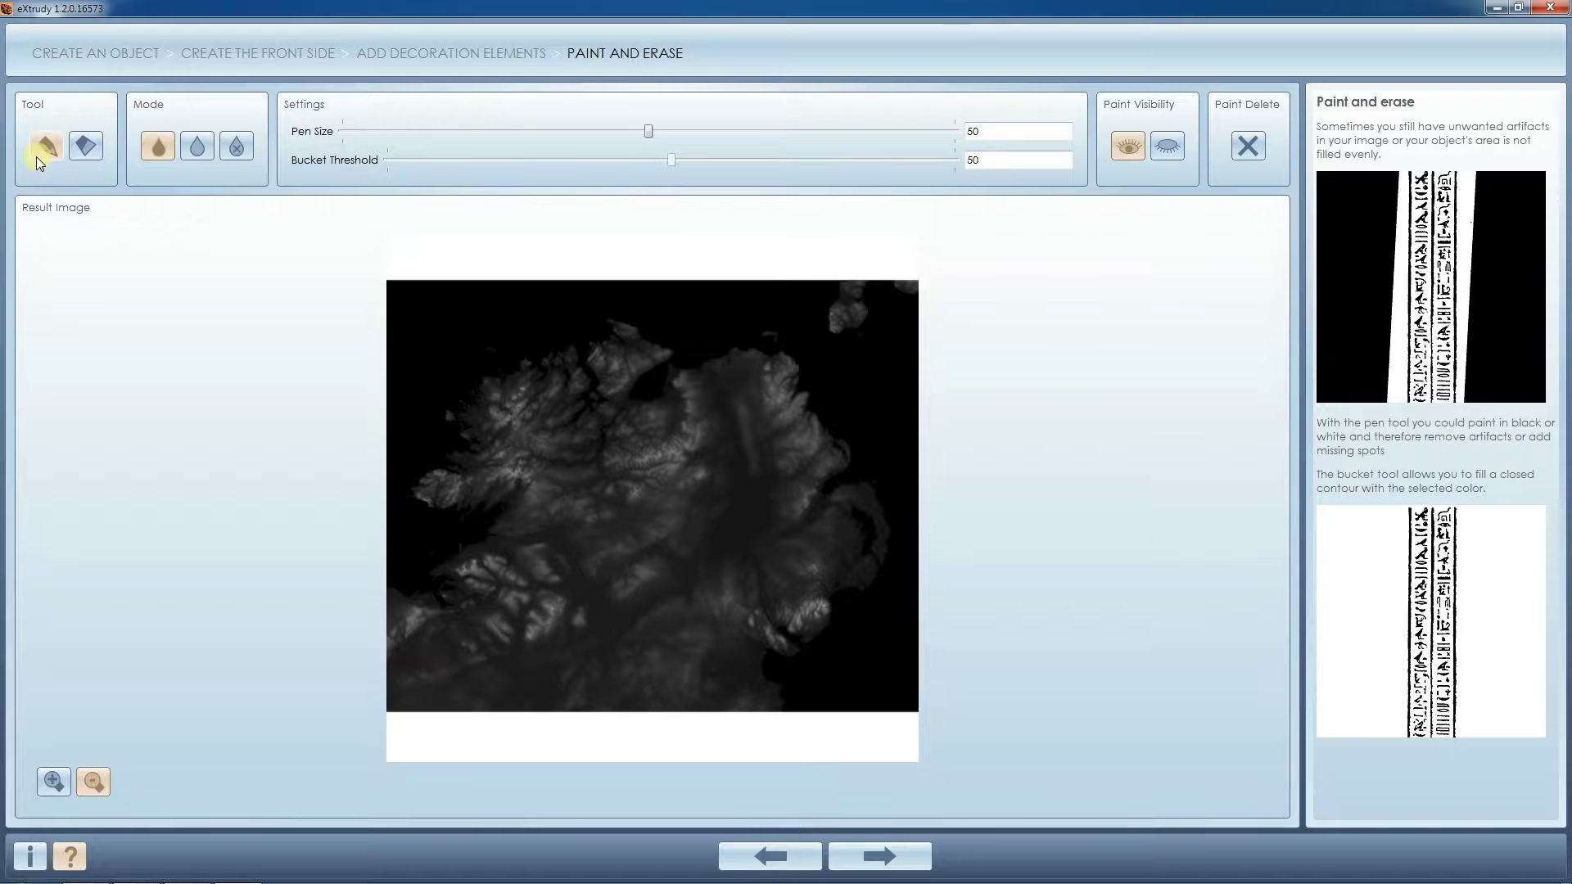
- Fill the white bands above and below the heightmap with black using the bucket tool
click(85, 145)
click(664, 261)
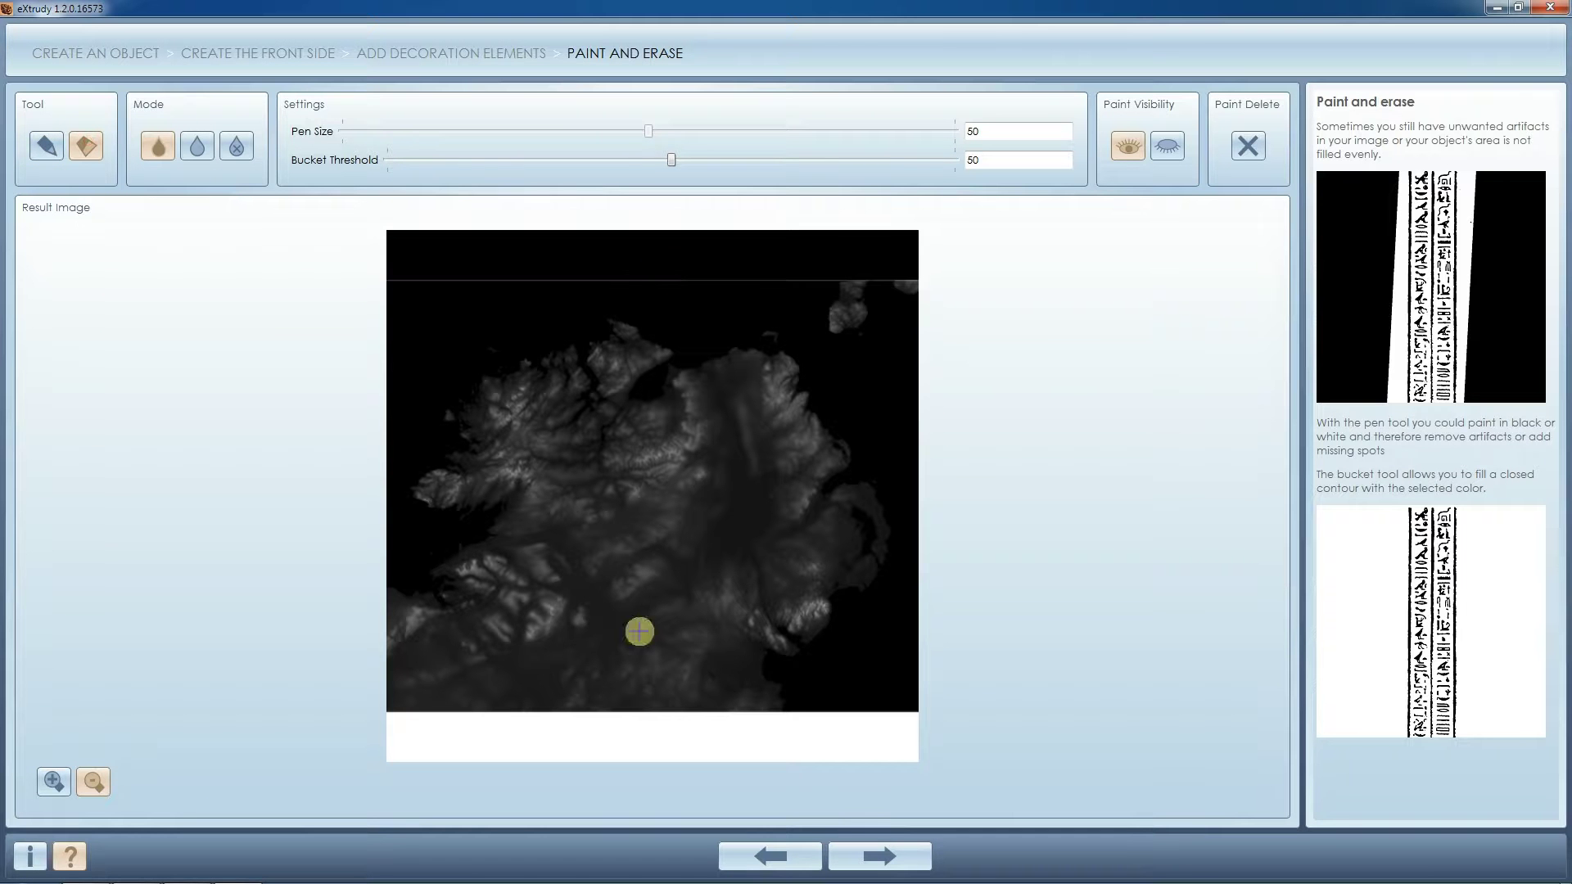
click(719, 733)
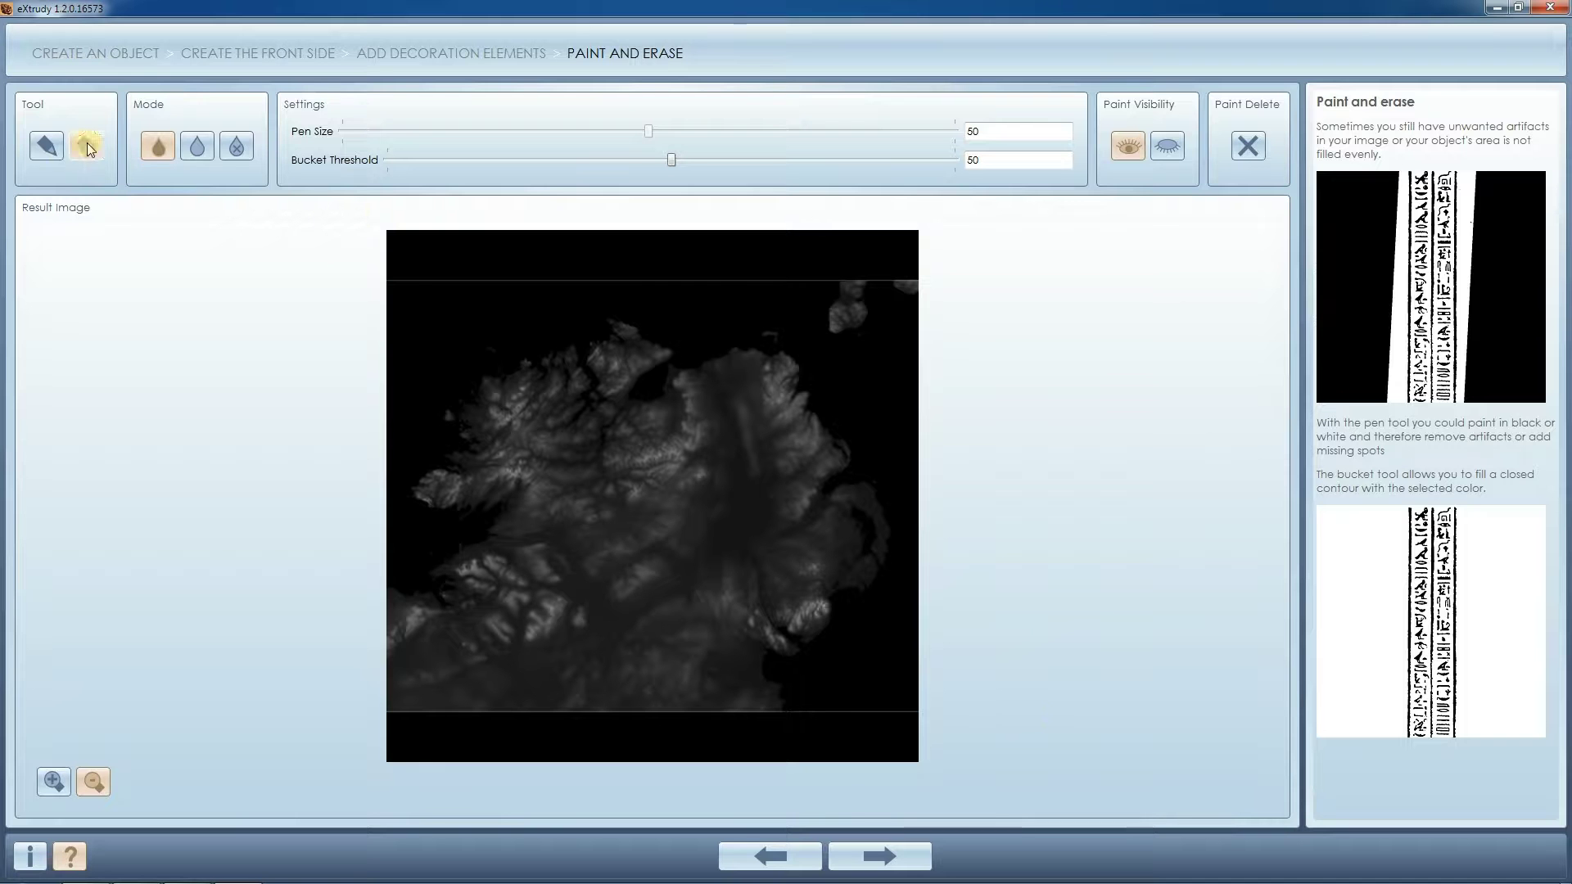
- Paint over the thin lines along the heightmap's upper and lower borders in black with the pen and finish the decoration element
click(47, 146)
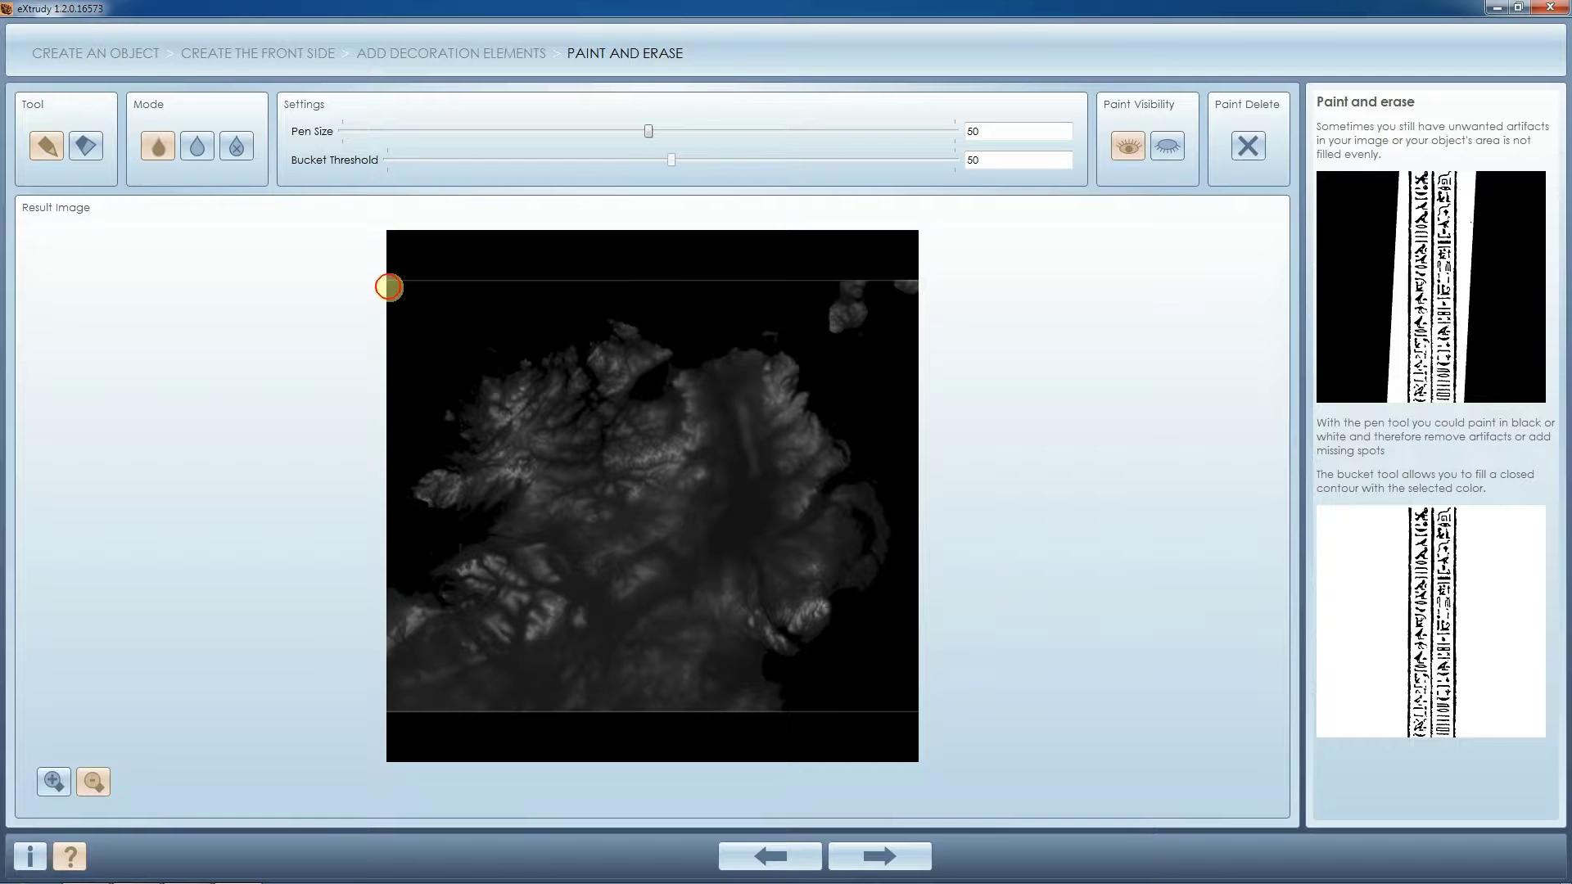
drag(387, 281, 931, 272)
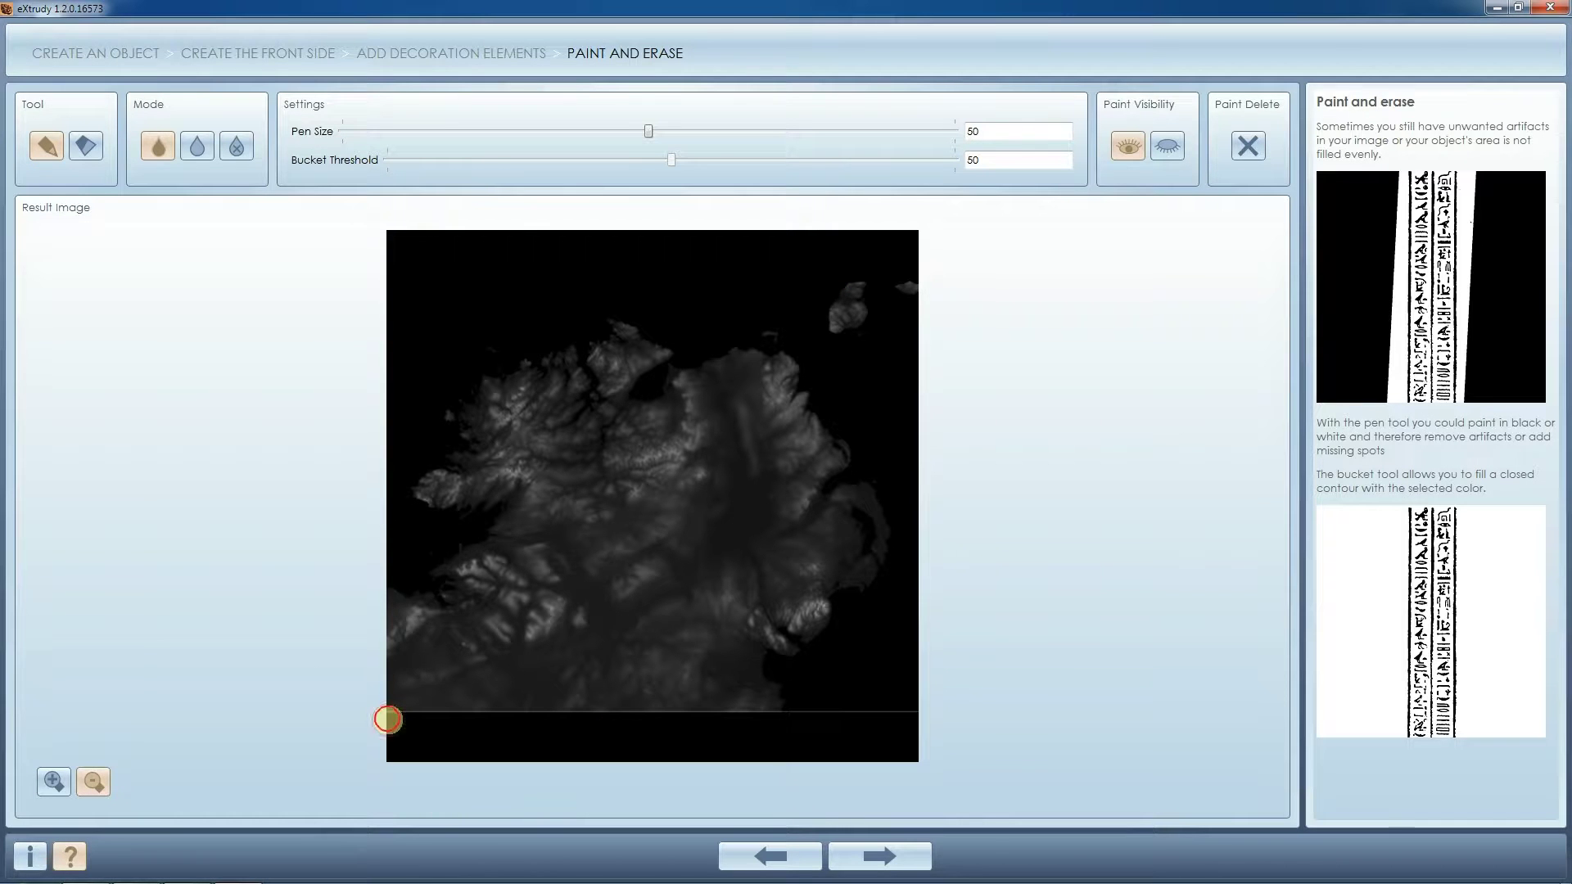
drag(387, 719, 933, 717)
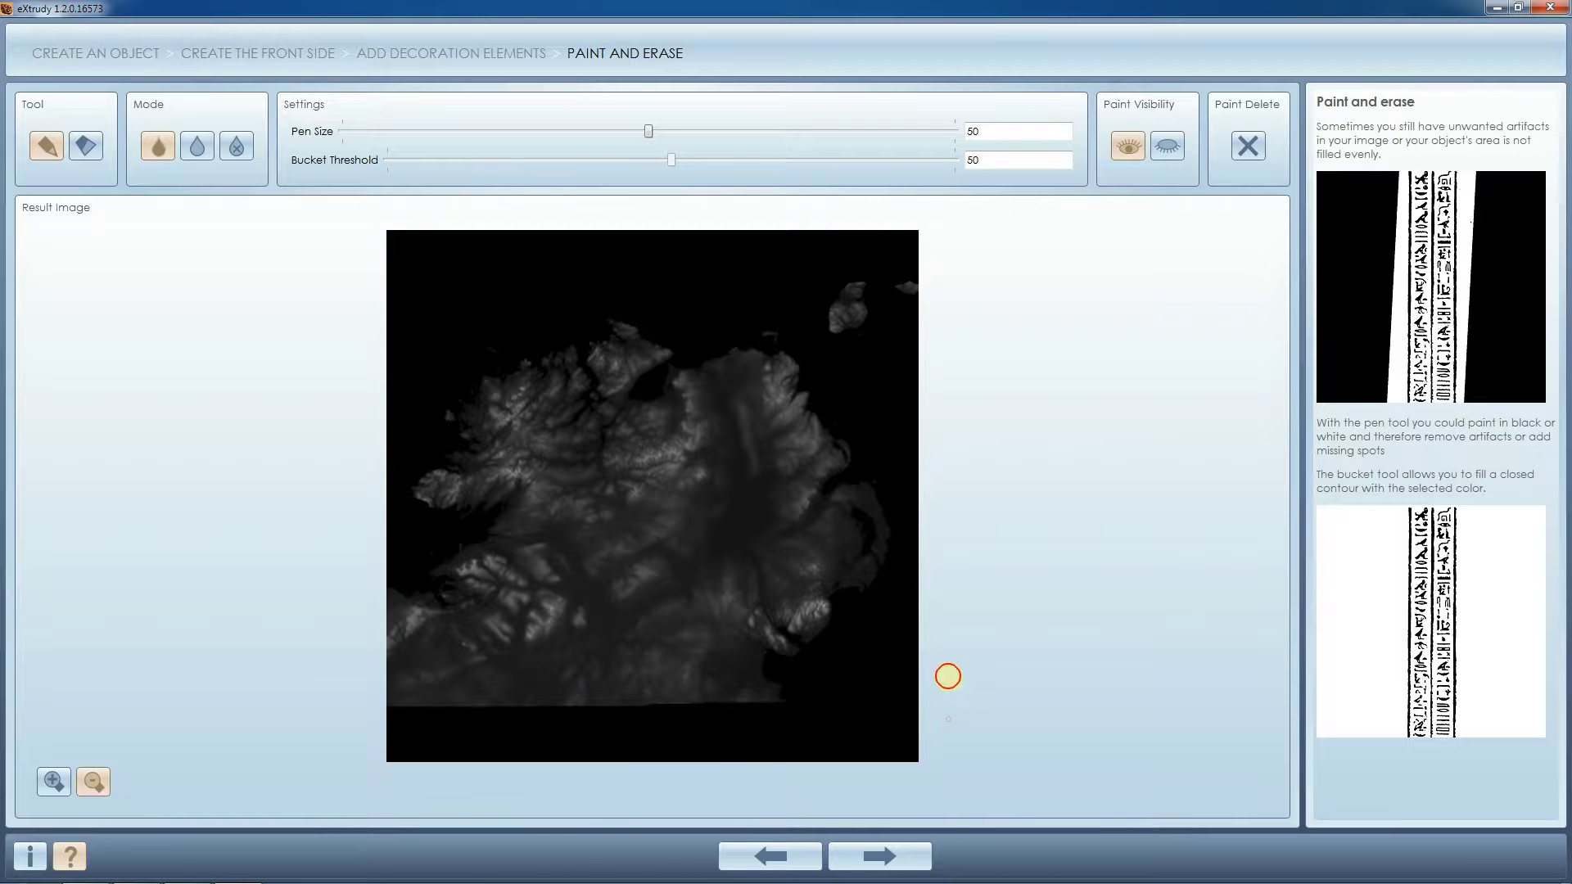
click(914, 862)
click(914, 863)
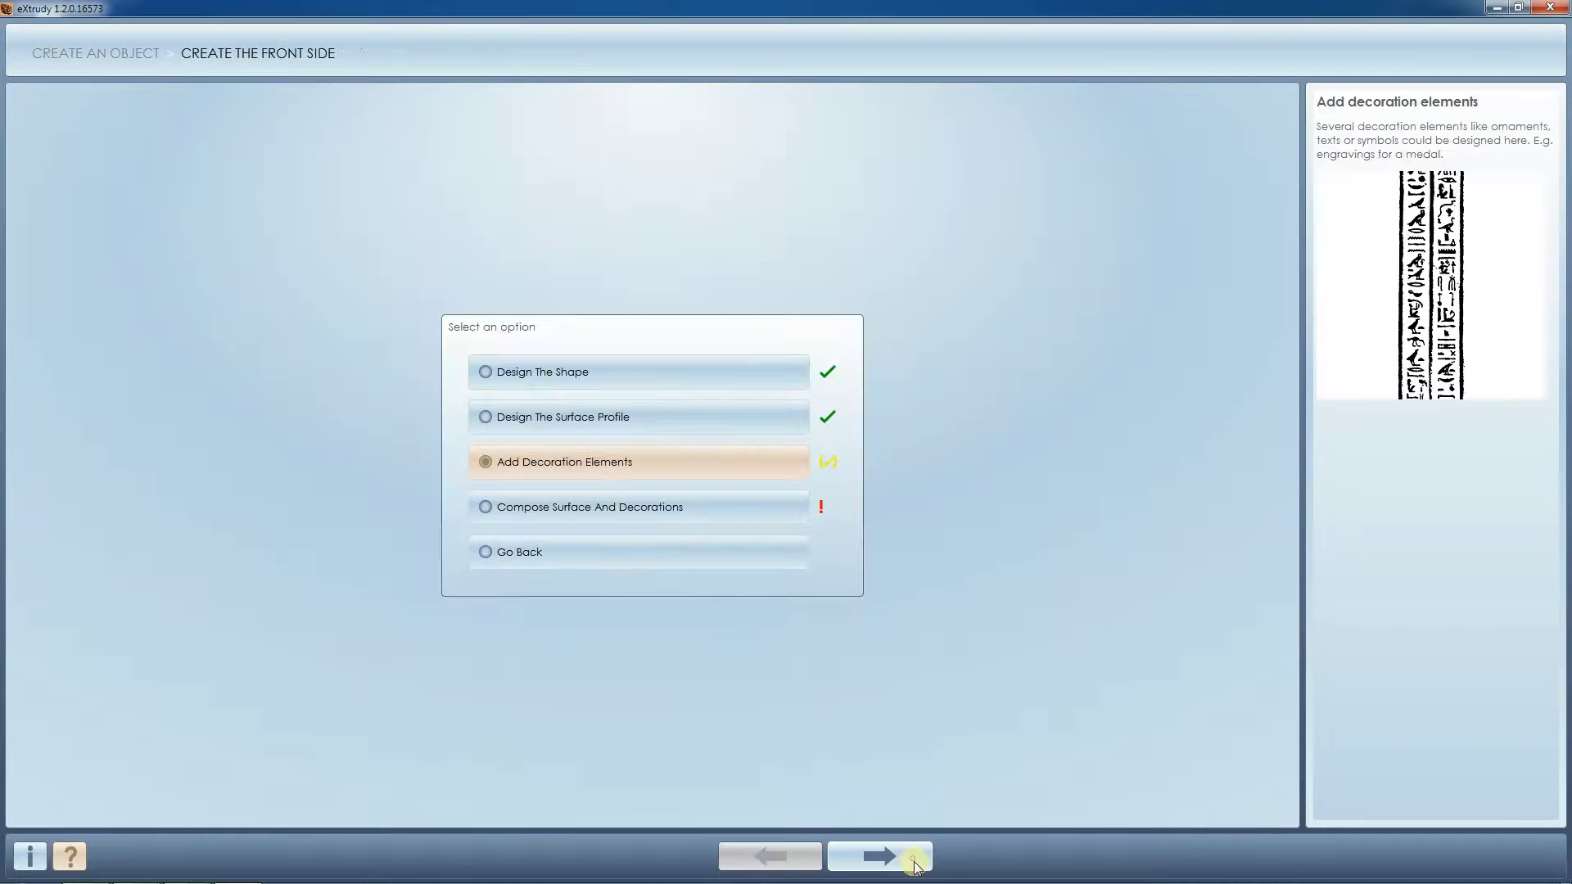
- Compose the front surface with a reduced surface height, a decoration depth of about -0.135 and a depth scale of about 1.144
click(720, 509)
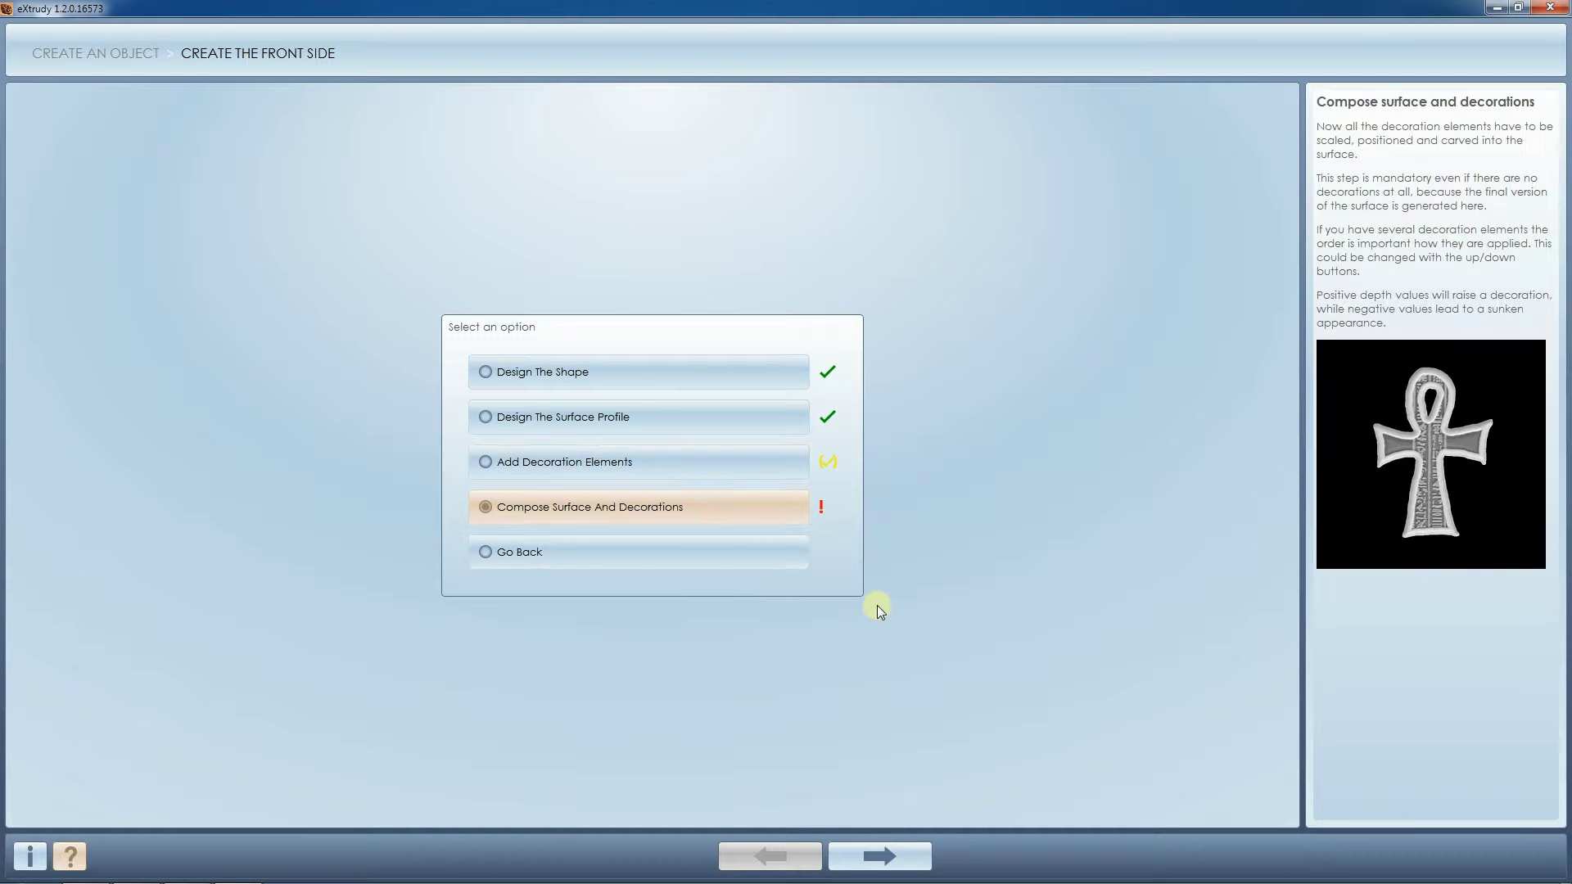
click(914, 862)
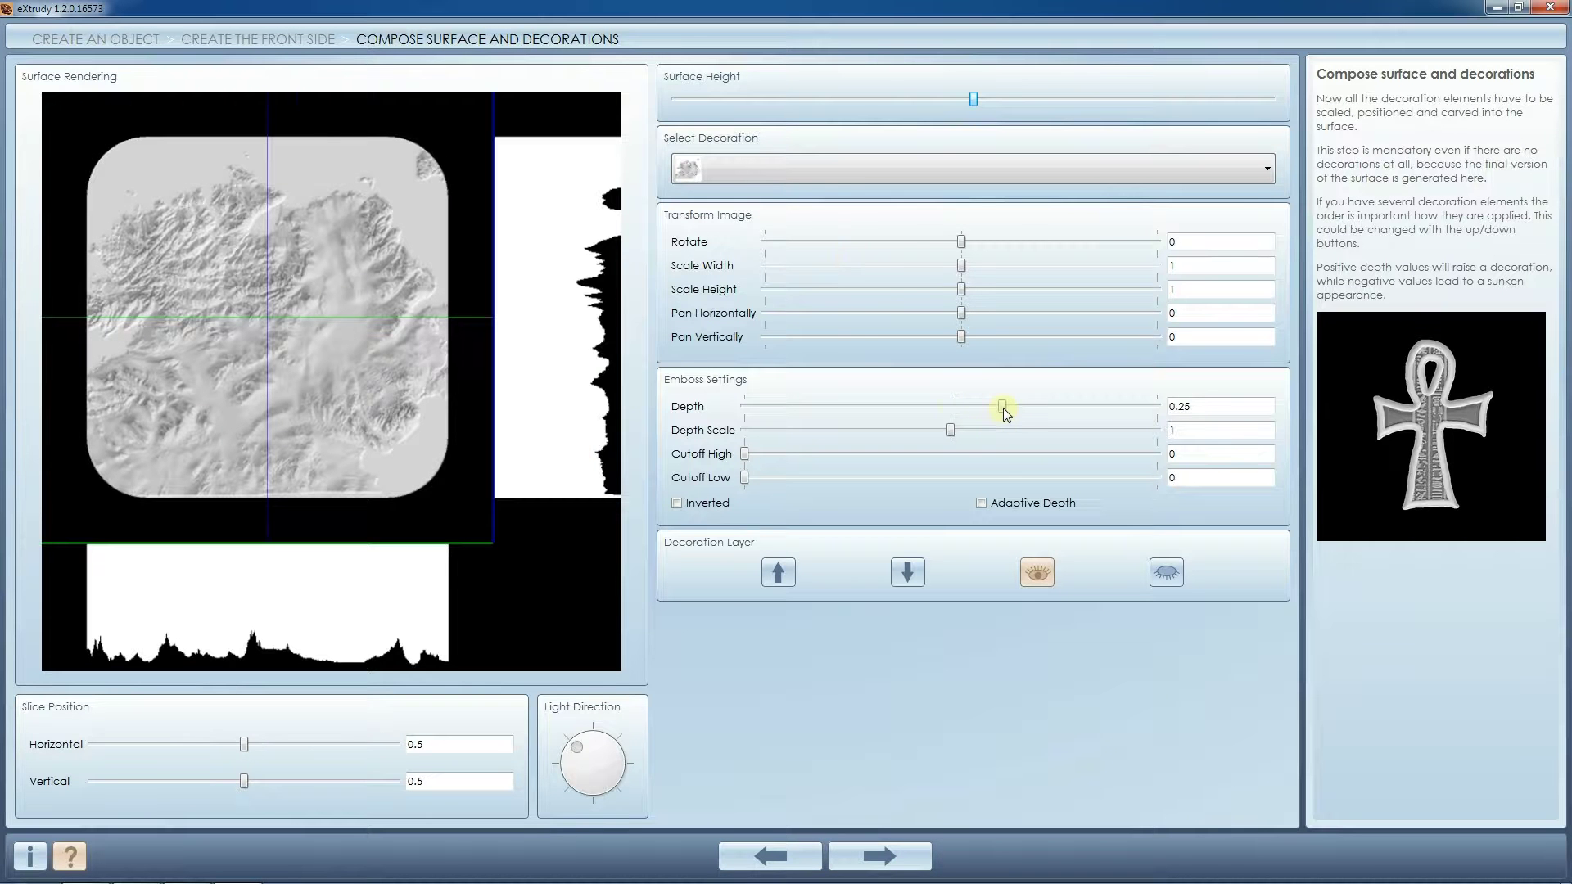
drag(1003, 408, 962, 395)
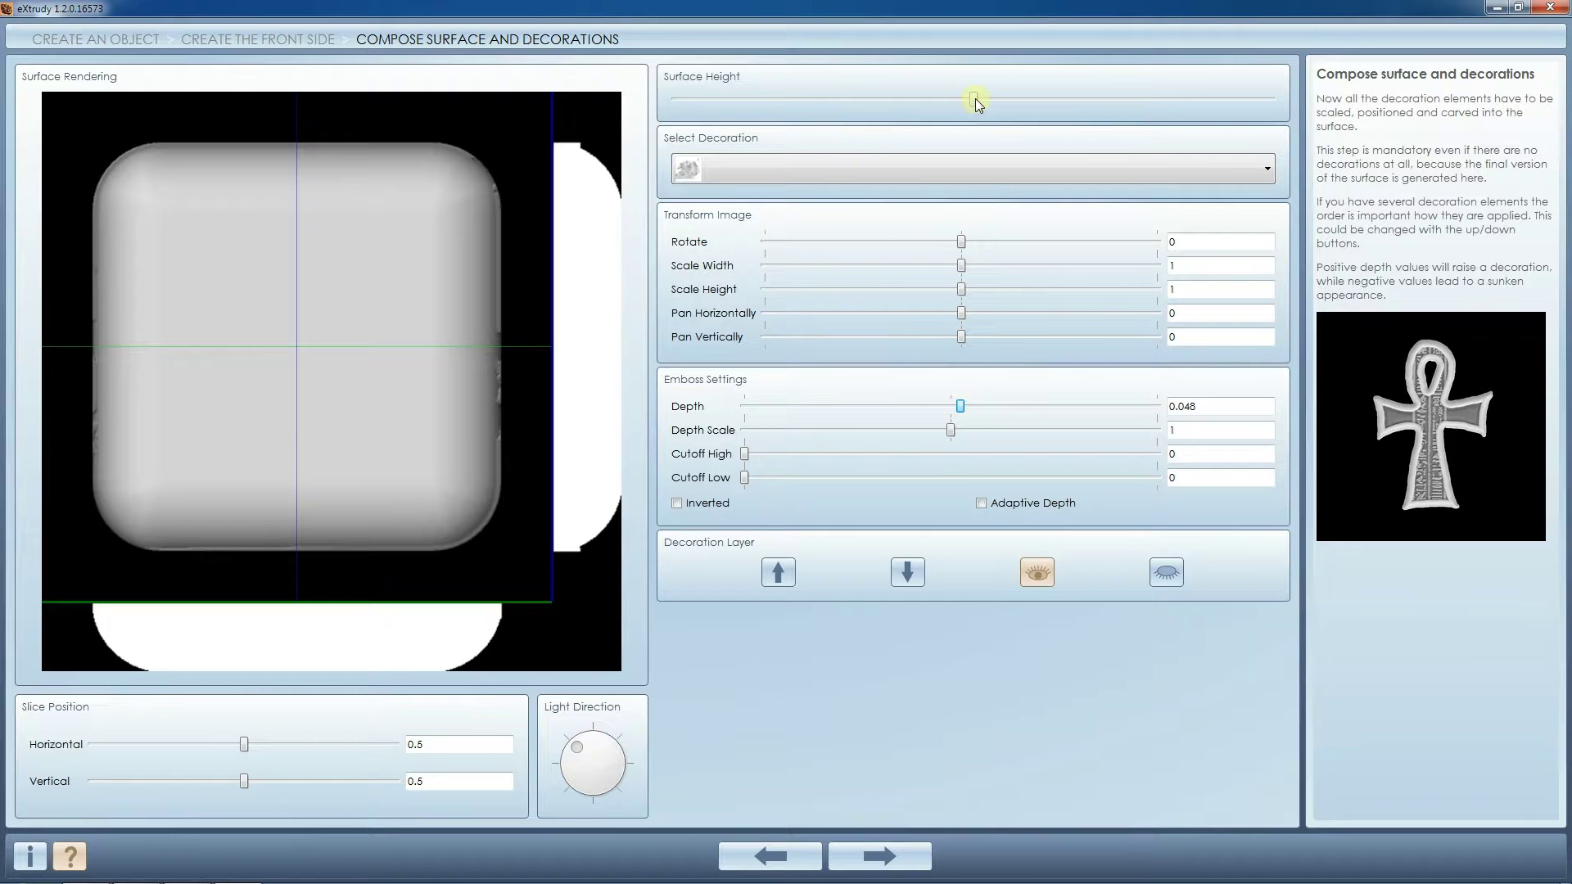
drag(975, 98, 834, 98)
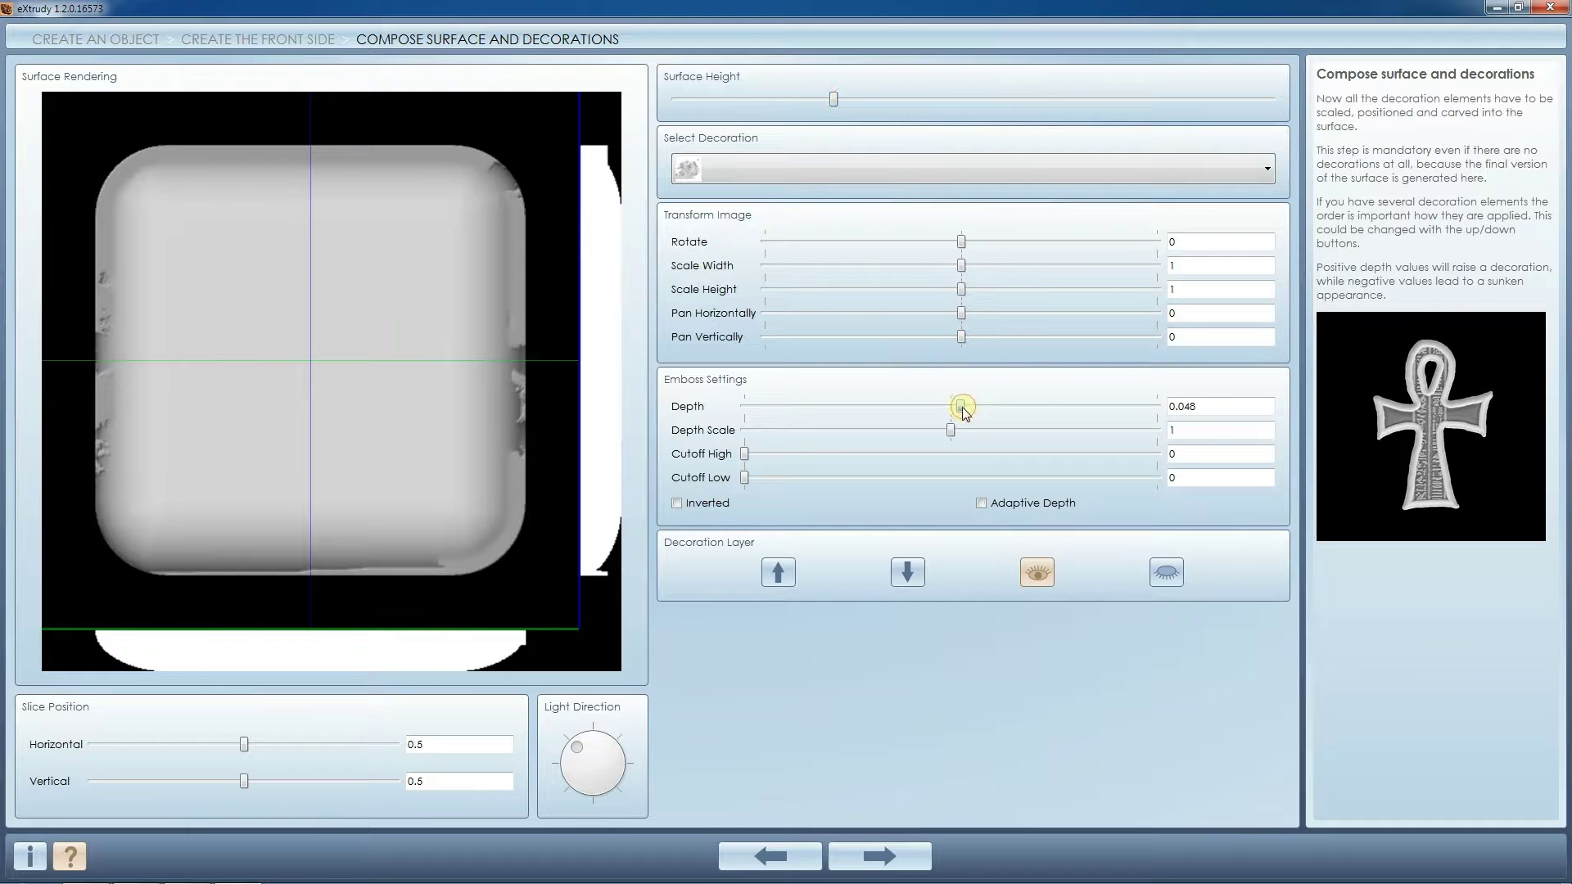
drag(963, 409, 925, 409)
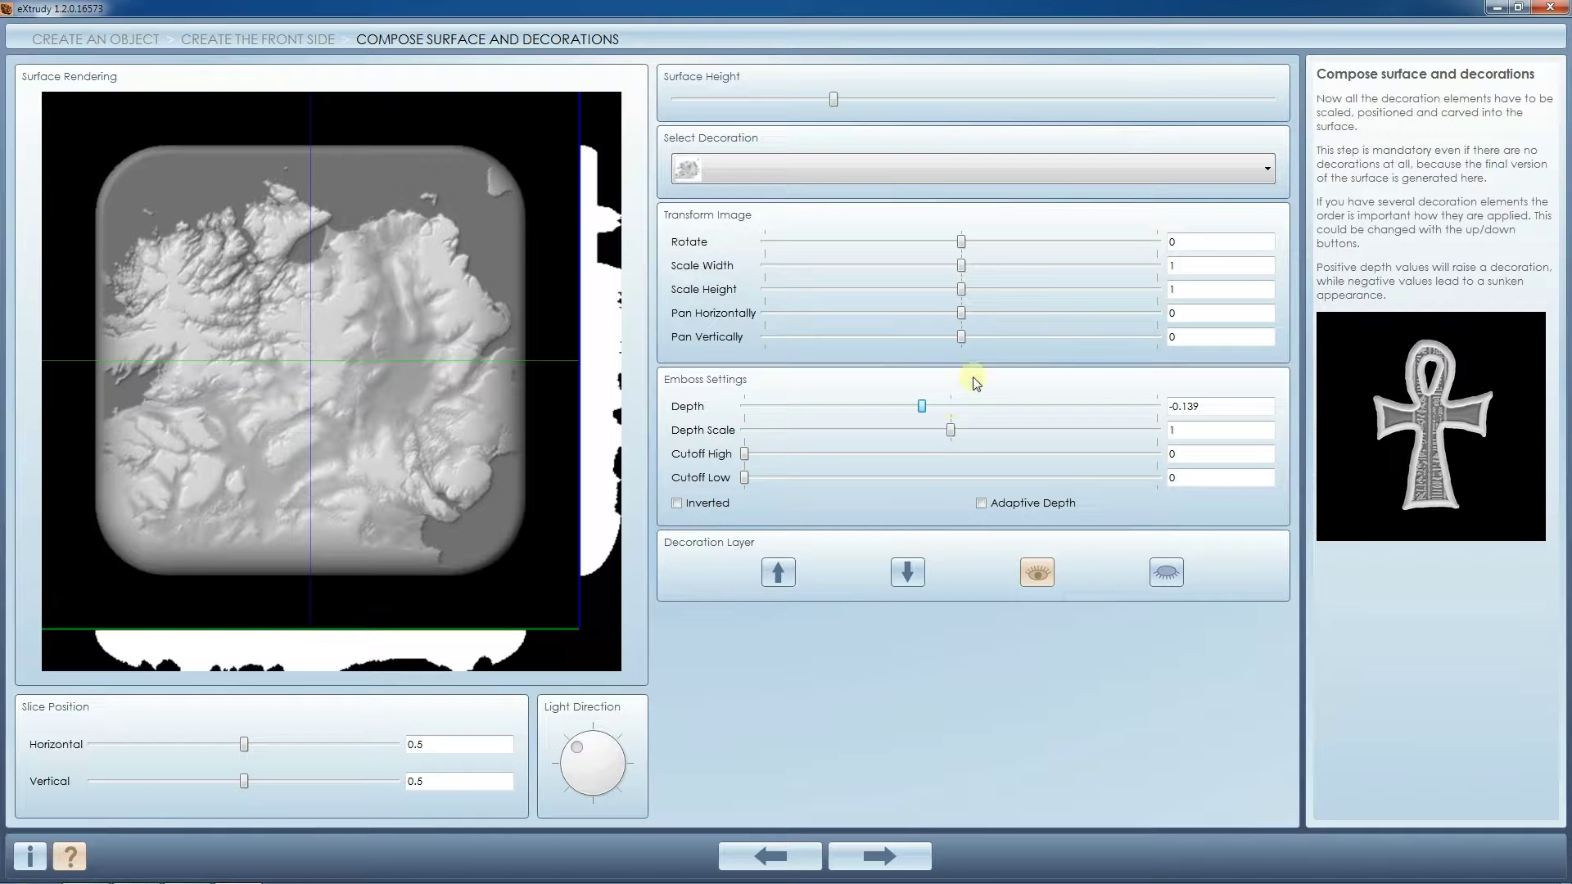
mouse_move(952, 431)
mouse_down()
mouse_move(716, 417)
mouse_move(1013, 437)
mouse_move(784, 420)
mouse_move(955, 440)
mouse_up()
drag(922, 407, 921, 406)
- Scale the heightmap to about 0.884 wide and 0.907 high, pan it vertically by 0.04 and finish the front composition
drag(959, 266, 902, 288)
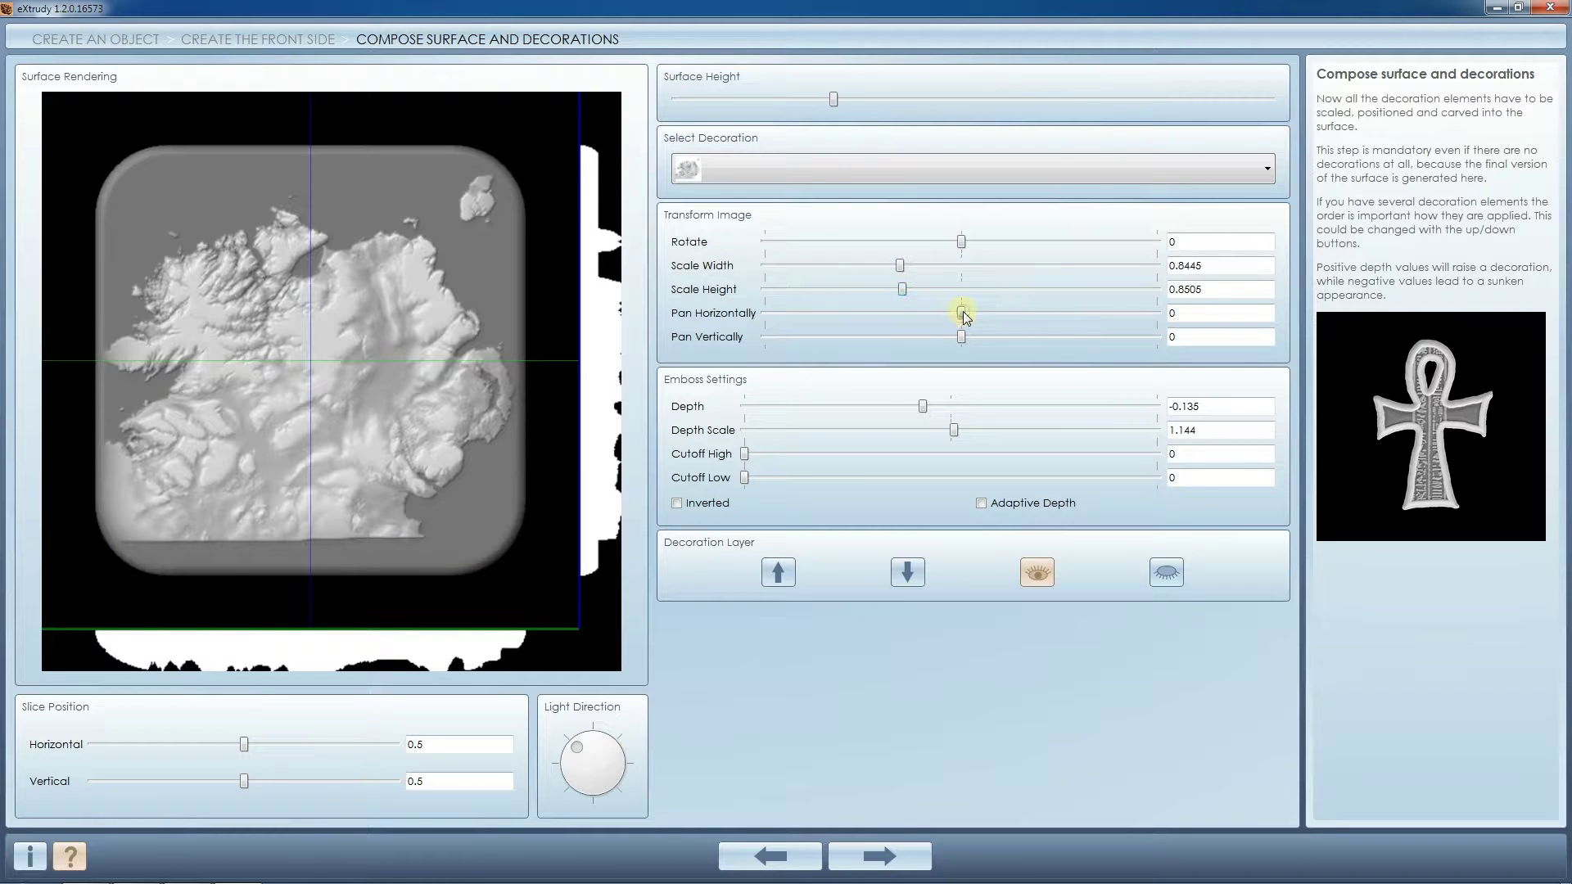
drag(961, 337, 968, 337)
drag(900, 265, 925, 289)
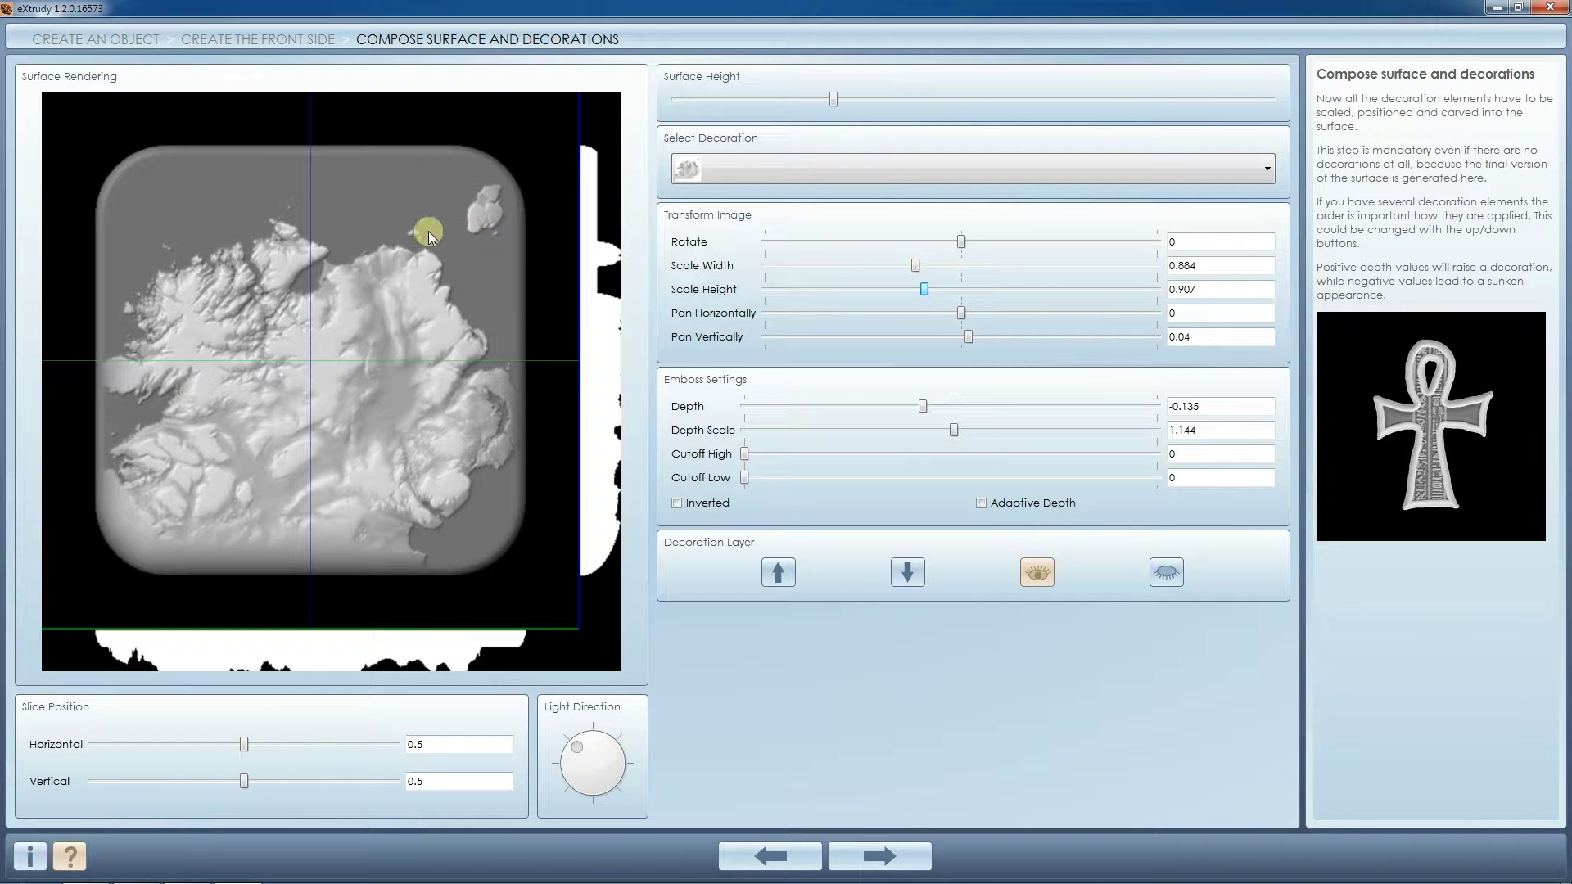
click(903, 860)
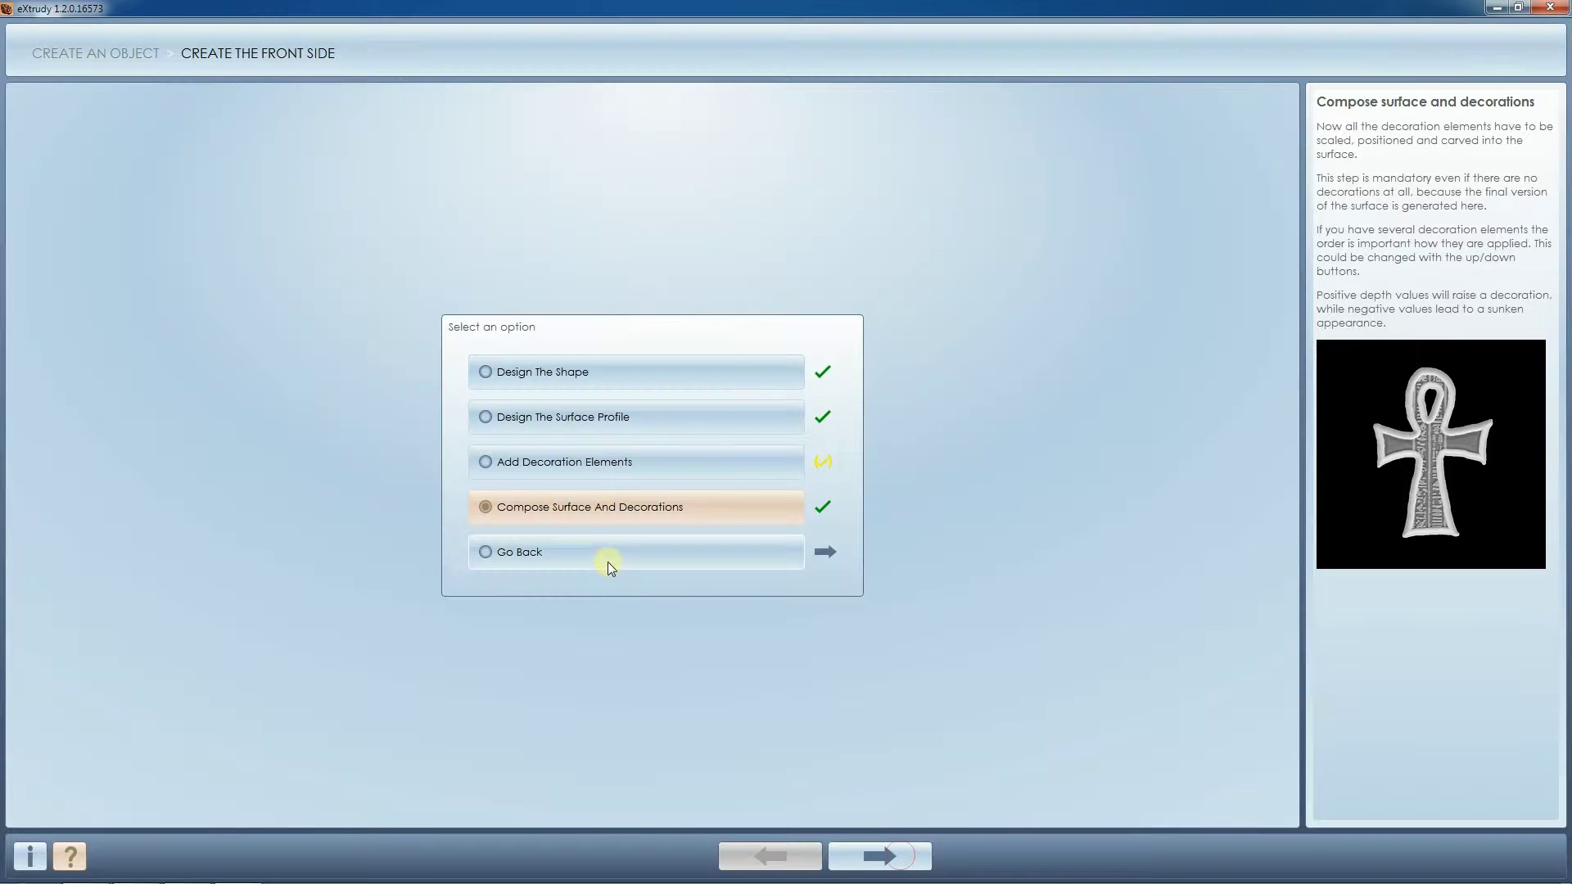
- Leave the front side and start designing the surface profile of a newly created back side
click(607, 553)
click(903, 860)
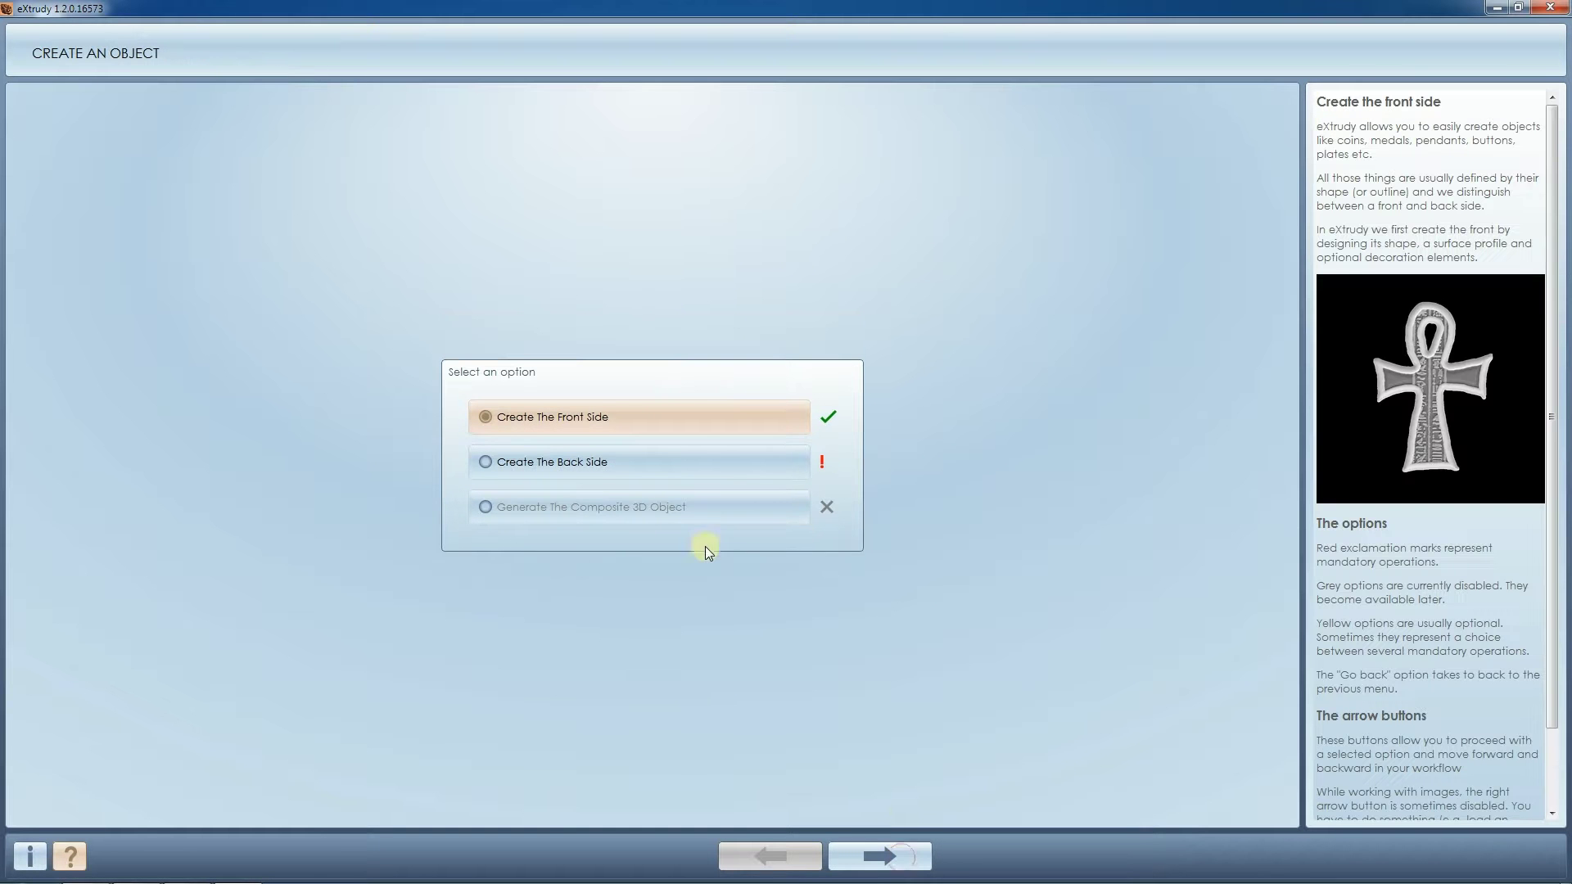
click(706, 464)
click(897, 853)
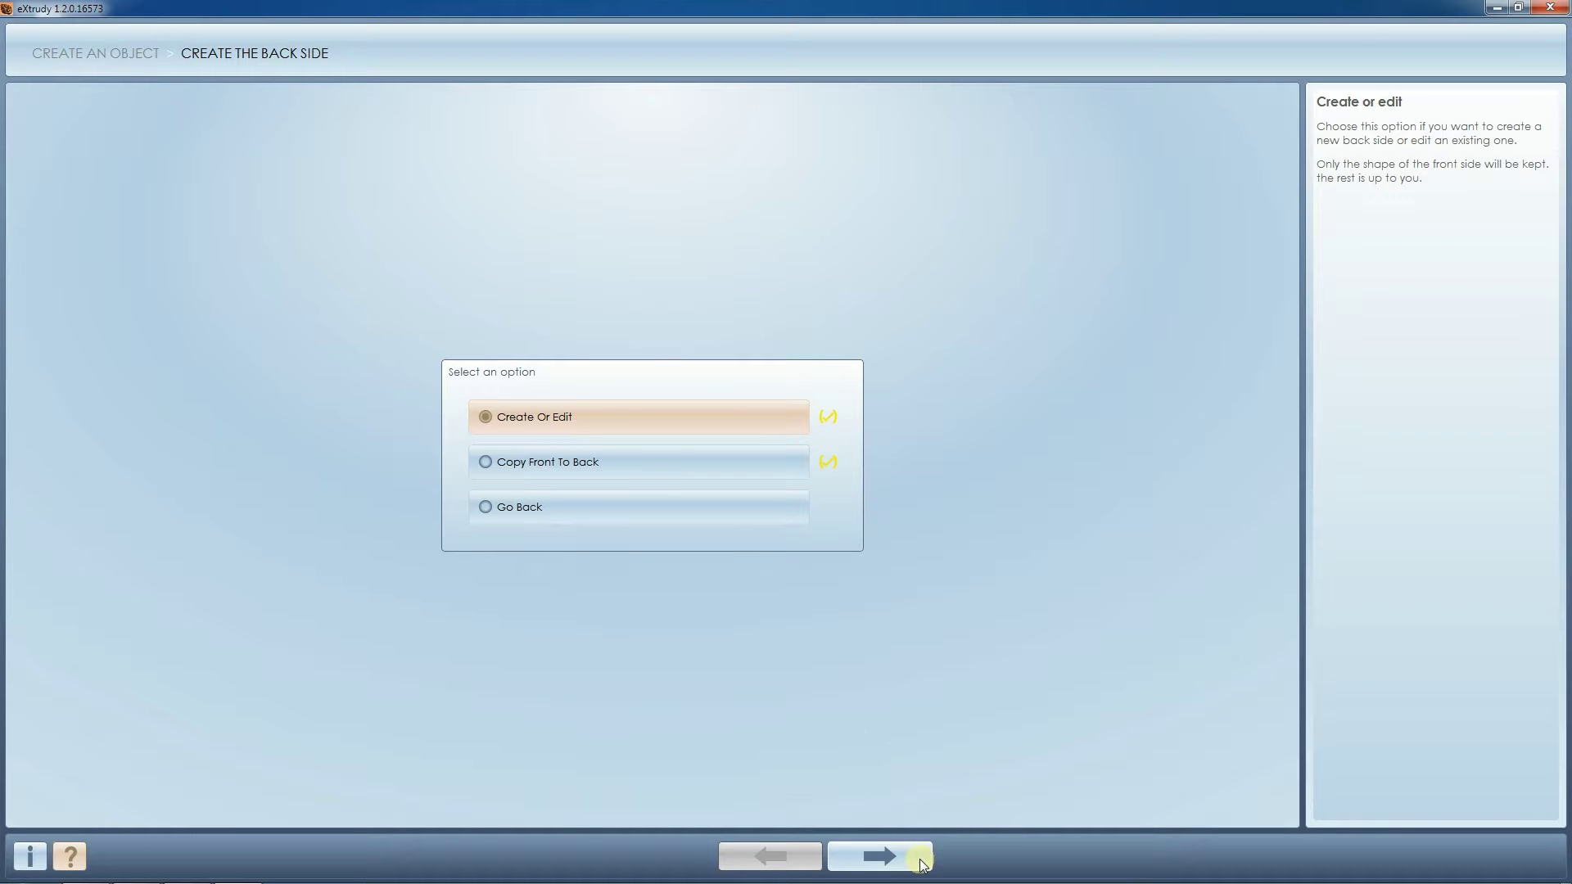
click(920, 861)
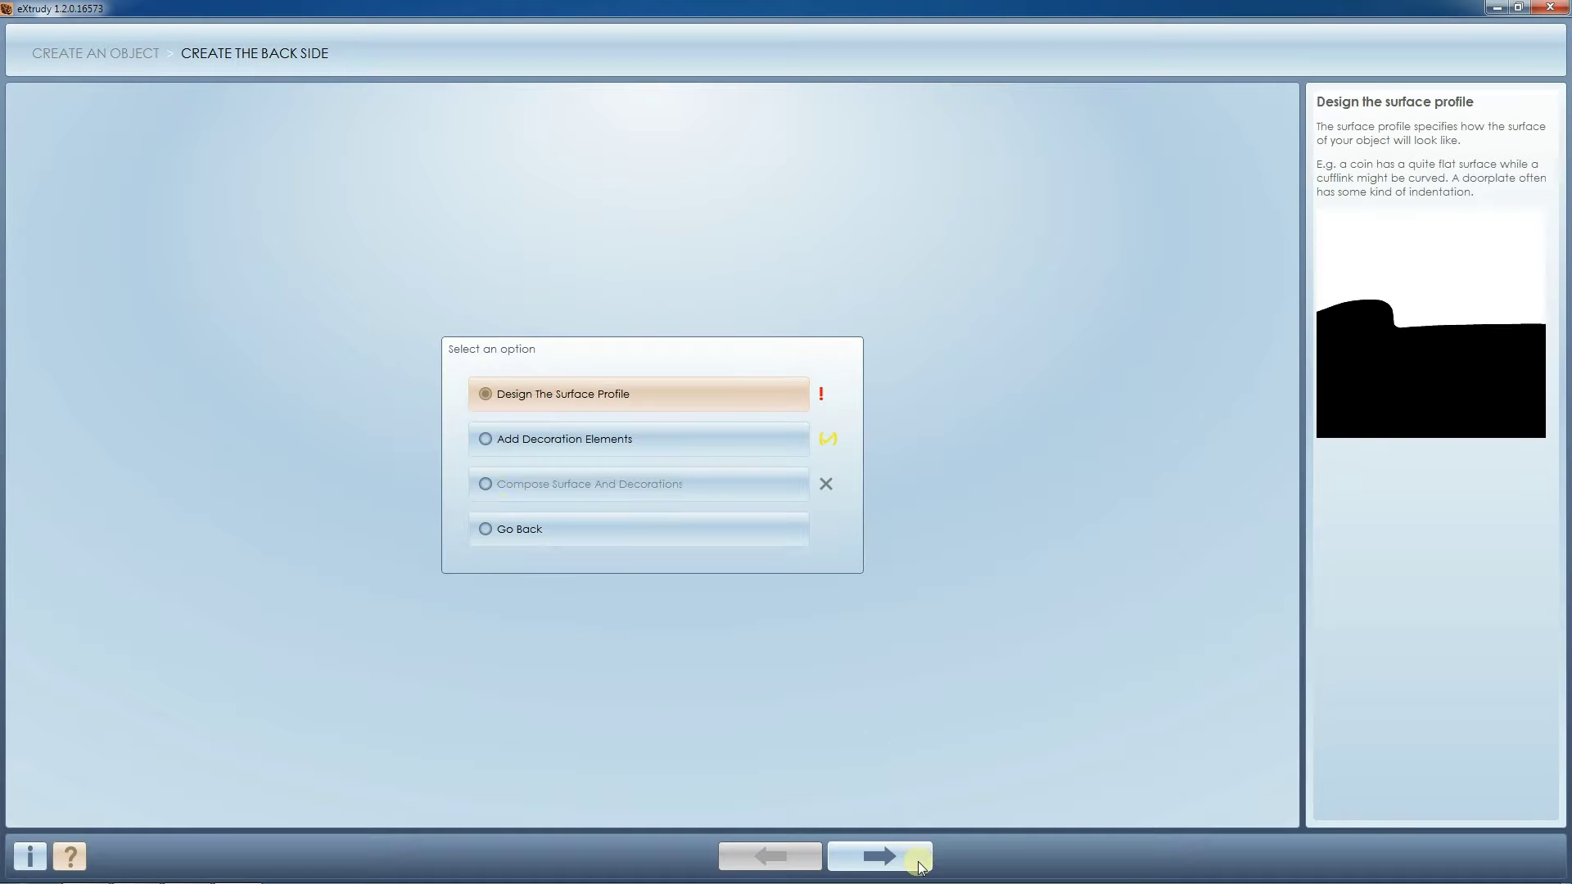
click(920, 857)
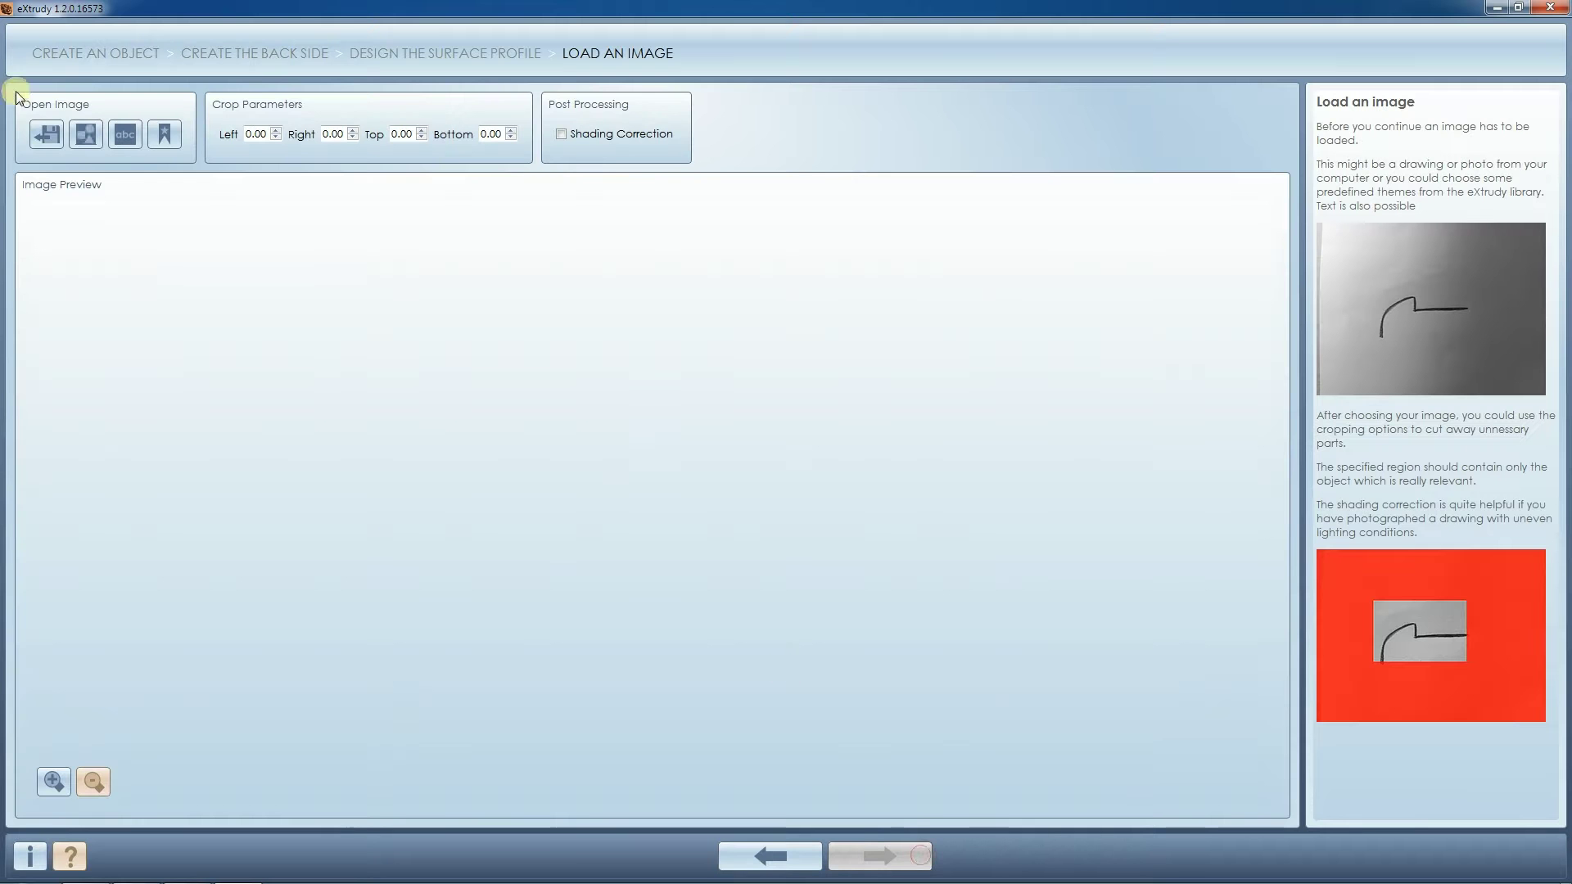
- Load the flat half-height profile from the library for the back side with default settings, and select the option to add decoration elements
click(86, 133)
drag(900, 268, 778, 247)
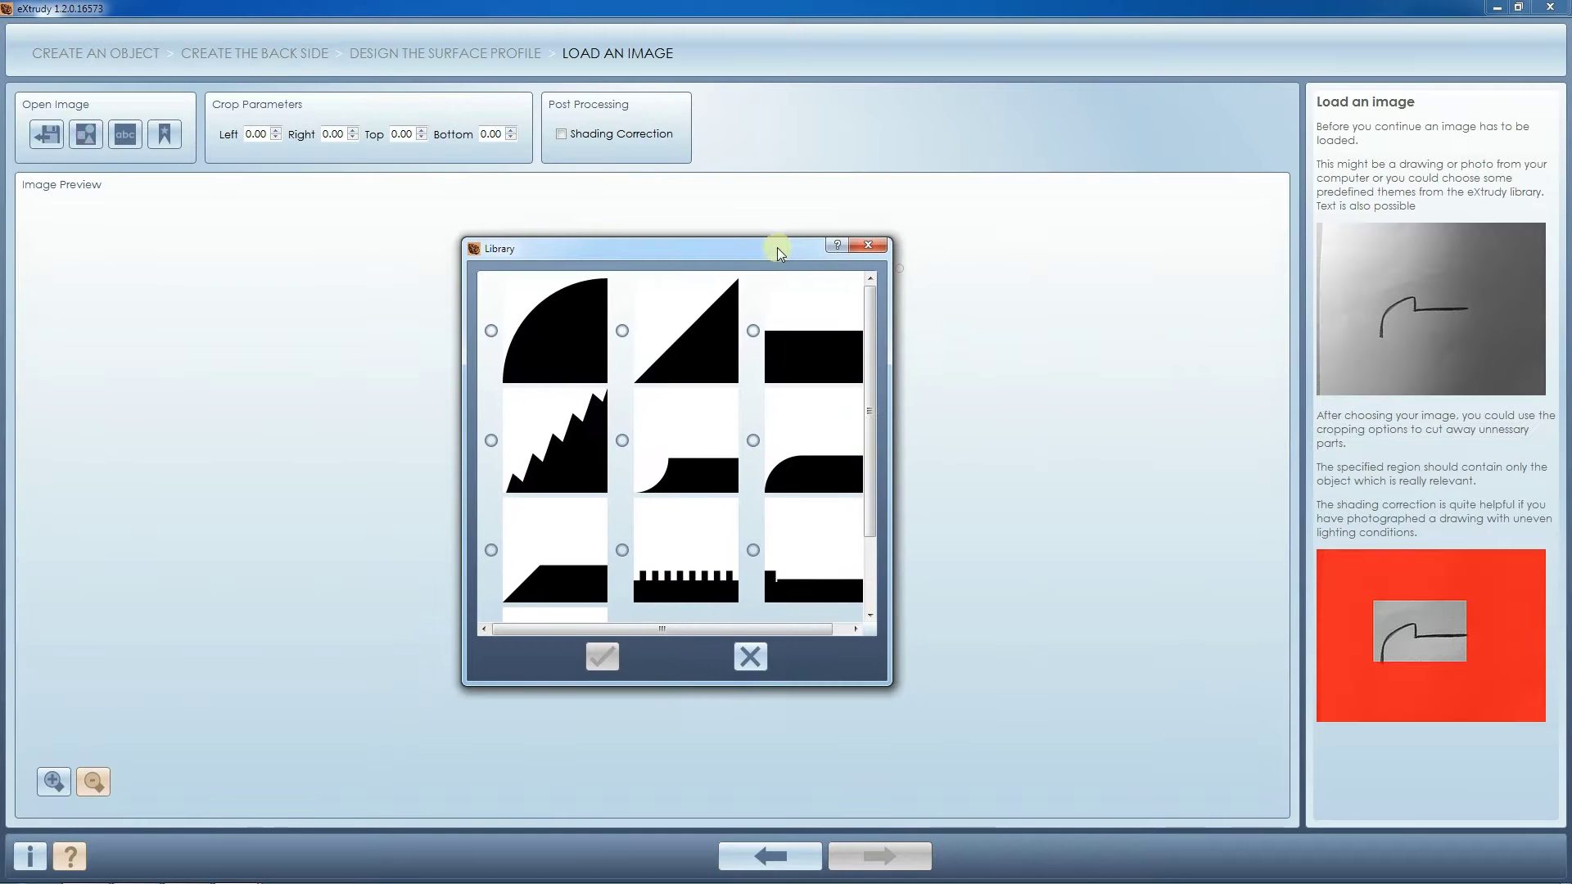
click(814, 341)
click(601, 656)
click(913, 857)
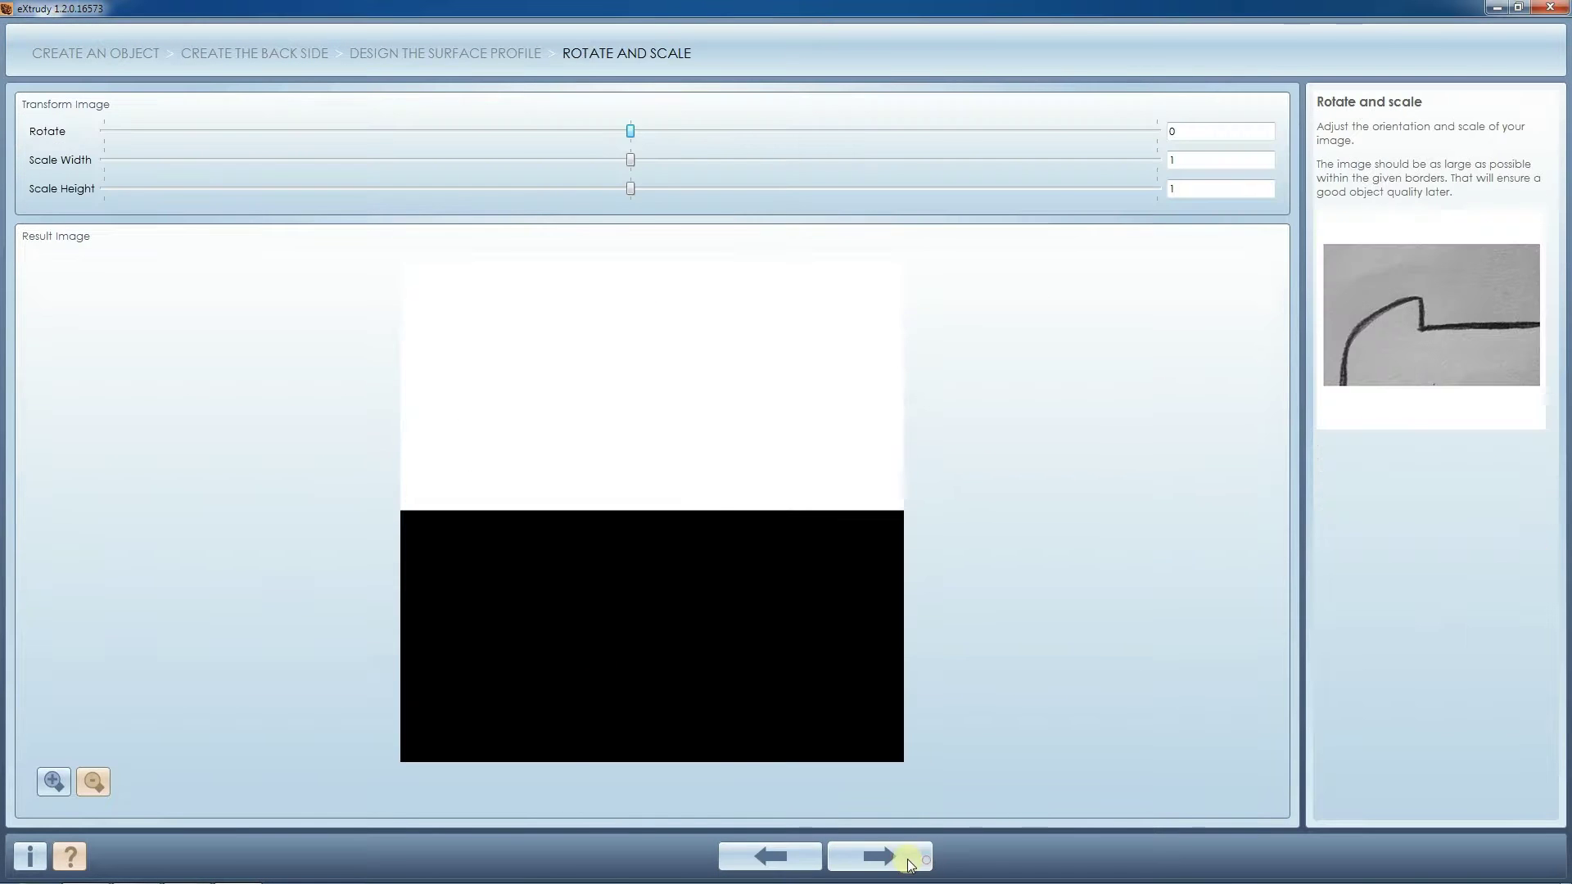
click(913, 860)
click(913, 860)
click(919, 861)
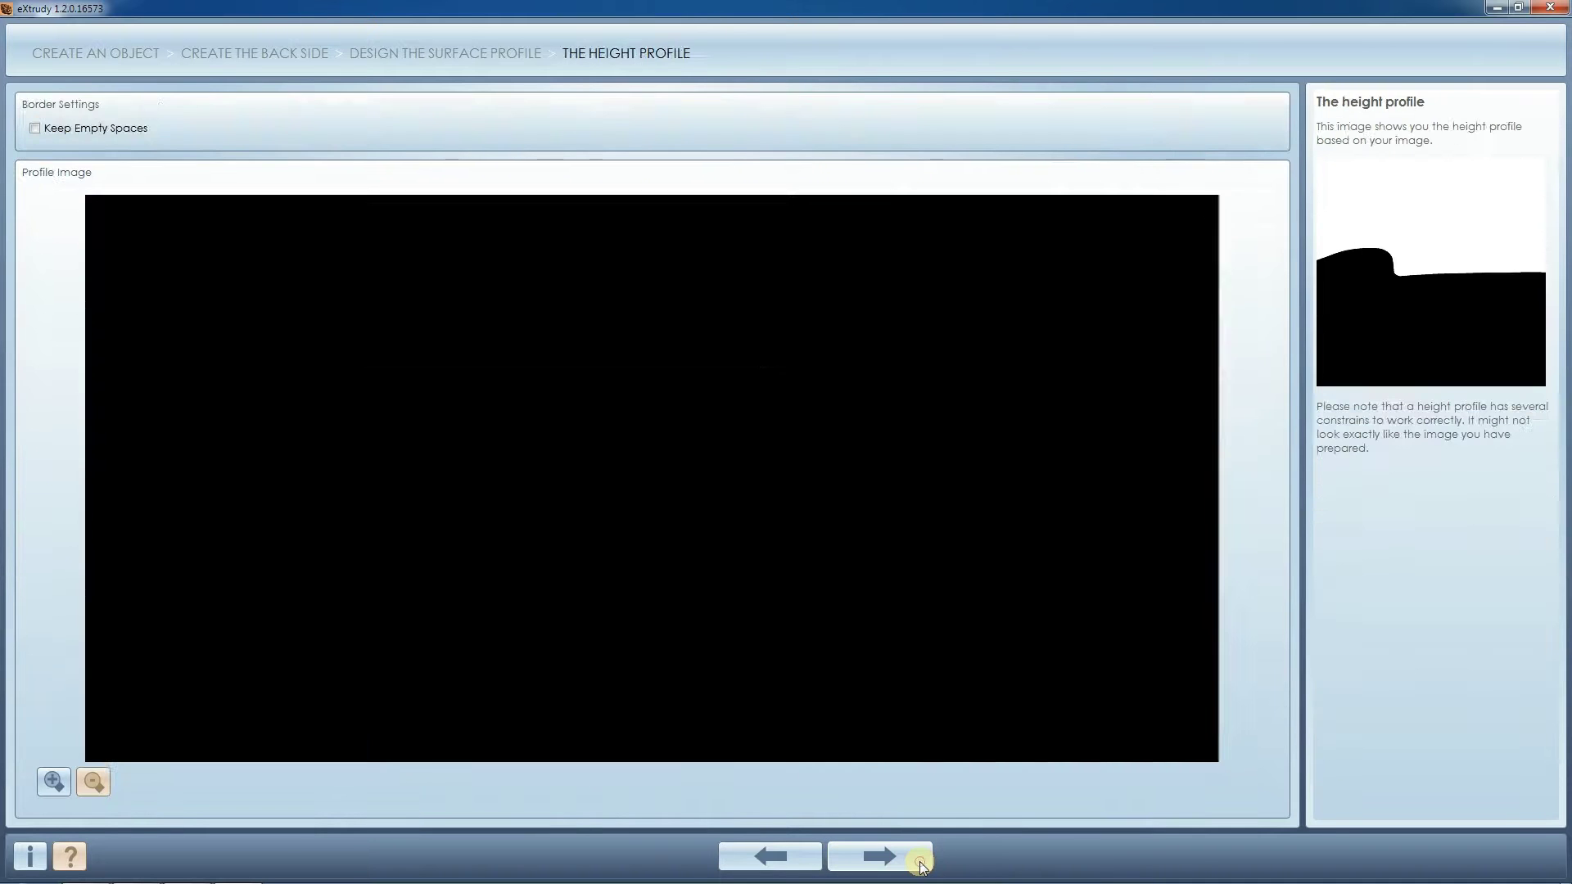
click(919, 862)
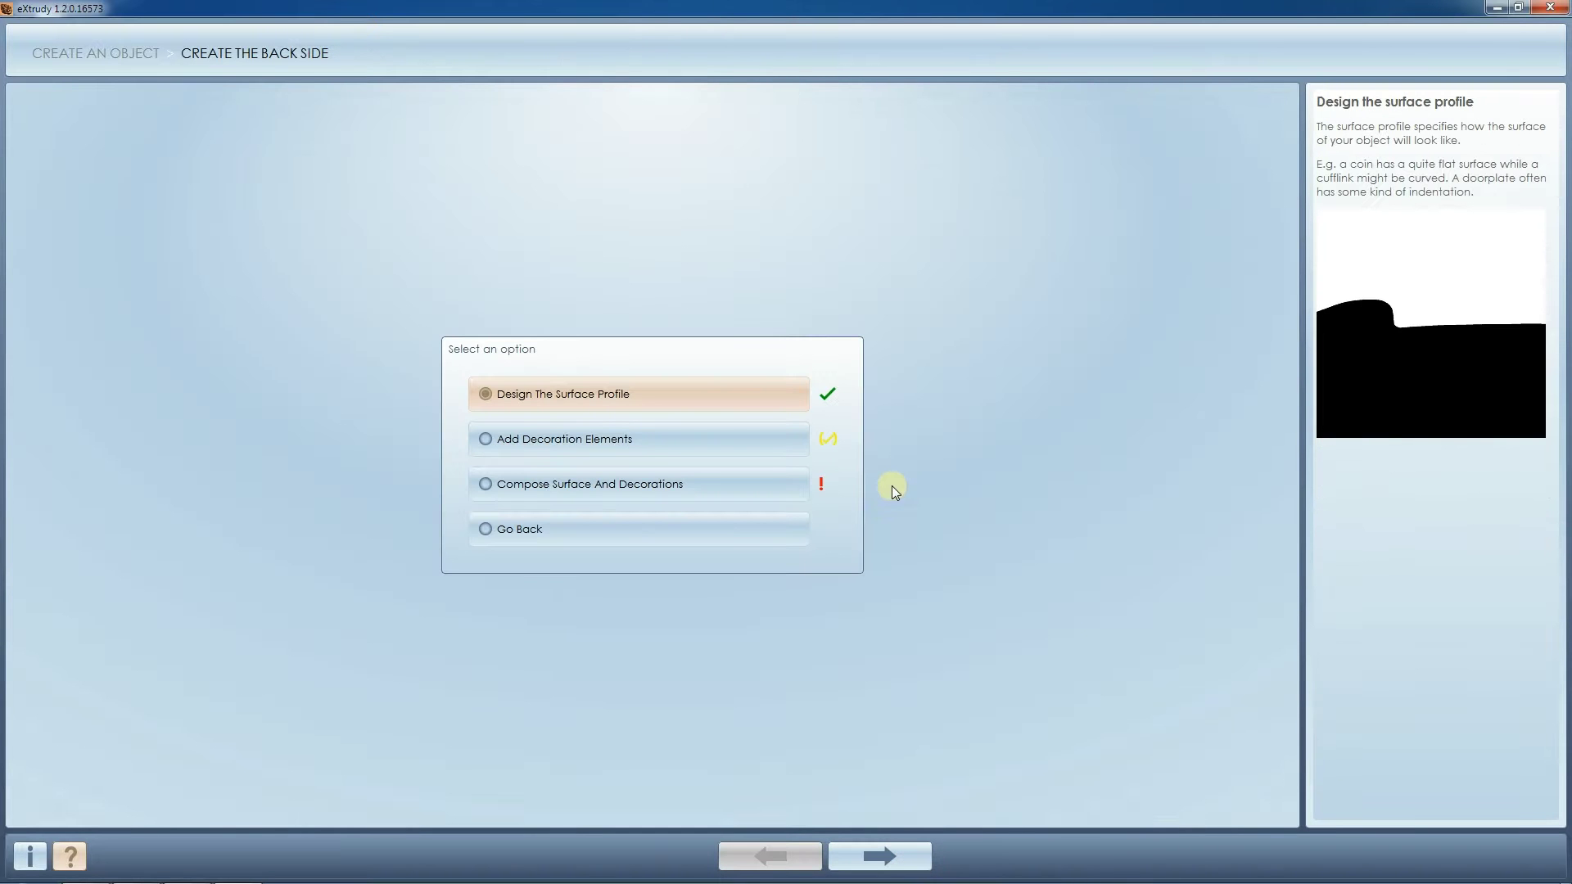
click(762, 451)
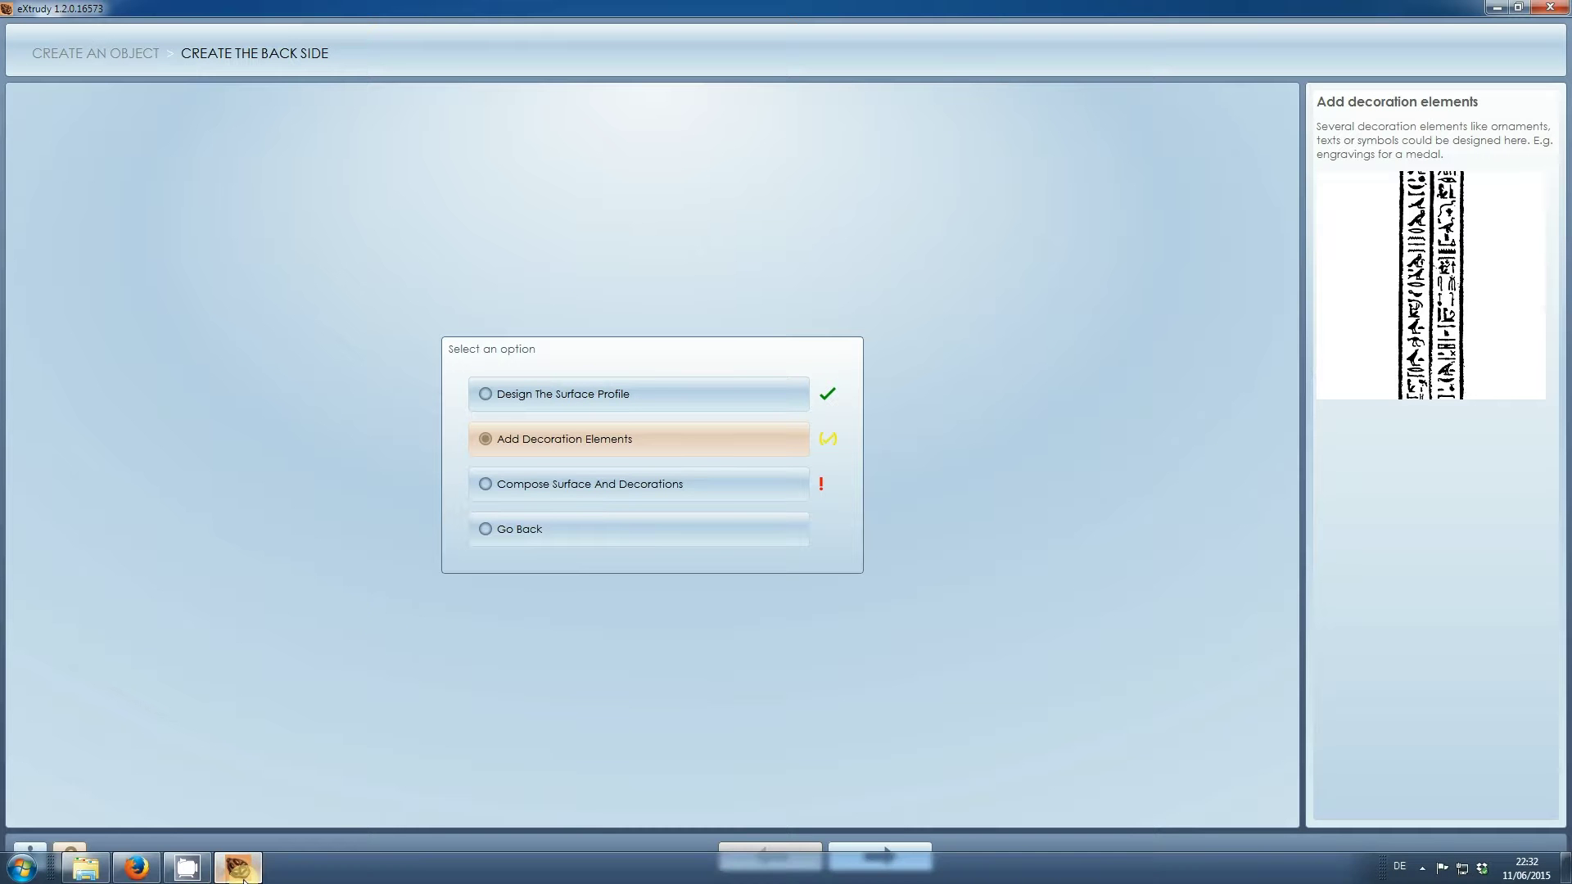
- Switch to Firefox and search the web for "ulster flag" in a new tab
click(136, 866)
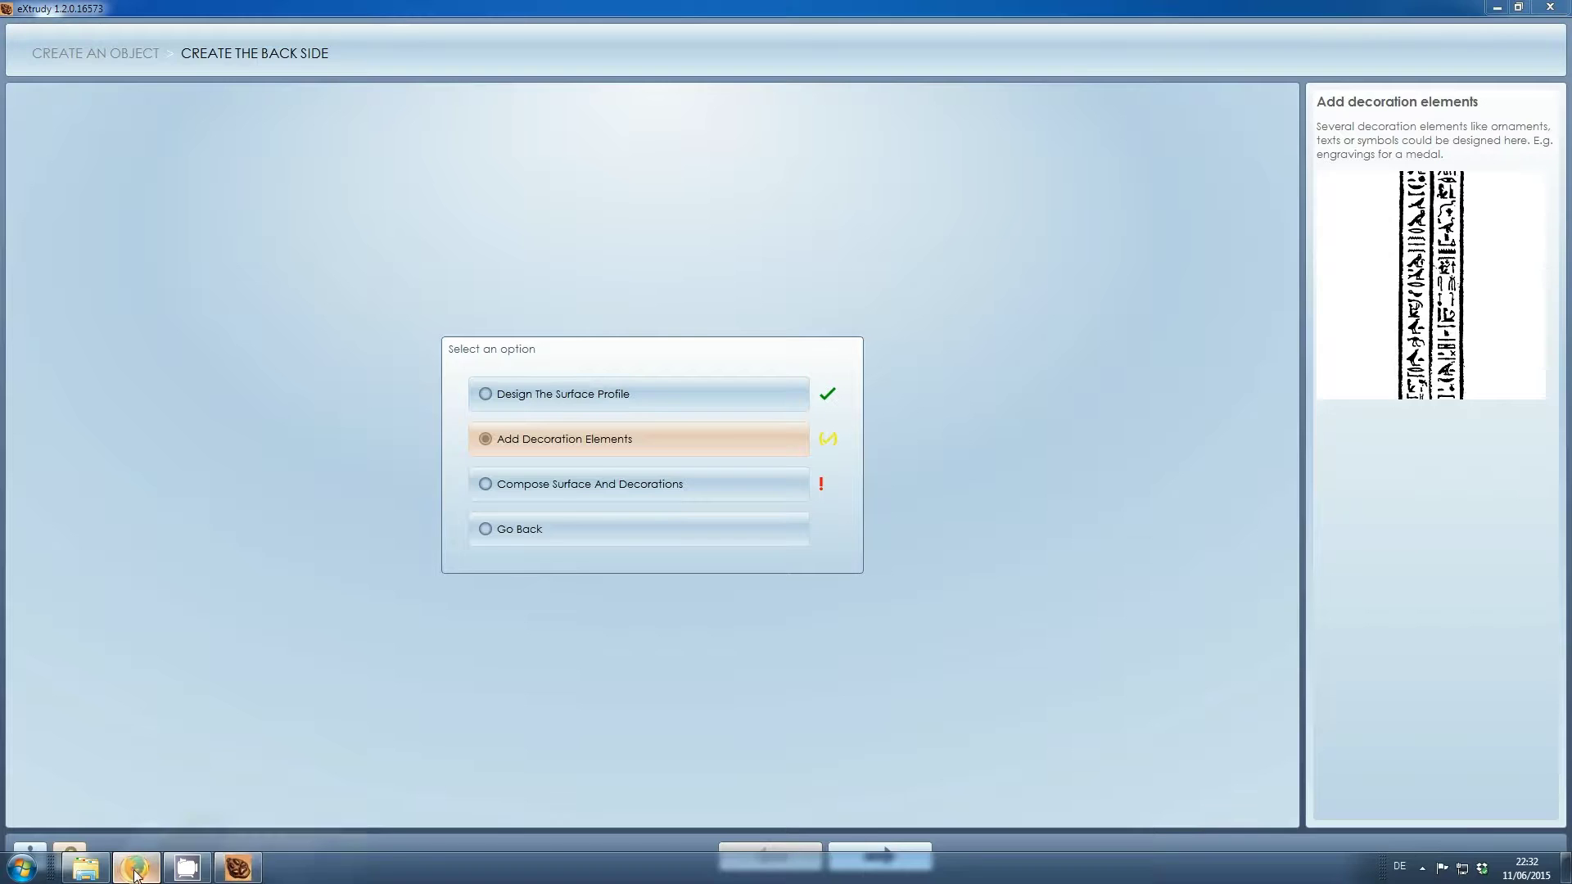
click(198, 12)
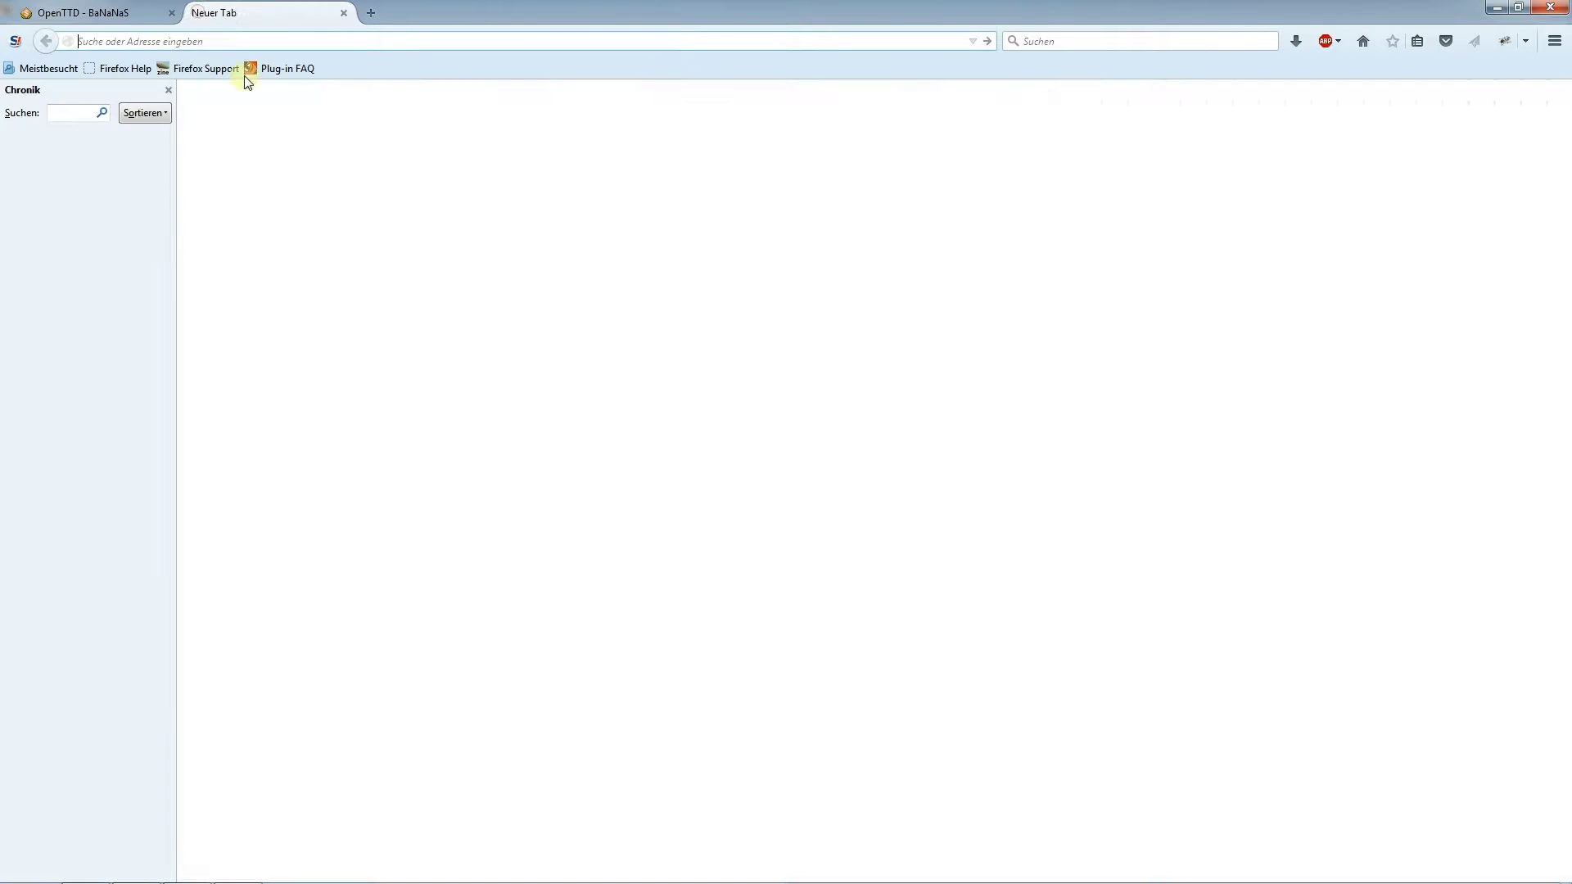
click(1103, 43)
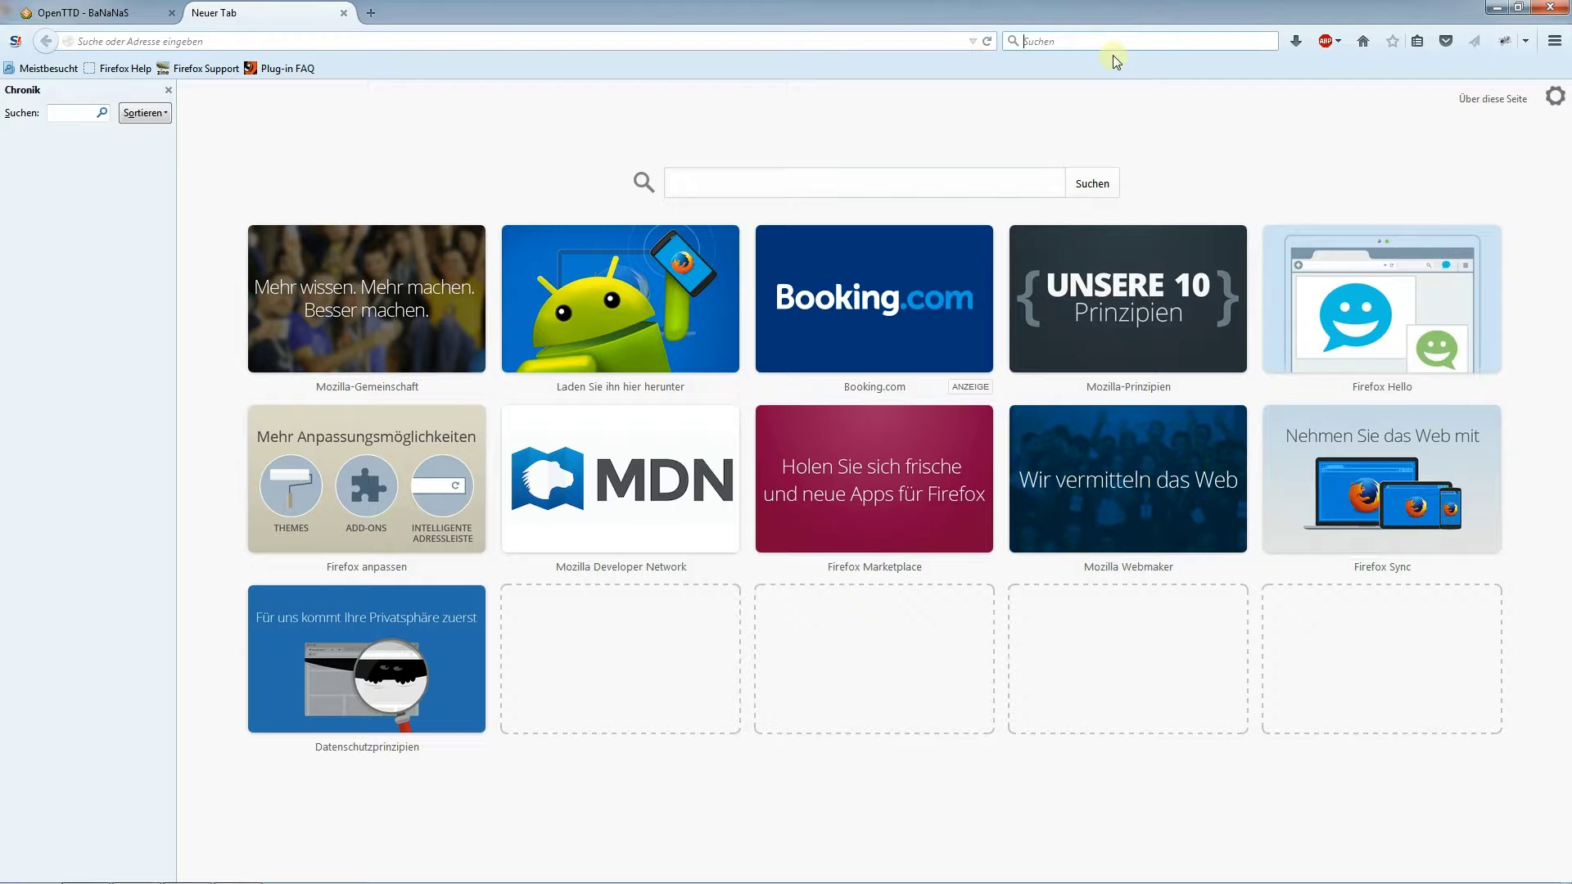
text(uls)
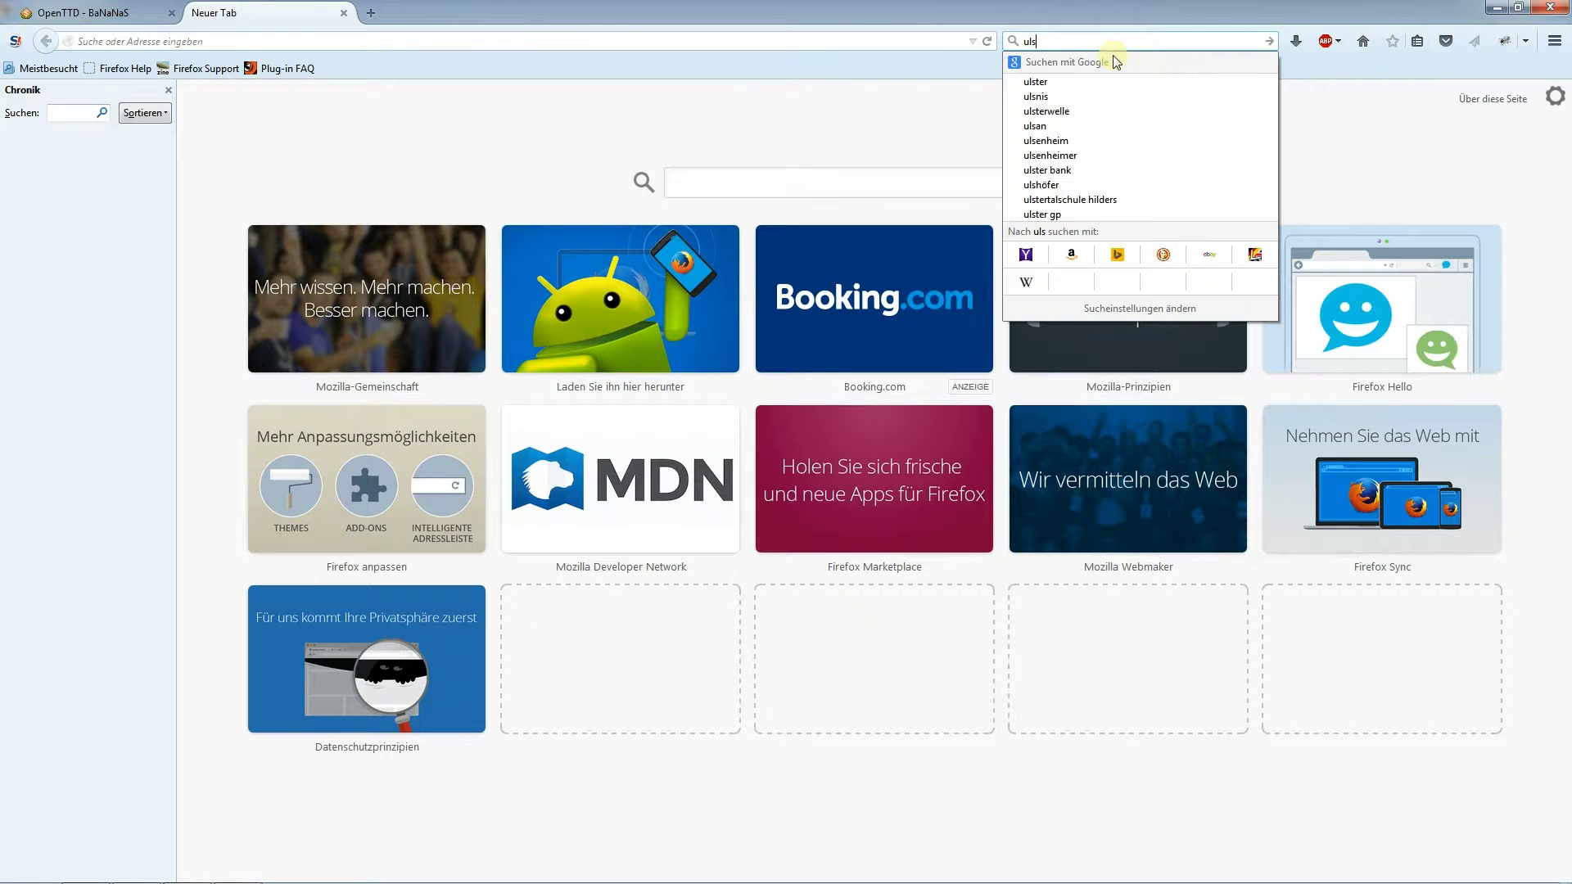
text(ter fl)
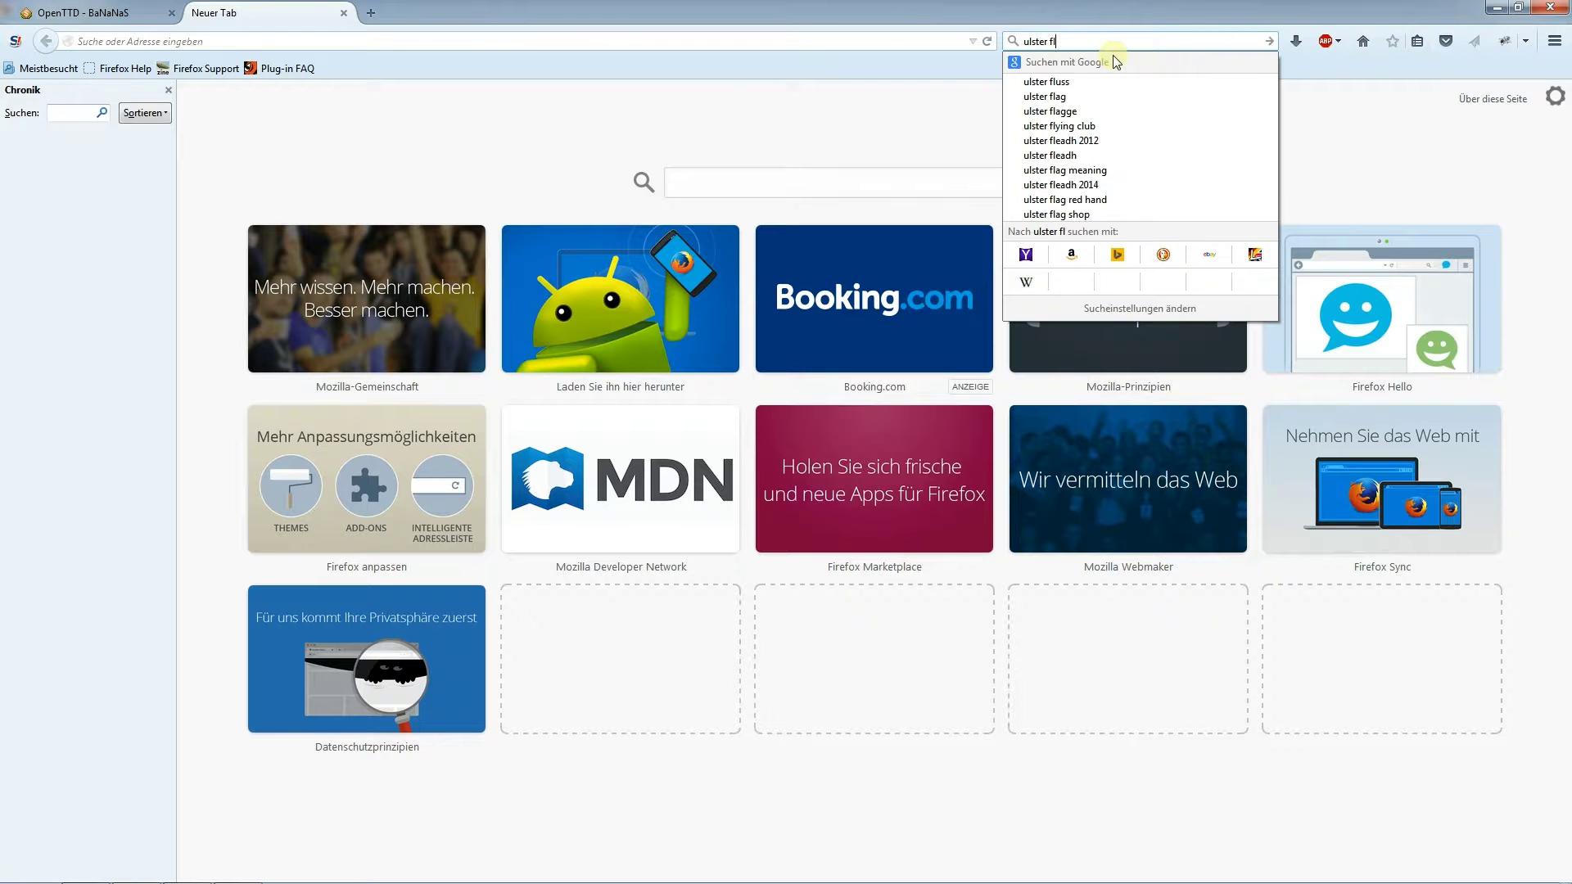
text(ag)
key(Return)
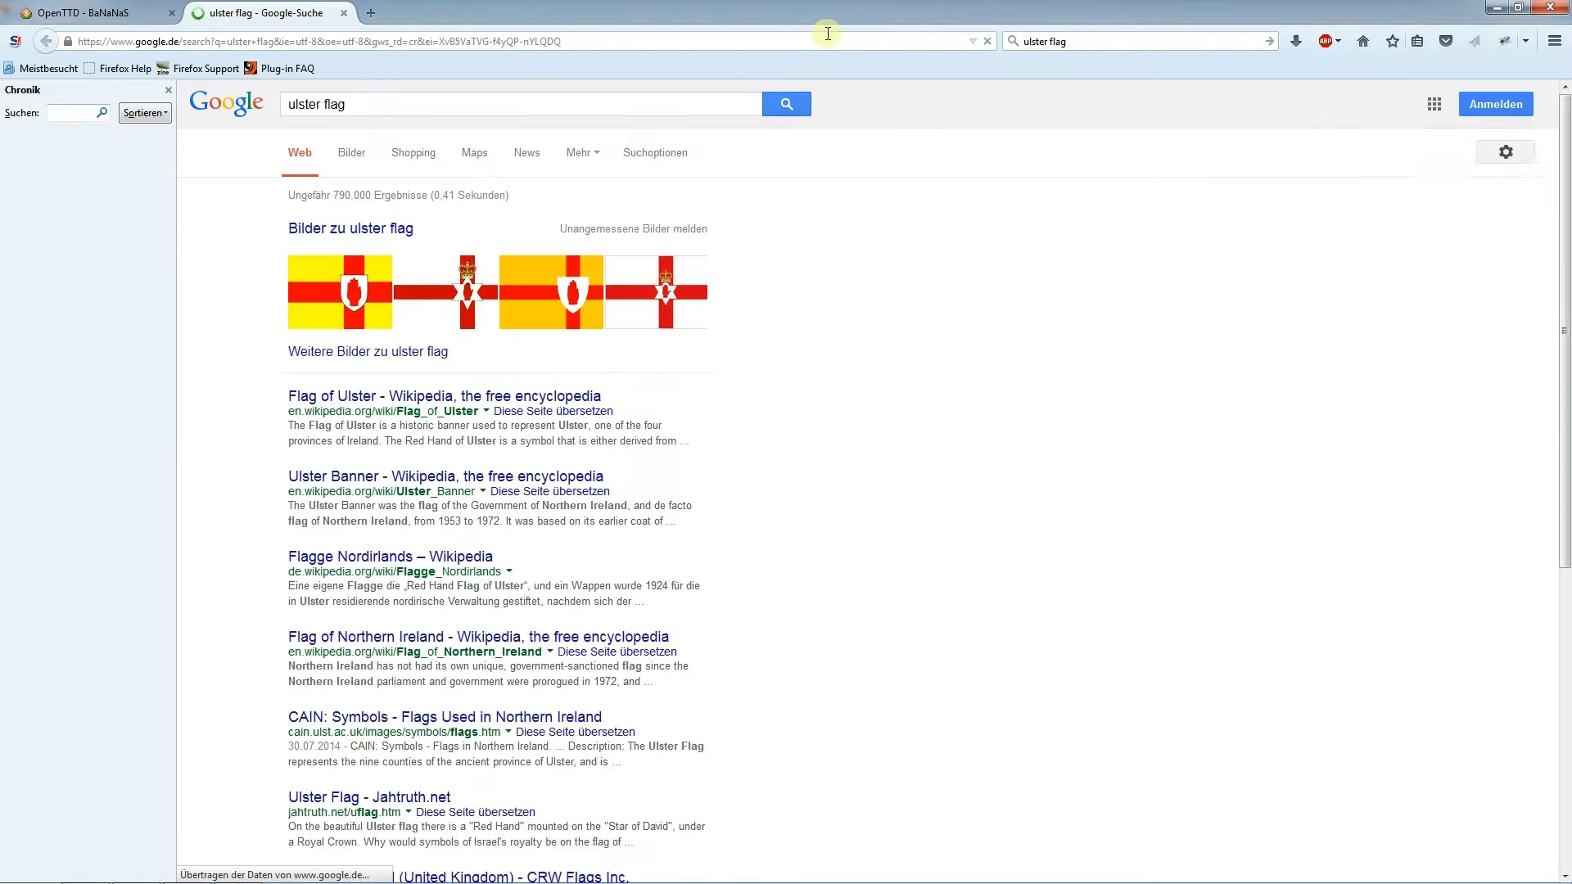
- Open the Flag of Ulster image from the Wikipedia article and save it to drive F: as Flag_of_Ulster.svg.png
click(350, 365)
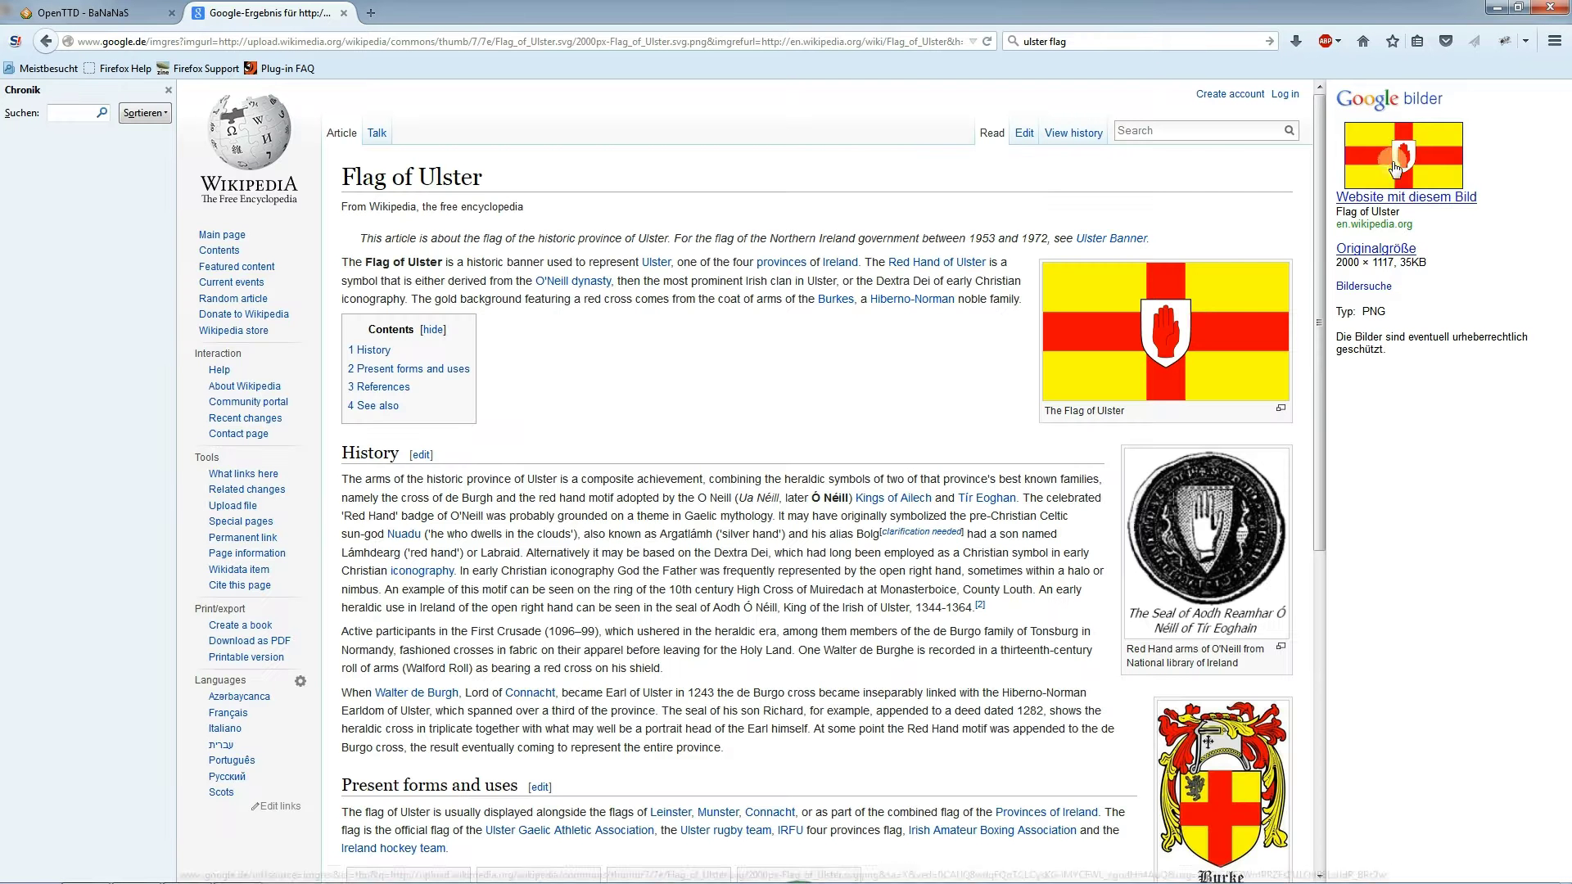
click(1190, 321)
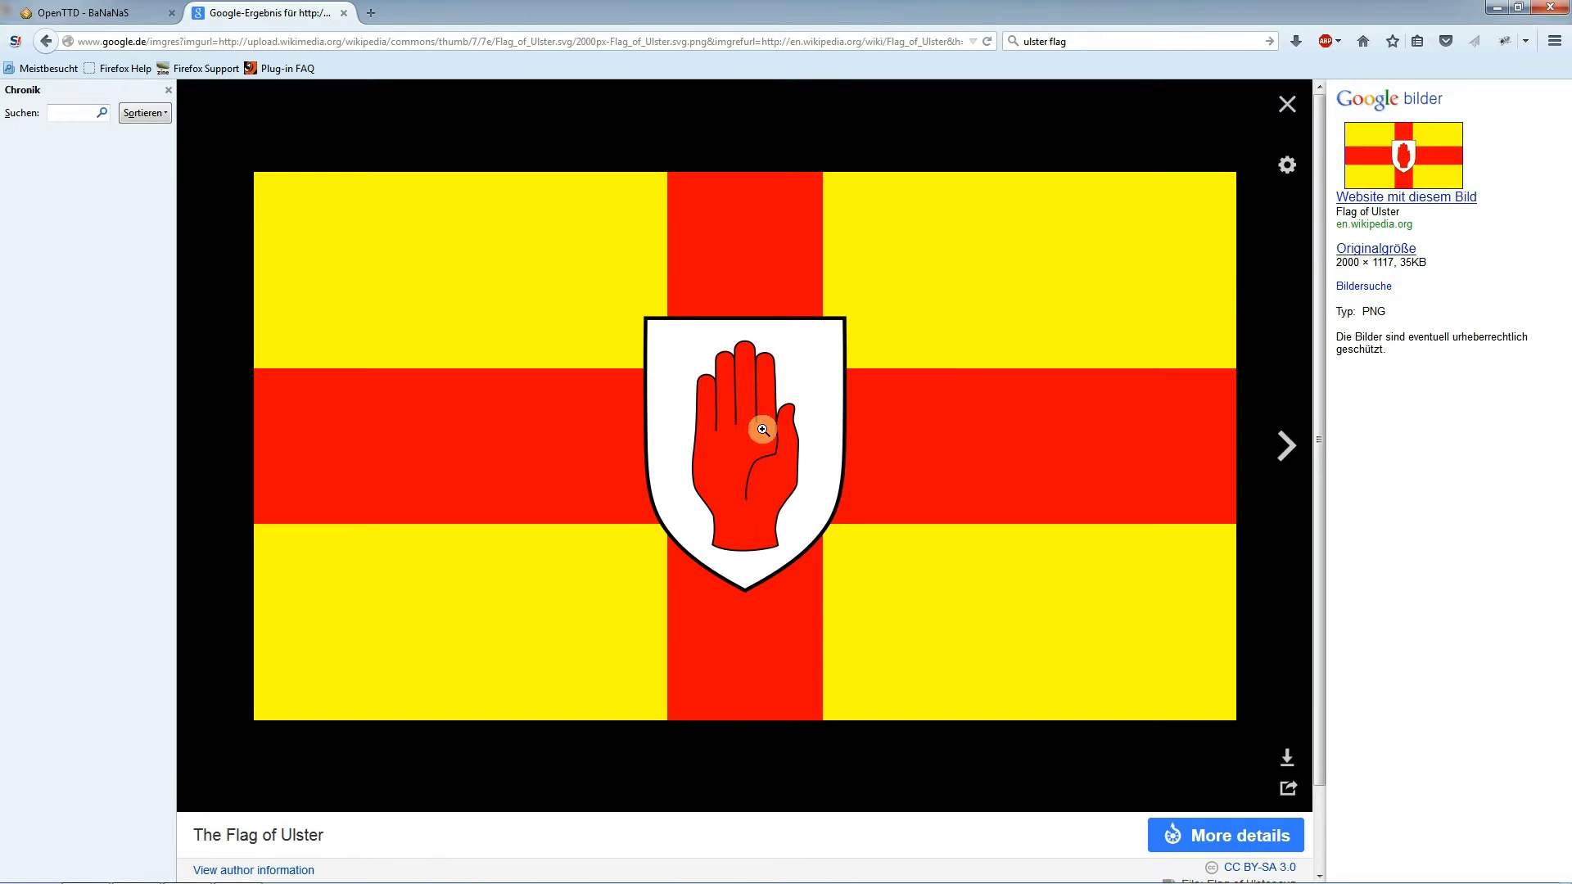
right_click(764, 394)
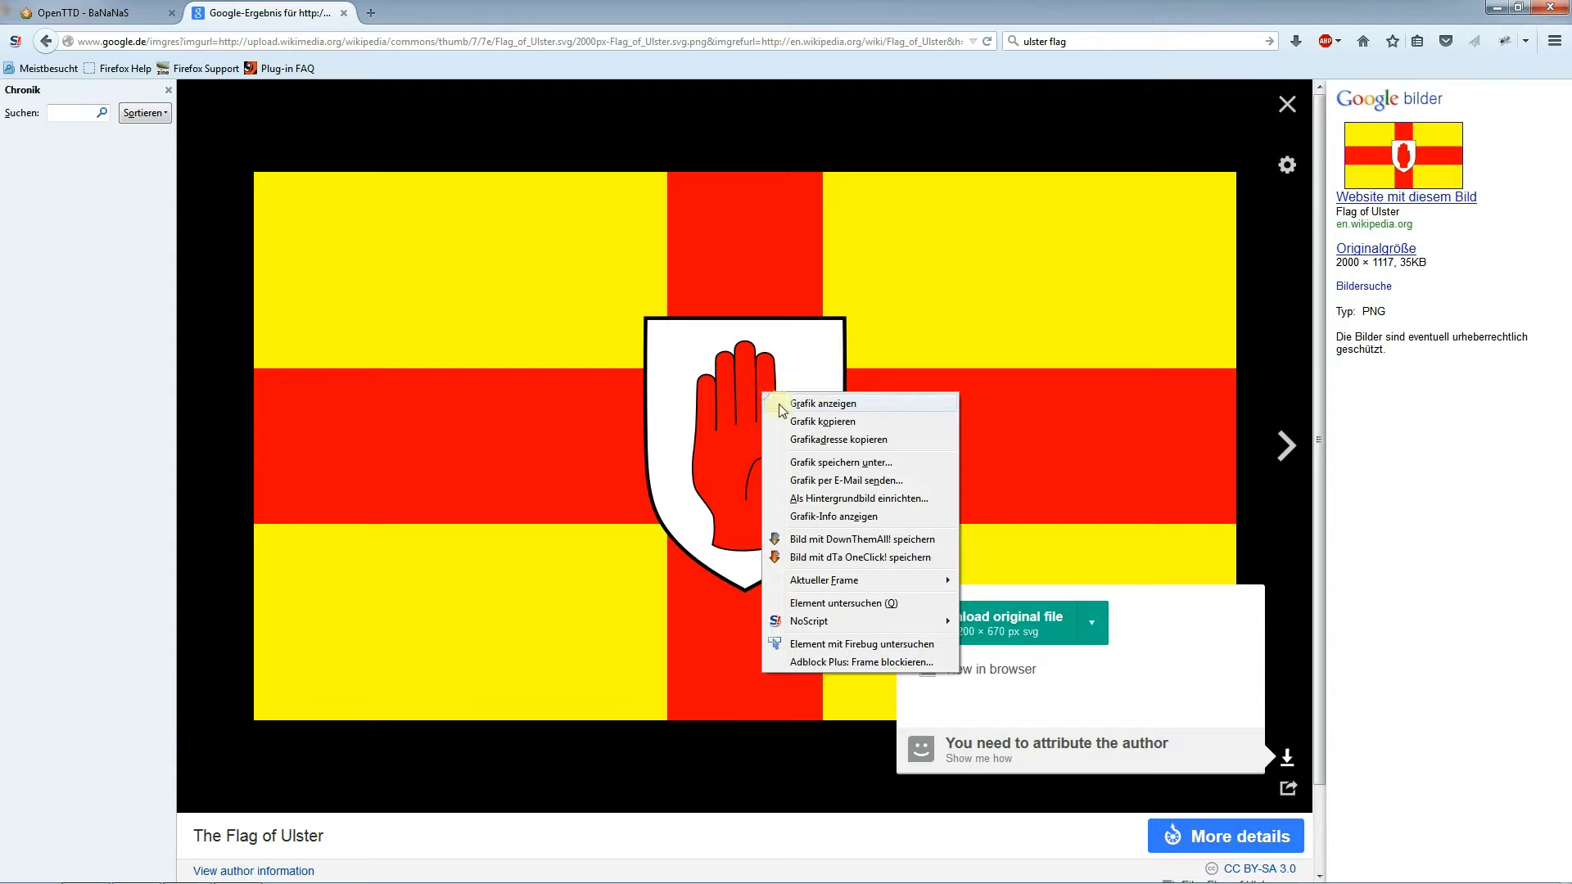
click(906, 467)
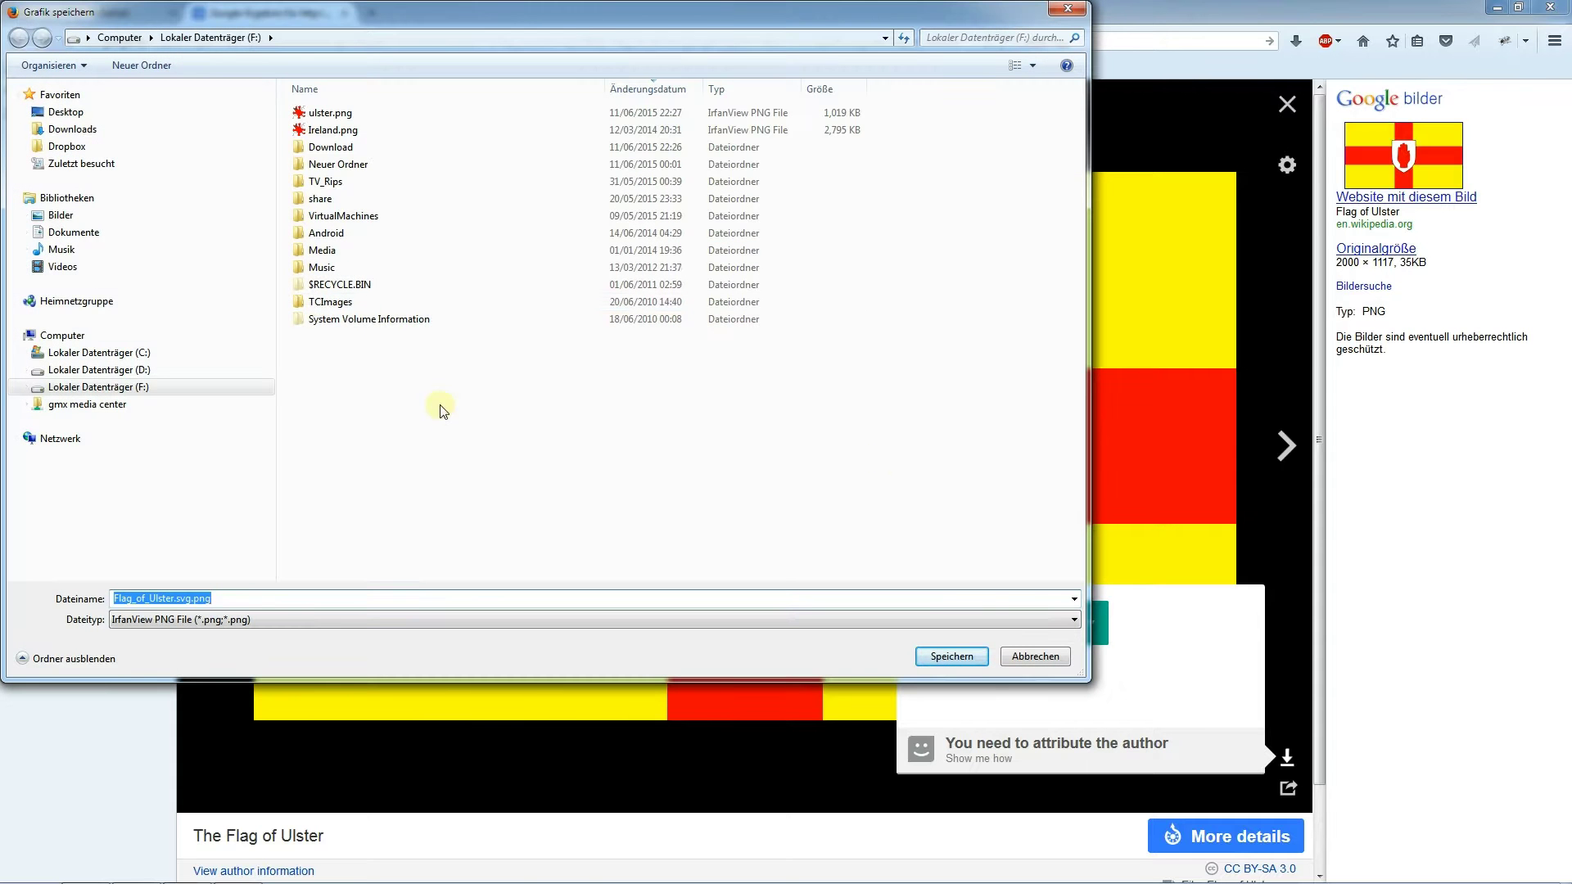
click(952, 656)
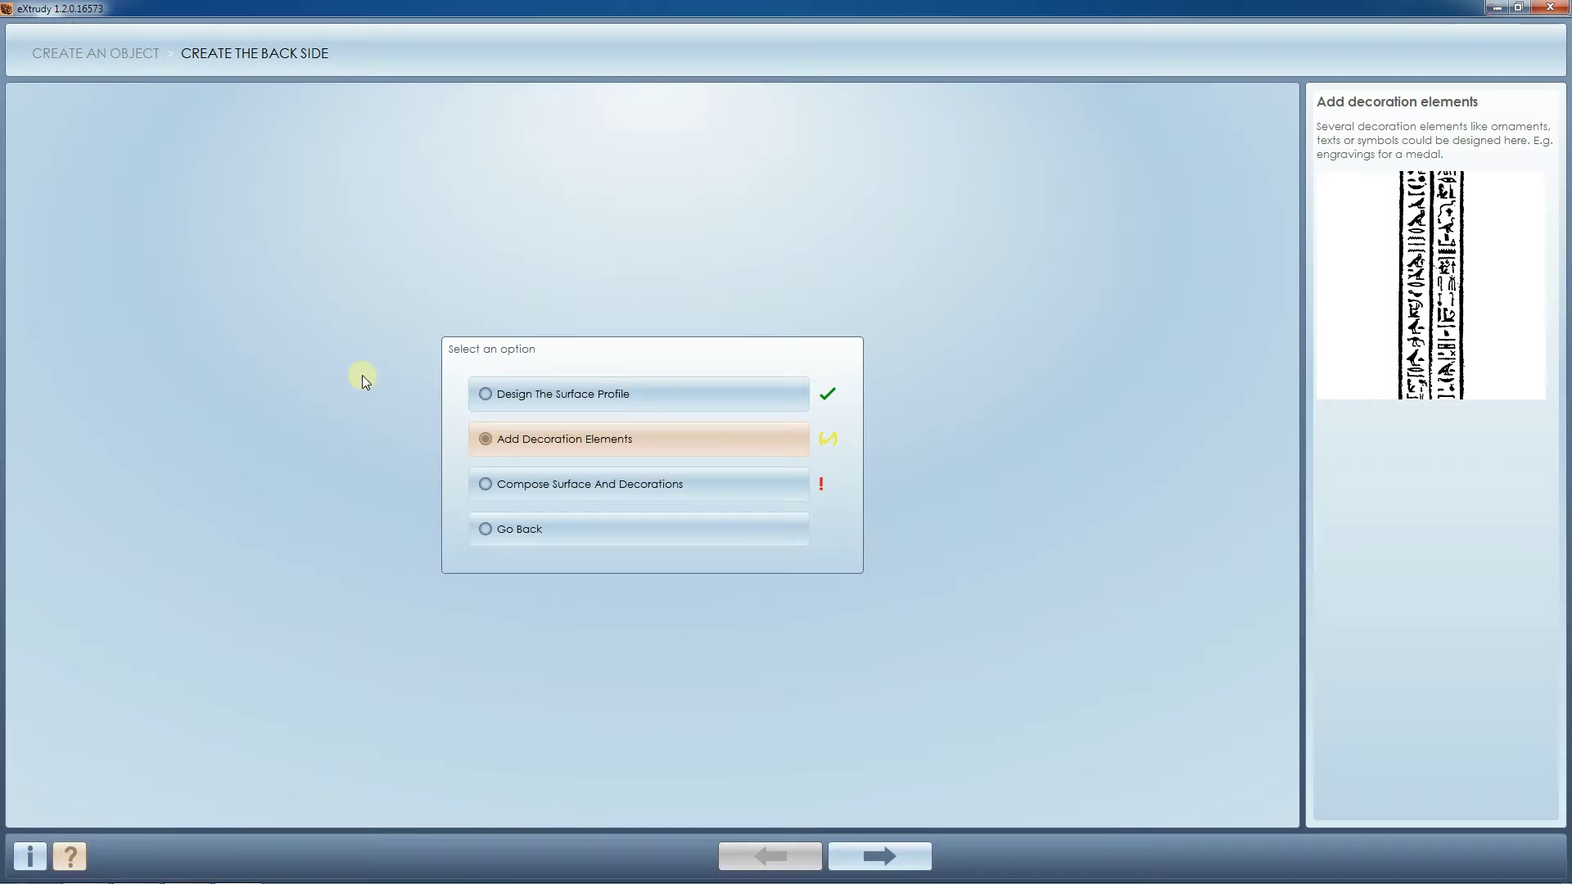
- Add a new decoration element to the back side in eXtrudy and load Flag_of_Ulster.svg.png from drive F: as its image
click(884, 856)
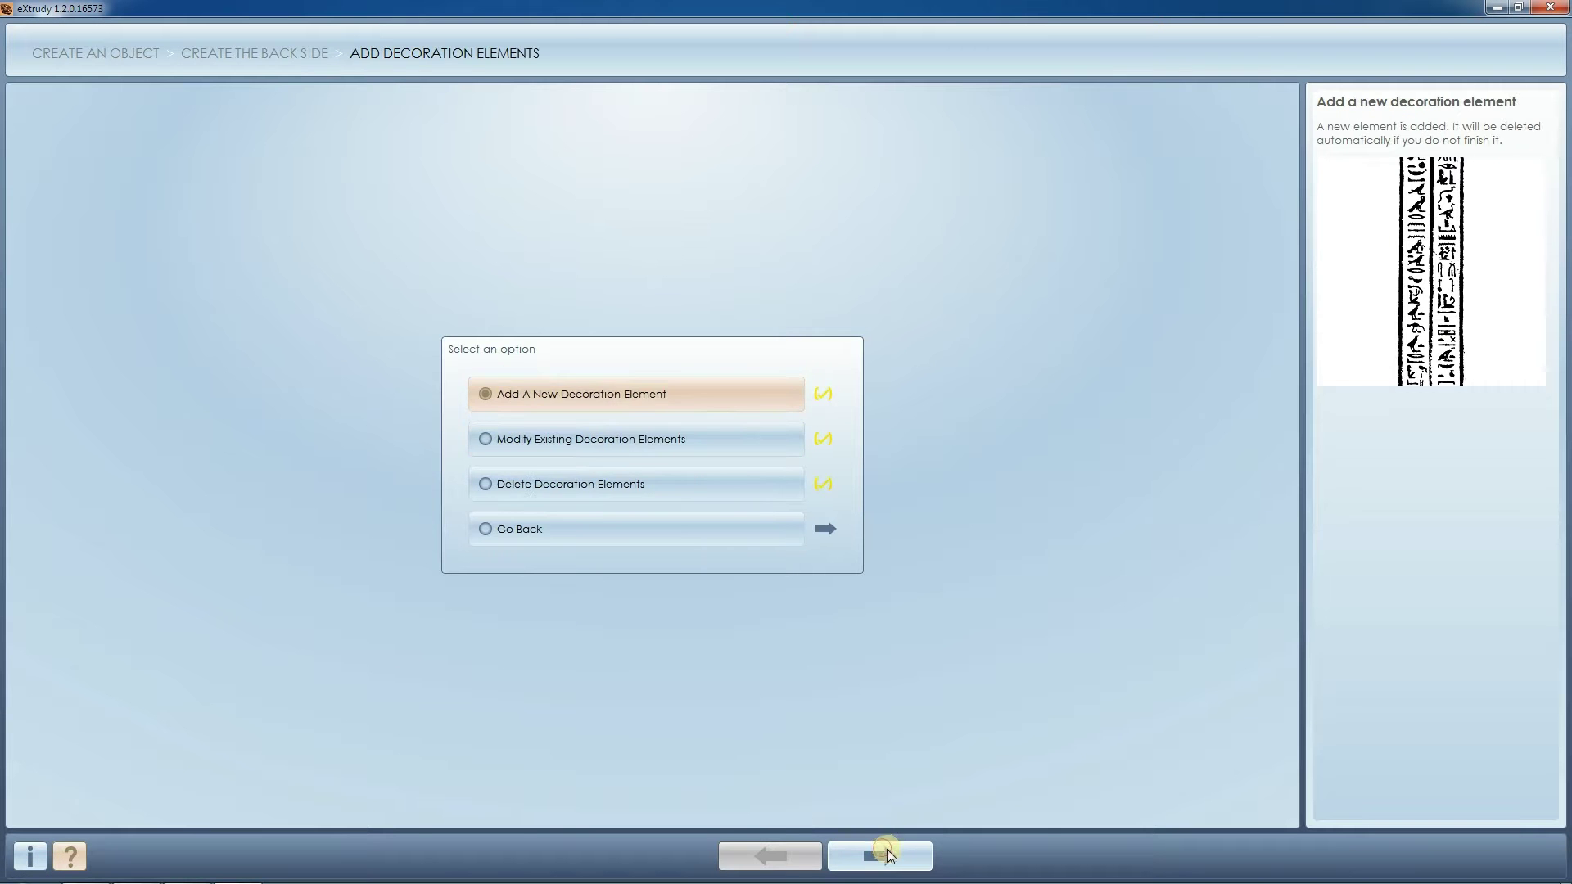
click(889, 855)
click(47, 135)
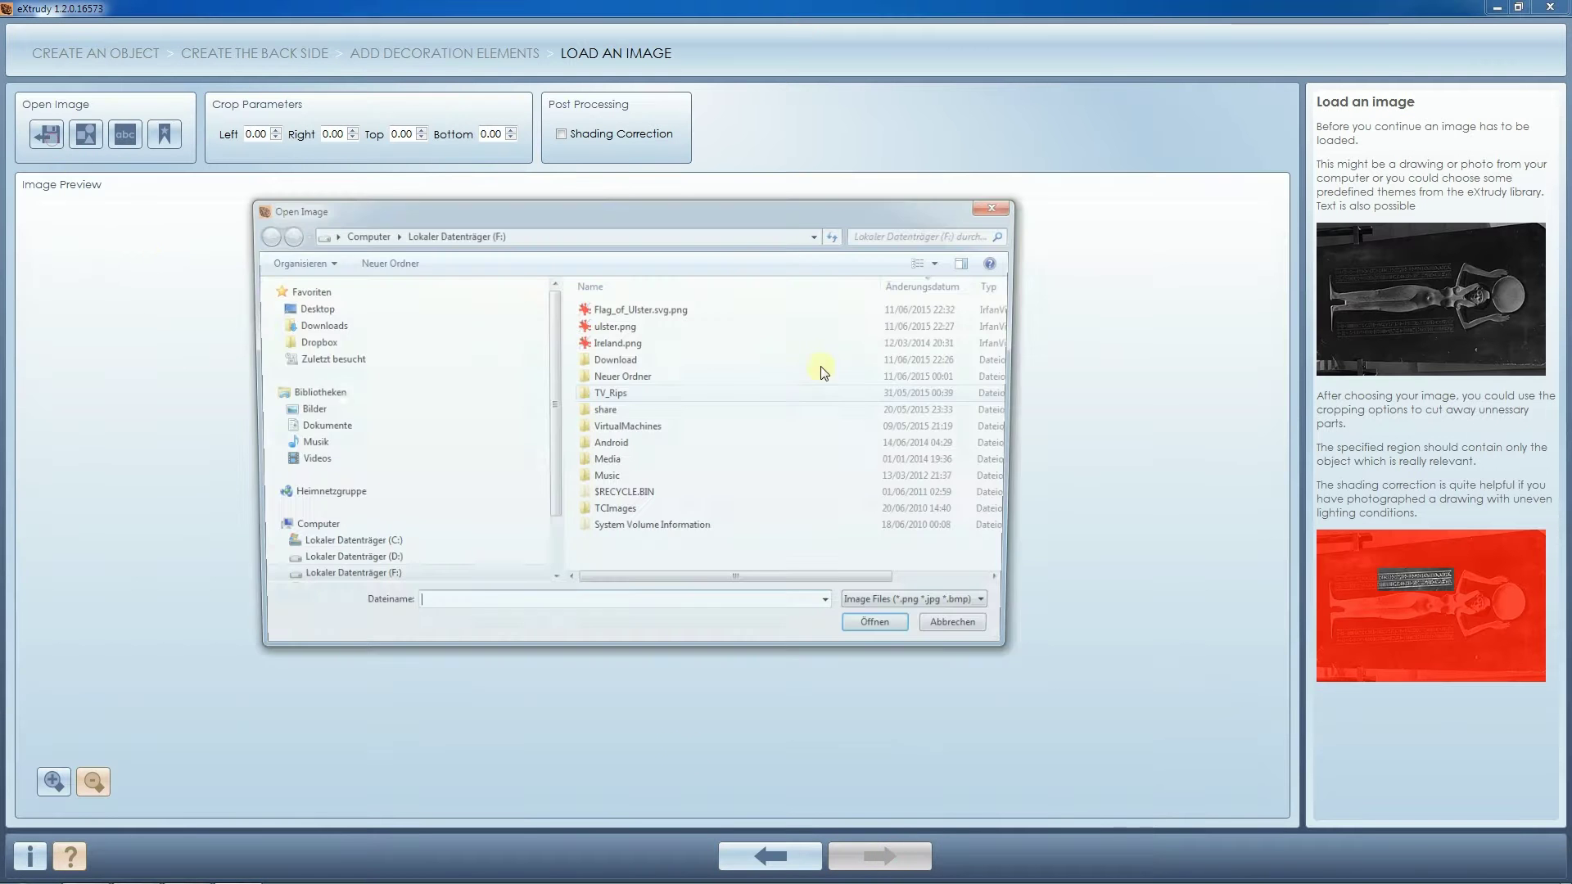
click(667, 310)
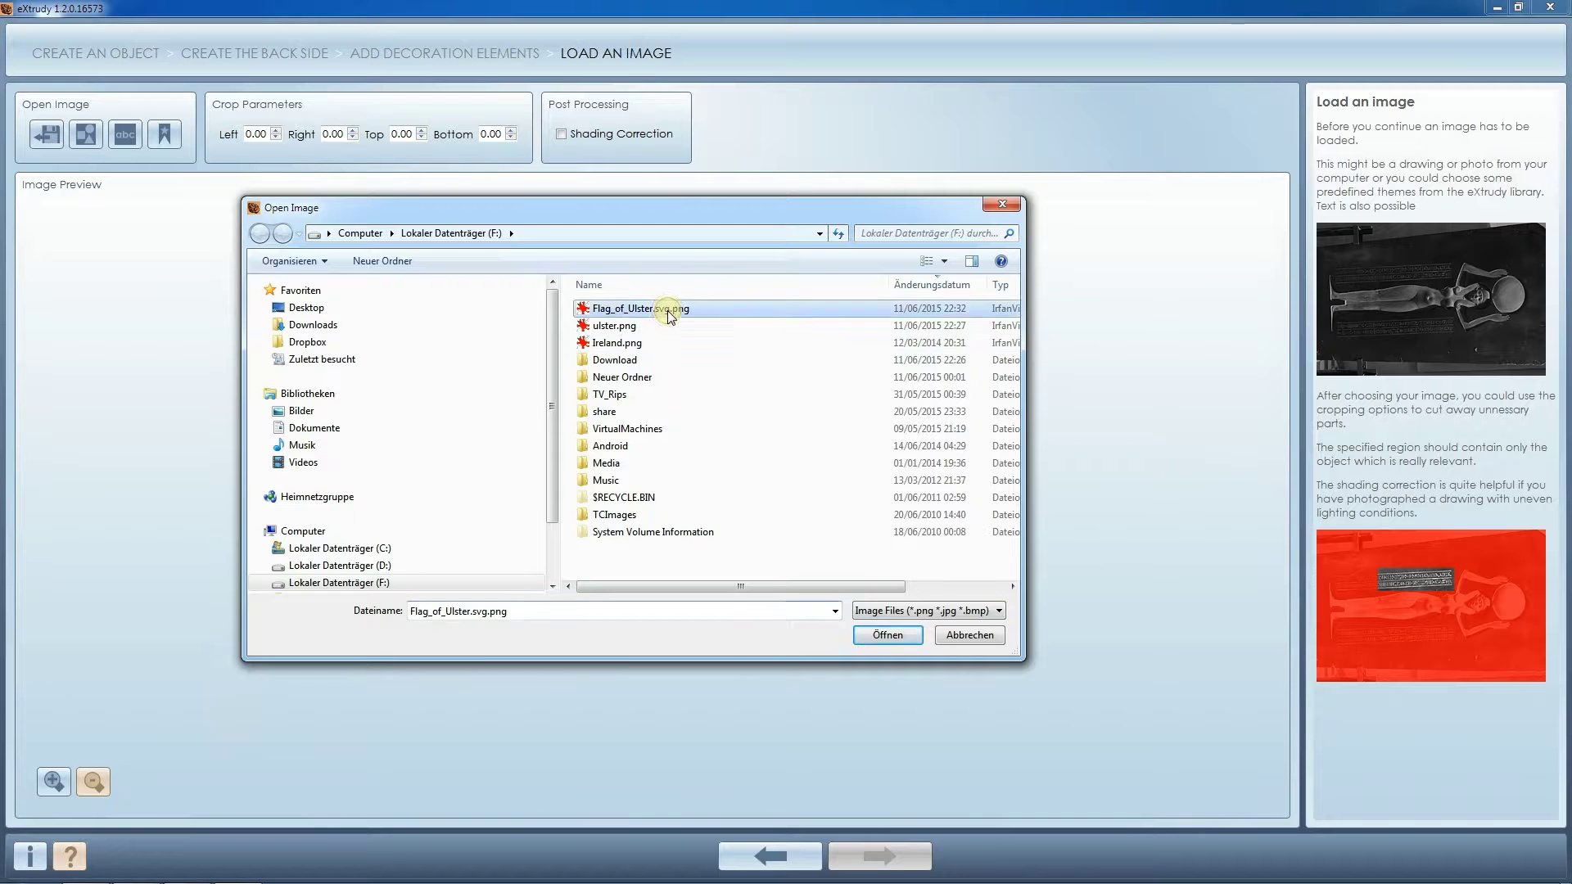
click(900, 636)
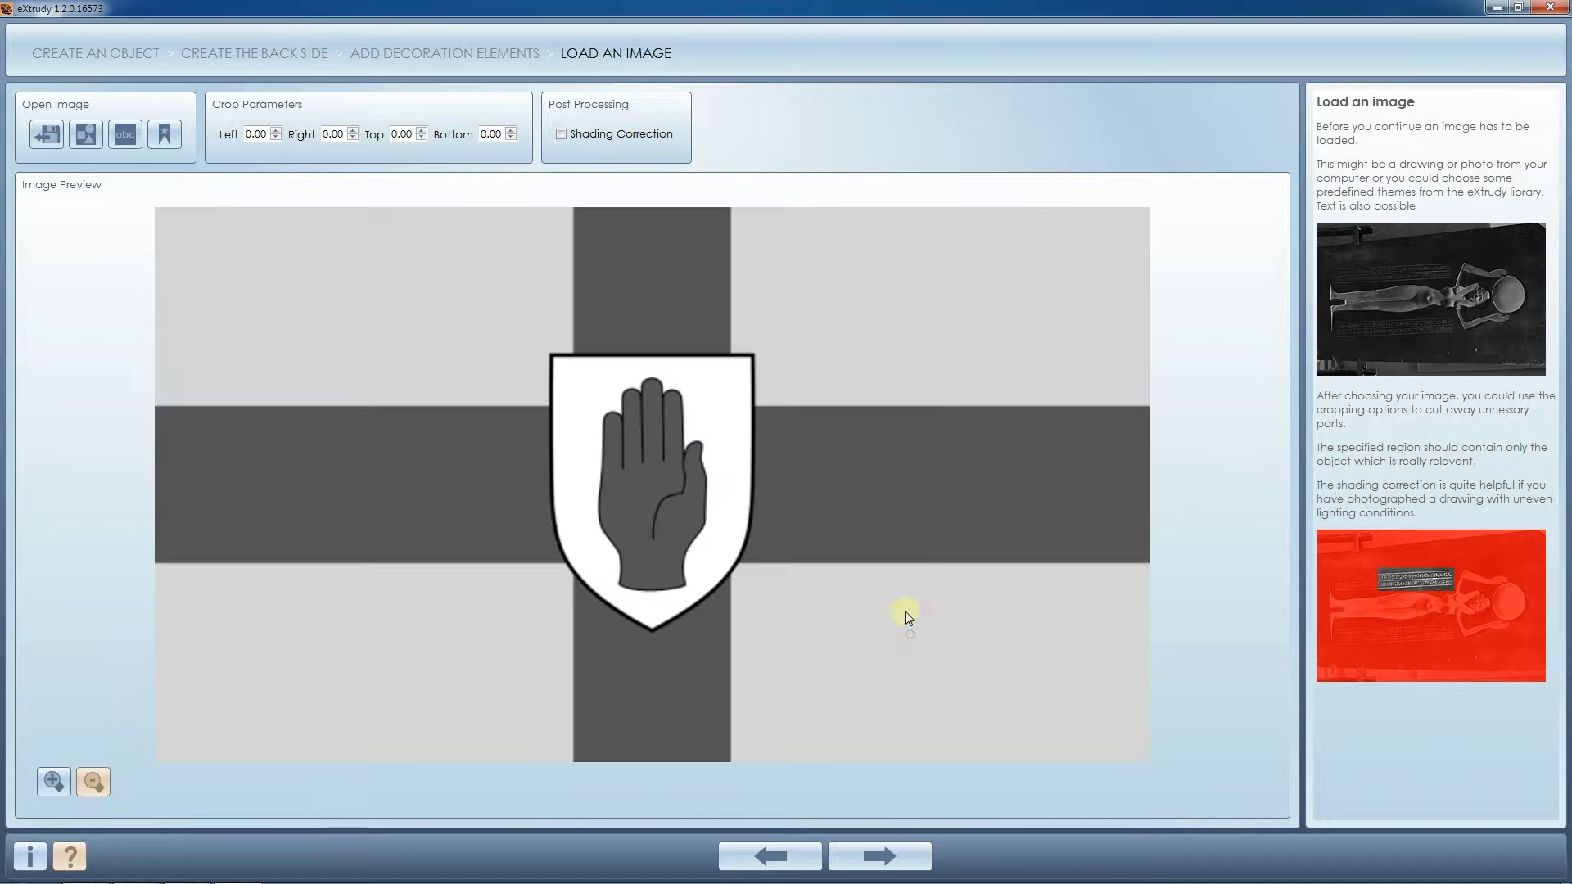
- Scale the flag image's width and height to about 0.67 and continue to its filter and threshold settings
click(918, 861)
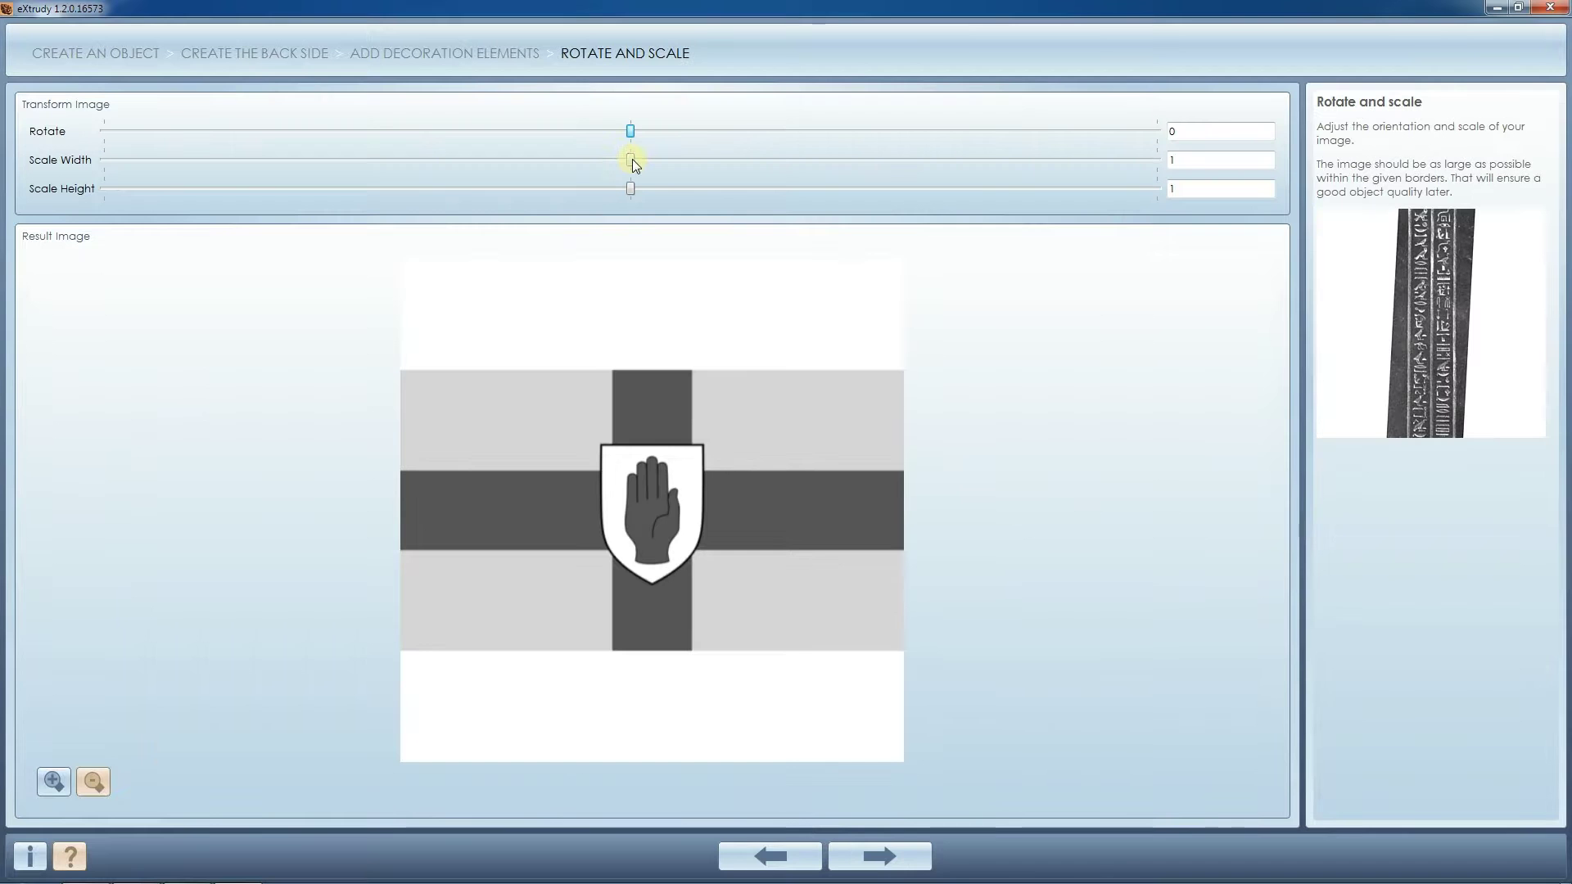
drag(632, 161, 369, 159)
drag(630, 188, 368, 189)
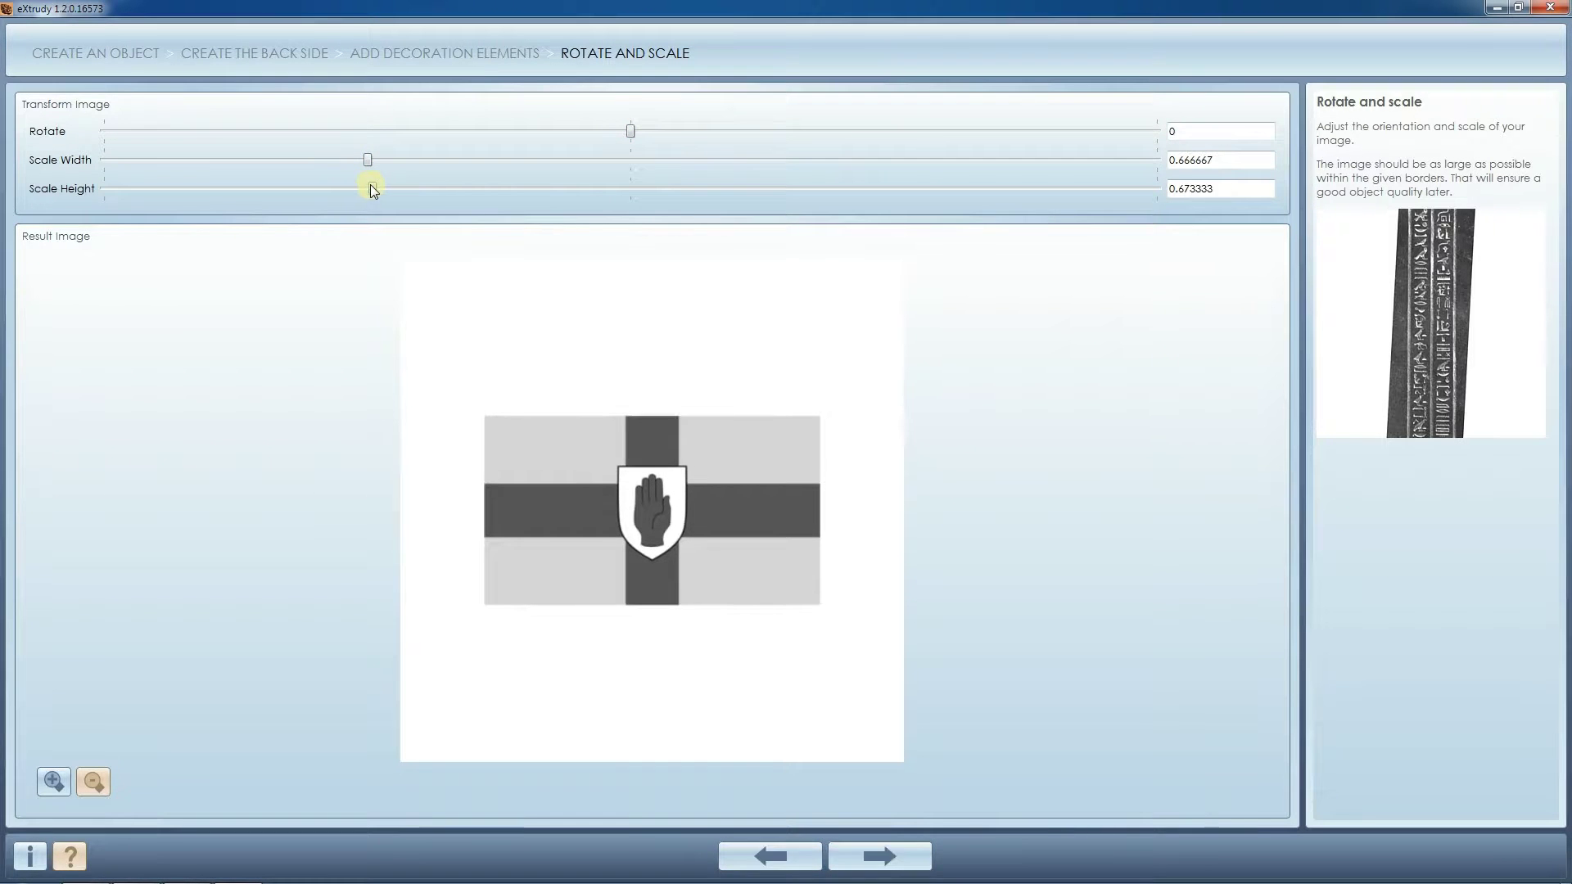
click(900, 856)
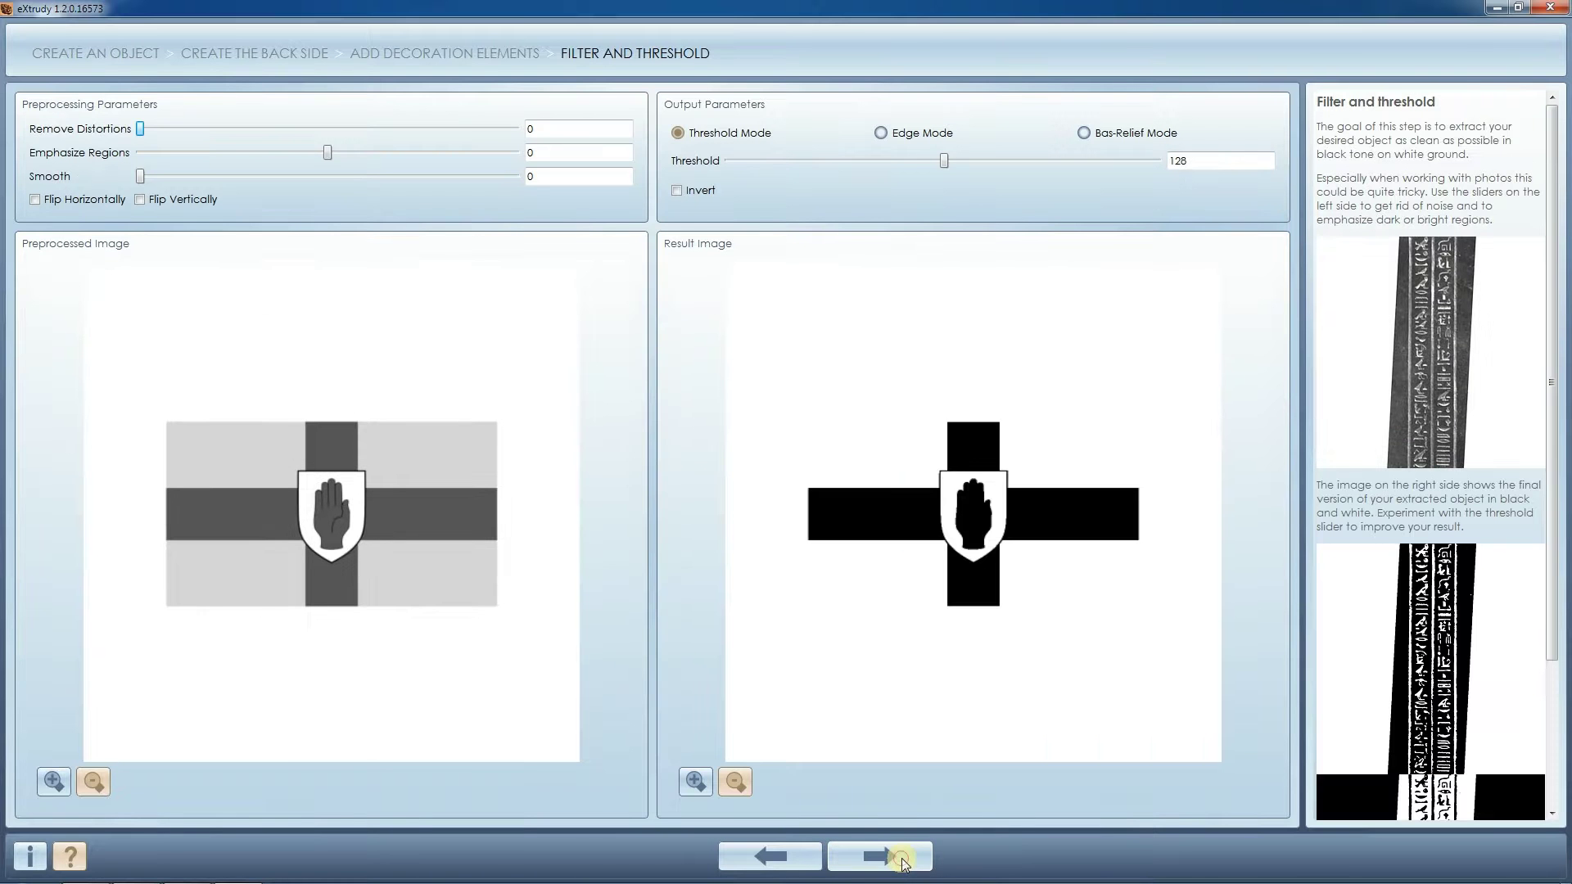
- Switch the flag image to Bas-Relief Mode, flip it horizontally, and finish the element without paint or engraving changes
click(1086, 134)
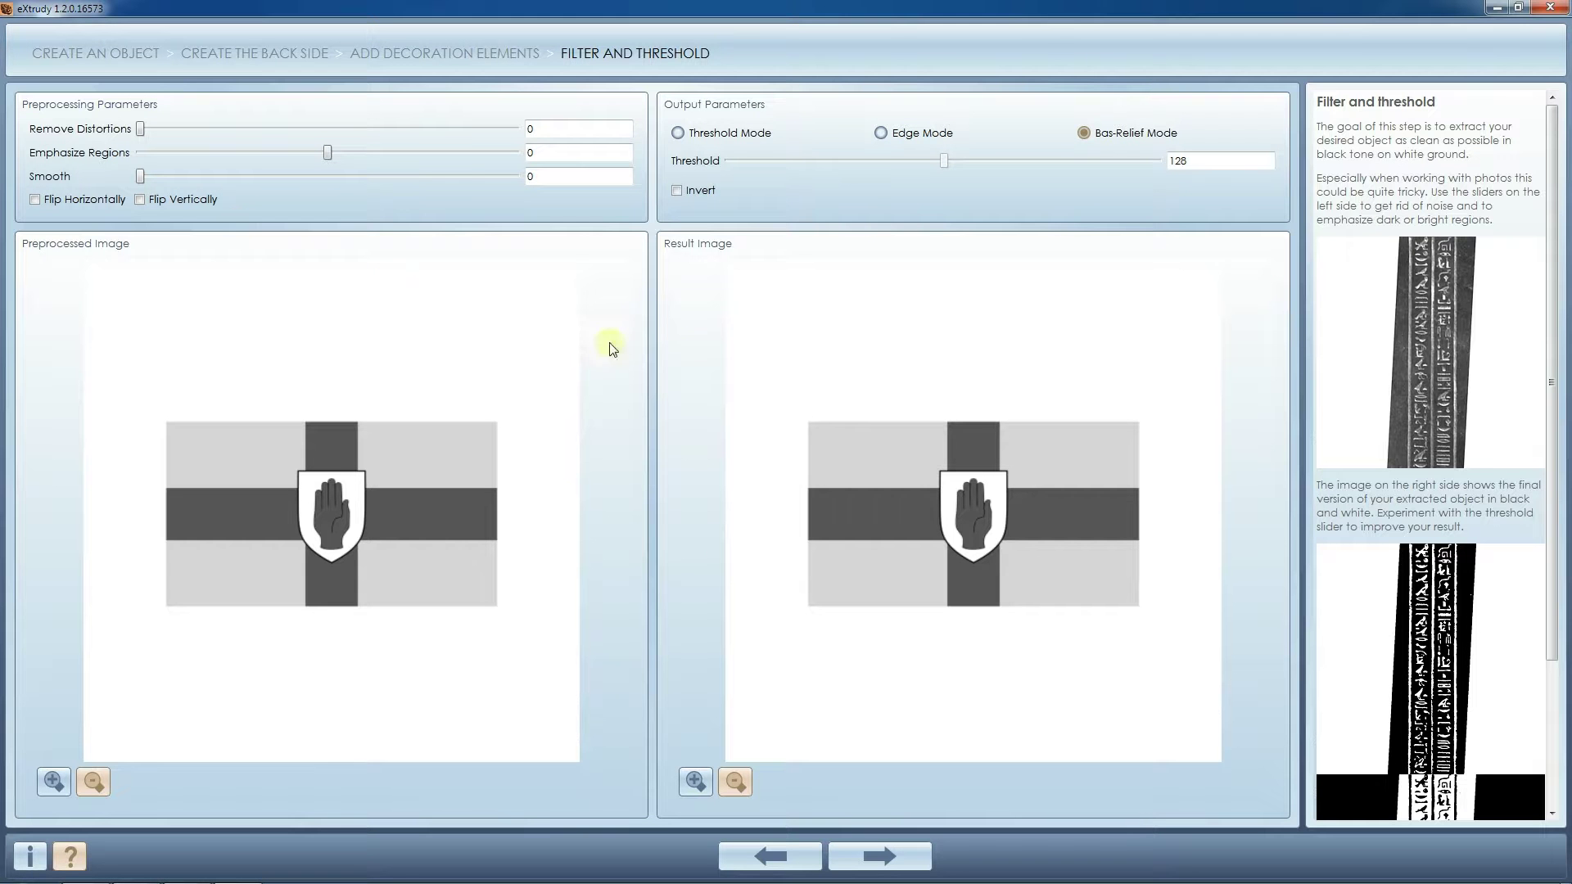
click(96, 200)
click(908, 859)
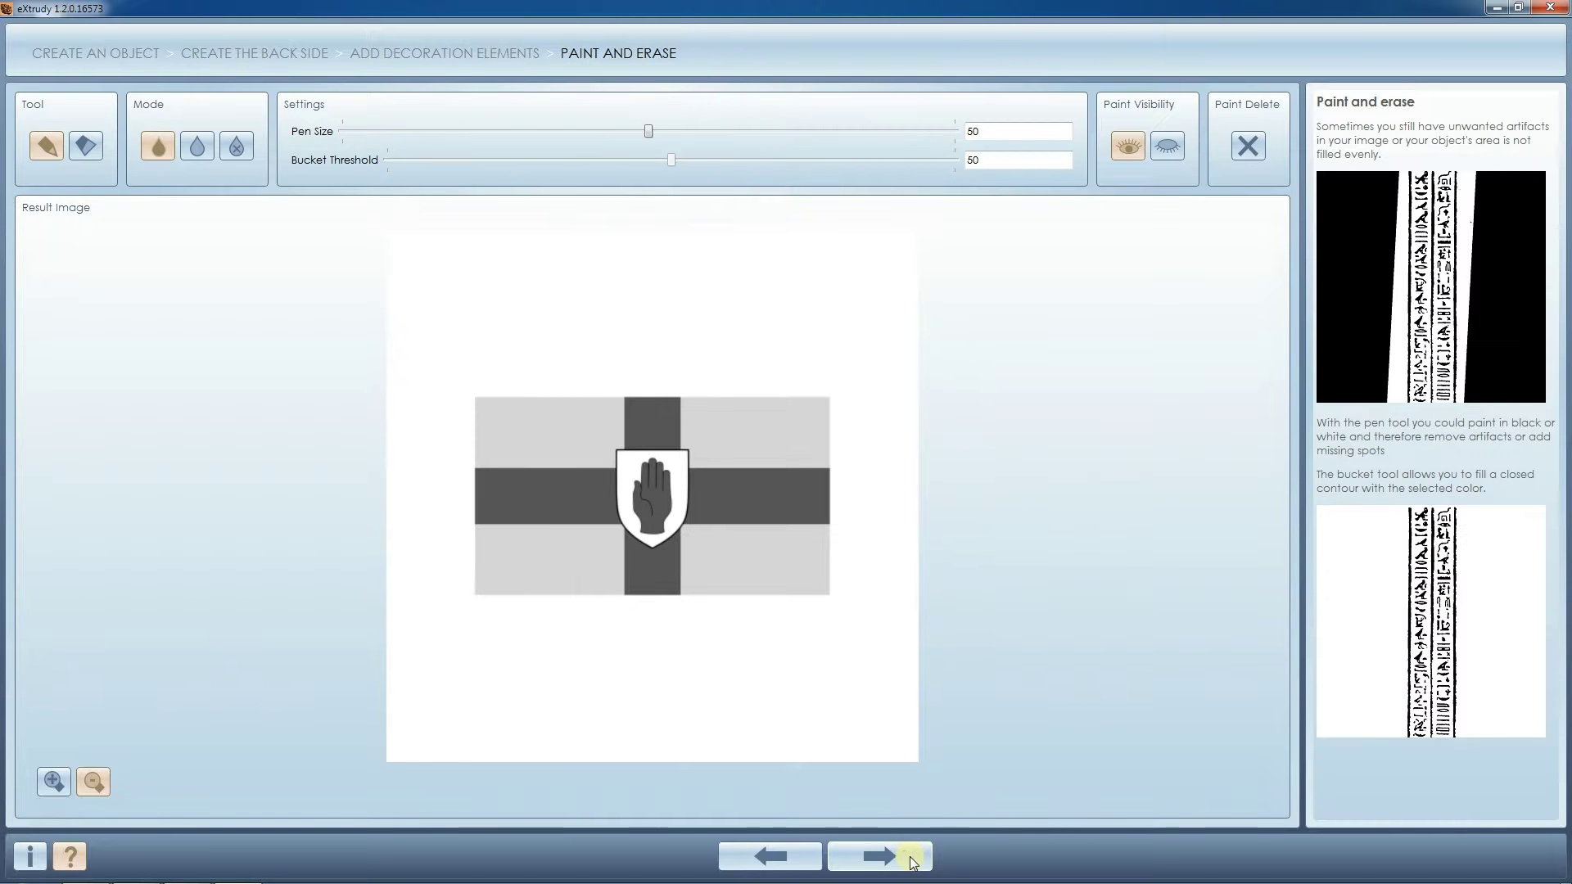
click(908, 858)
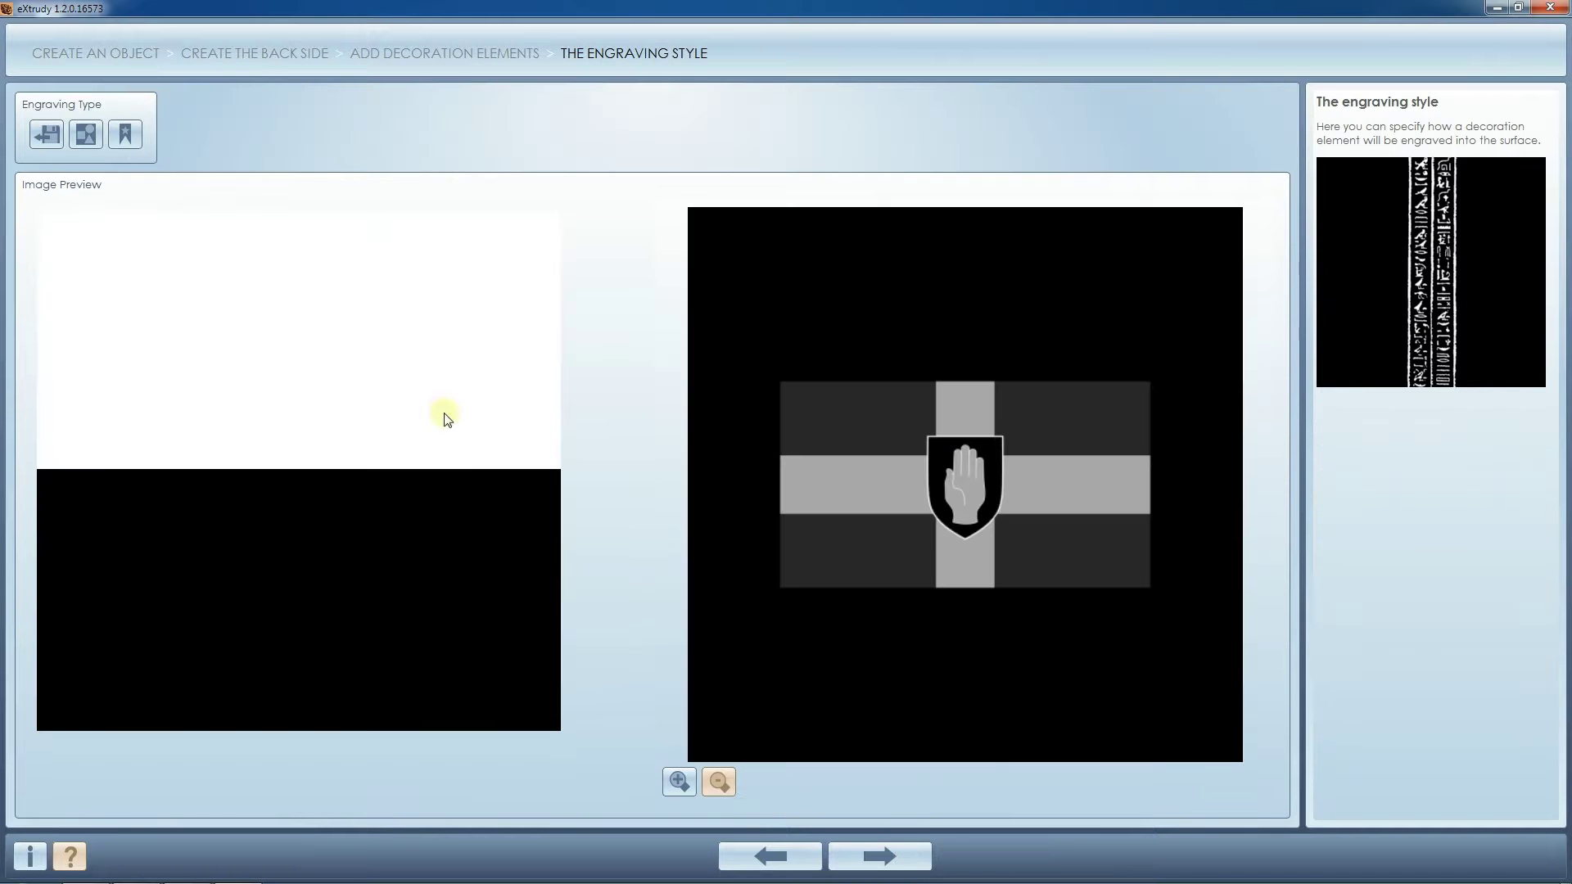
click(884, 856)
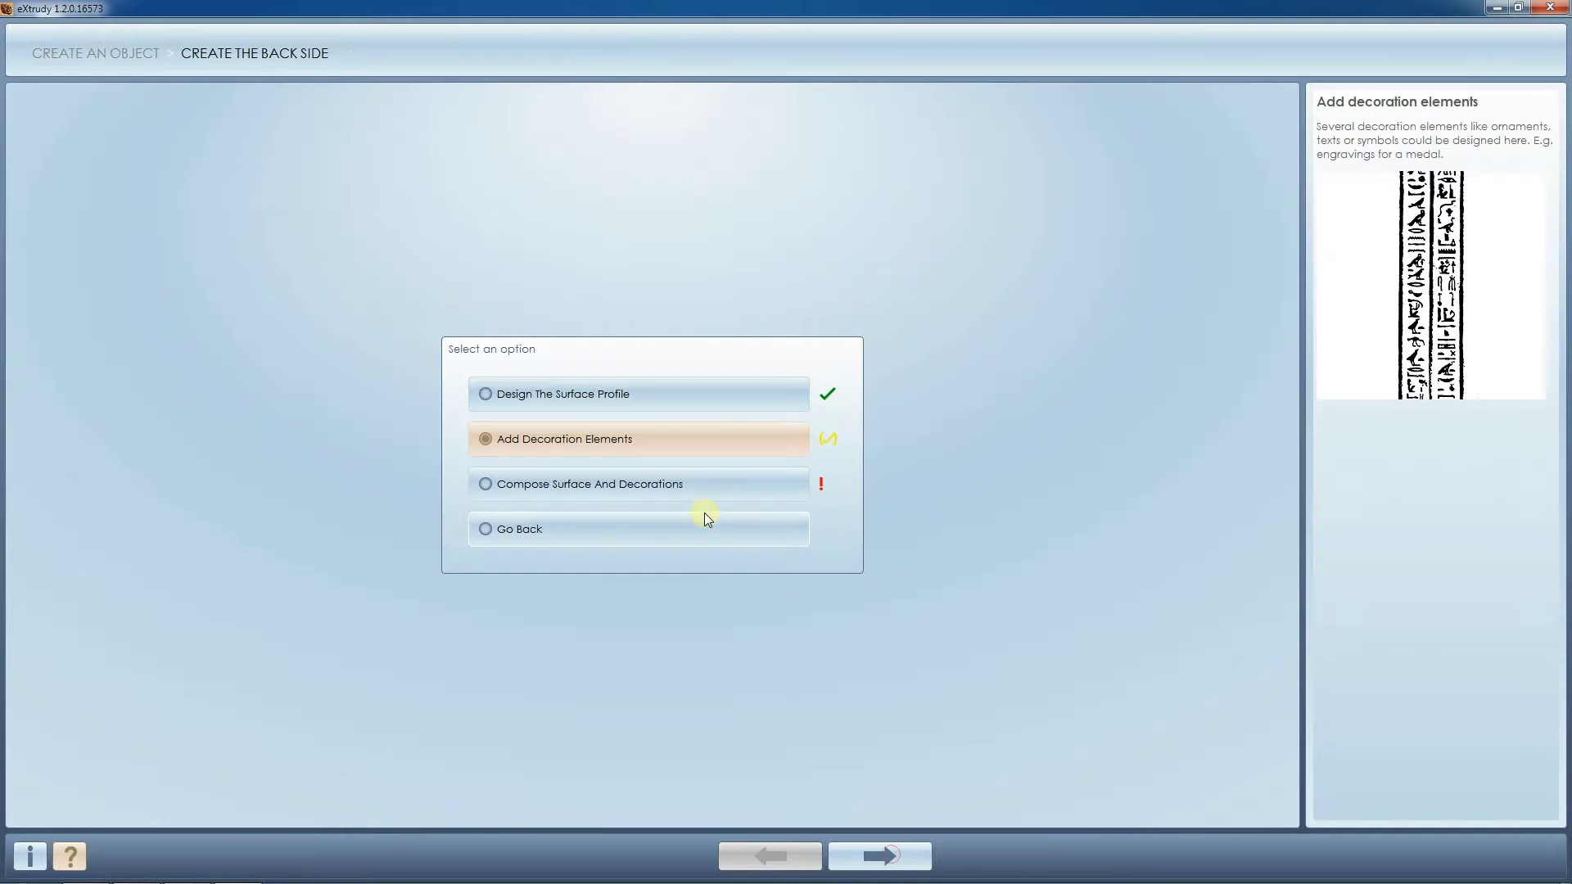
- Compose the back side's surface and decorations, lowering the surface height close to its minimum and setting the flag's emboss depth to -0.337
click(732, 483)
click(886, 858)
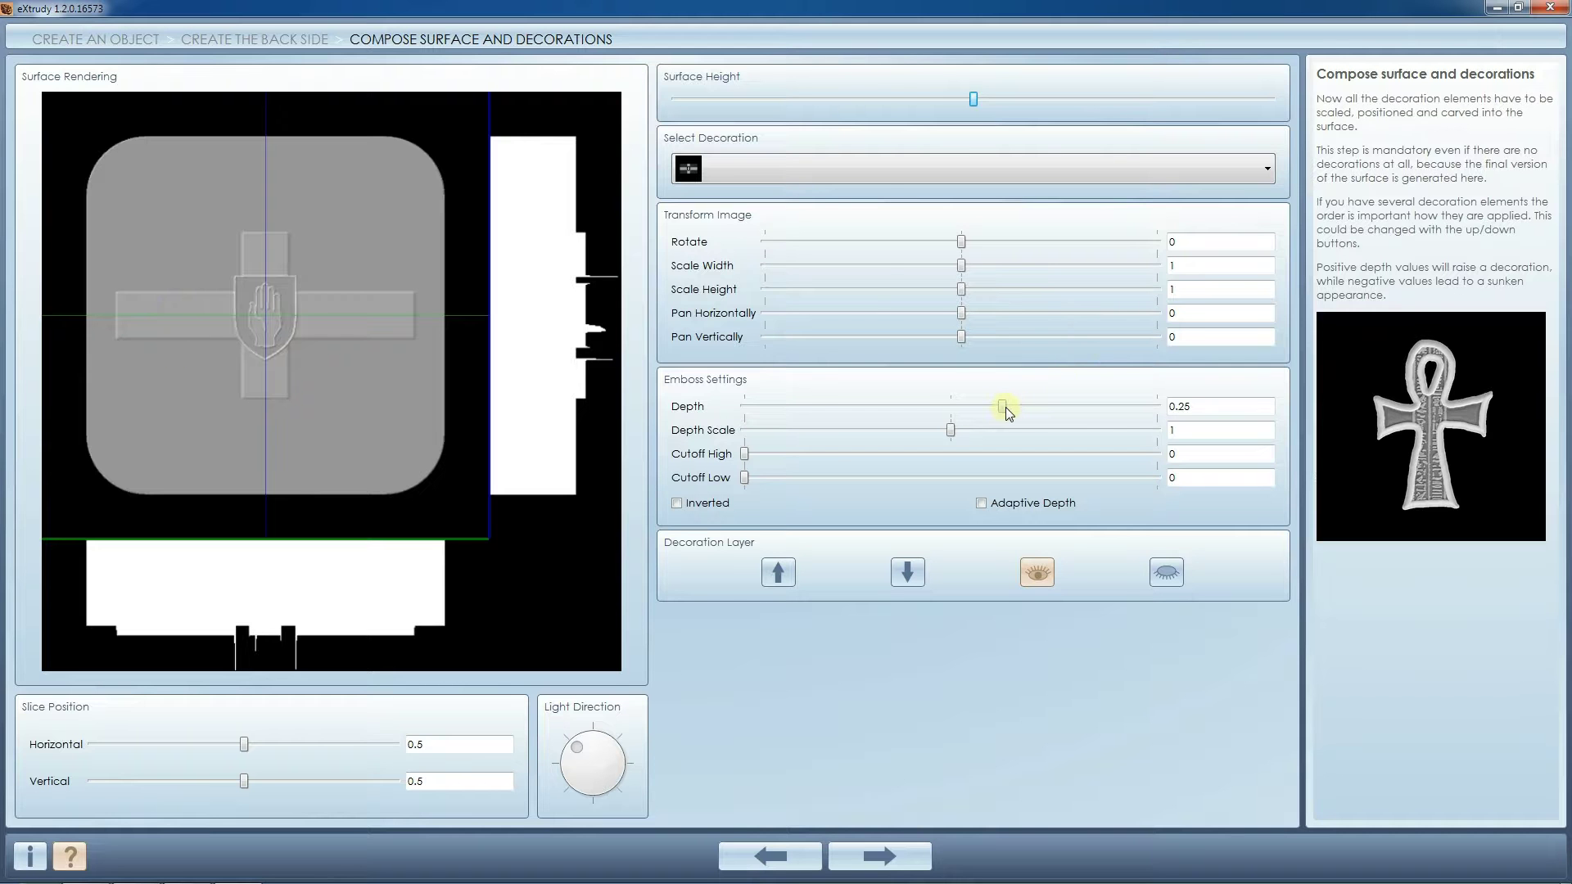
mouse_move(999, 407)
mouse_down()
mouse_move(979, 396)
mouse_move(999, 402)
mouse_up()
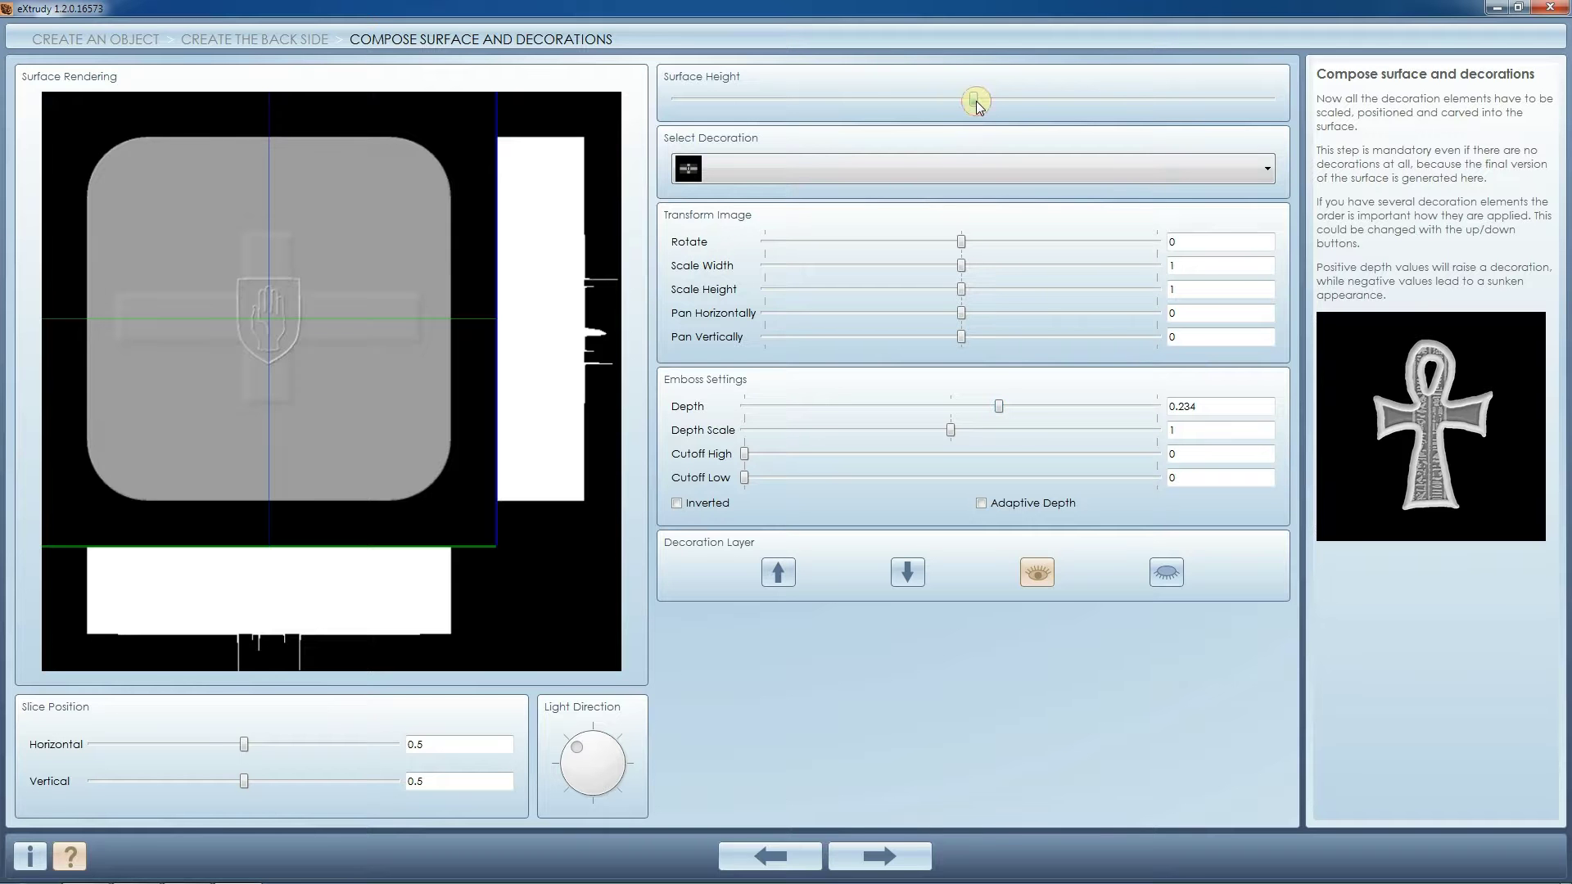
drag(975, 101, 736, 102)
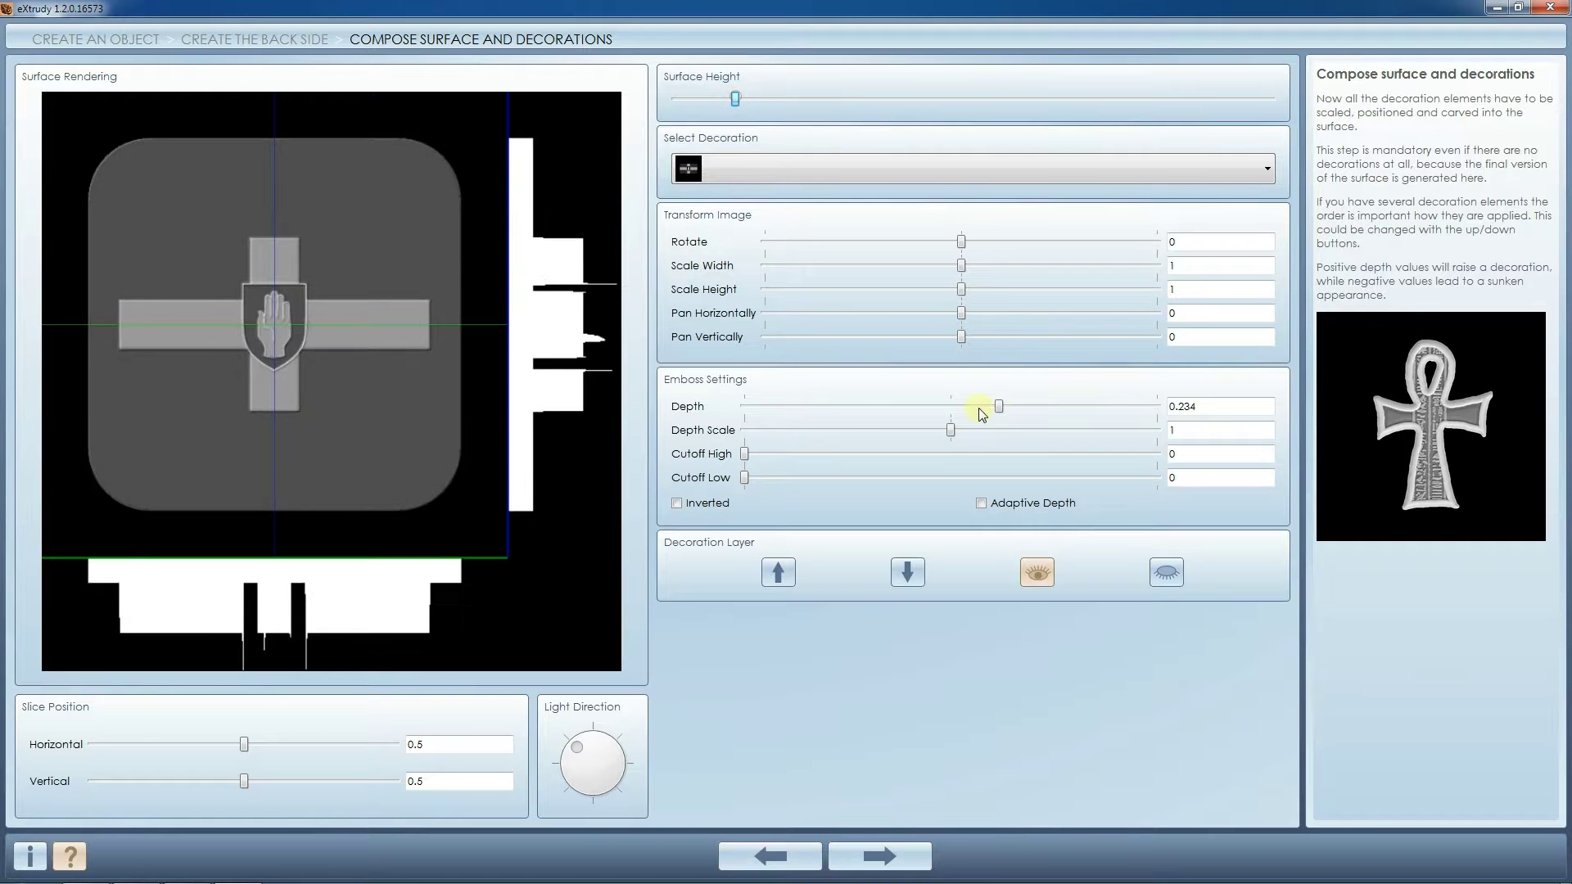
drag(997, 407, 882, 404)
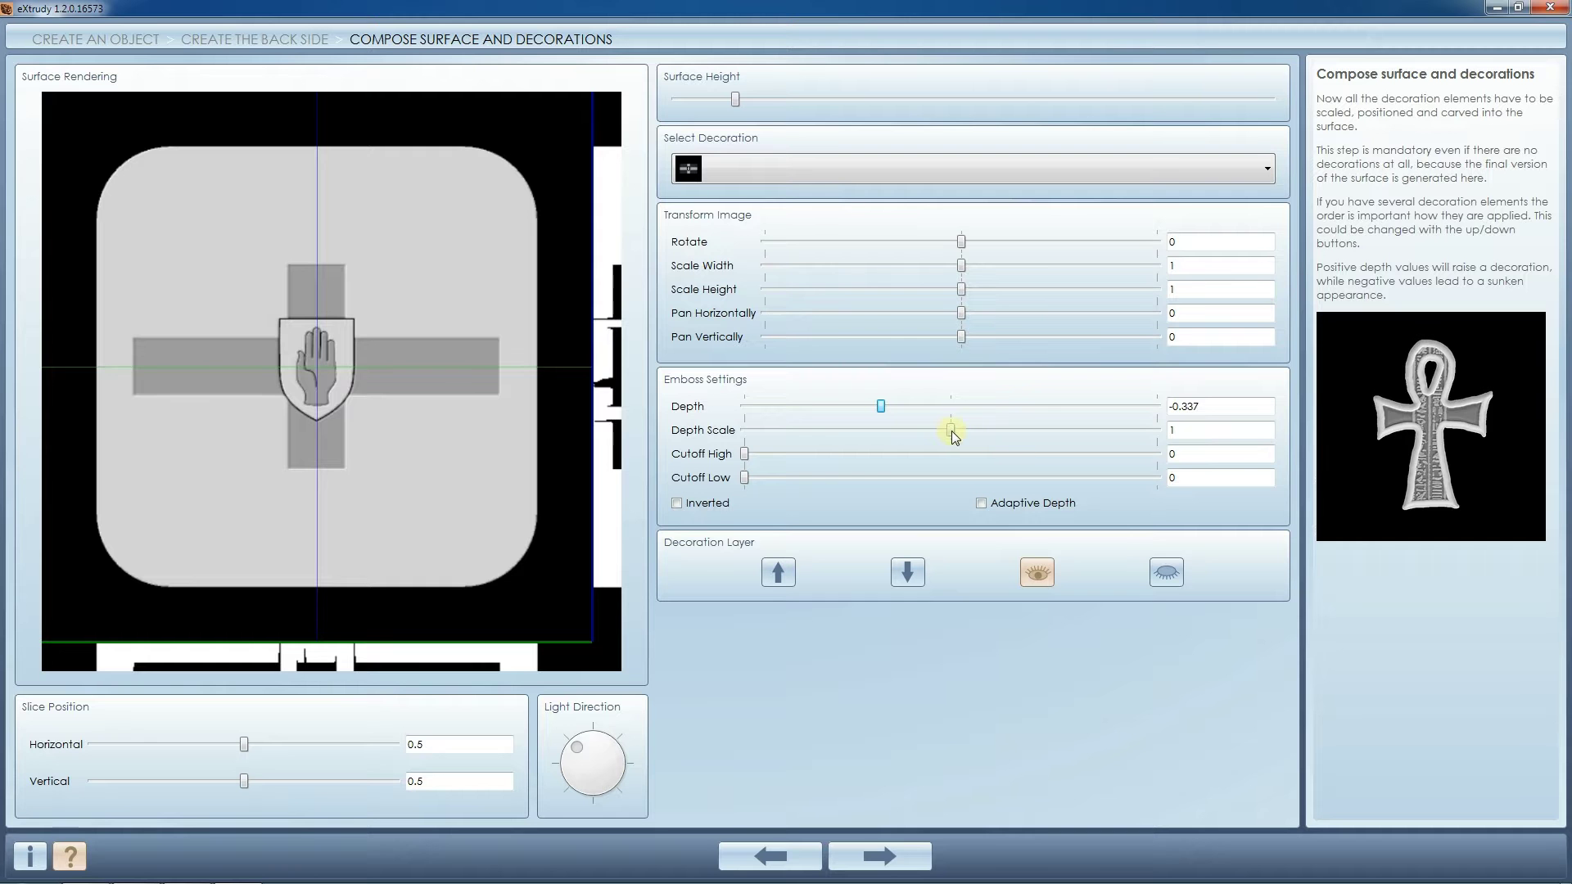
- Set the flag's depth scale to 0.1927 and finish composing the back side
drag(951, 430, 767, 428)
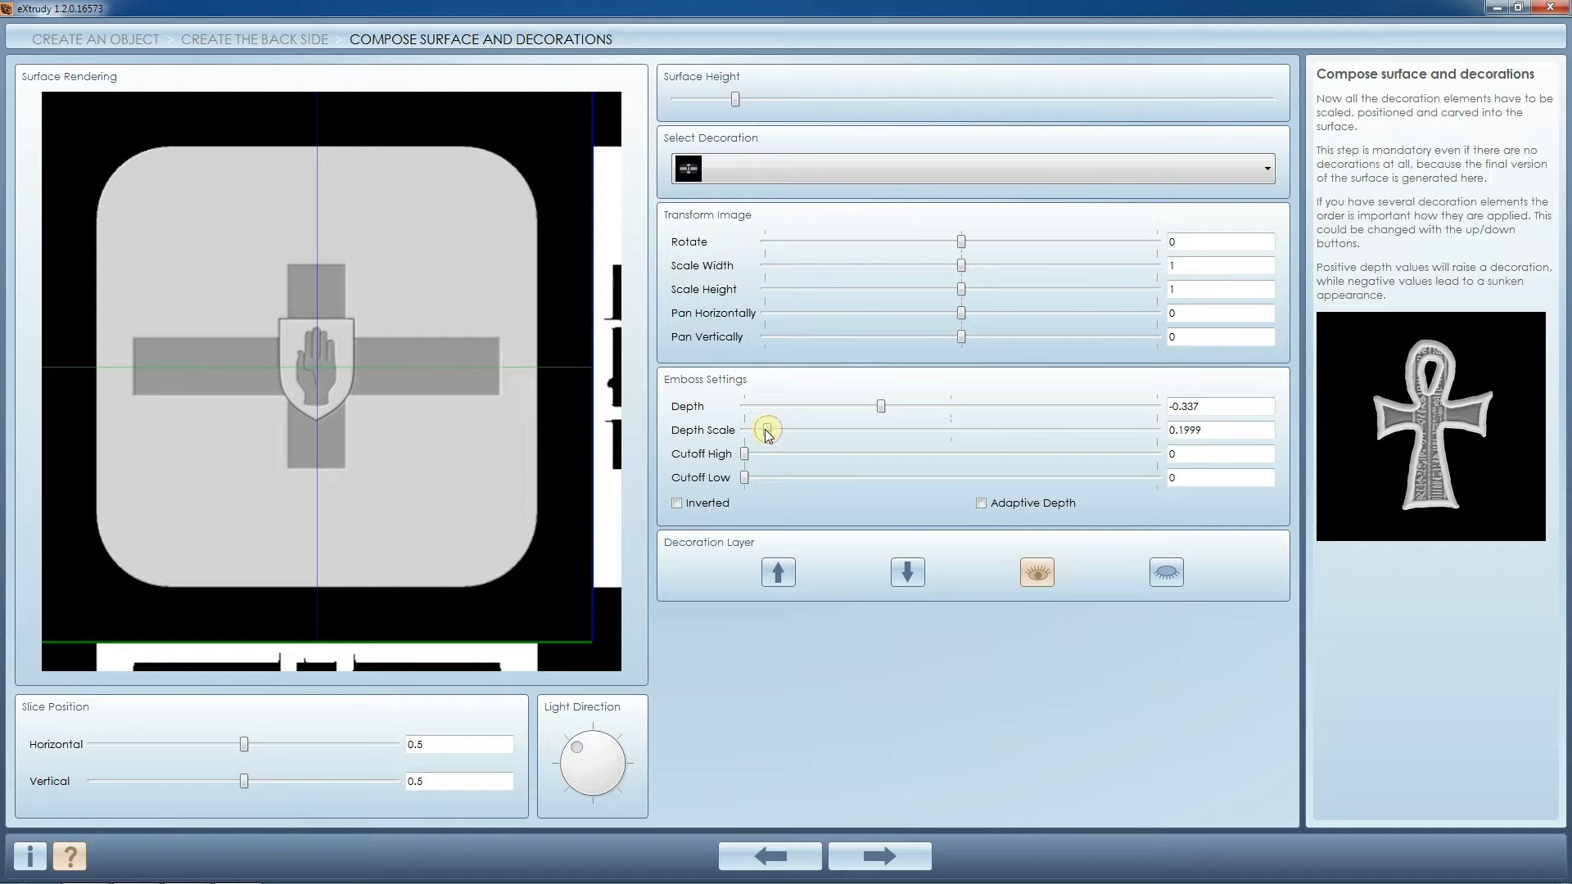
drag(768, 434, 764, 431)
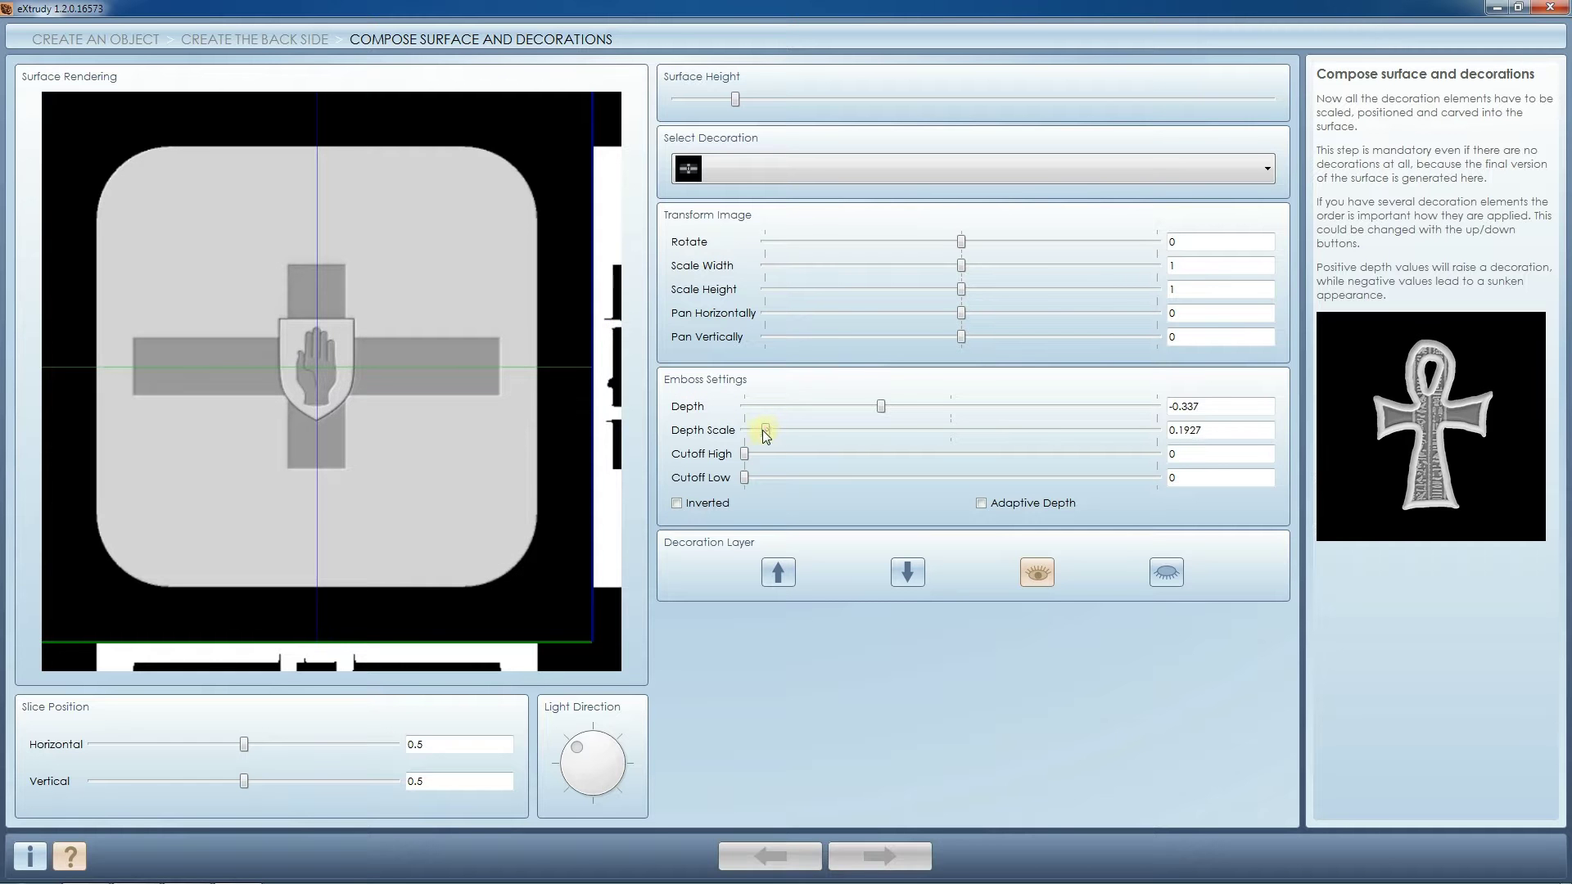
click(858, 859)
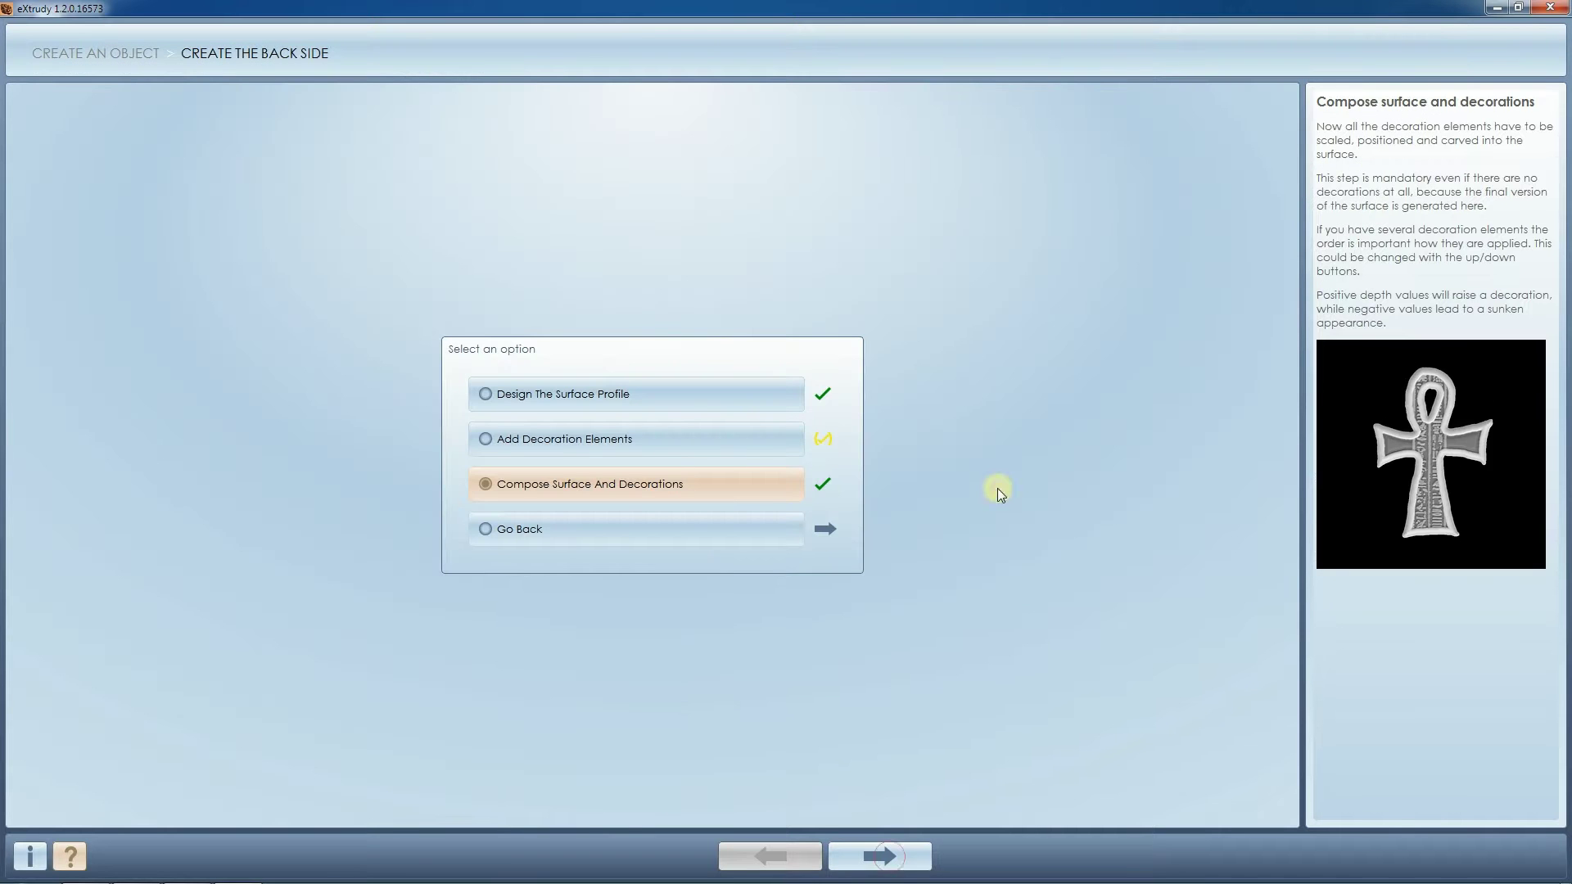
- Add another new decoration element to the back side, using text as its image source
click(639, 439)
click(882, 856)
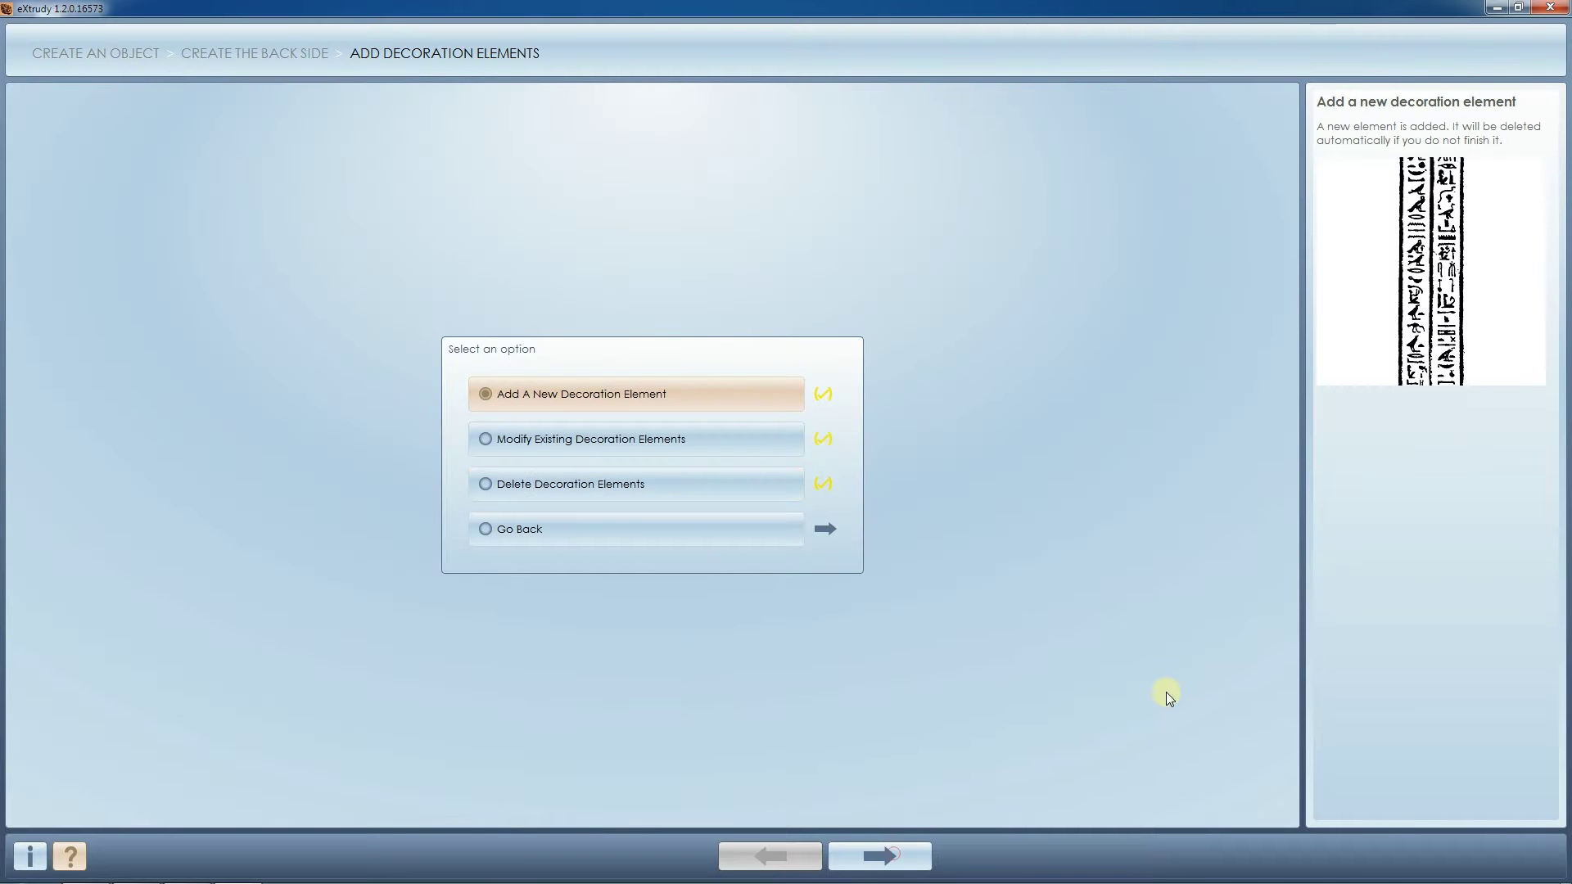
click(903, 856)
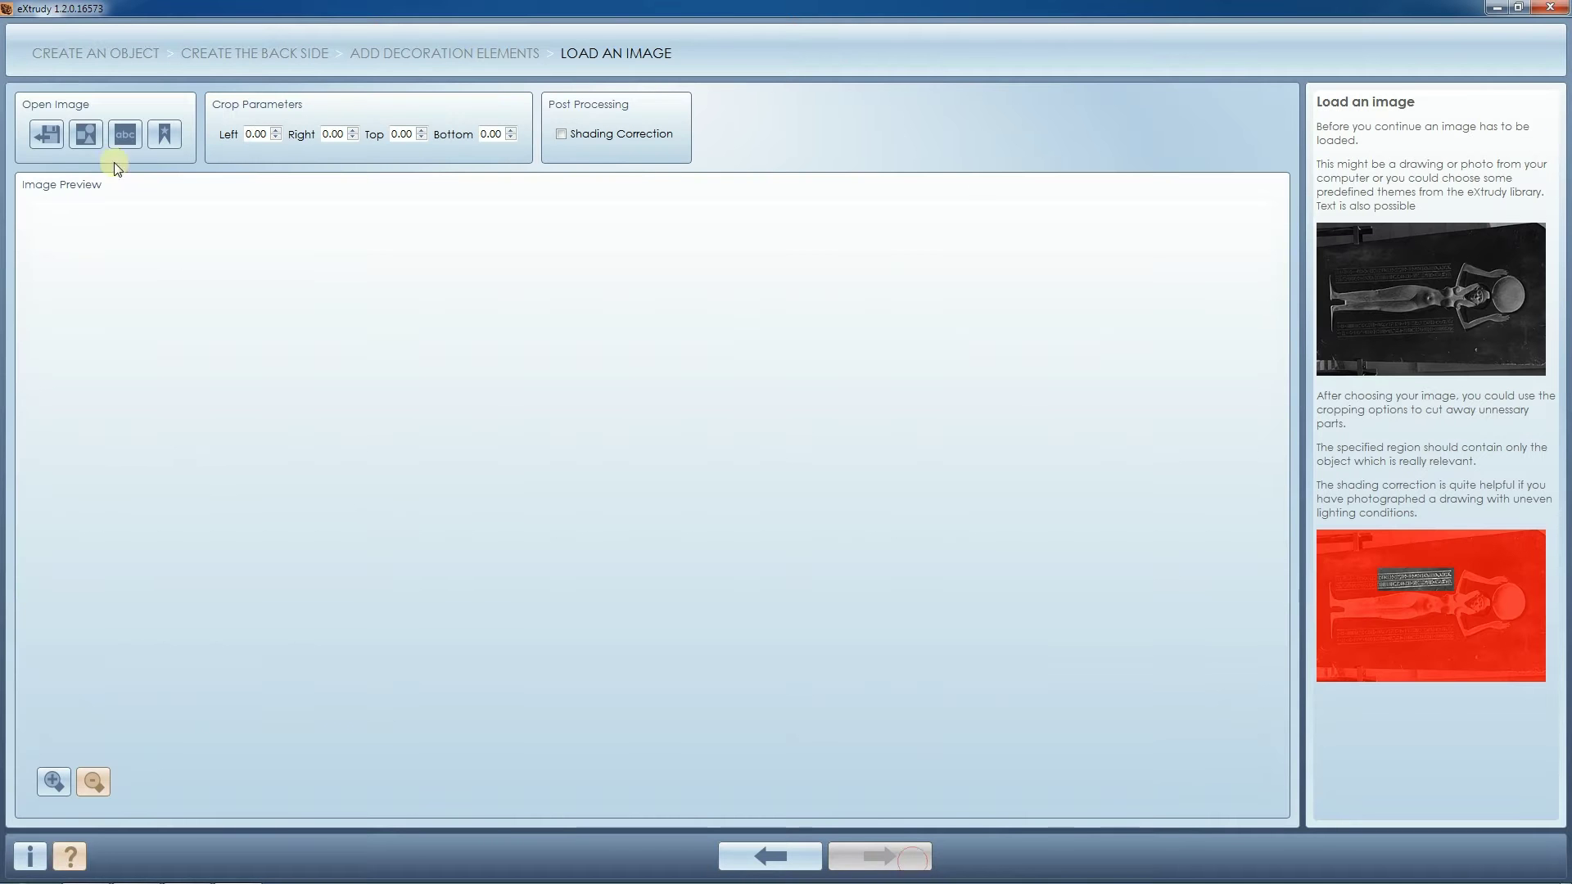
click(124, 134)
- Choose the Old English Text MT font and enter the text "Ulster" for the decoration
click(993, 301)
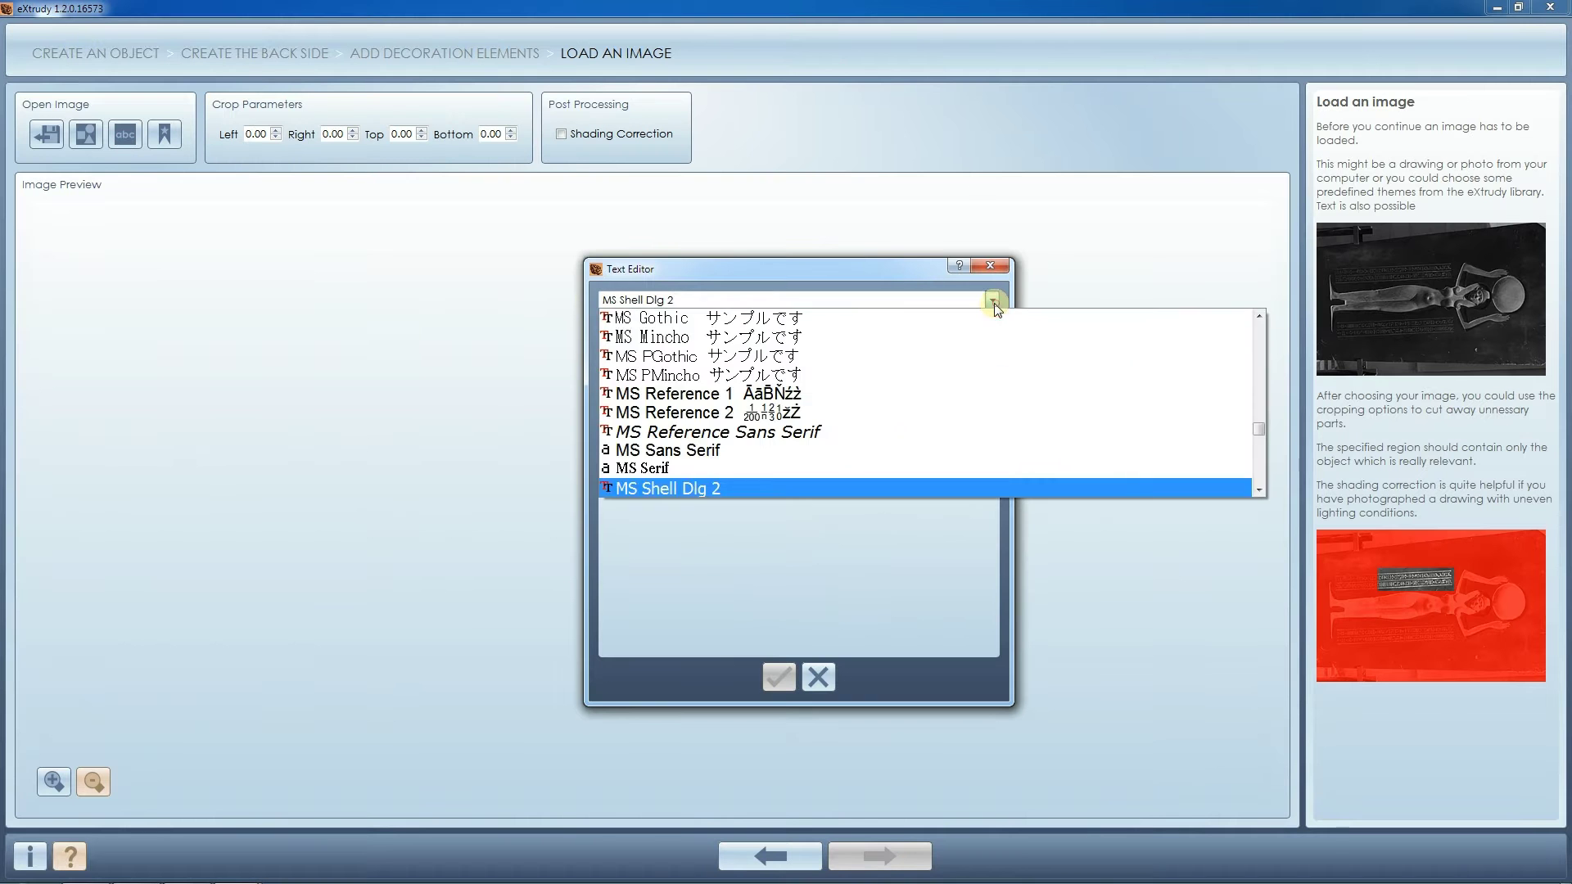
drag(1261, 429, 1264, 439)
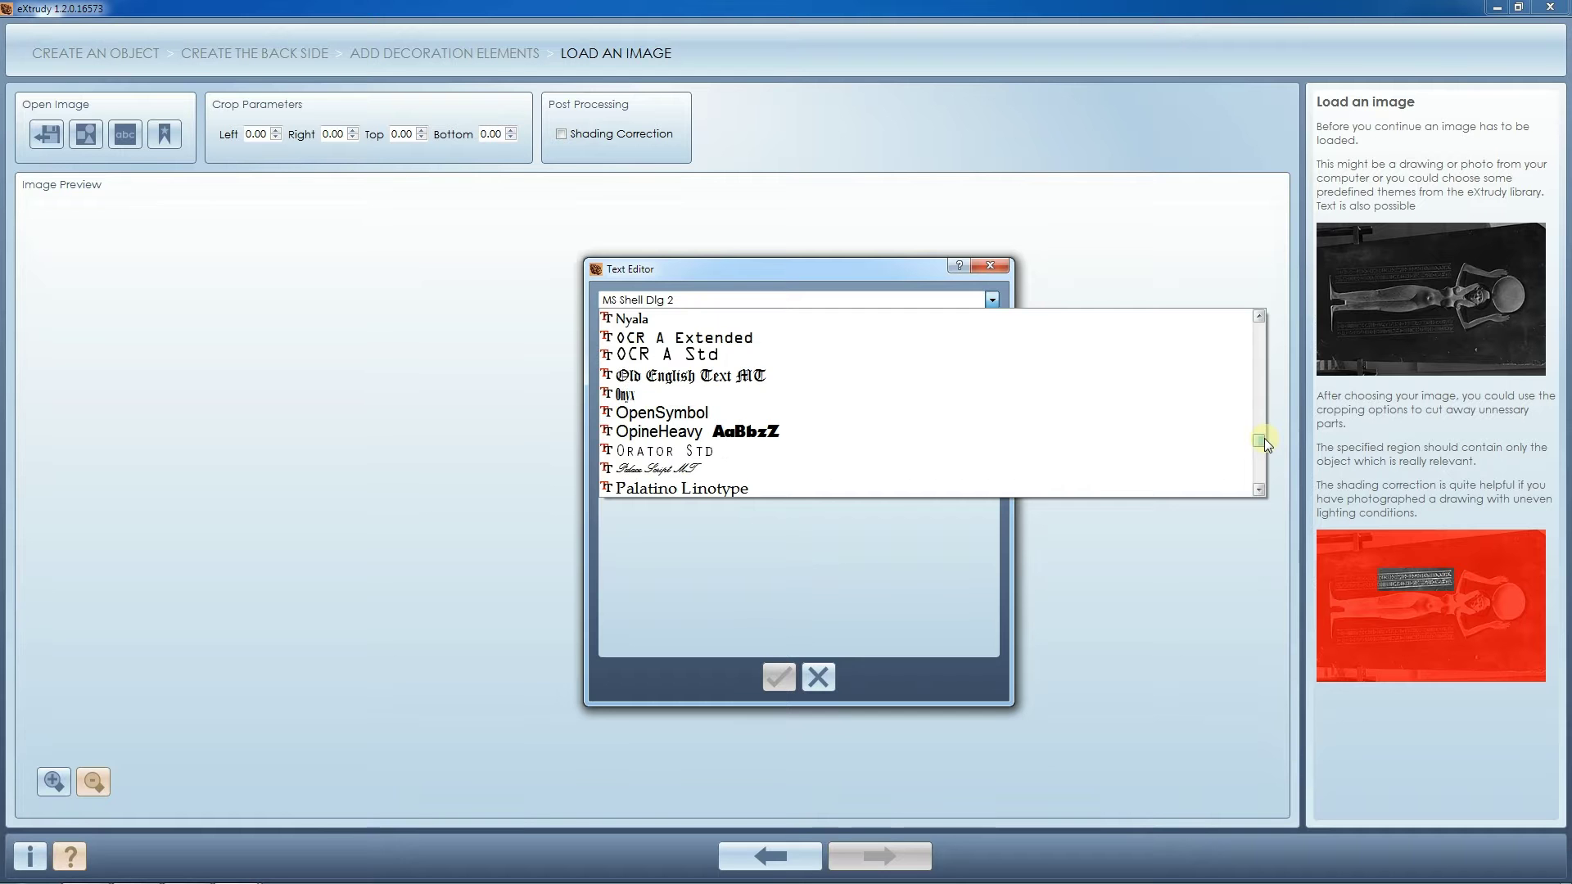
click(728, 373)
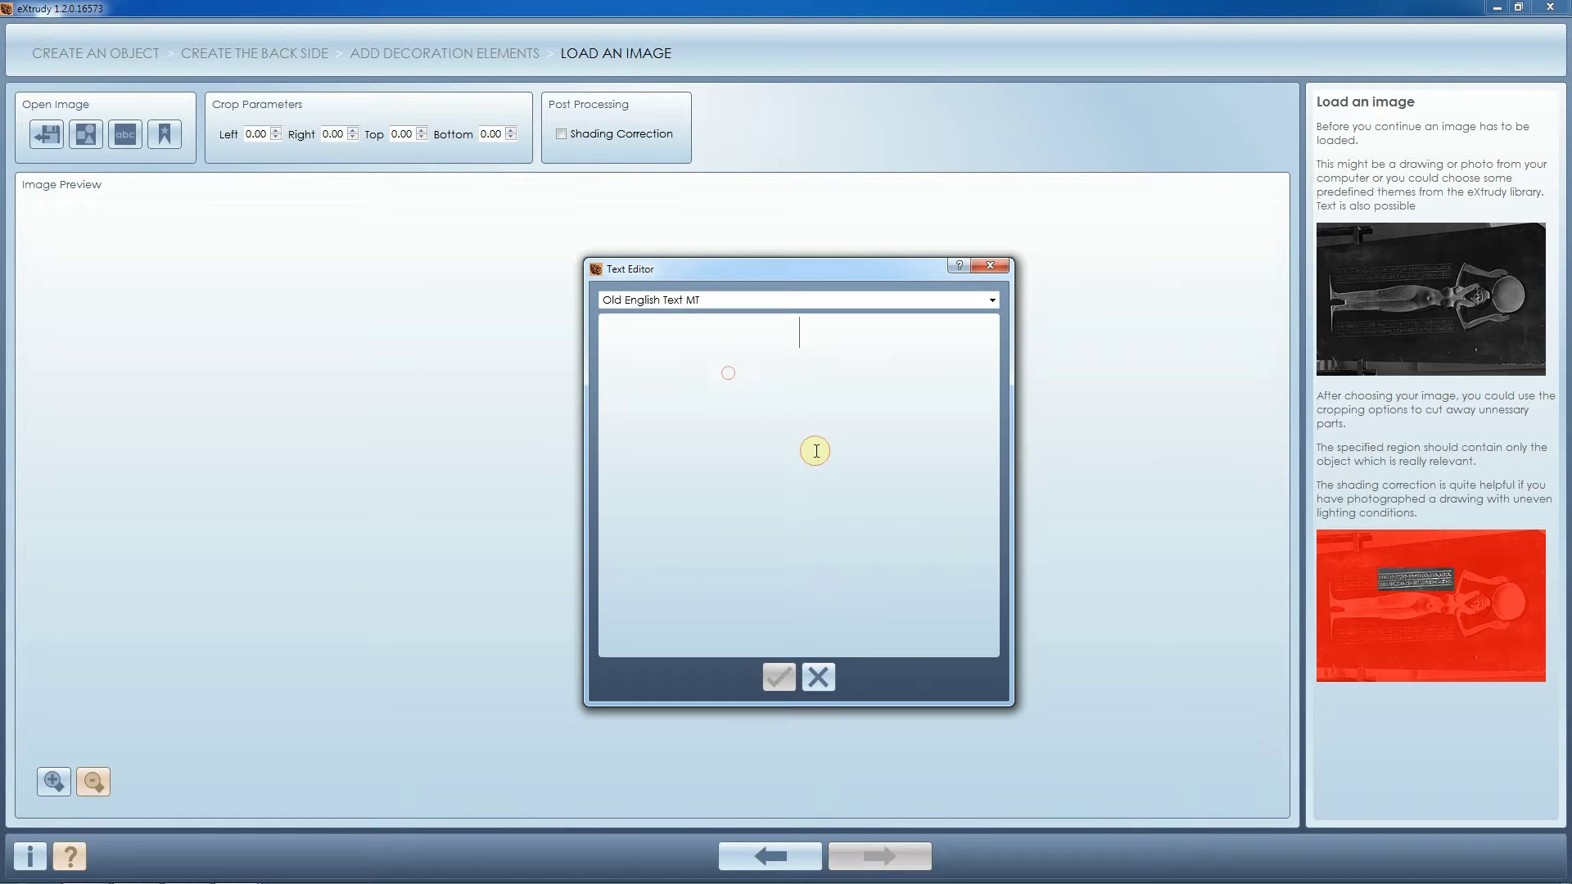
click(817, 450)
text(Ulster)
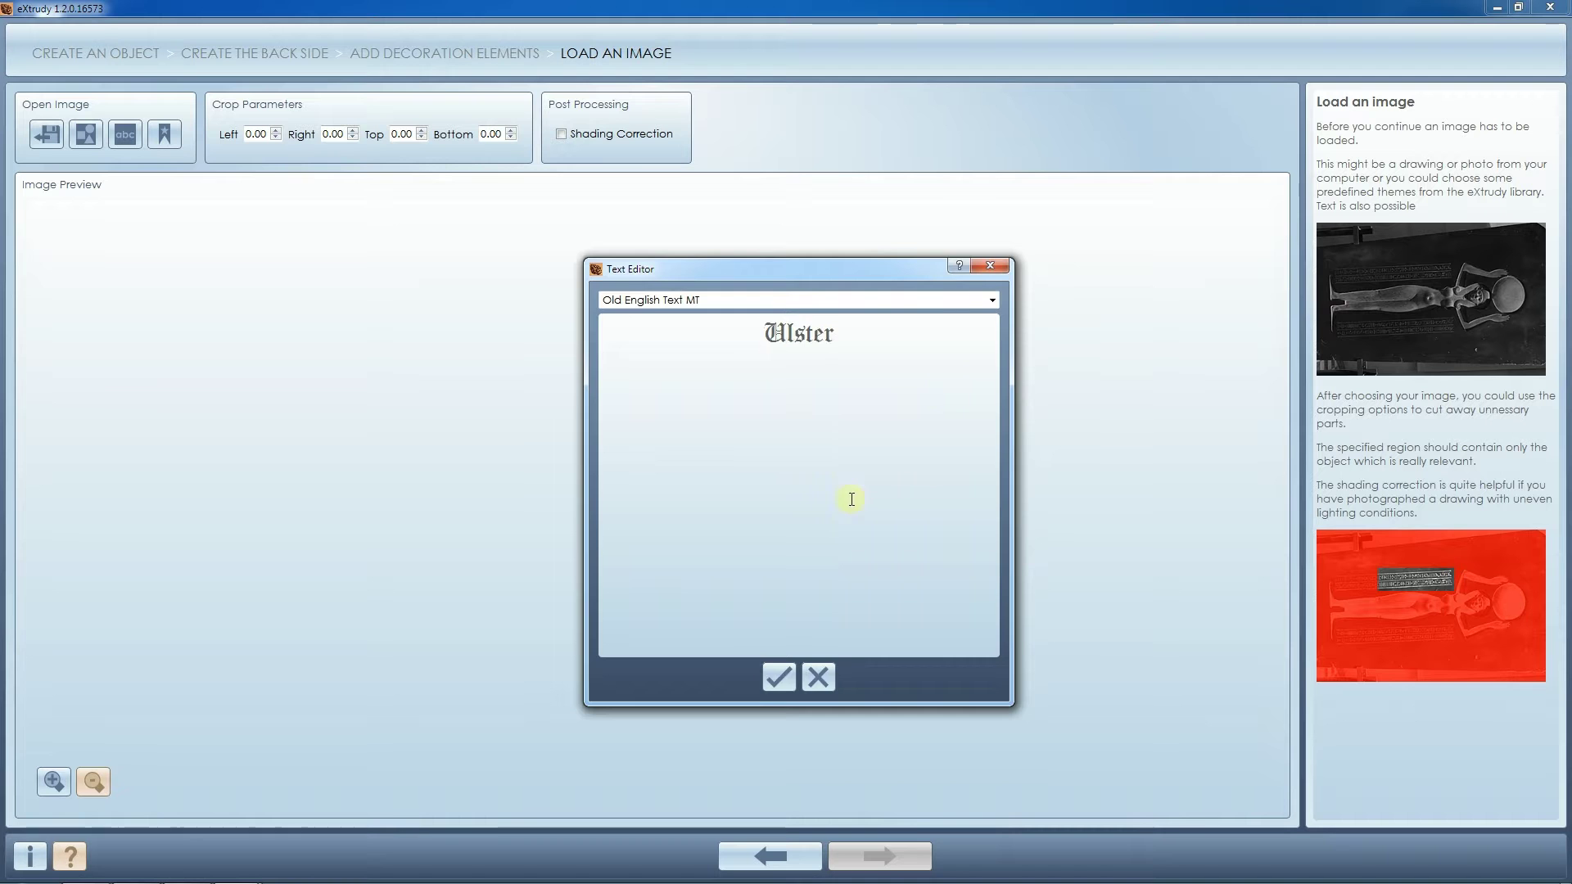
click(779, 677)
- Scale the Ulster text's width and height to 0.64 and finish the element without filter, paint or engraving changes
click(907, 856)
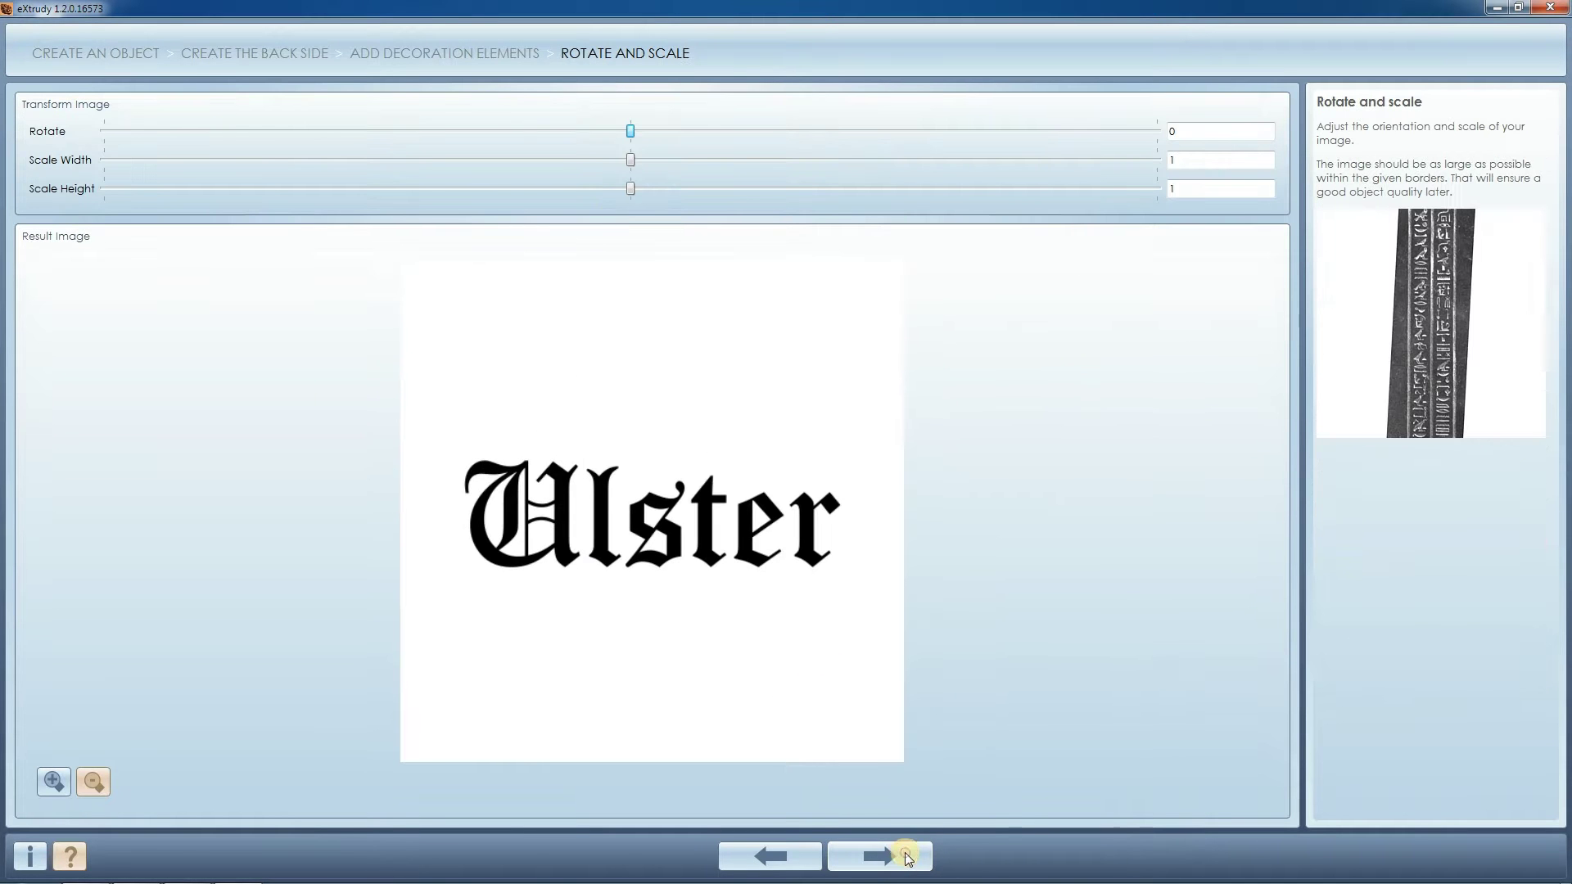
drag(631, 161, 342, 150)
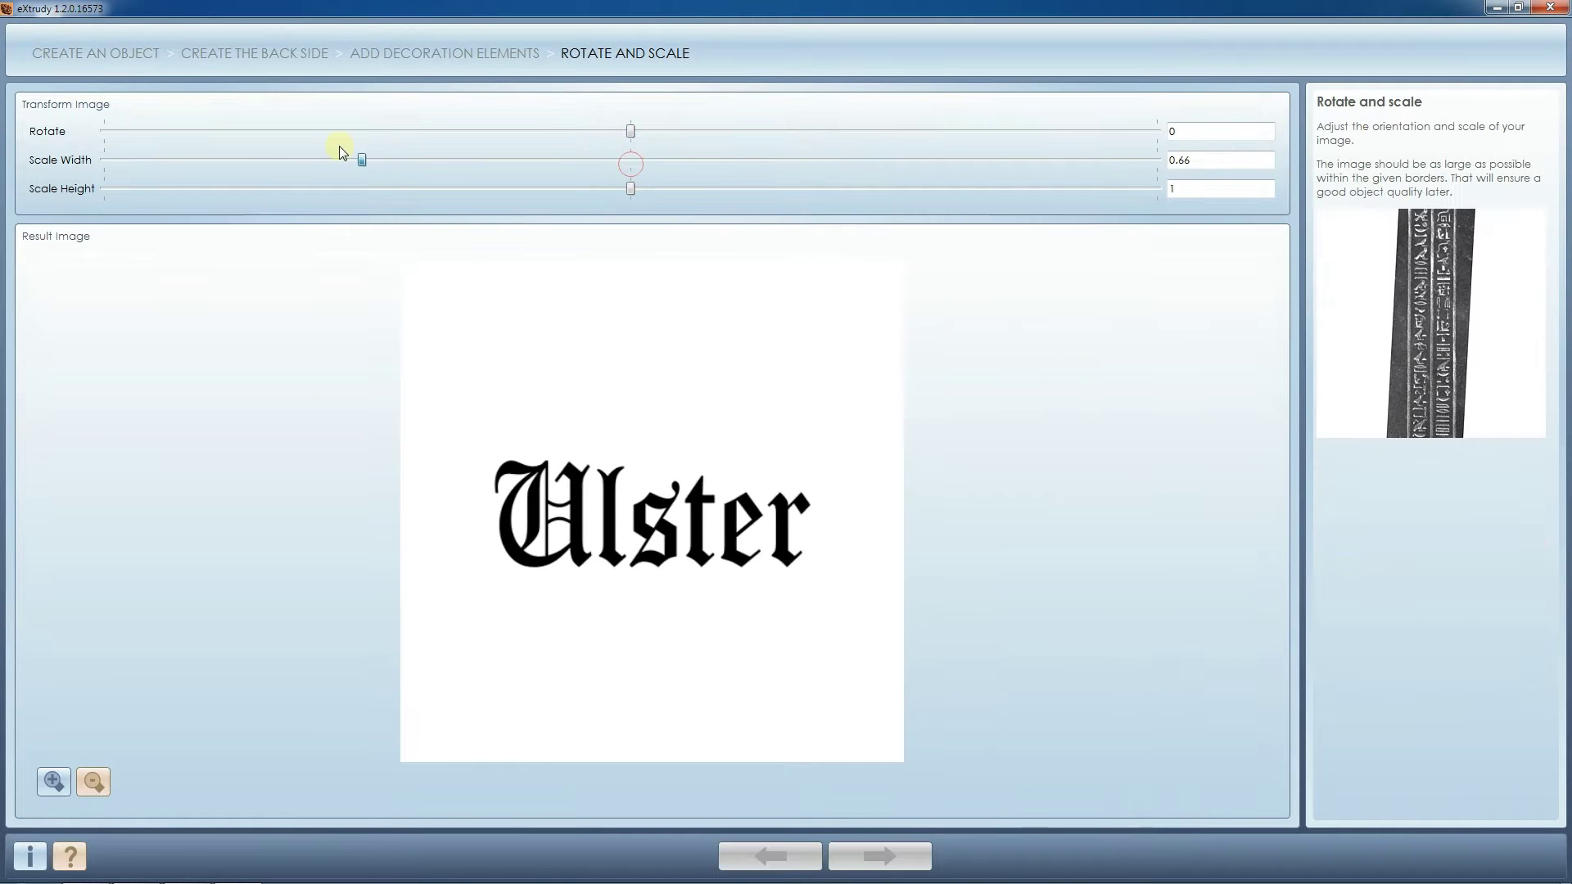
drag(631, 188, 347, 188)
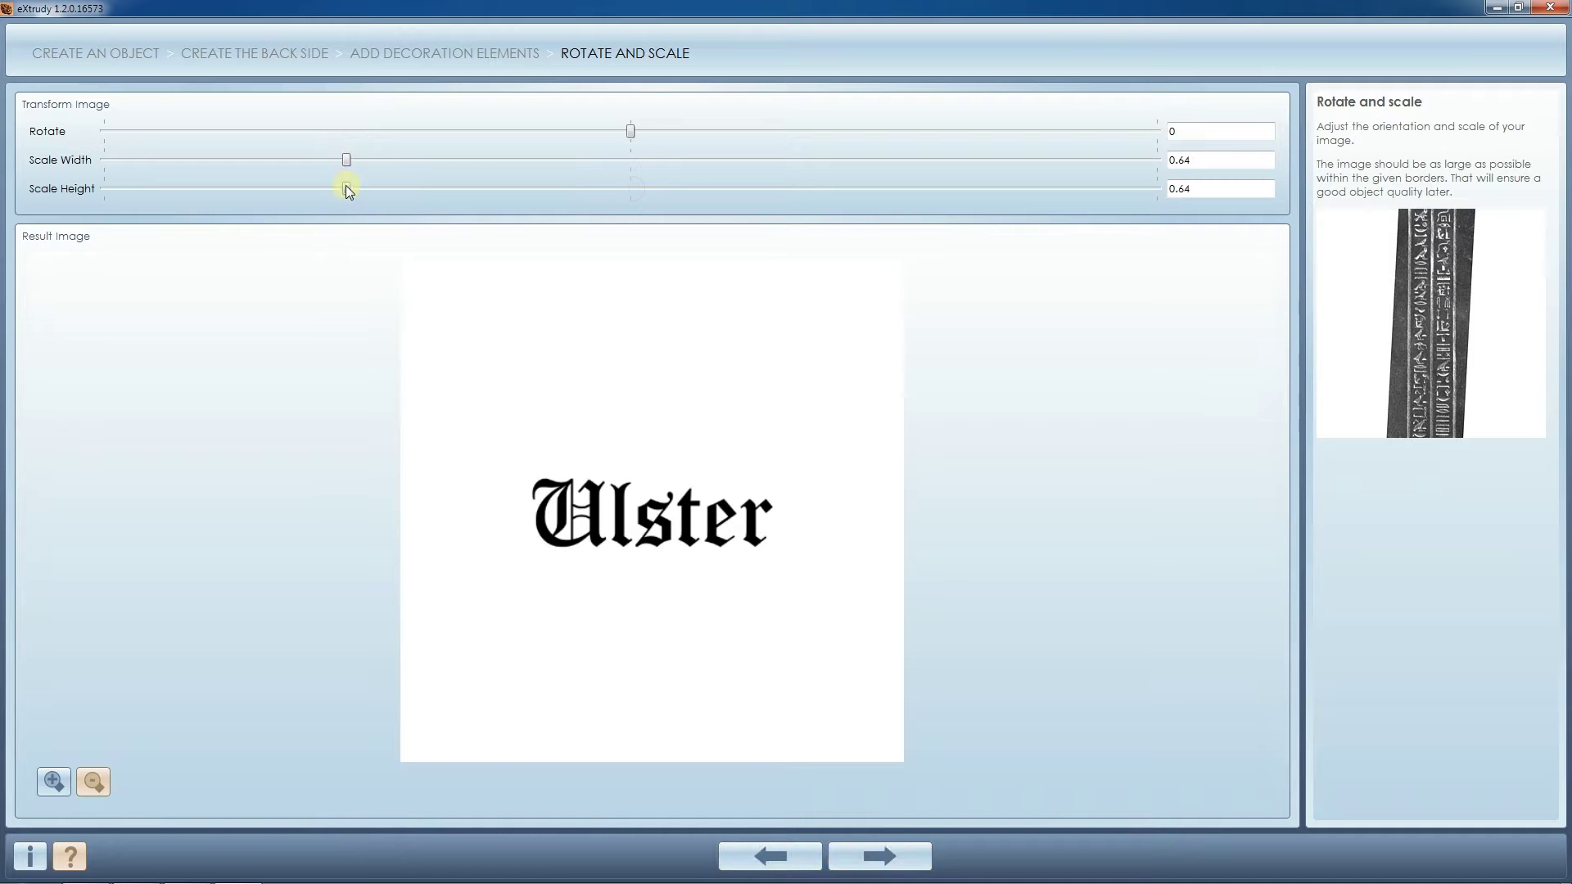
click(878, 855)
click(888, 855)
click(896, 857)
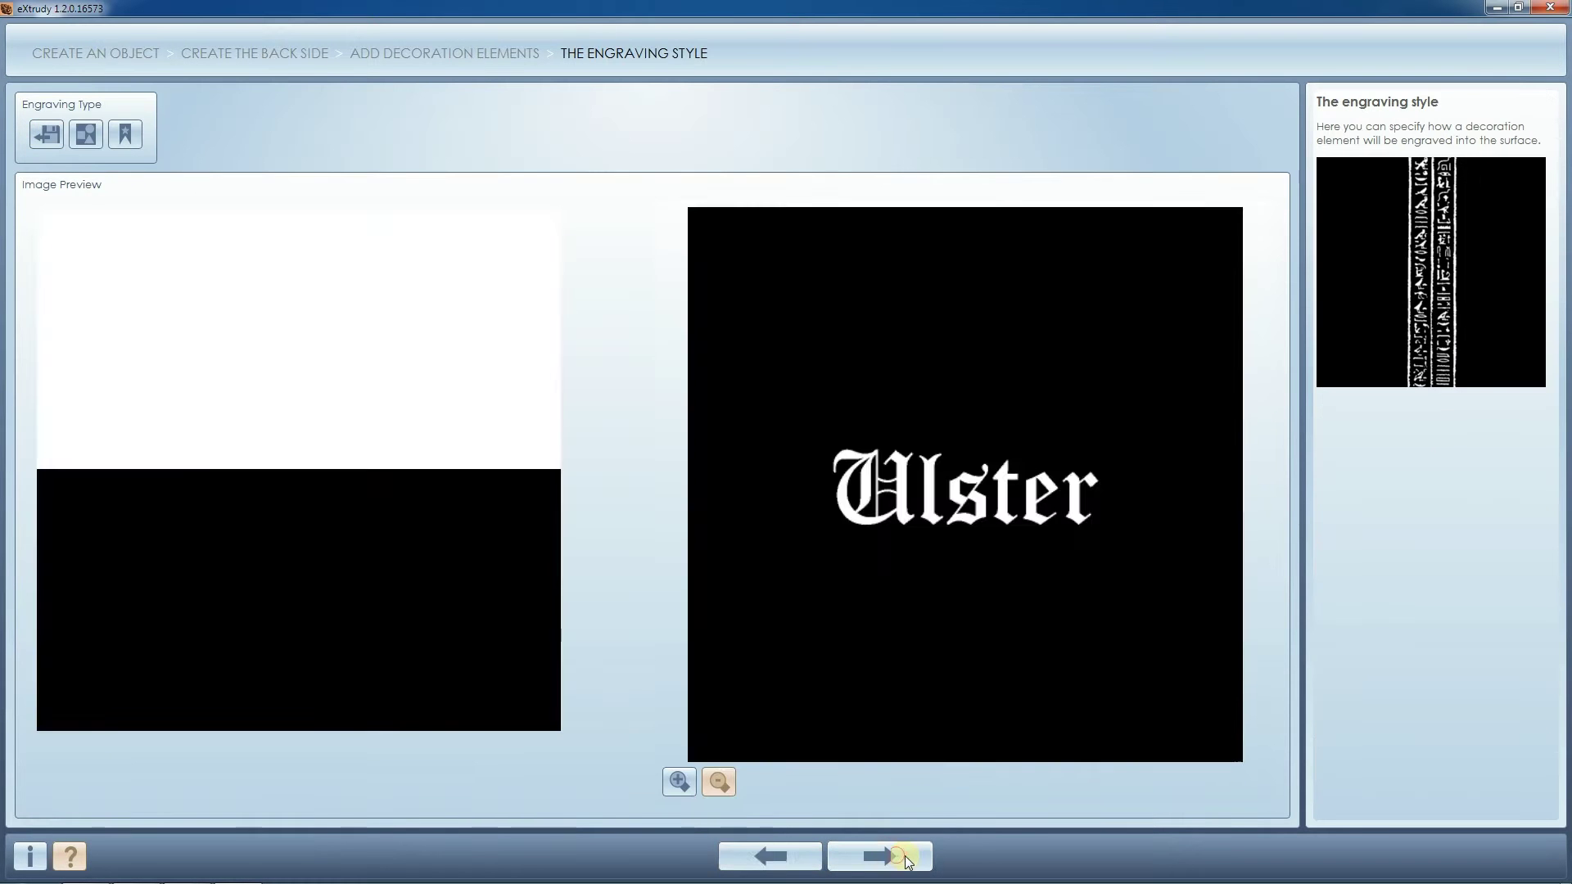
click(901, 856)
- Compose the back side again and move the Ulster text decoration up one place in the layer order
click(724, 497)
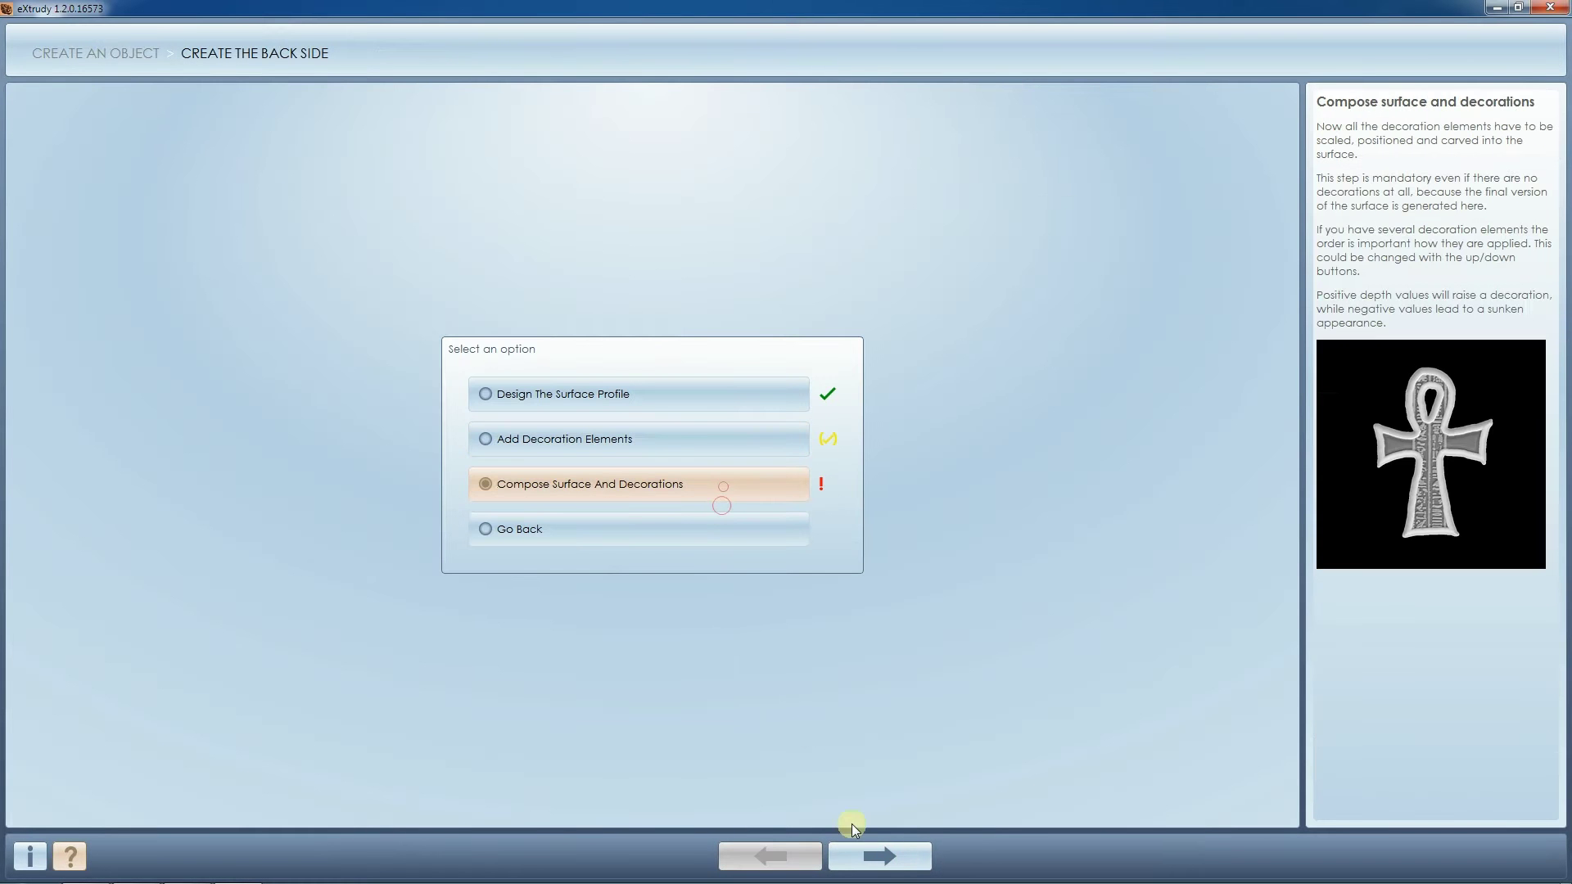
click(904, 856)
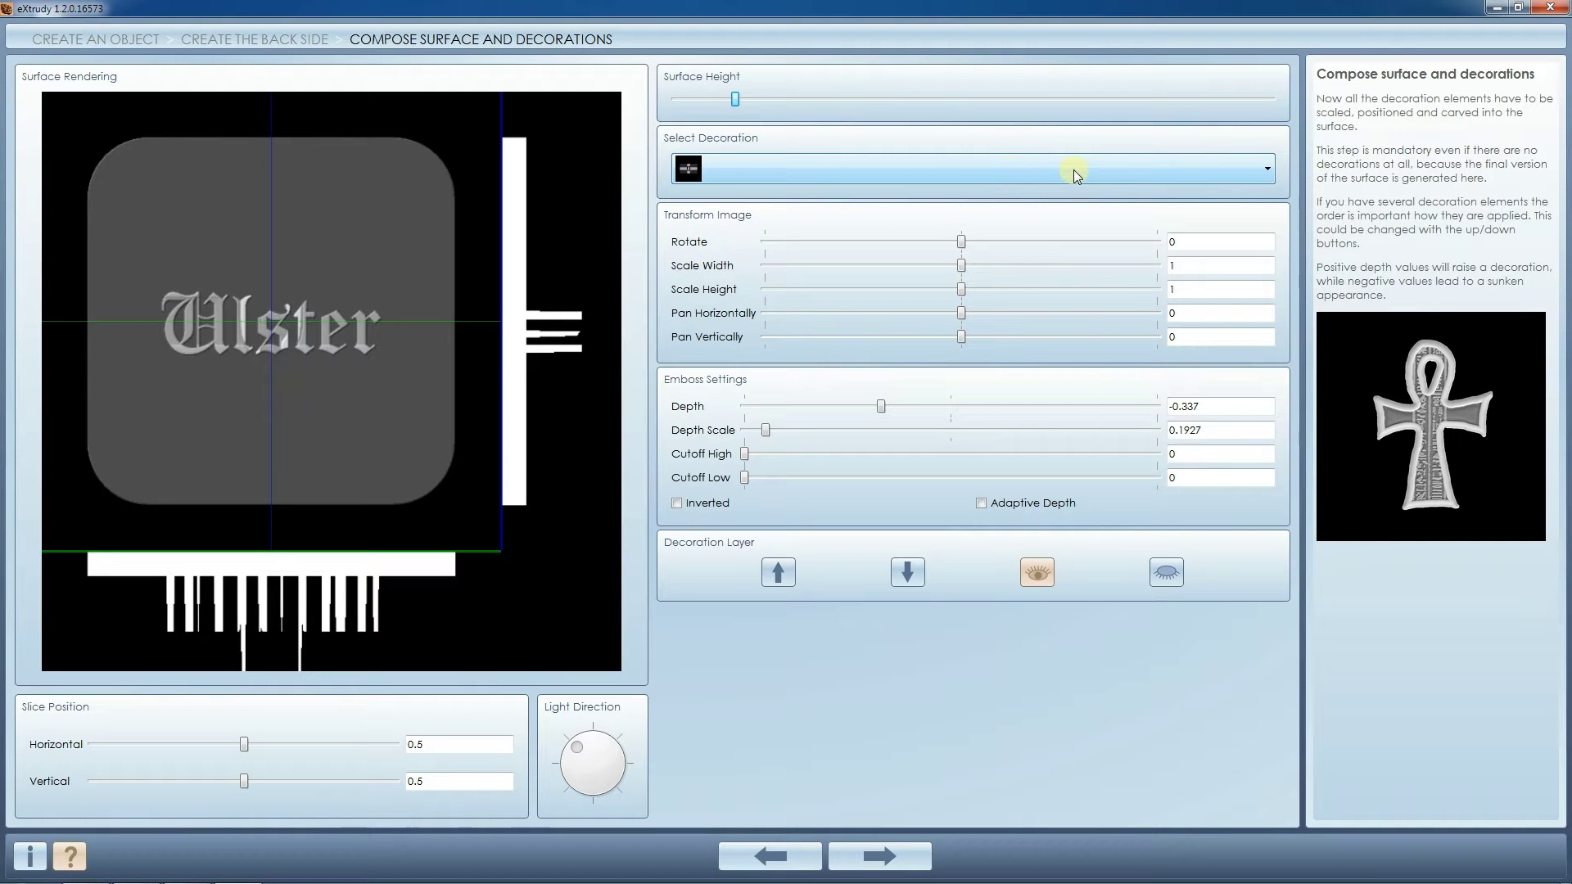
click(1268, 170)
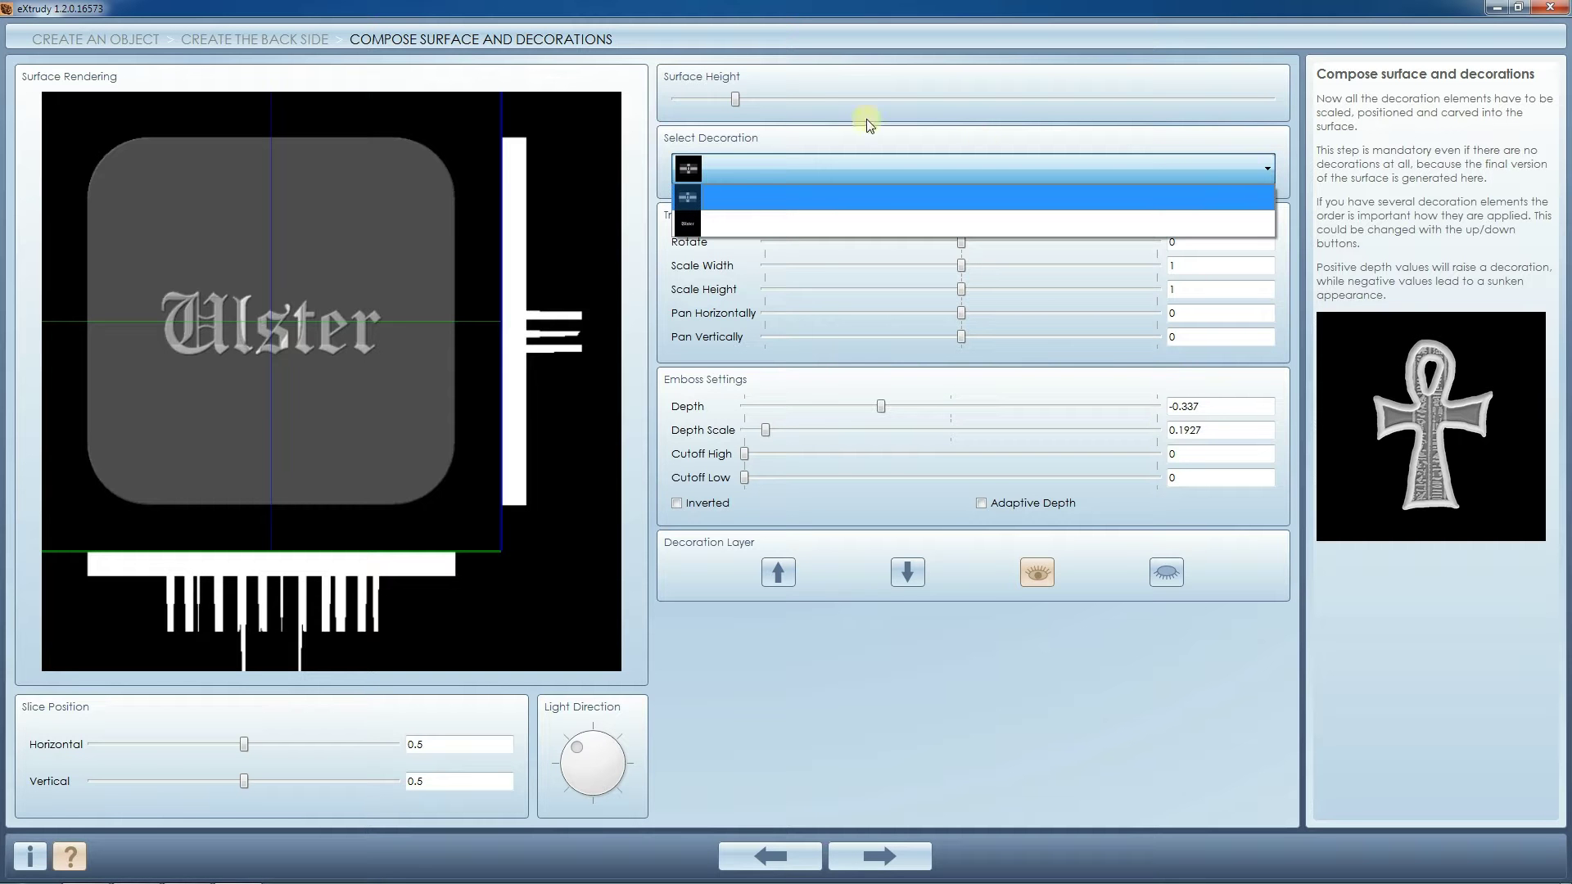
click(765, 229)
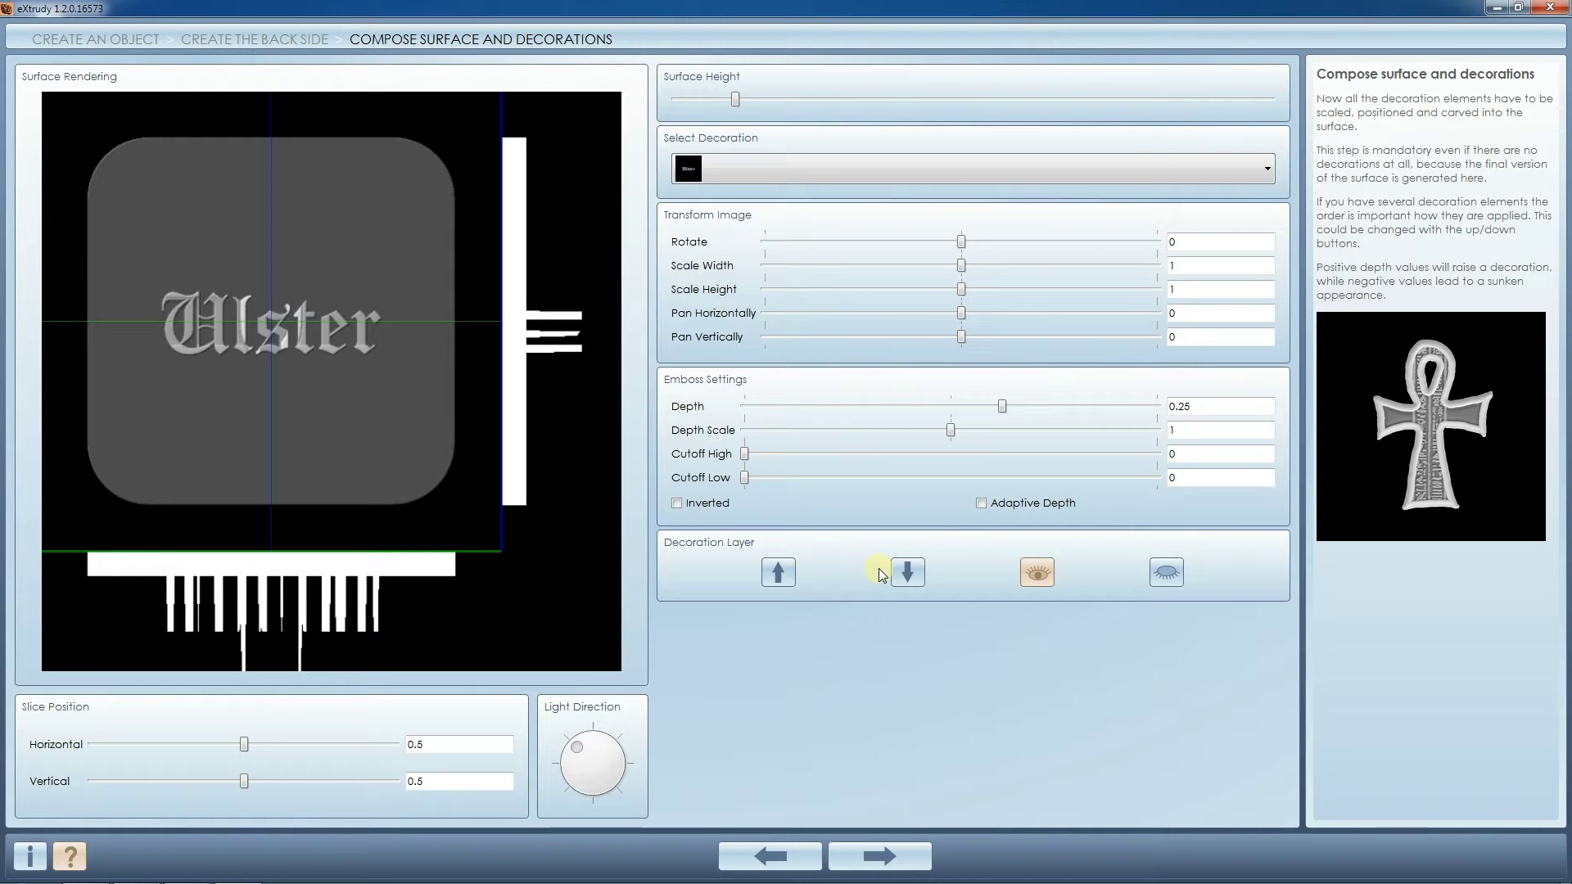
click(780, 571)
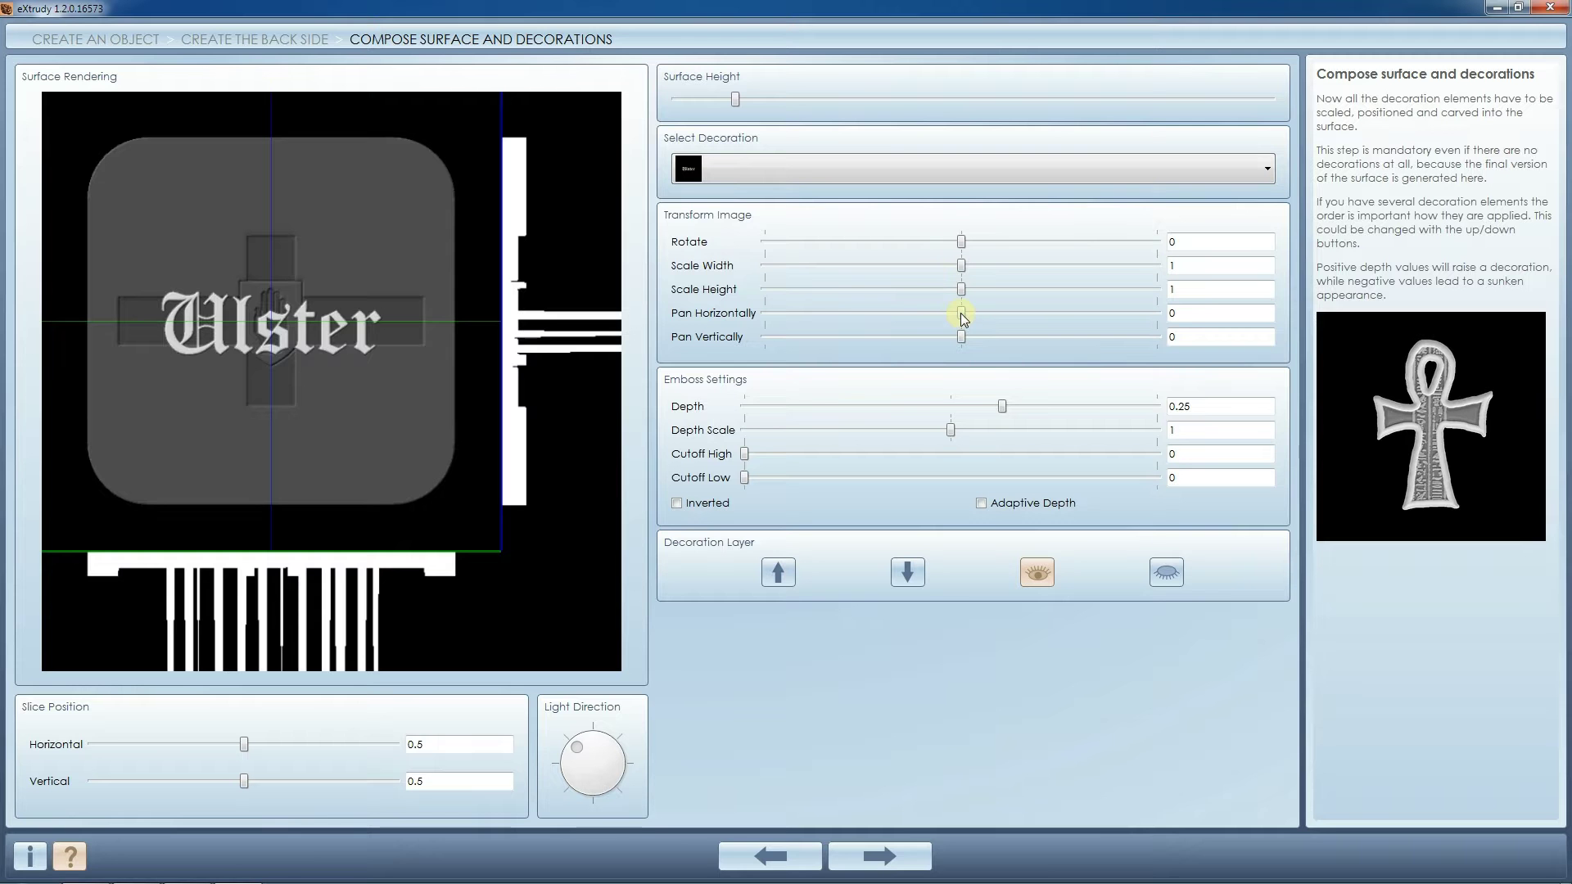
- Pan the Ulster text 0.006 horizontally and 0.203 vertically, and set its emboss depth to -0.349
drag(960, 313, 1003, 340)
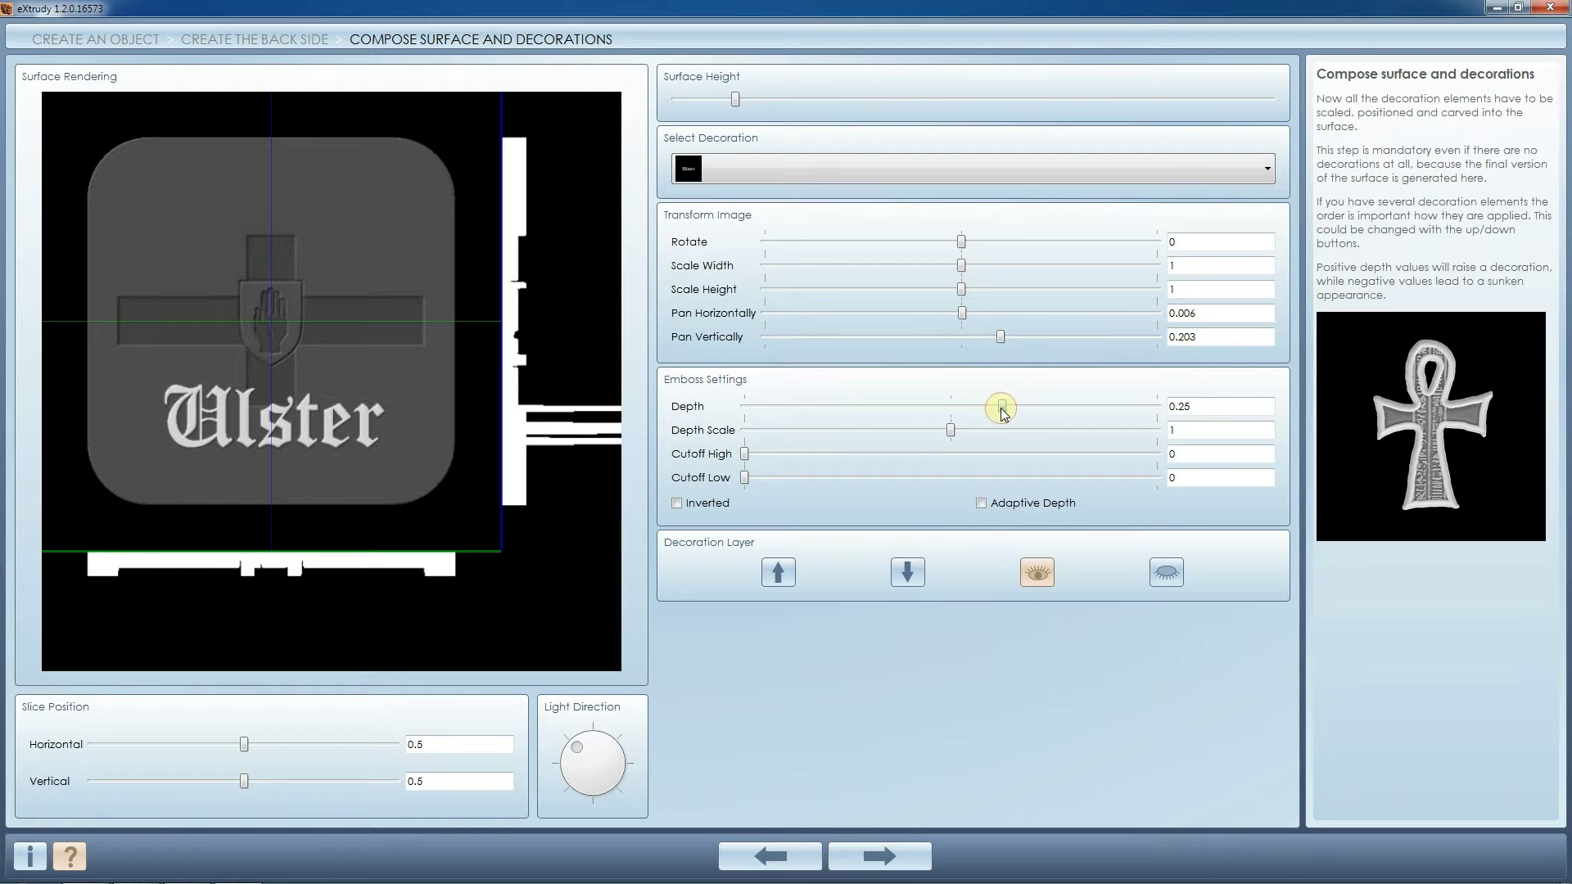
drag(1003, 407, 878, 407)
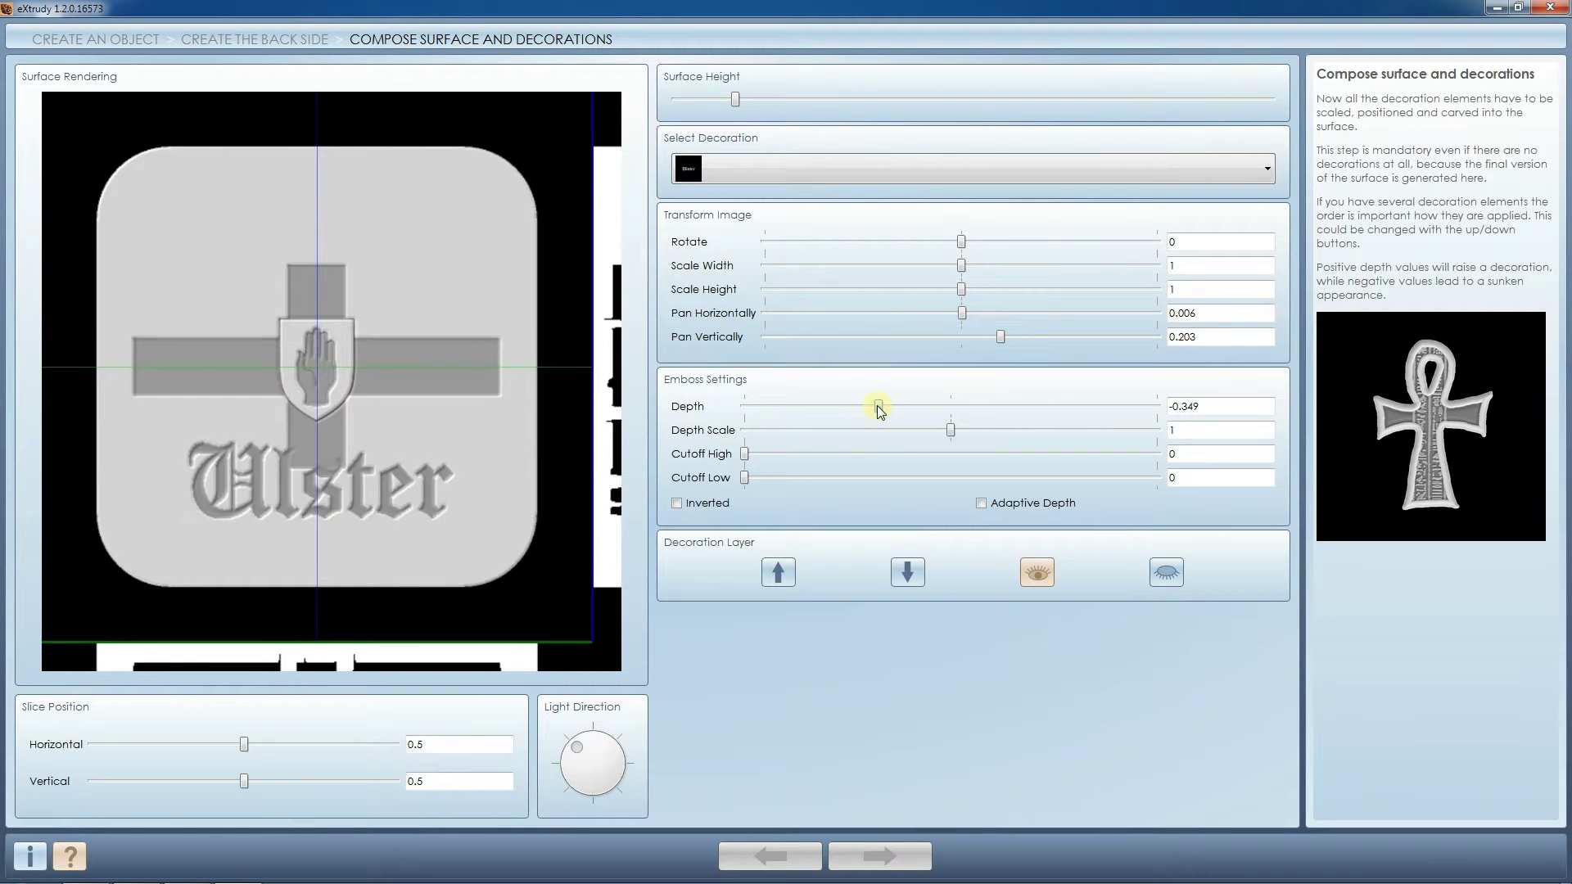
- Pan the flag decoration -0.002 horizontally and -0.094 vertically, and finish composing the back side
click(1139, 161)
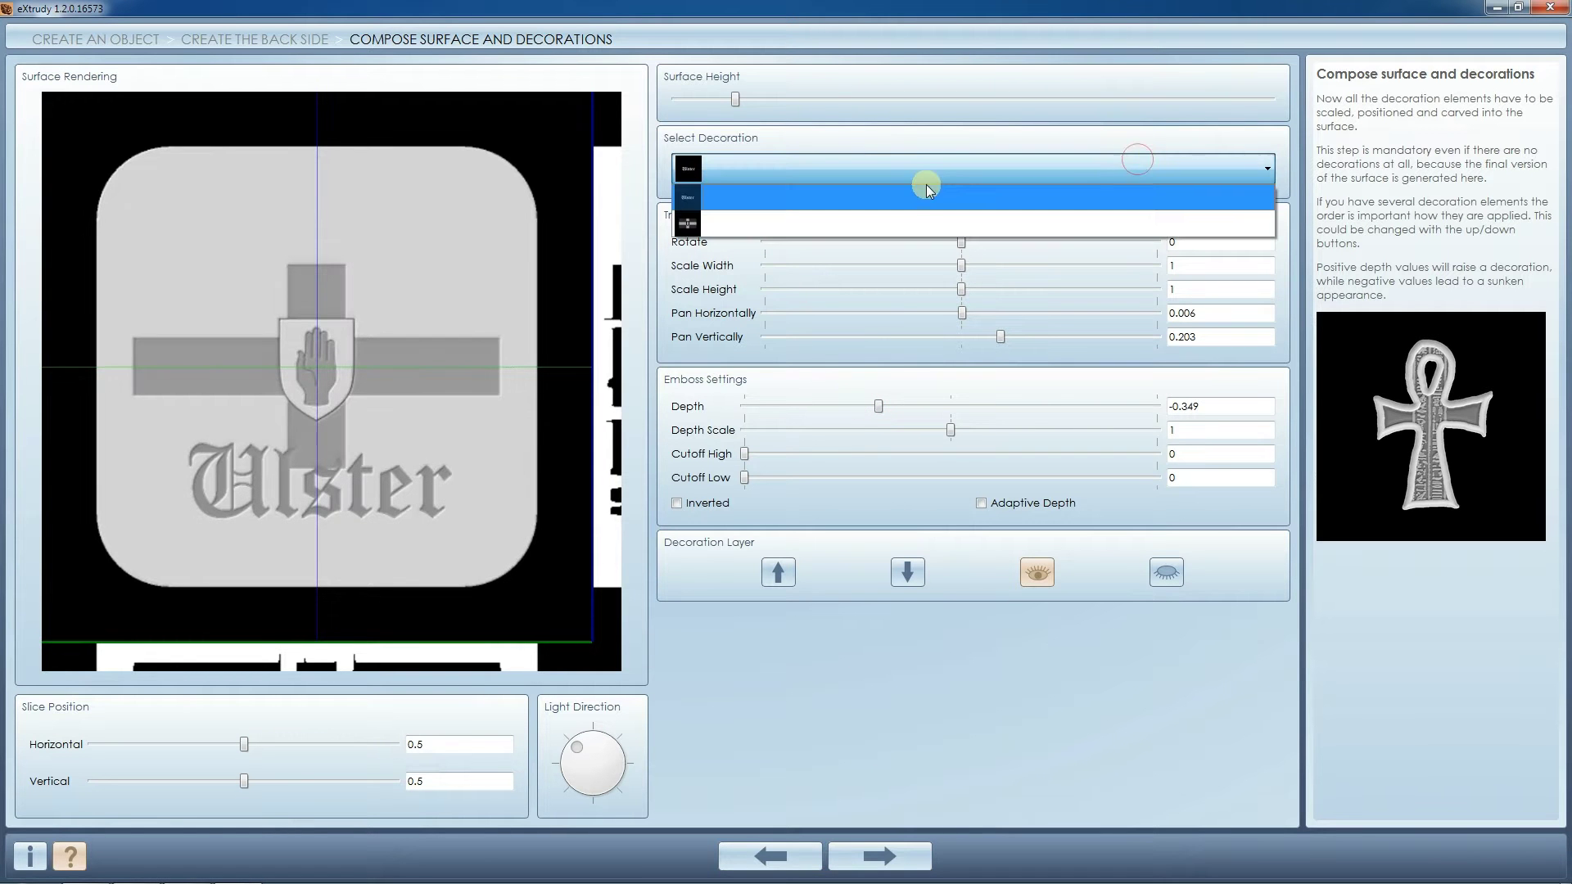
click(908, 223)
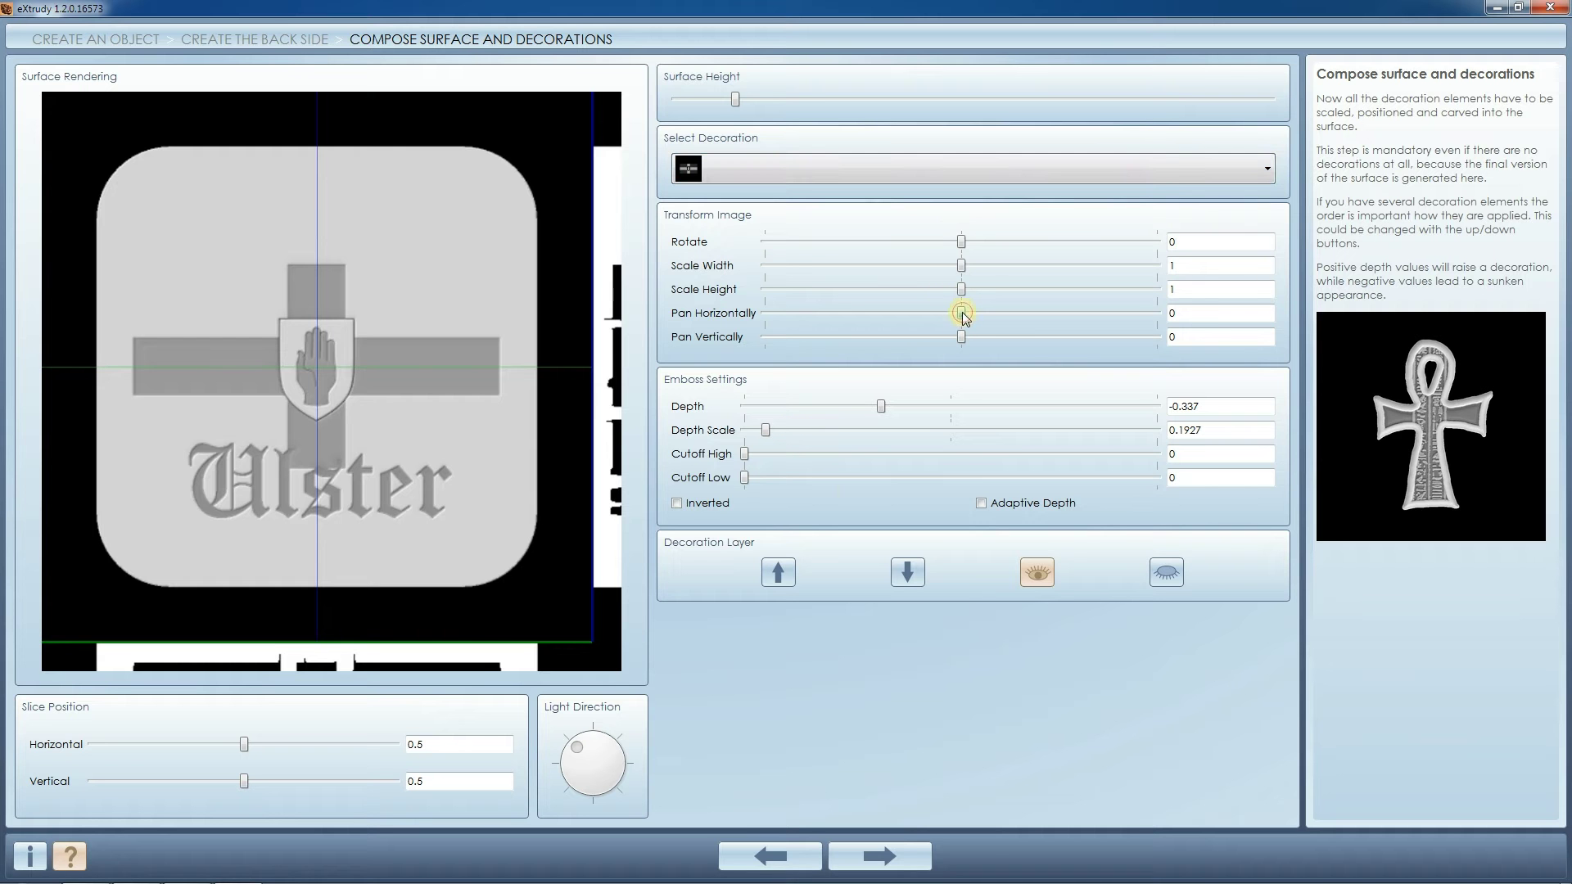
mouse_move(963, 315)
mouse_down()
mouse_move(965, 337)
mouse_move(959, 316)
mouse_move(962, 338)
mouse_move(946, 334)
mouse_up()
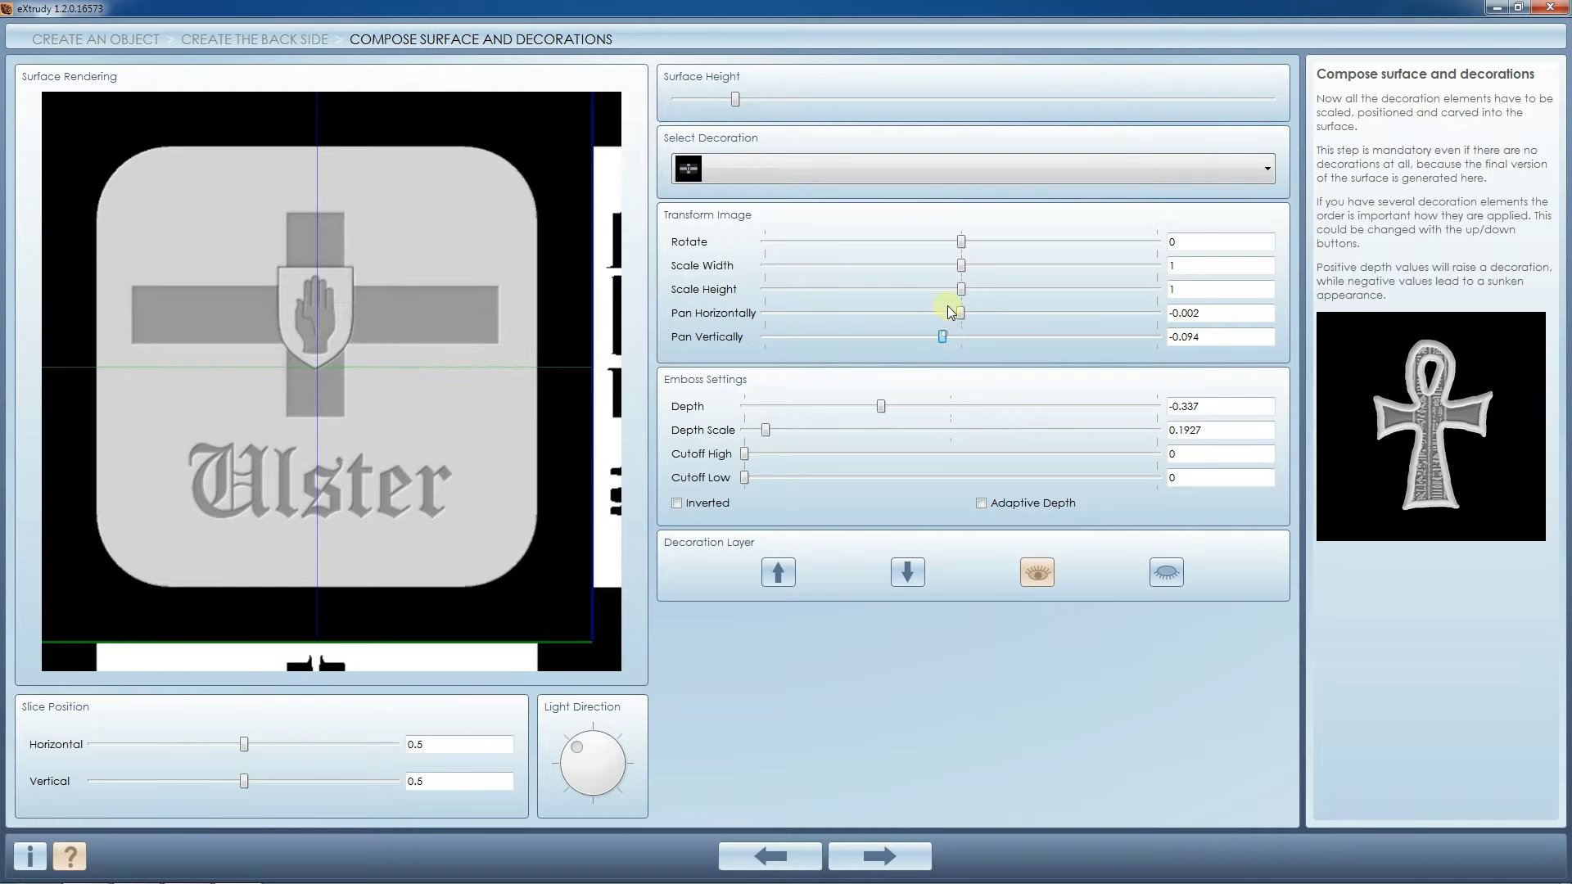
click(911, 862)
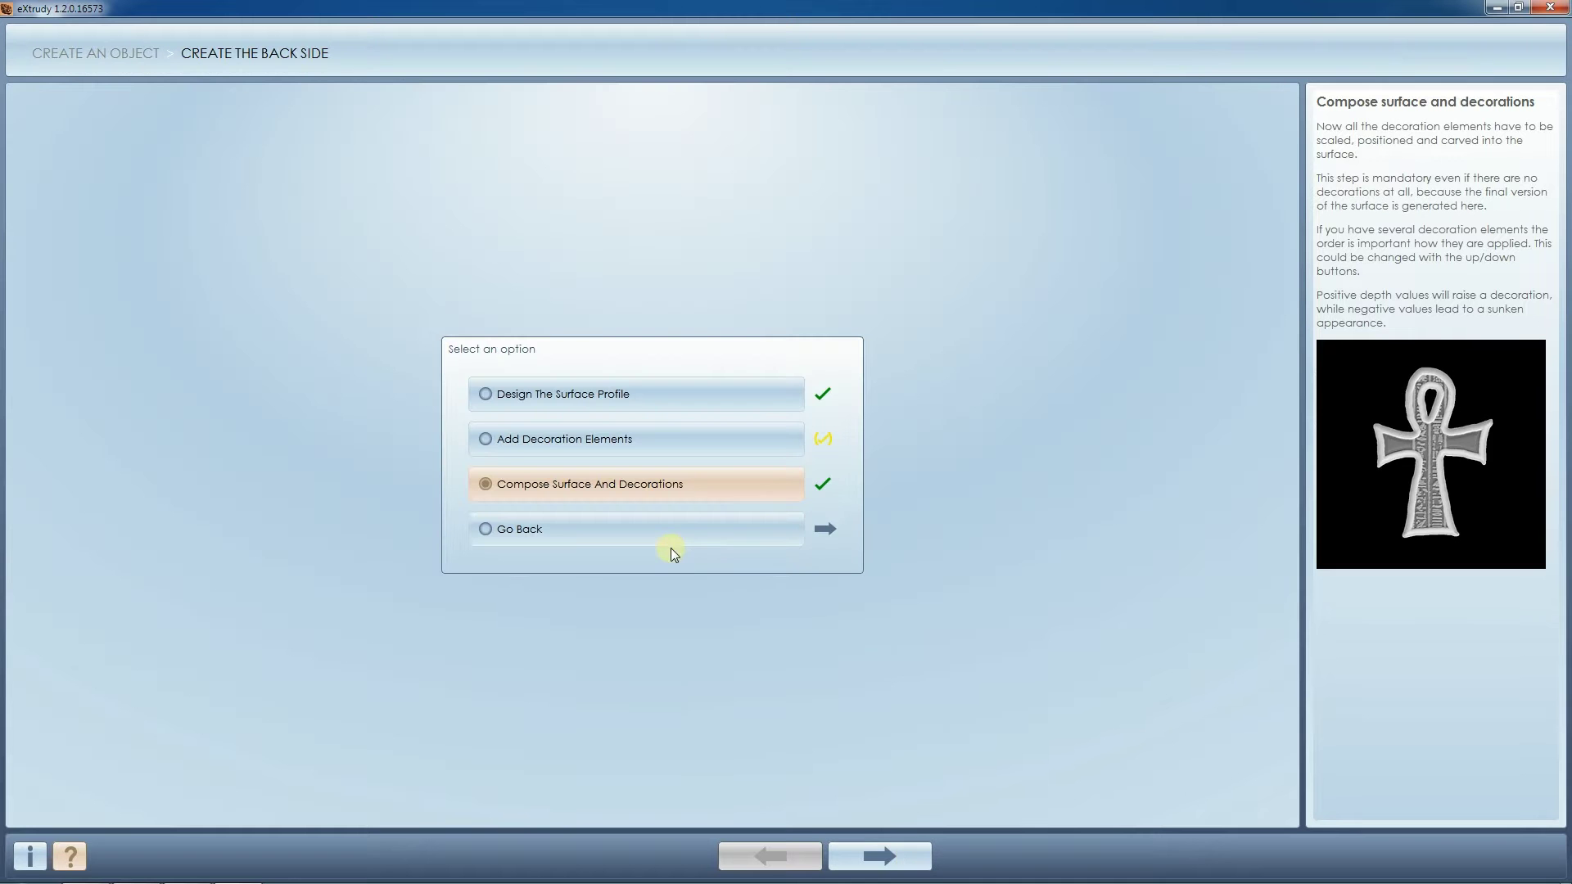
- Leave the back side and generate the composite 3D object with High Quality, 128000 points and Additive composition mode
click(680, 526)
click(894, 856)
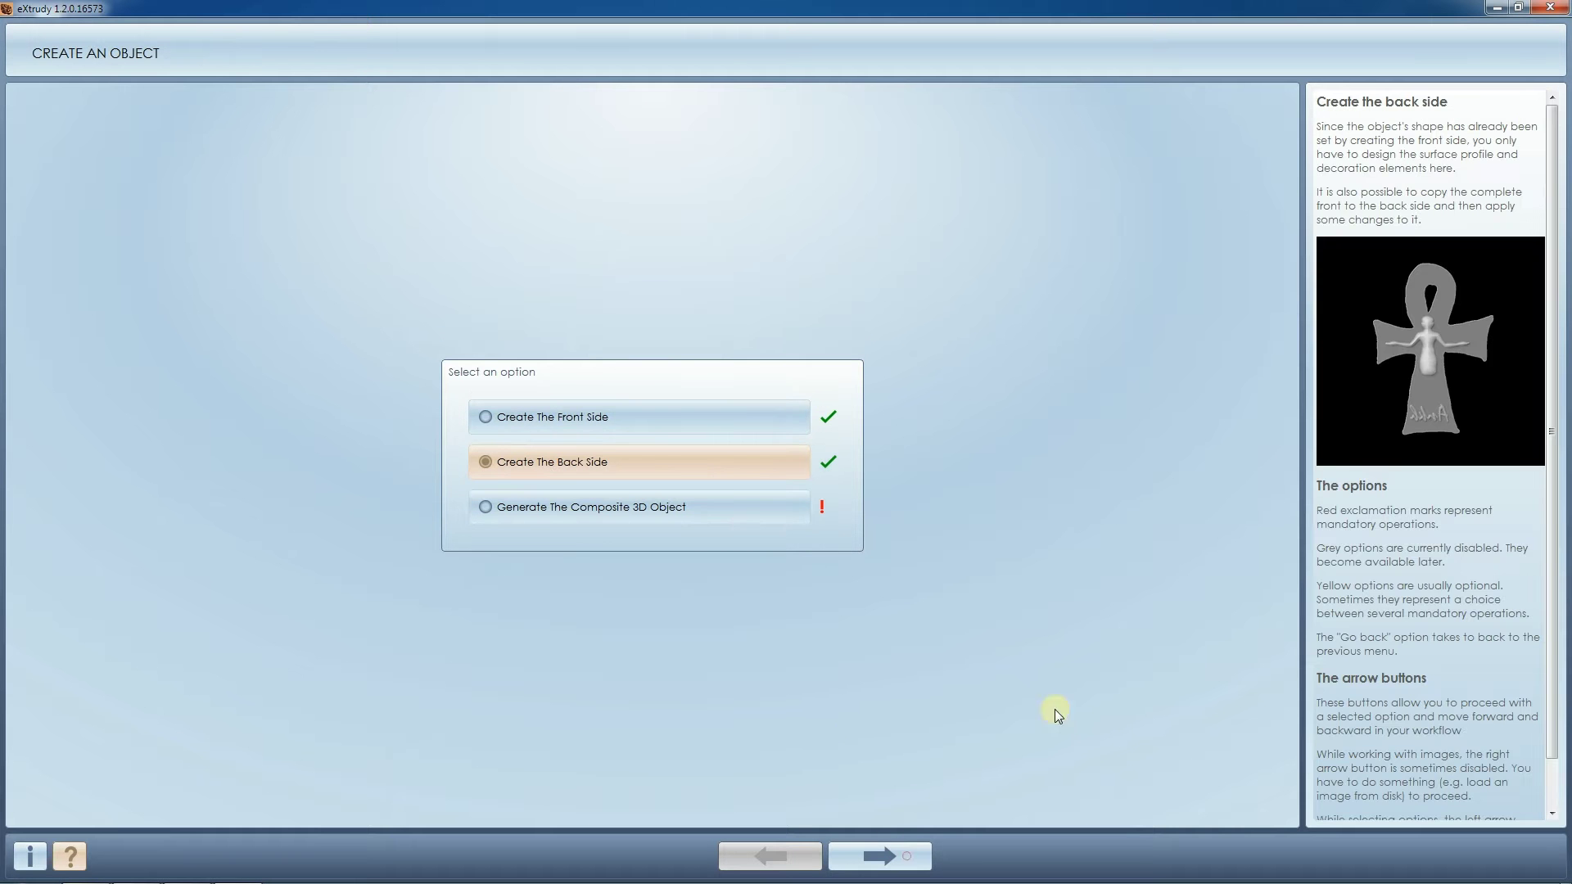
click(748, 499)
click(843, 856)
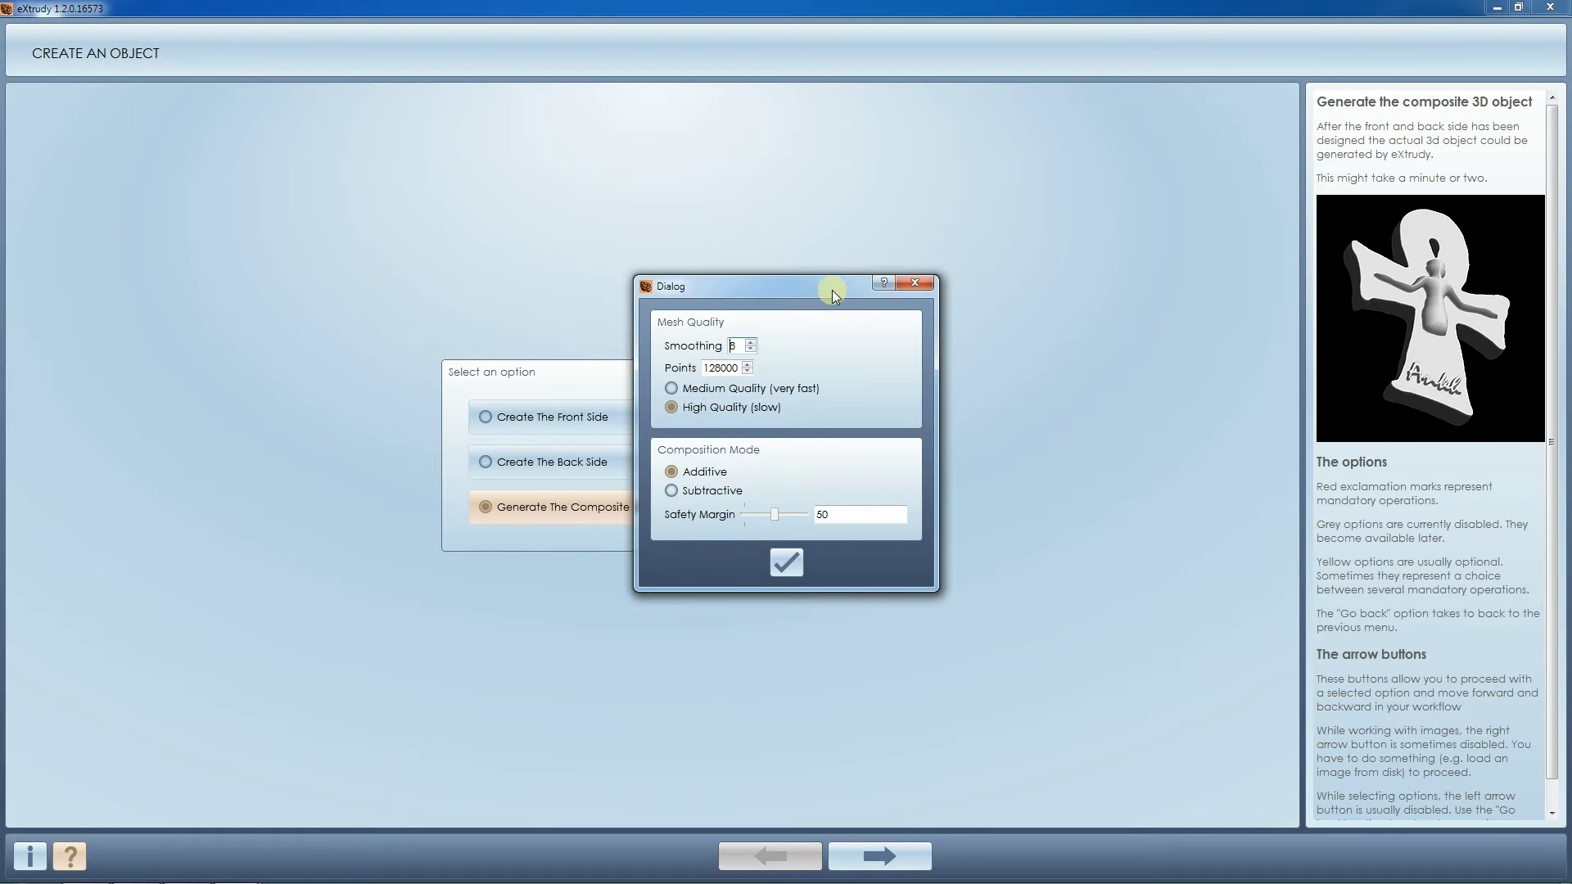
drag(832, 289, 887, 260)
click(842, 533)
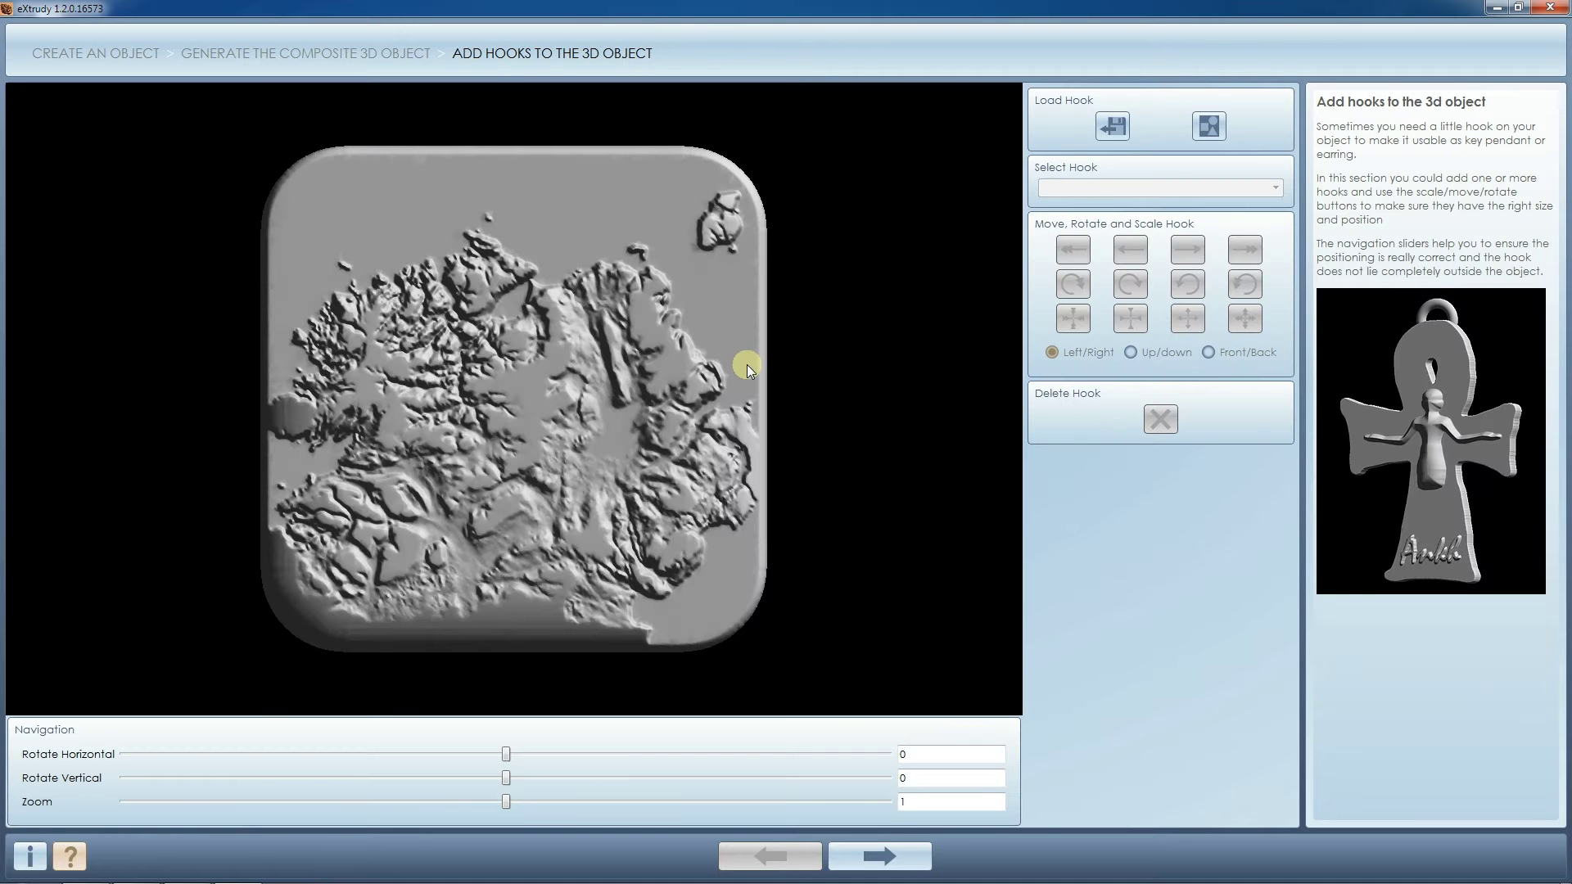
- Inspect the engraved back of the generated object and leave the hook and save stages without adding or saving anything
drag(506, 754, 124, 754)
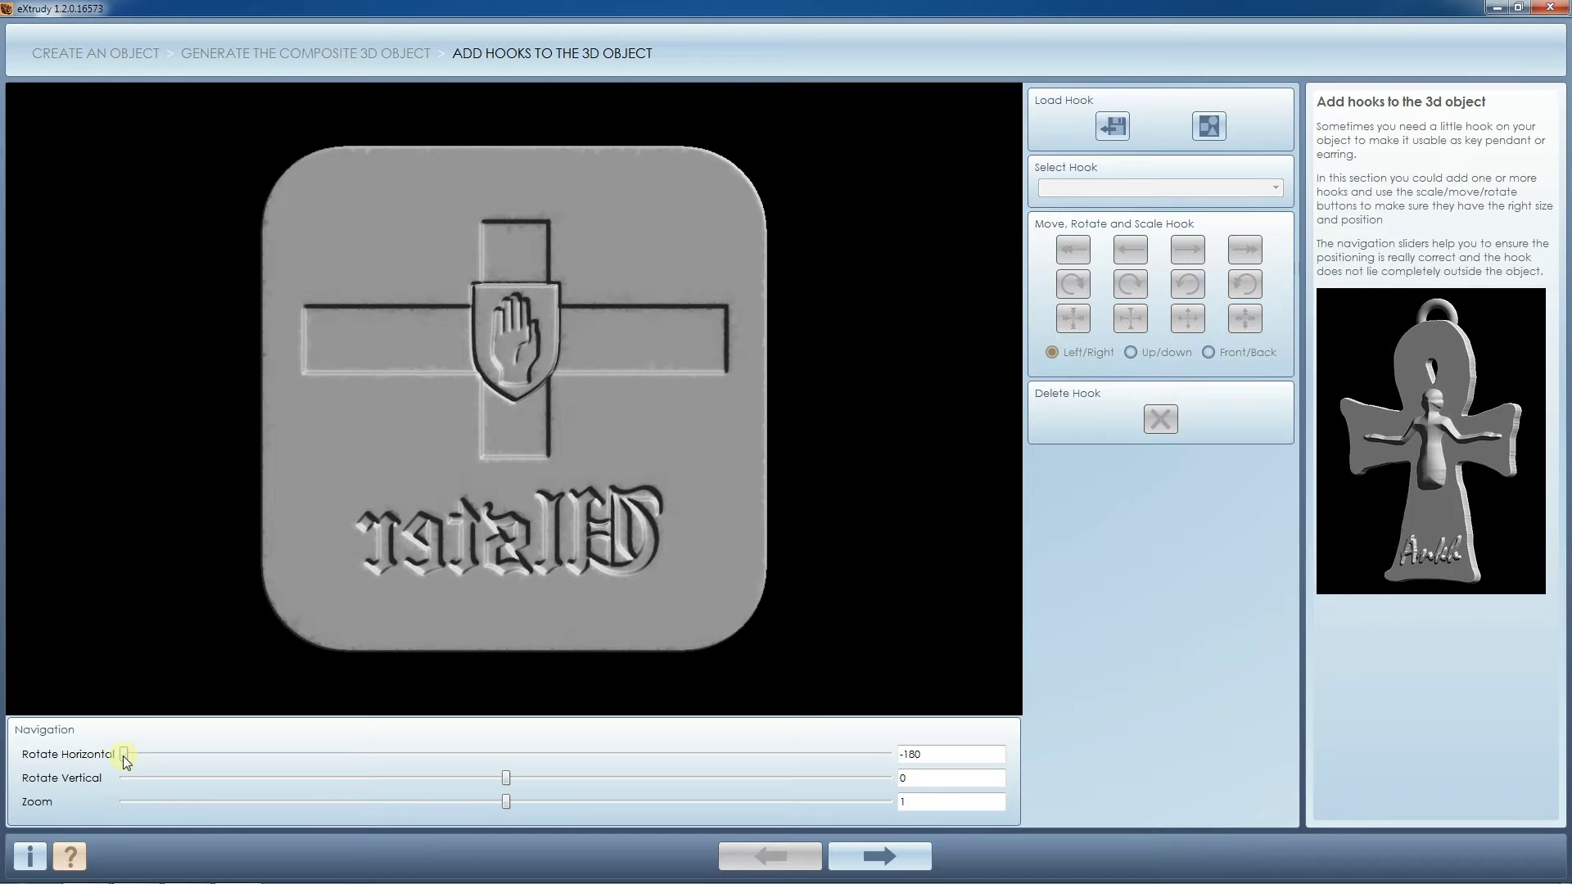
mouse_move(125, 755)
mouse_down()
mouse_move(193, 758)
mouse_move(124, 753)
mouse_up()
click(859, 866)
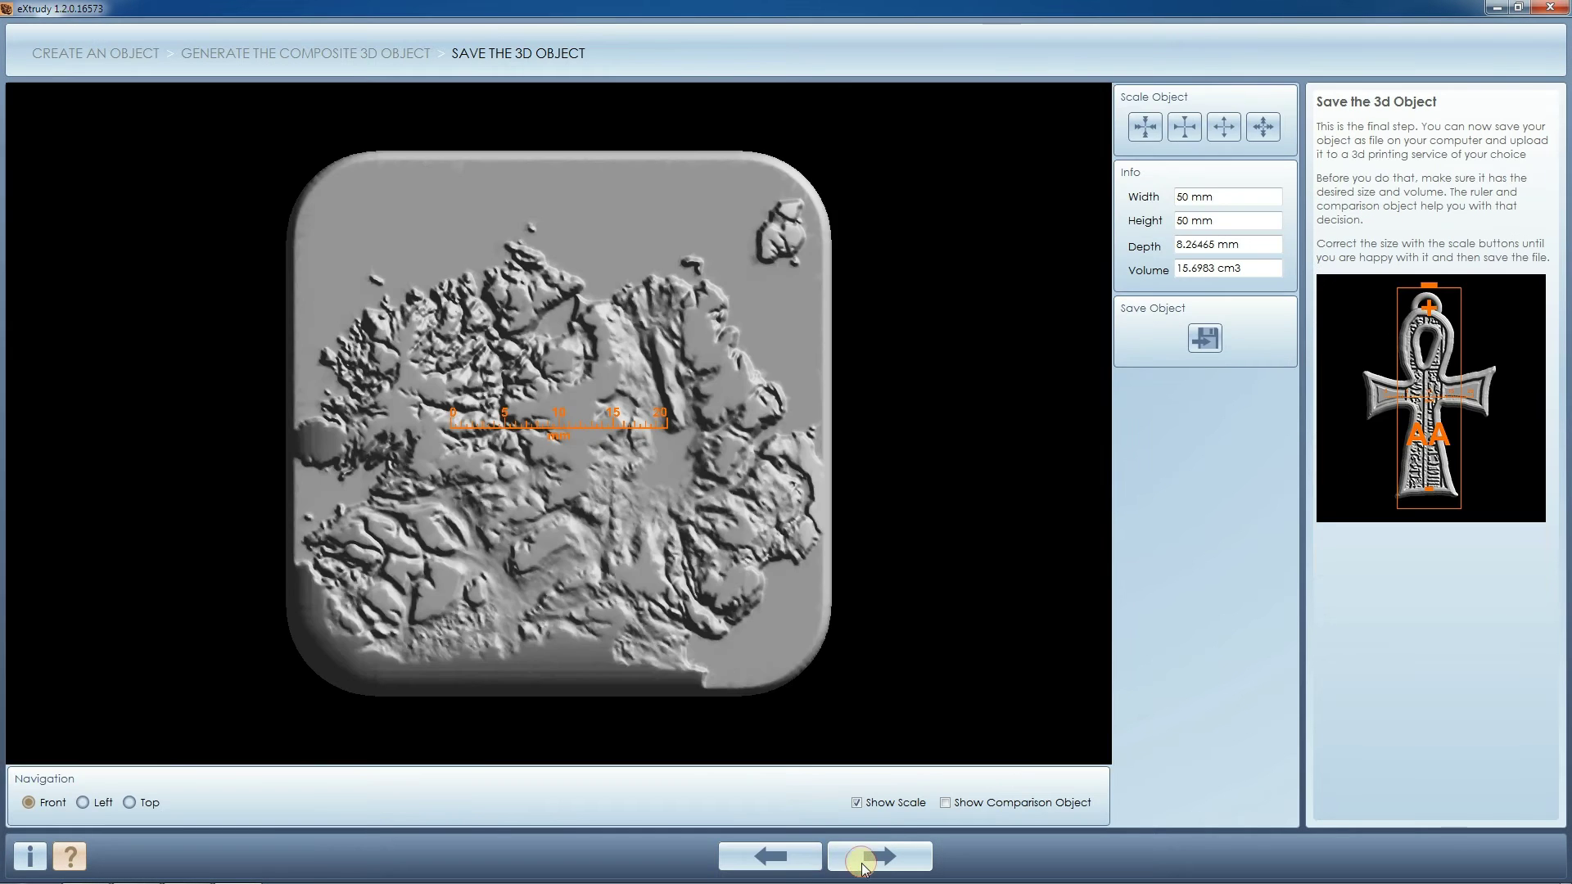
click(862, 866)
- Return to creating the back side and open its existing Ulster text decoration for modification
click(605, 461)
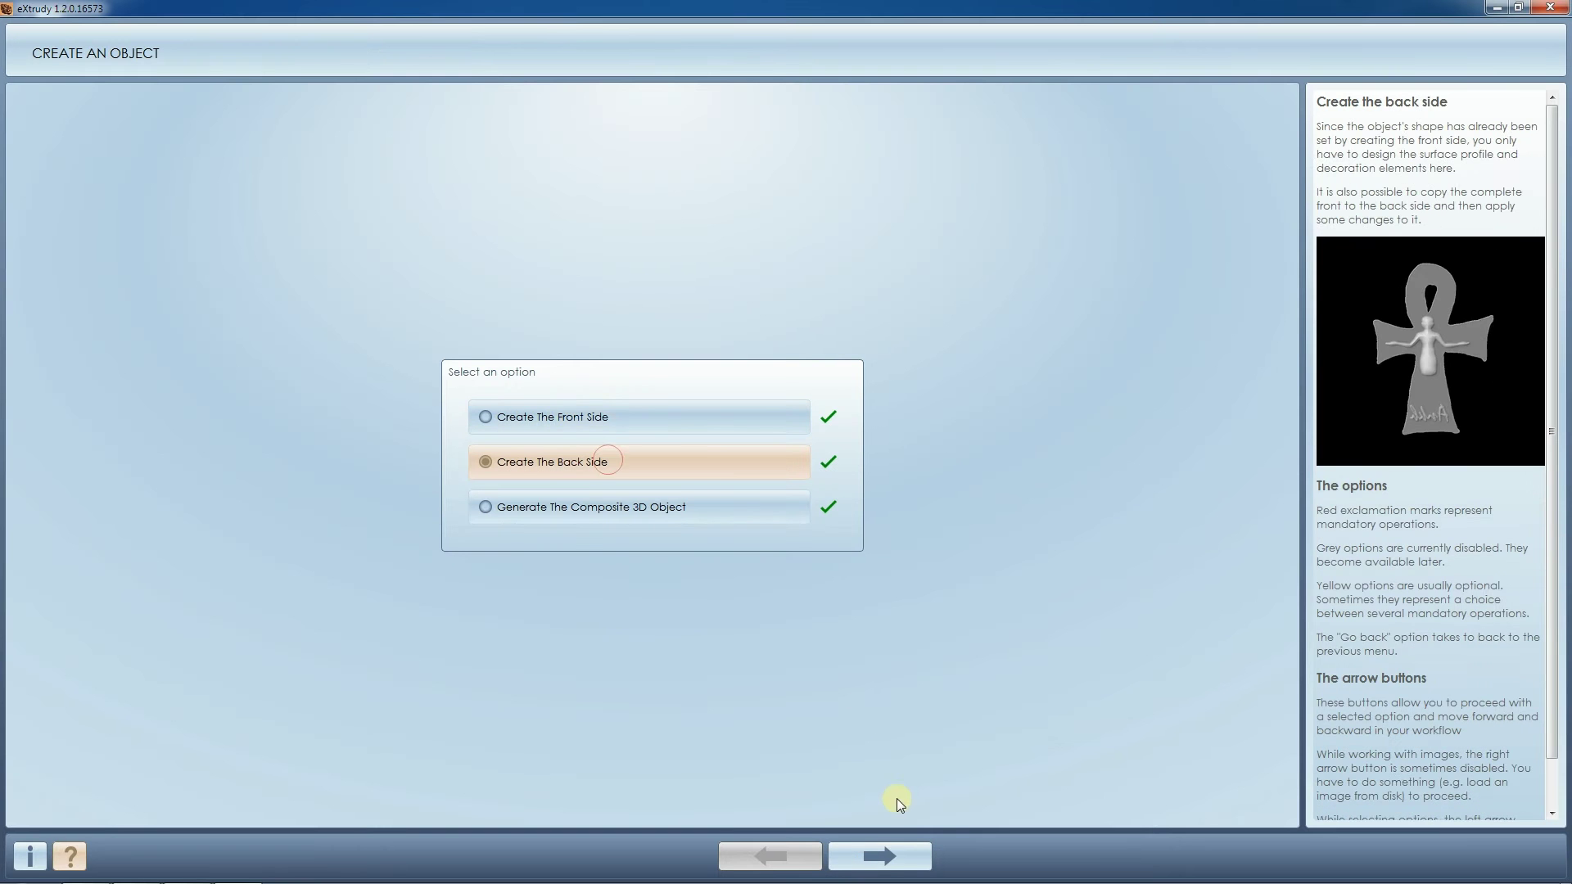
click(891, 854)
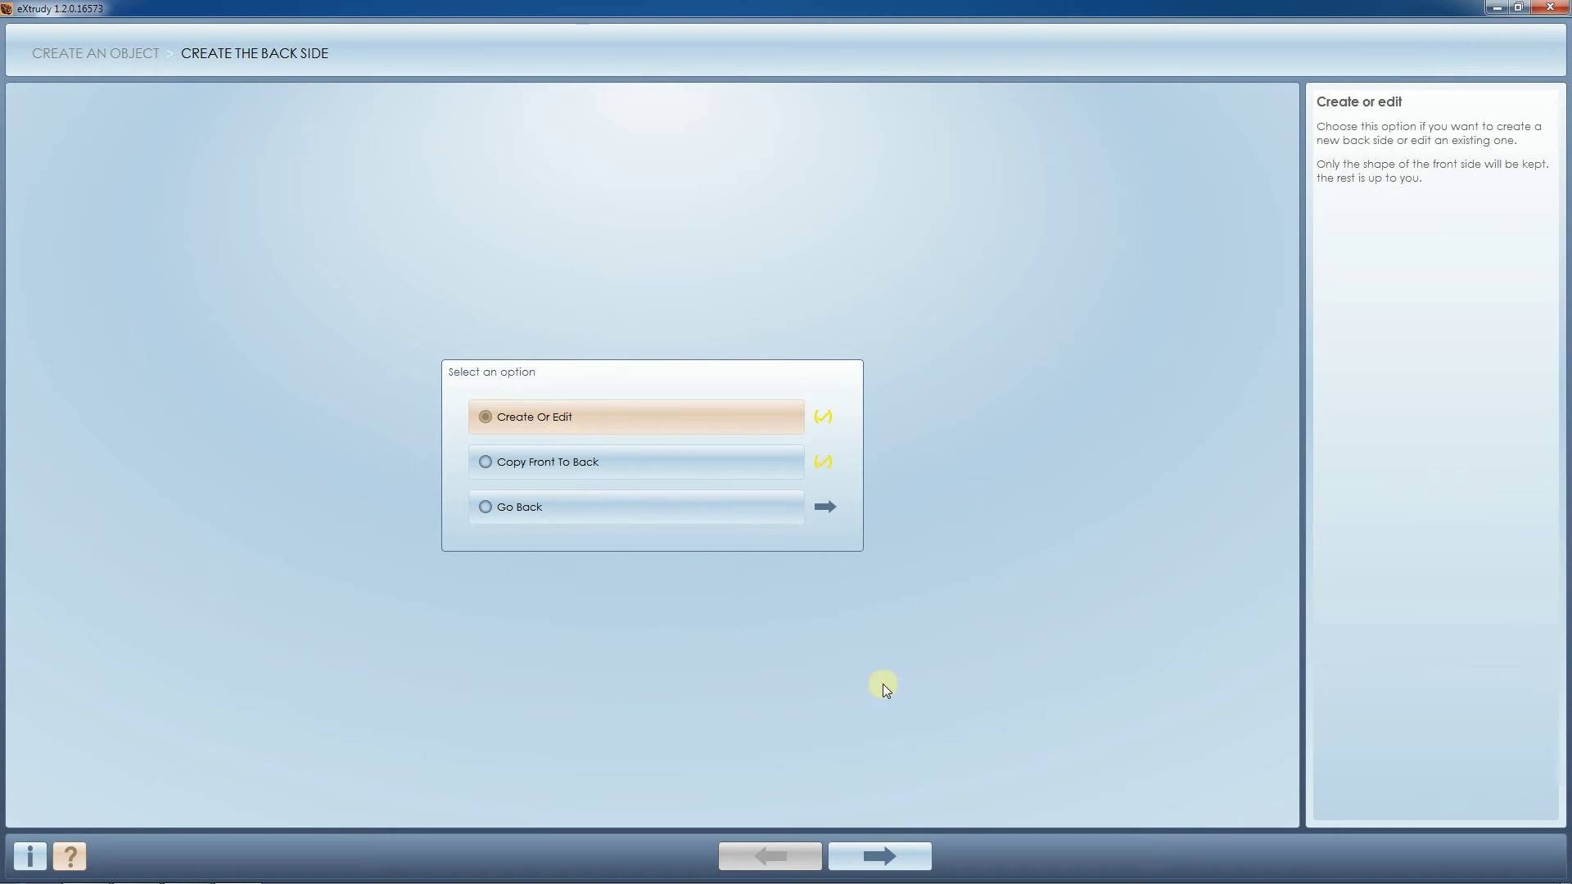
click(904, 844)
click(625, 434)
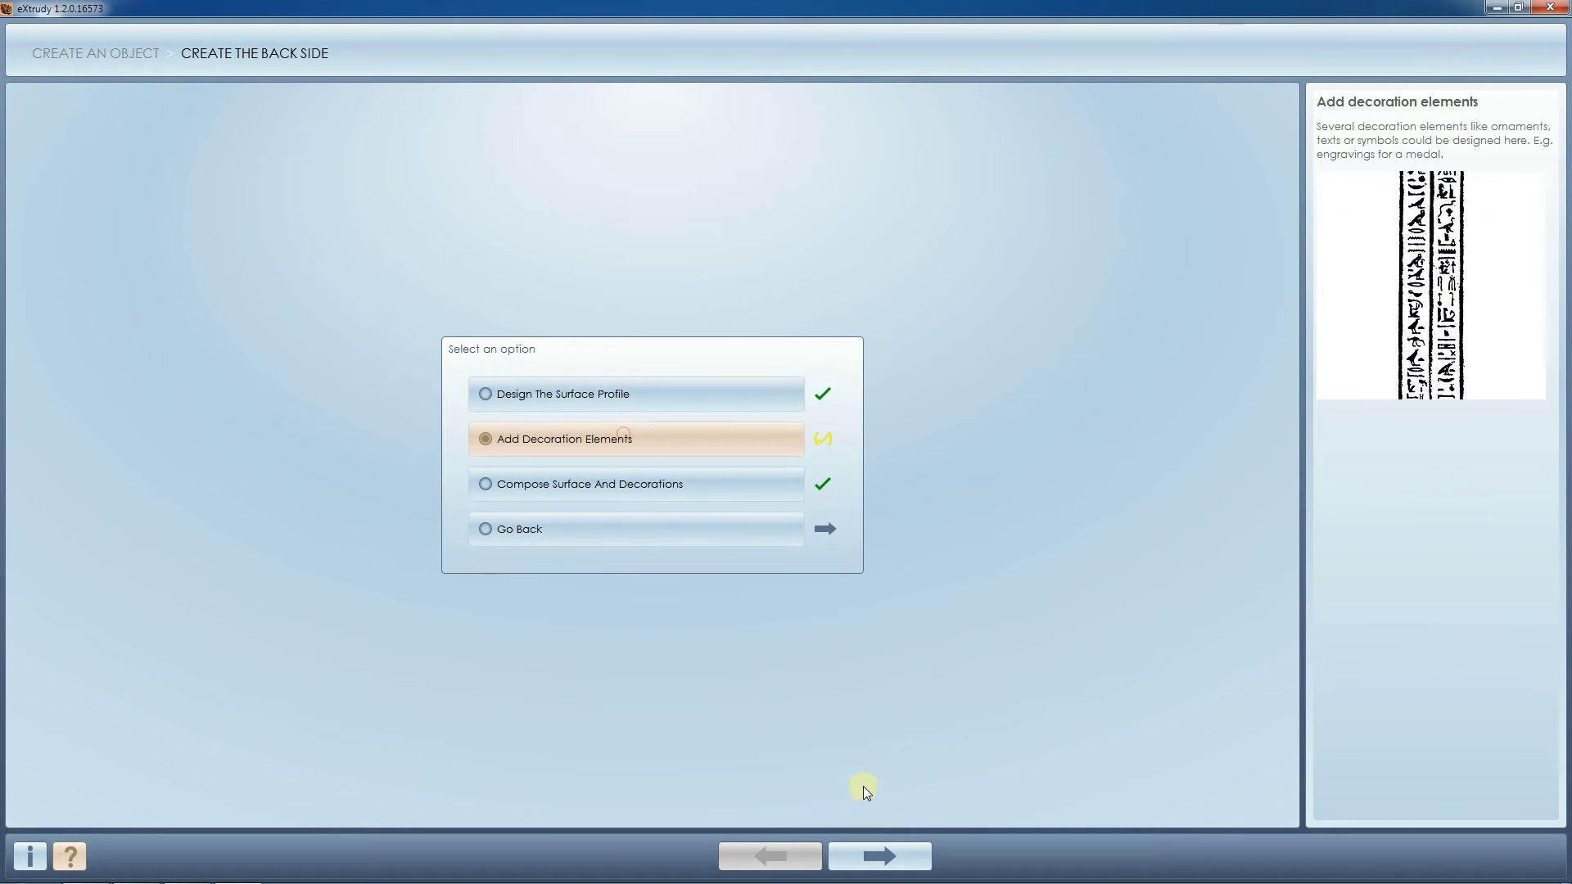
click(906, 869)
click(694, 430)
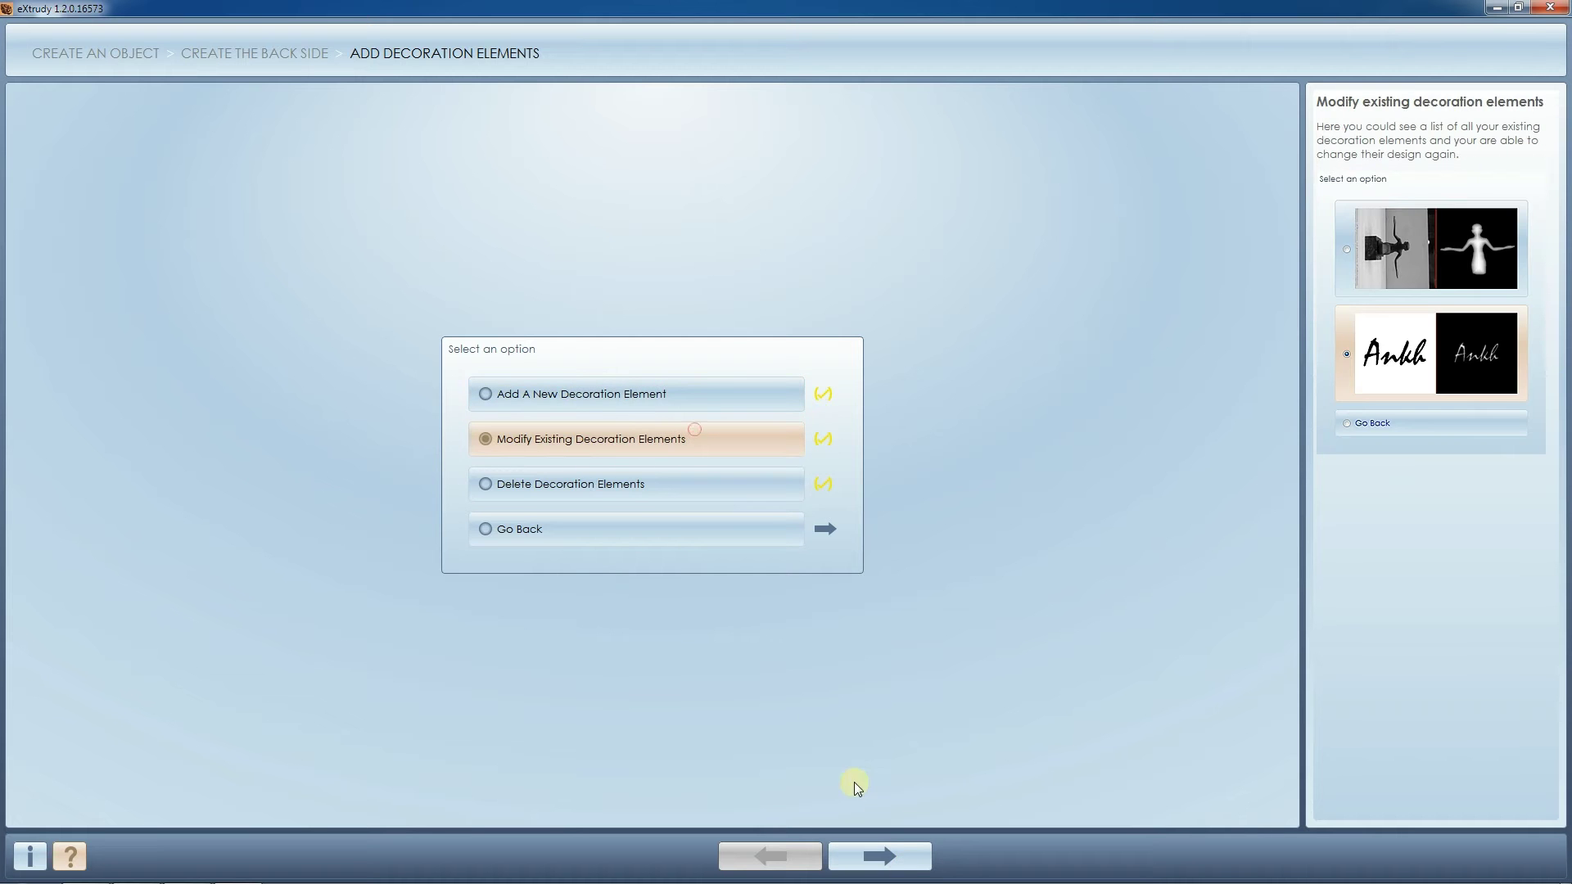
click(891, 854)
click(739, 494)
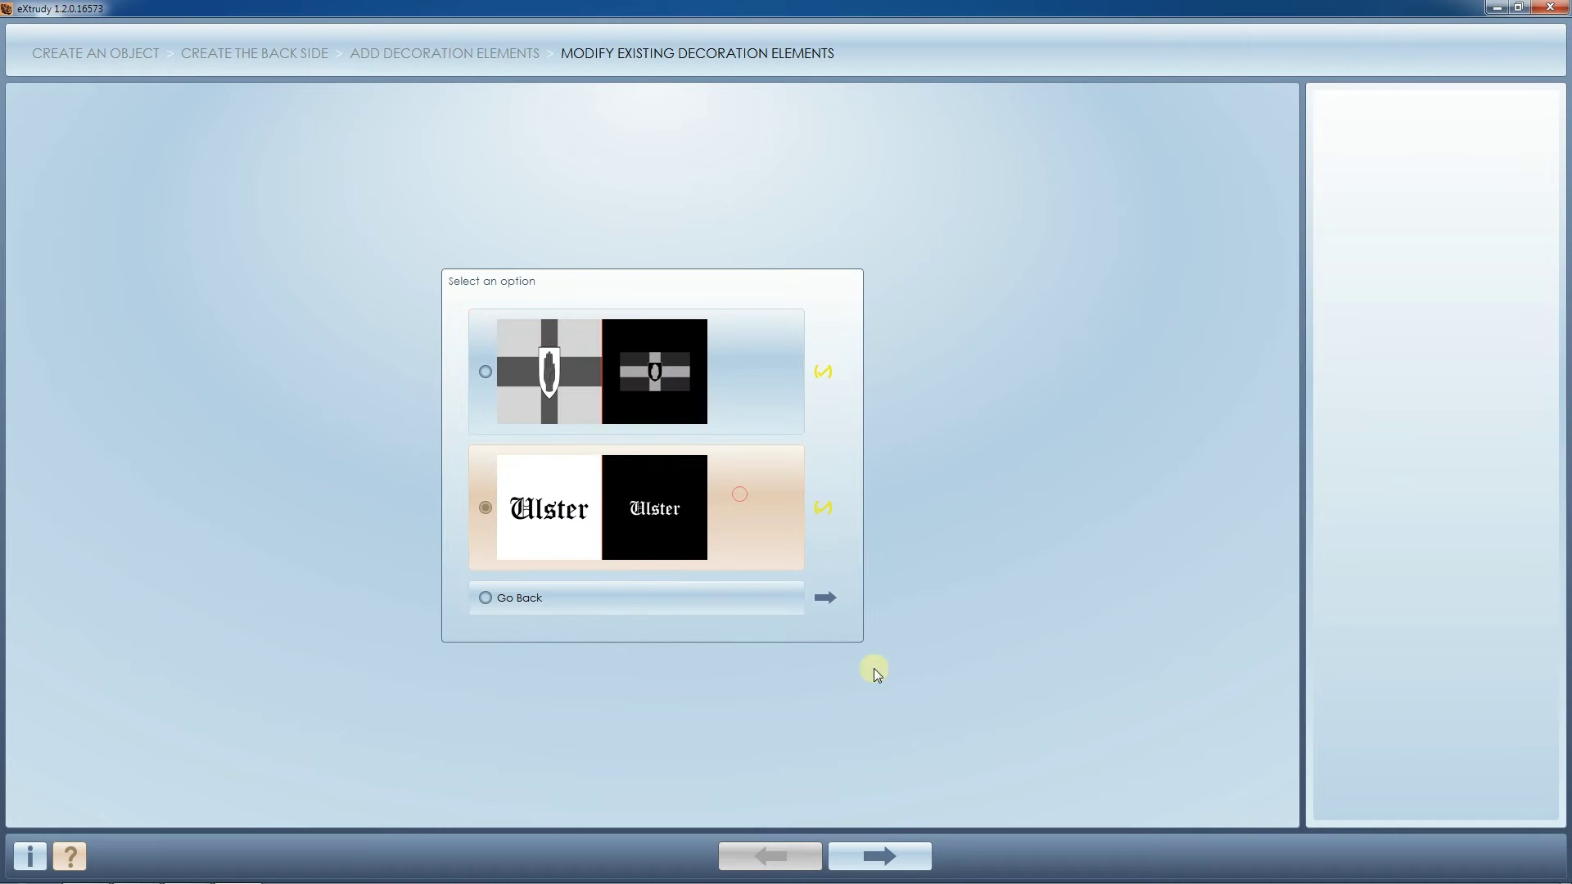
click(893, 856)
- Flip the Ulster text decoration horizontally, keeping its rotation, scale and threshold, and finish editing the decoration
click(900, 856)
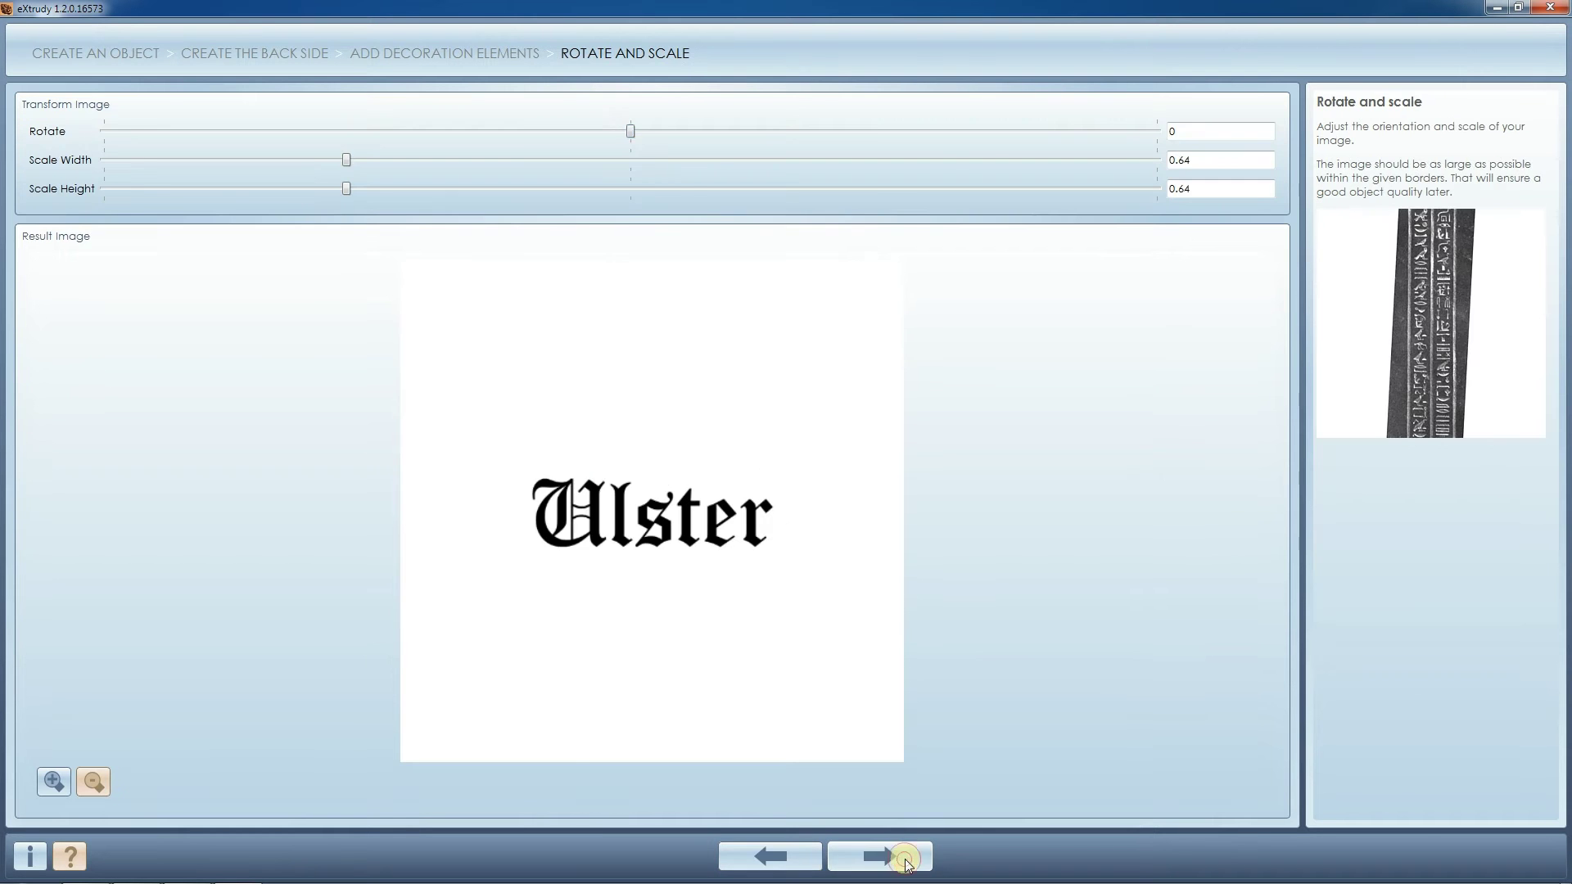
click(905, 860)
click(35, 199)
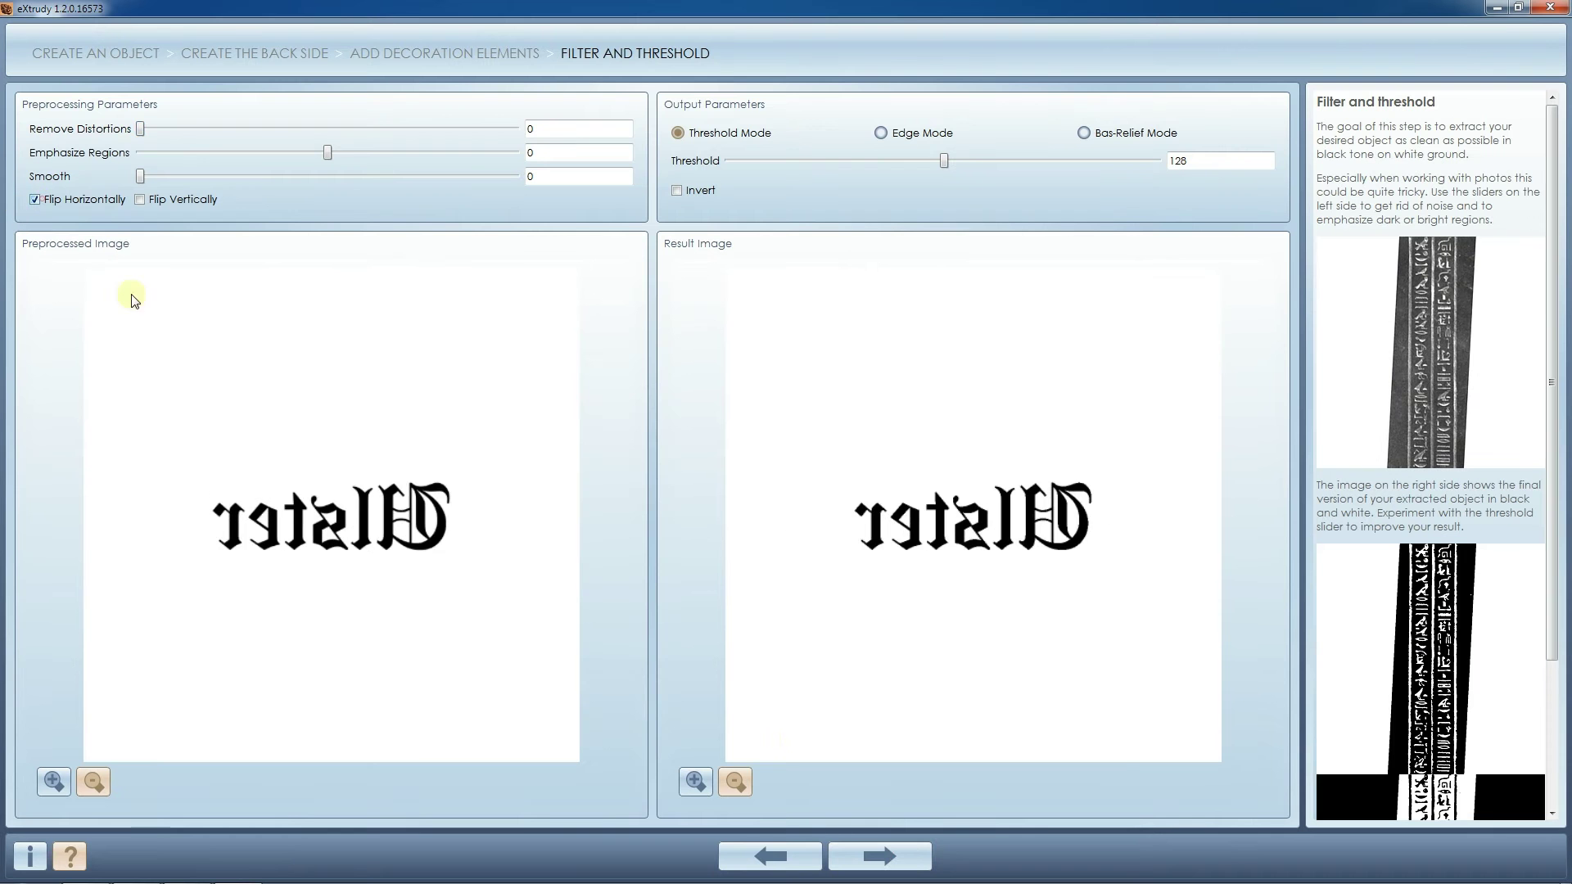
click(902, 856)
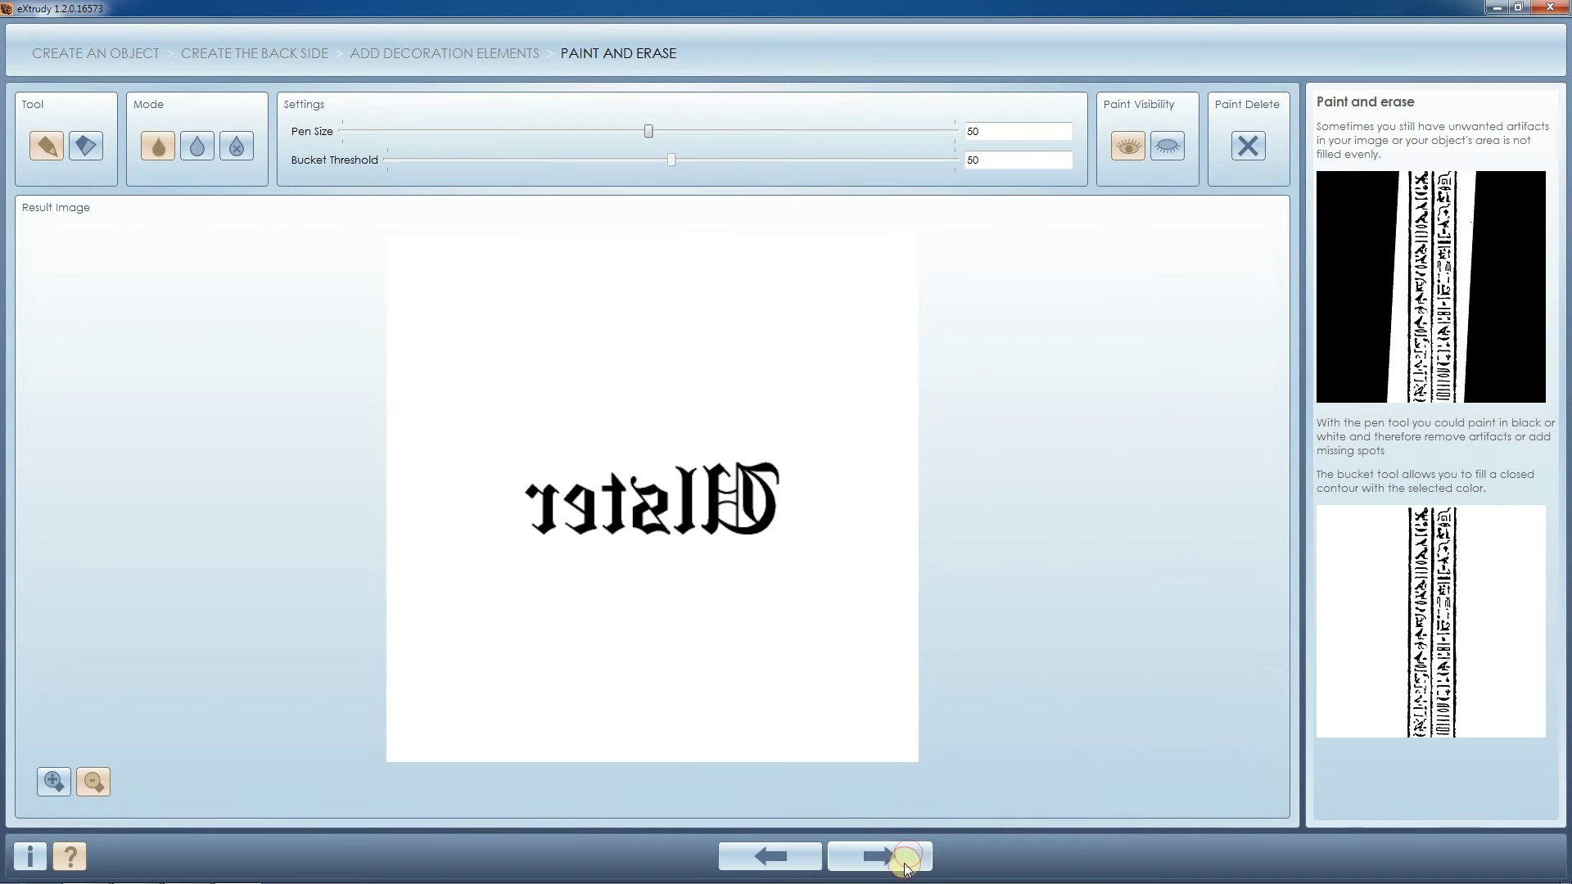
click(907, 860)
click(908, 861)
- Recompose the back side's surface and decorations with the existing settings and leave the back side
click(685, 495)
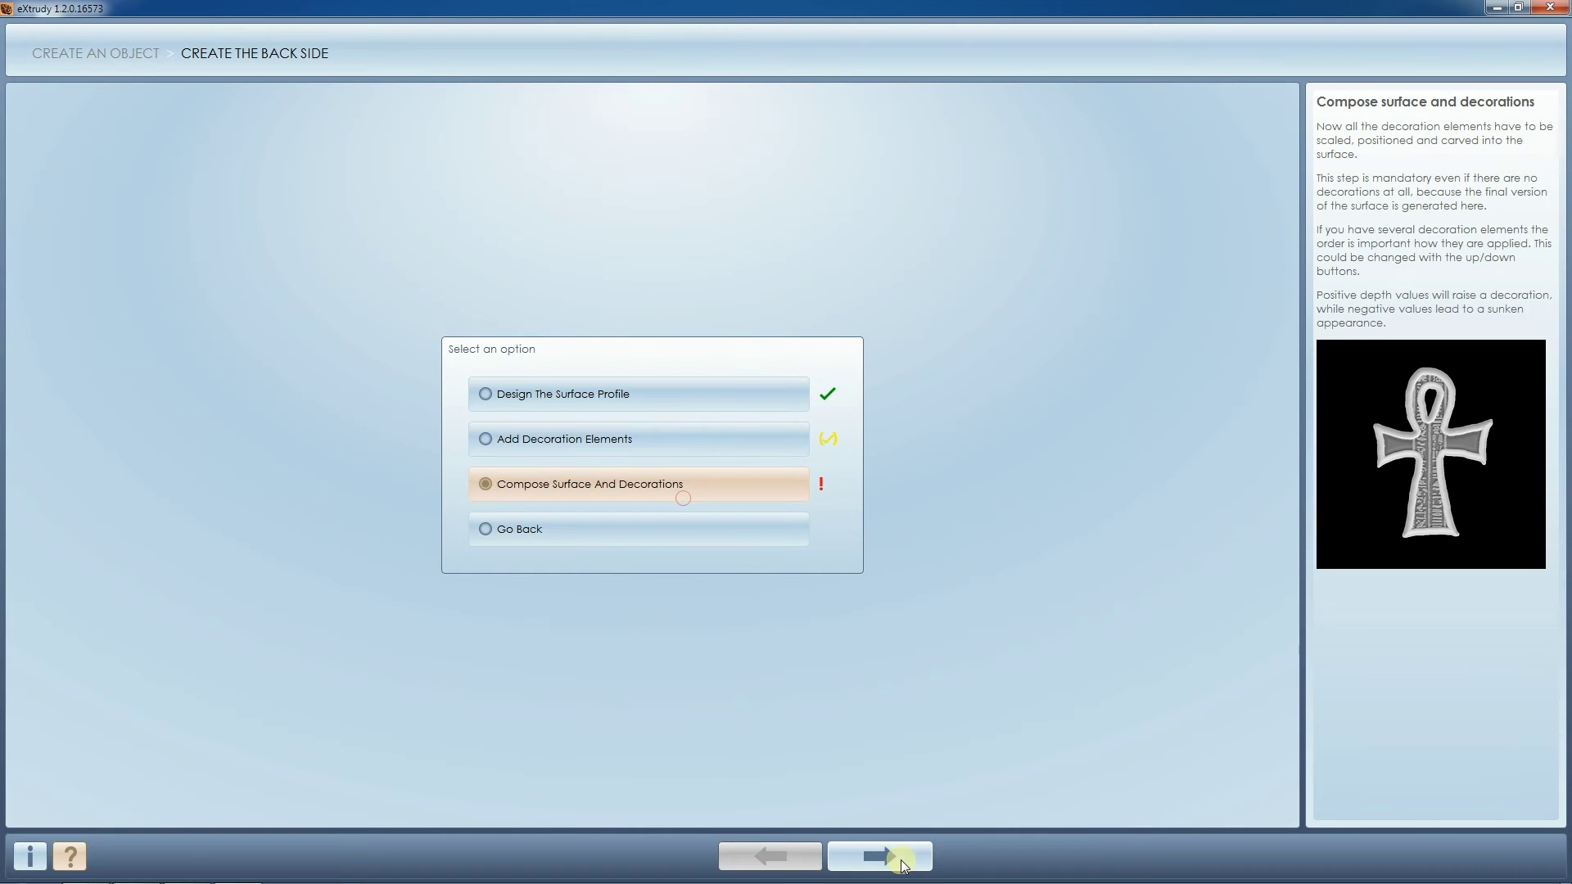
click(903, 860)
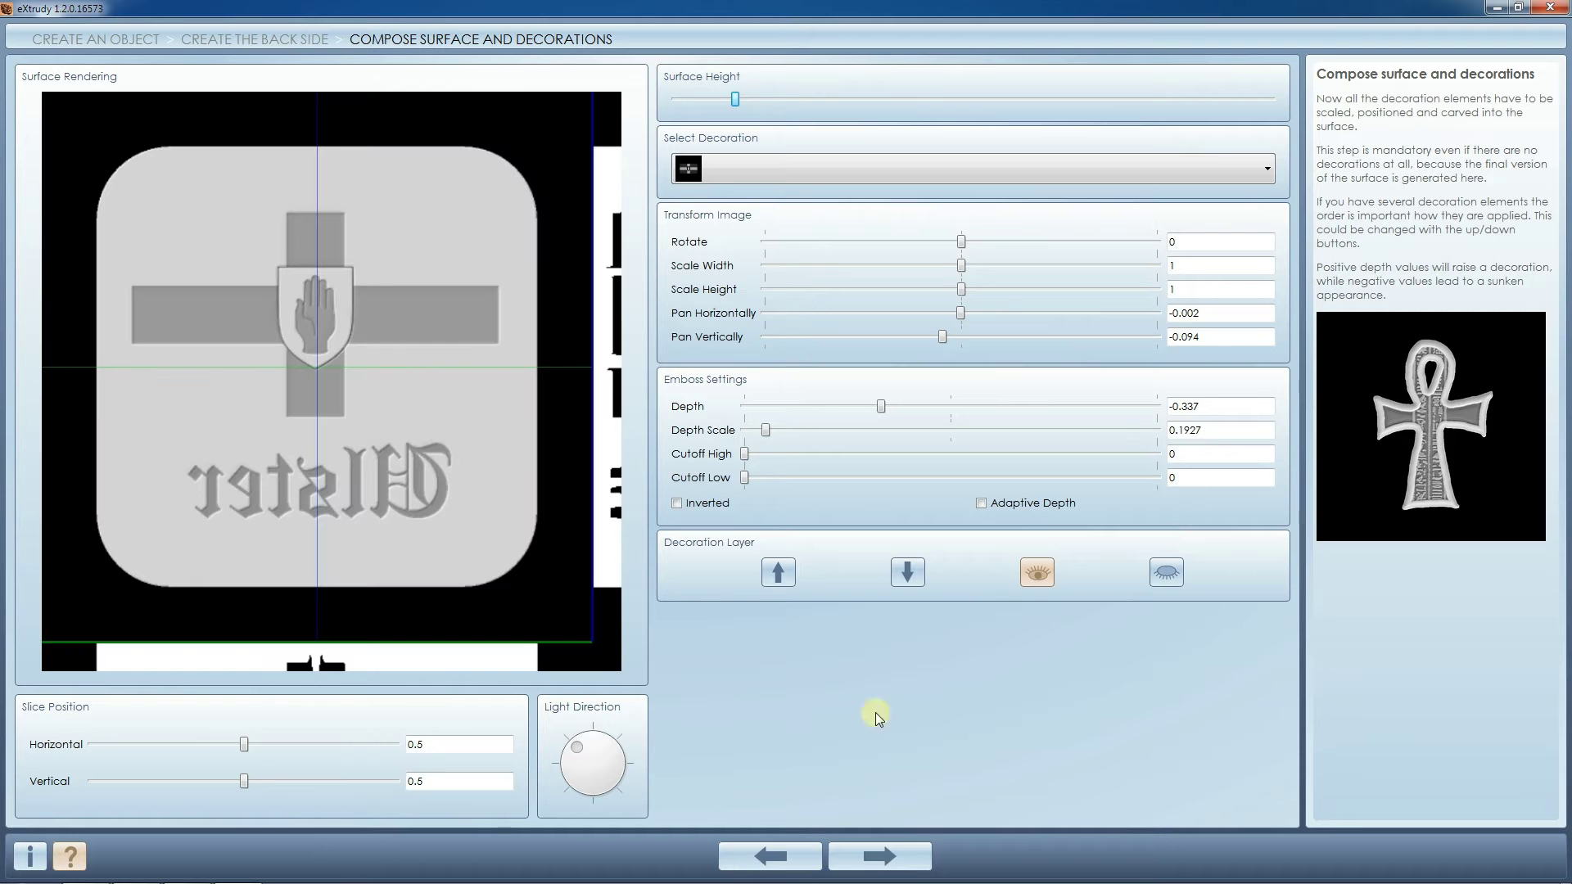
click(913, 861)
click(666, 527)
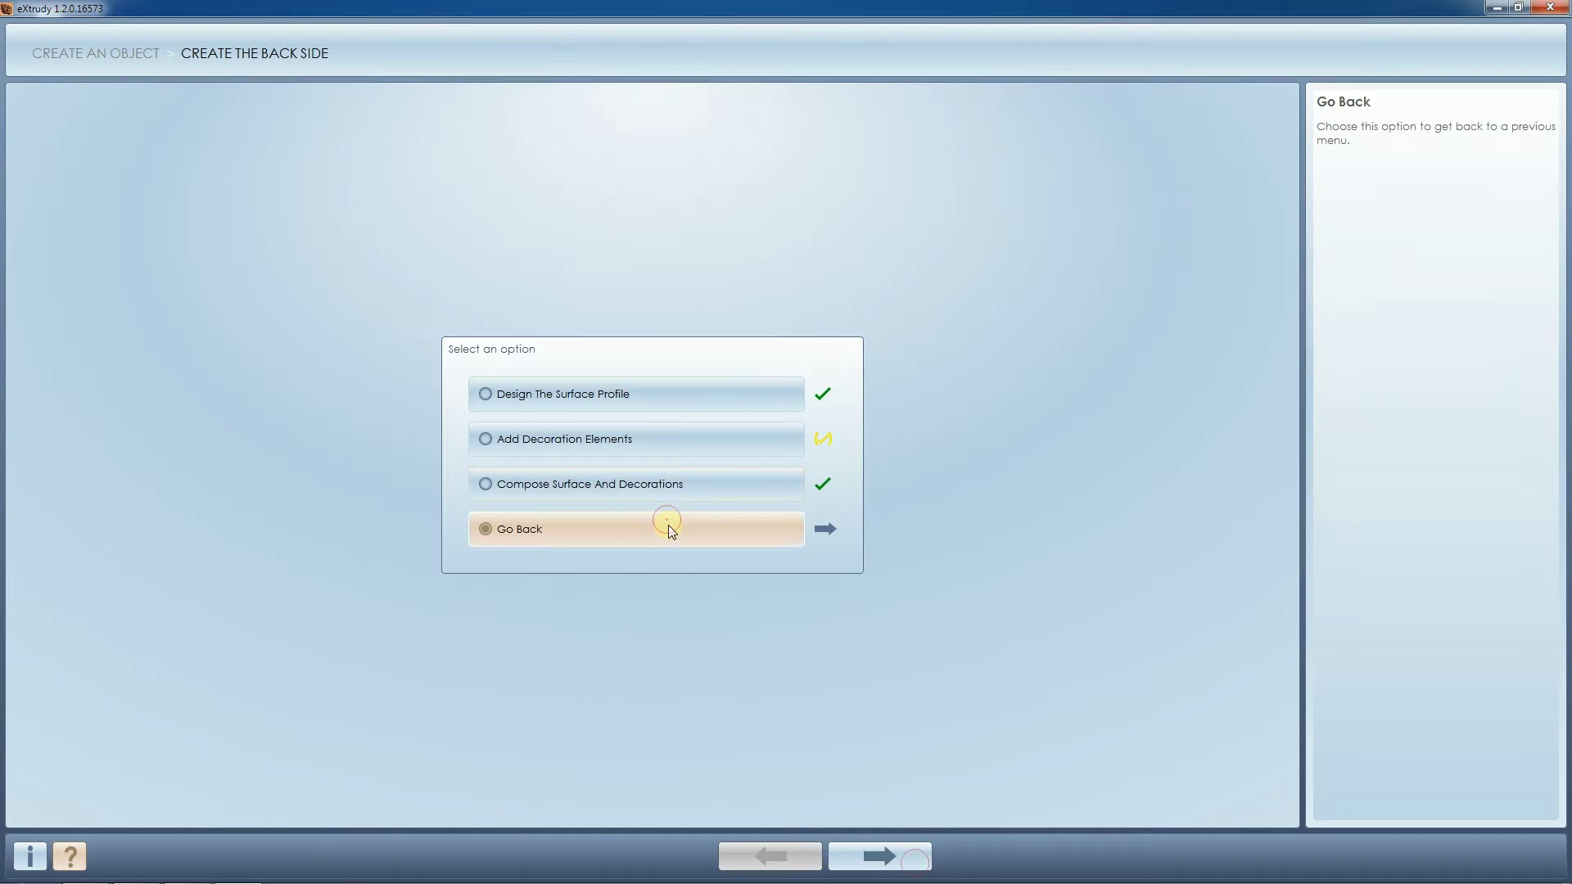
click(907, 856)
- Generate the composite 3D object again from the front side and the updated back side
click(666, 516)
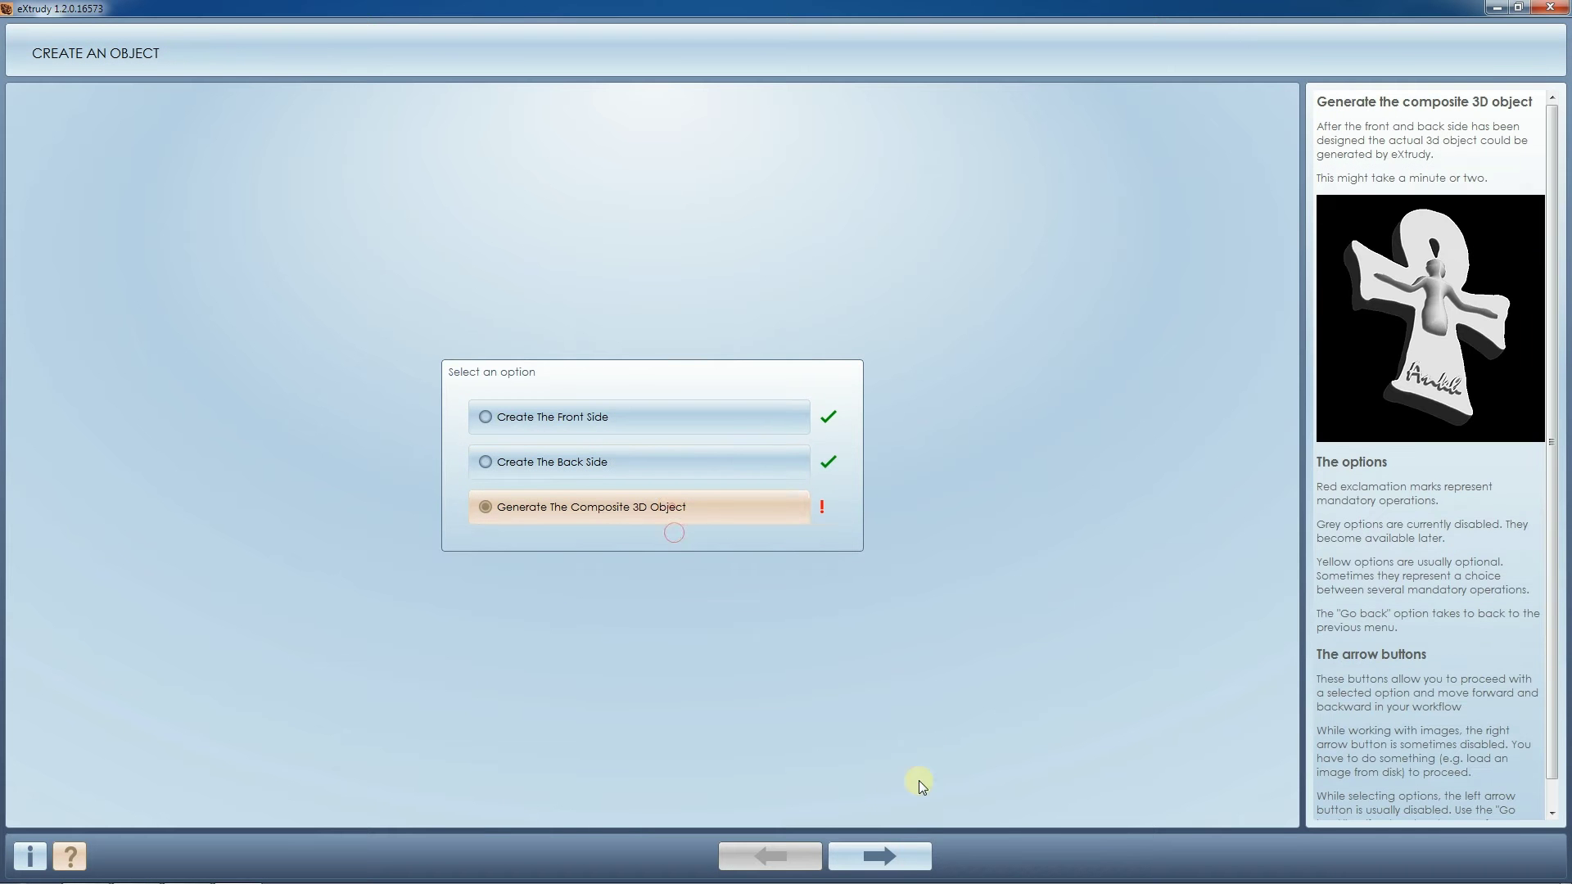
click(906, 855)
click(786, 563)
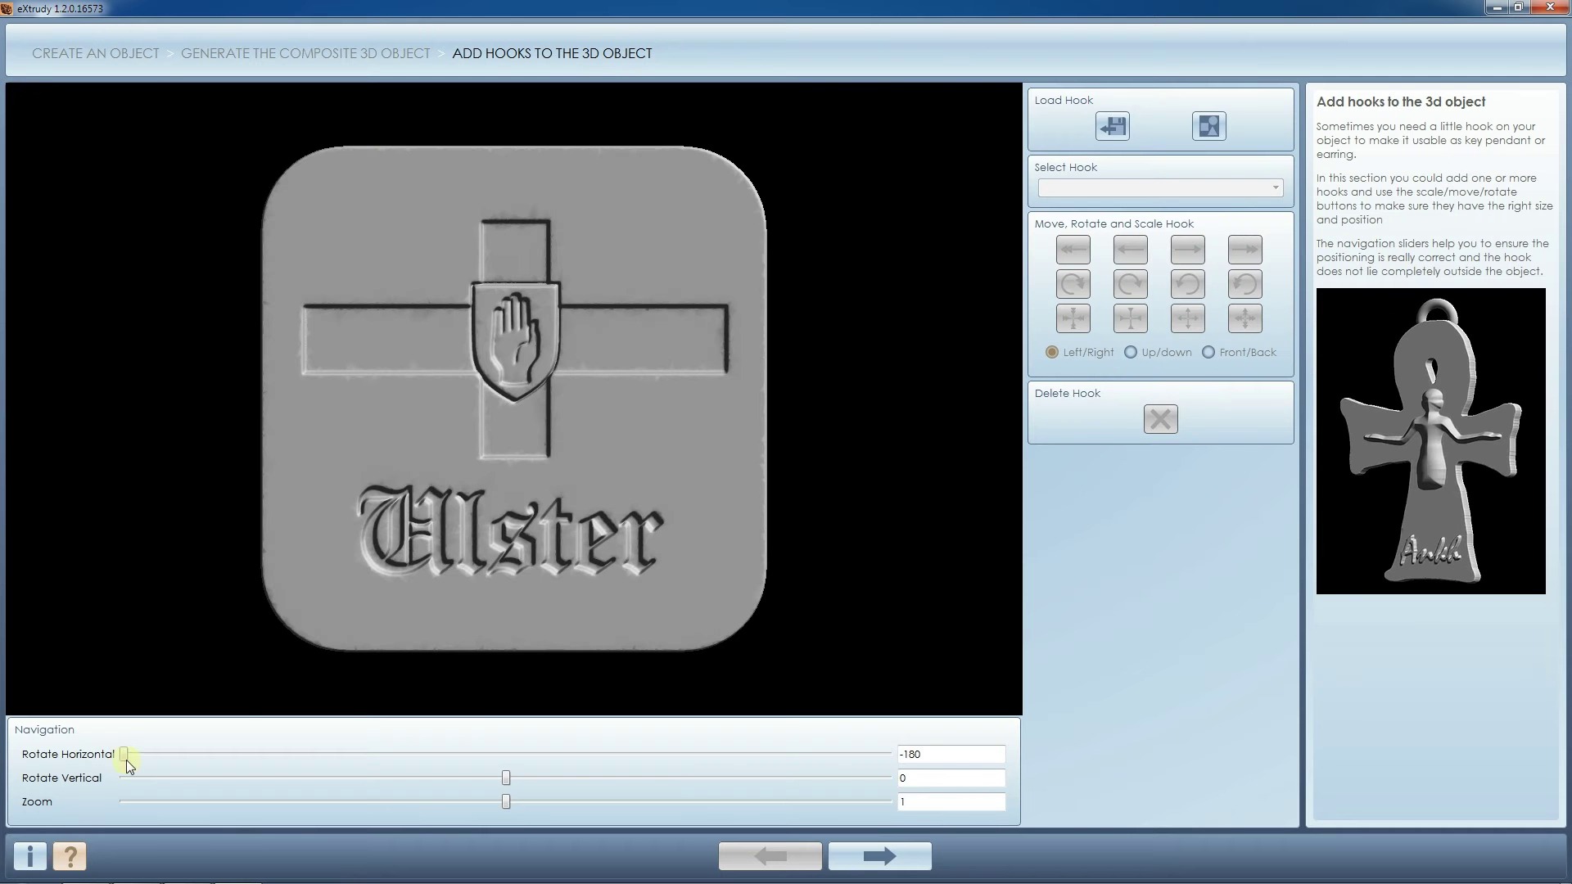
- Examine the relief on the front and the engraved flag and Ulster text on the back of the object
drag(124, 754, 509, 781)
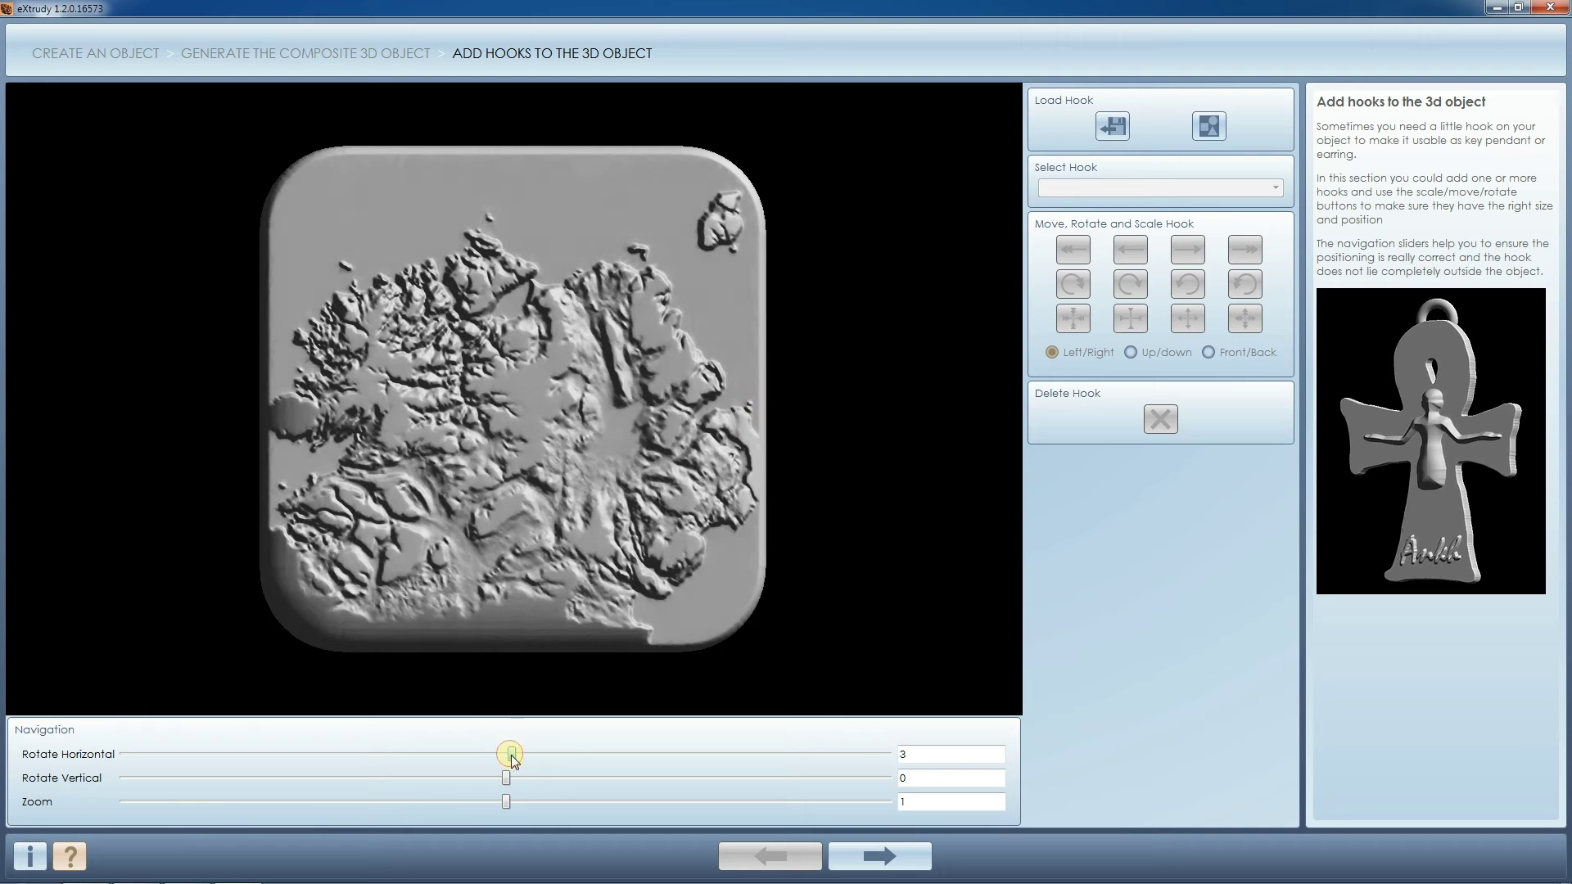
drag(509, 752, 912, 777)
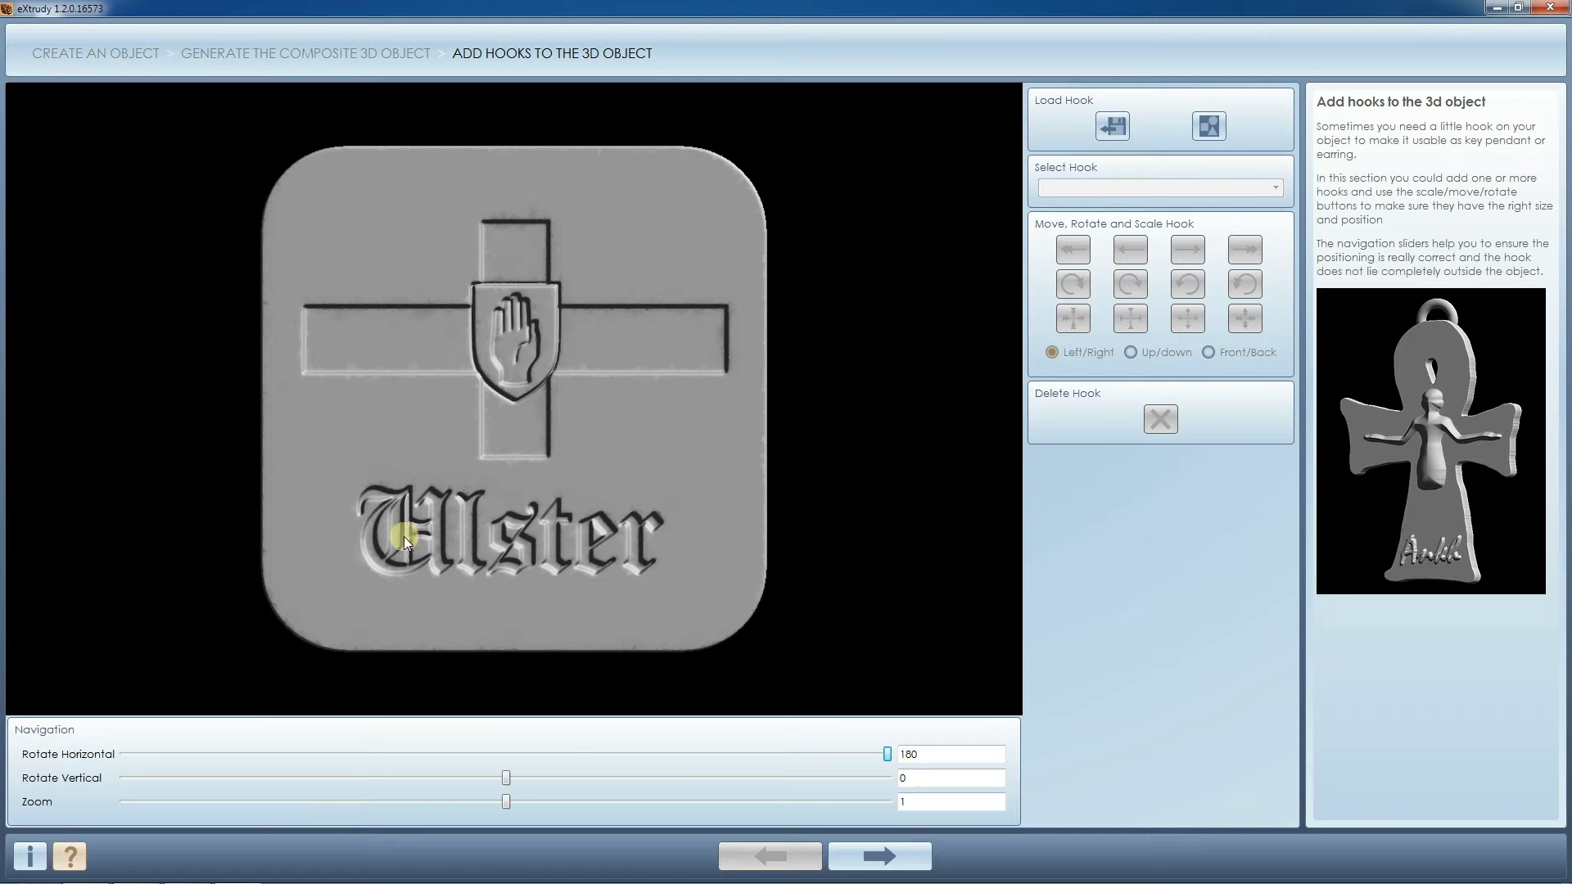
drag(886, 753, 509, 755)
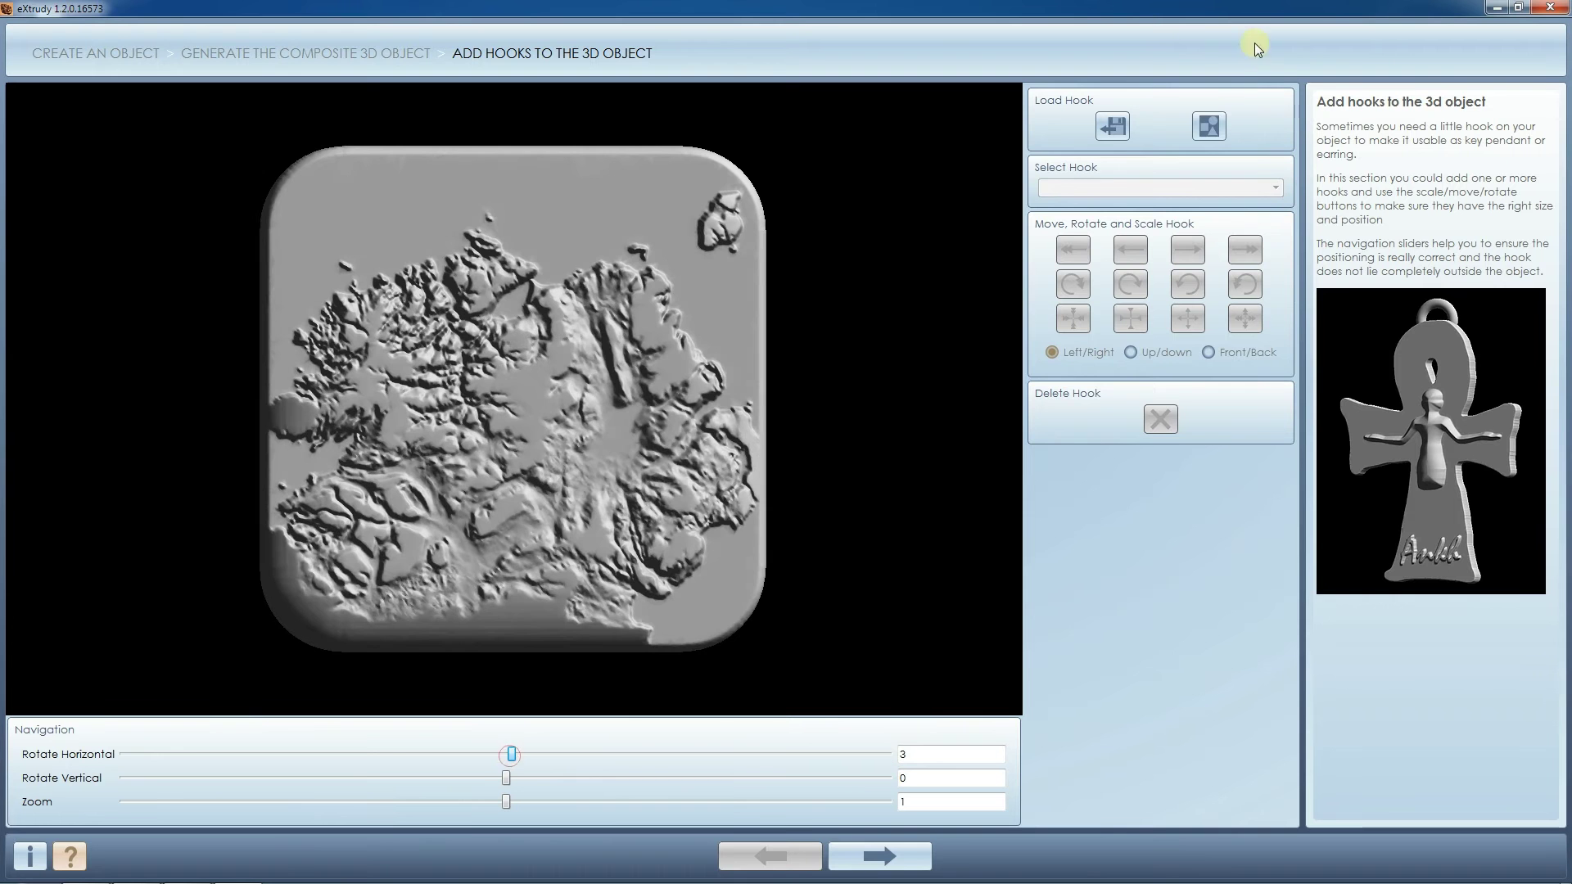
- Add the closed ring hook from the hook library to the object
click(1210, 131)
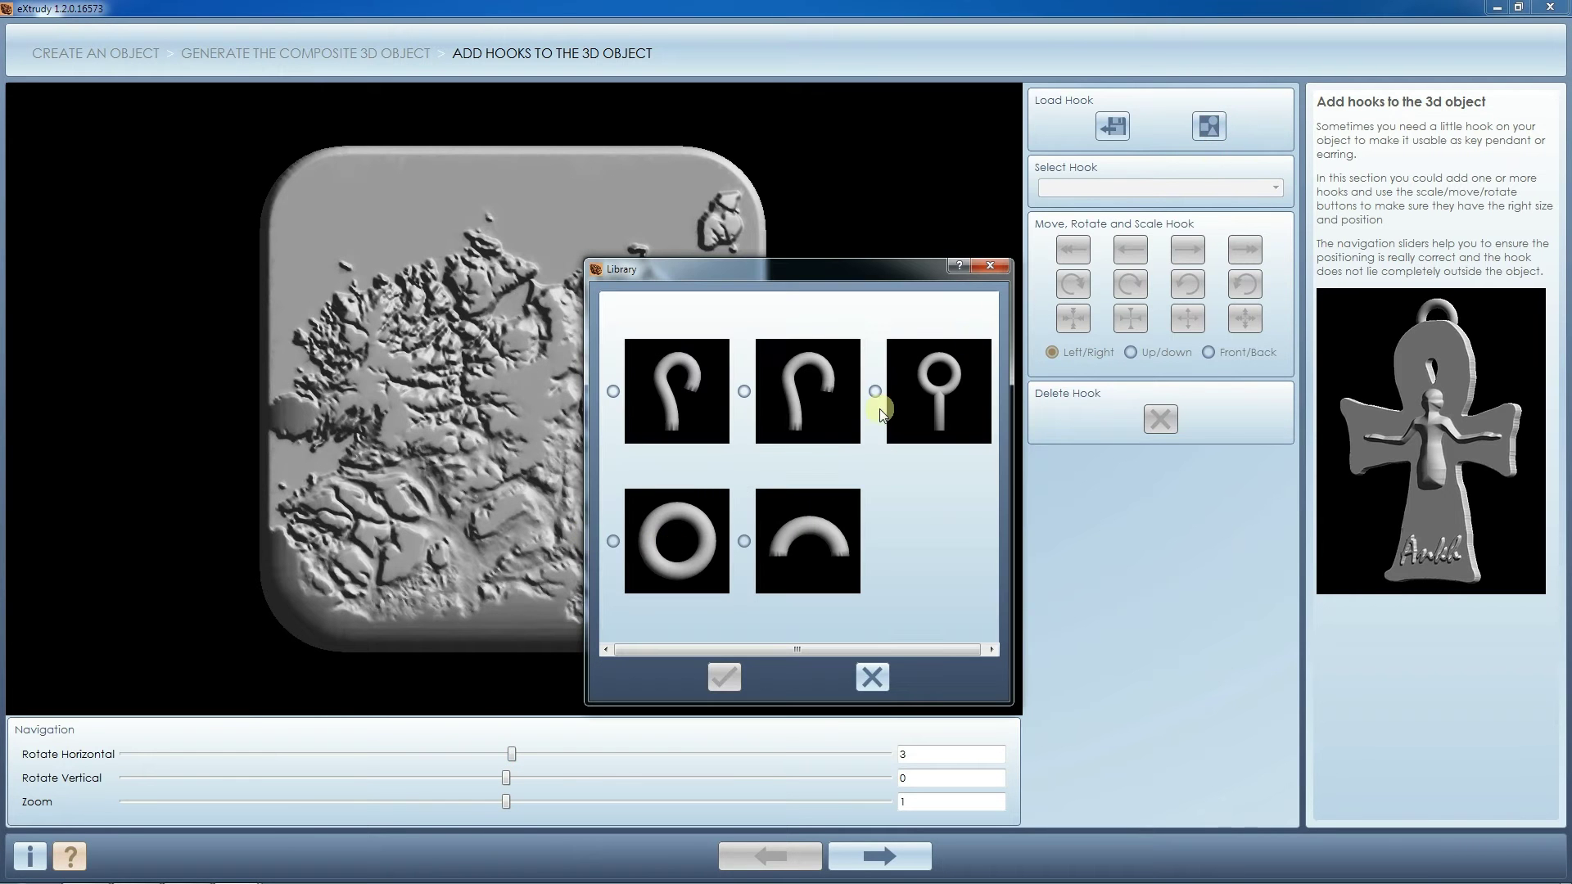
click(706, 553)
click(727, 675)
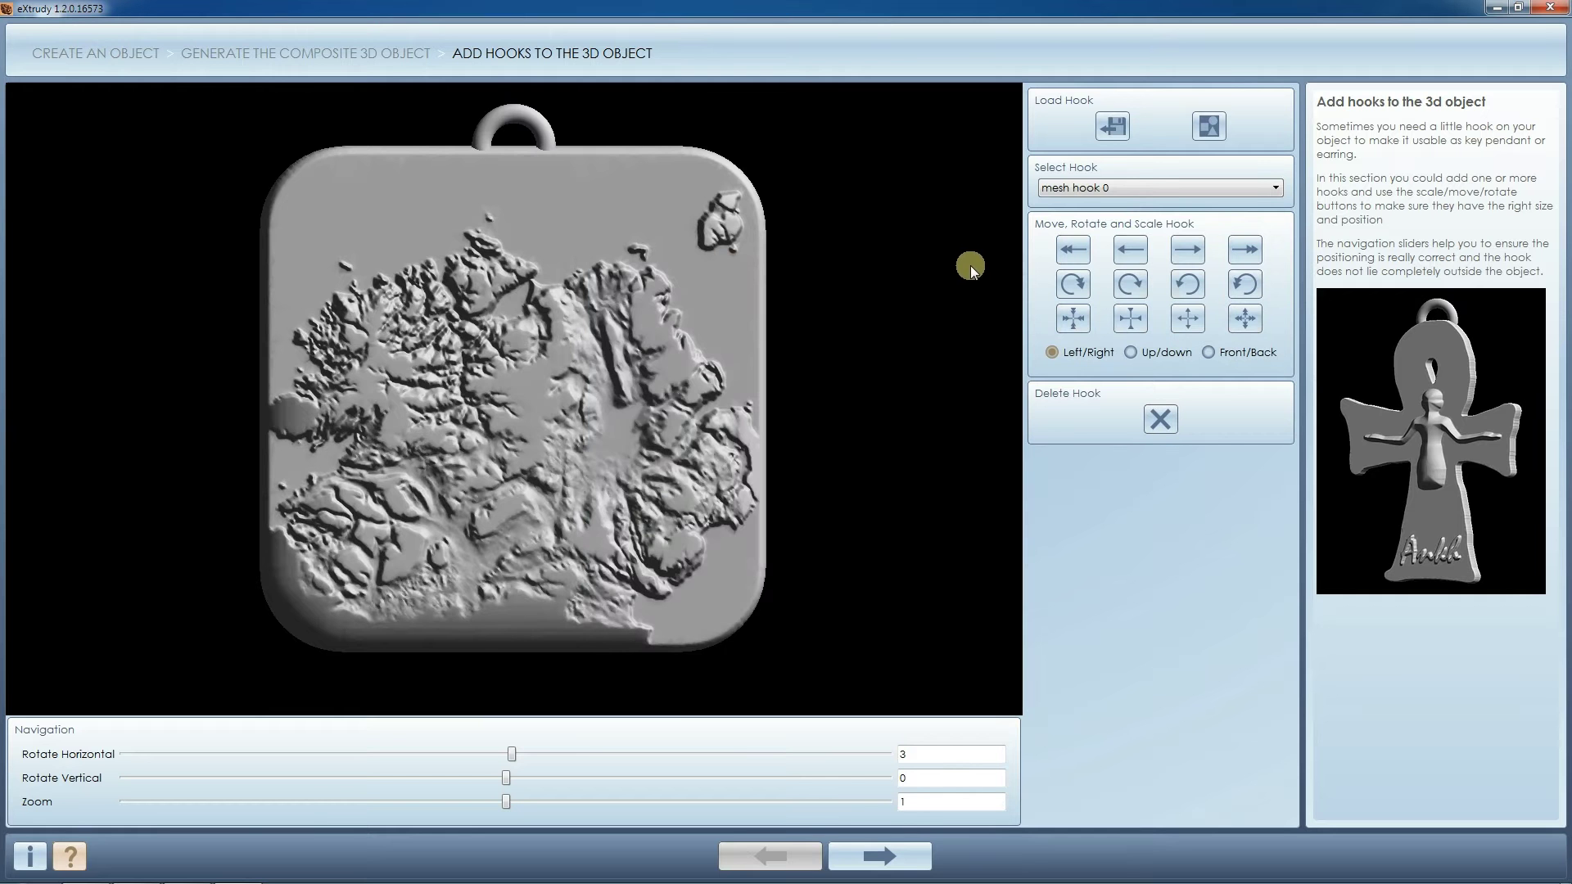
- Move the ring hook along the Front/Back axis toward the object's back by six small increments, checking it in side view
drag(518, 755, 695, 758)
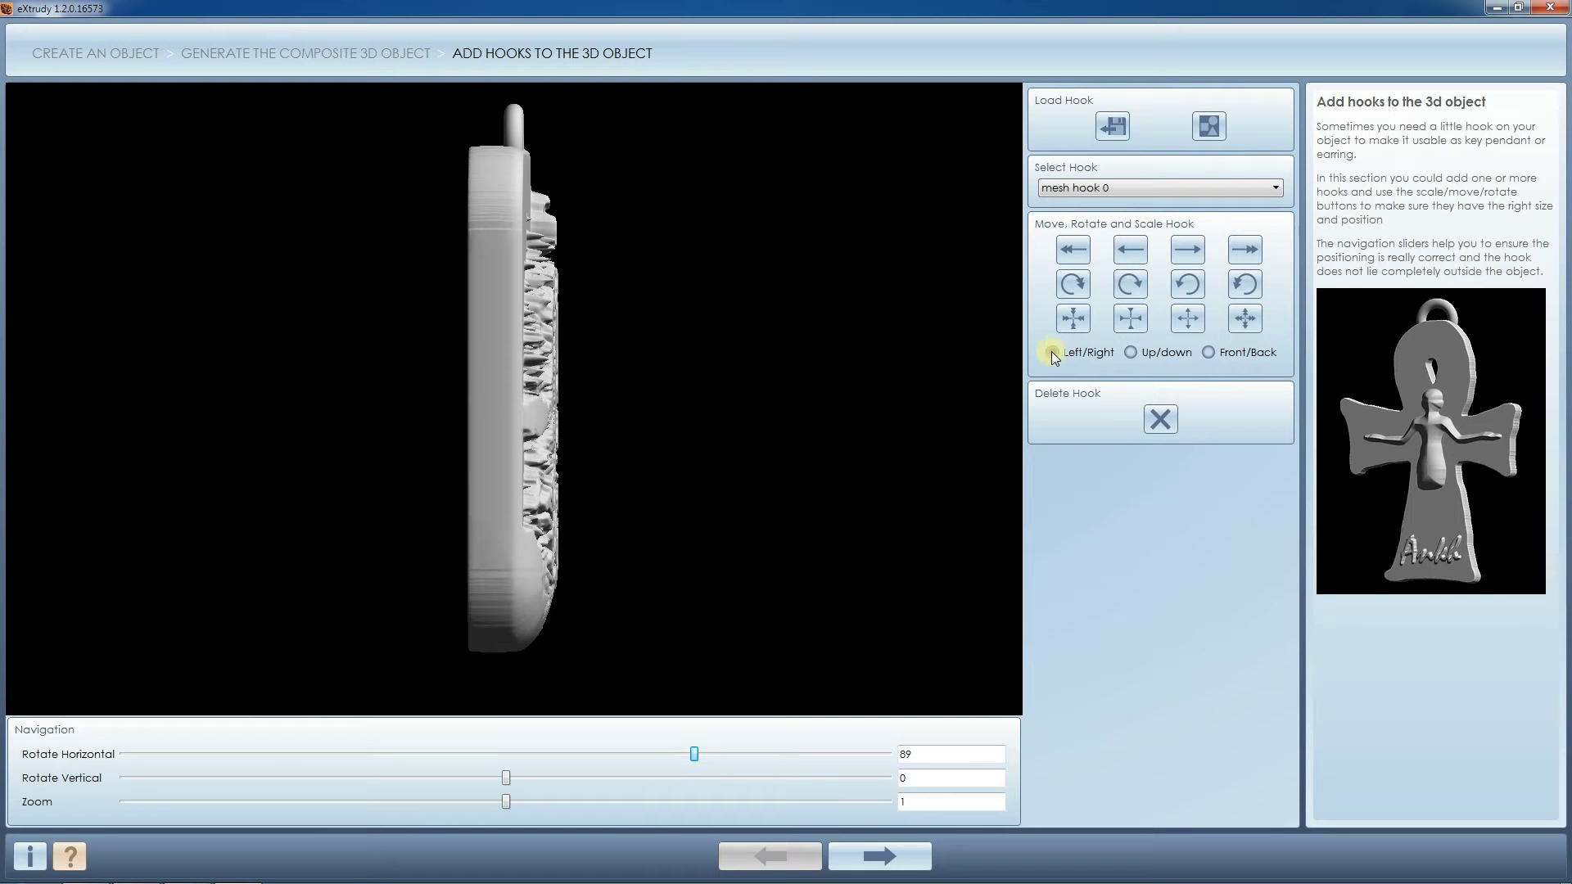
click(1209, 352)
click(1130, 250)
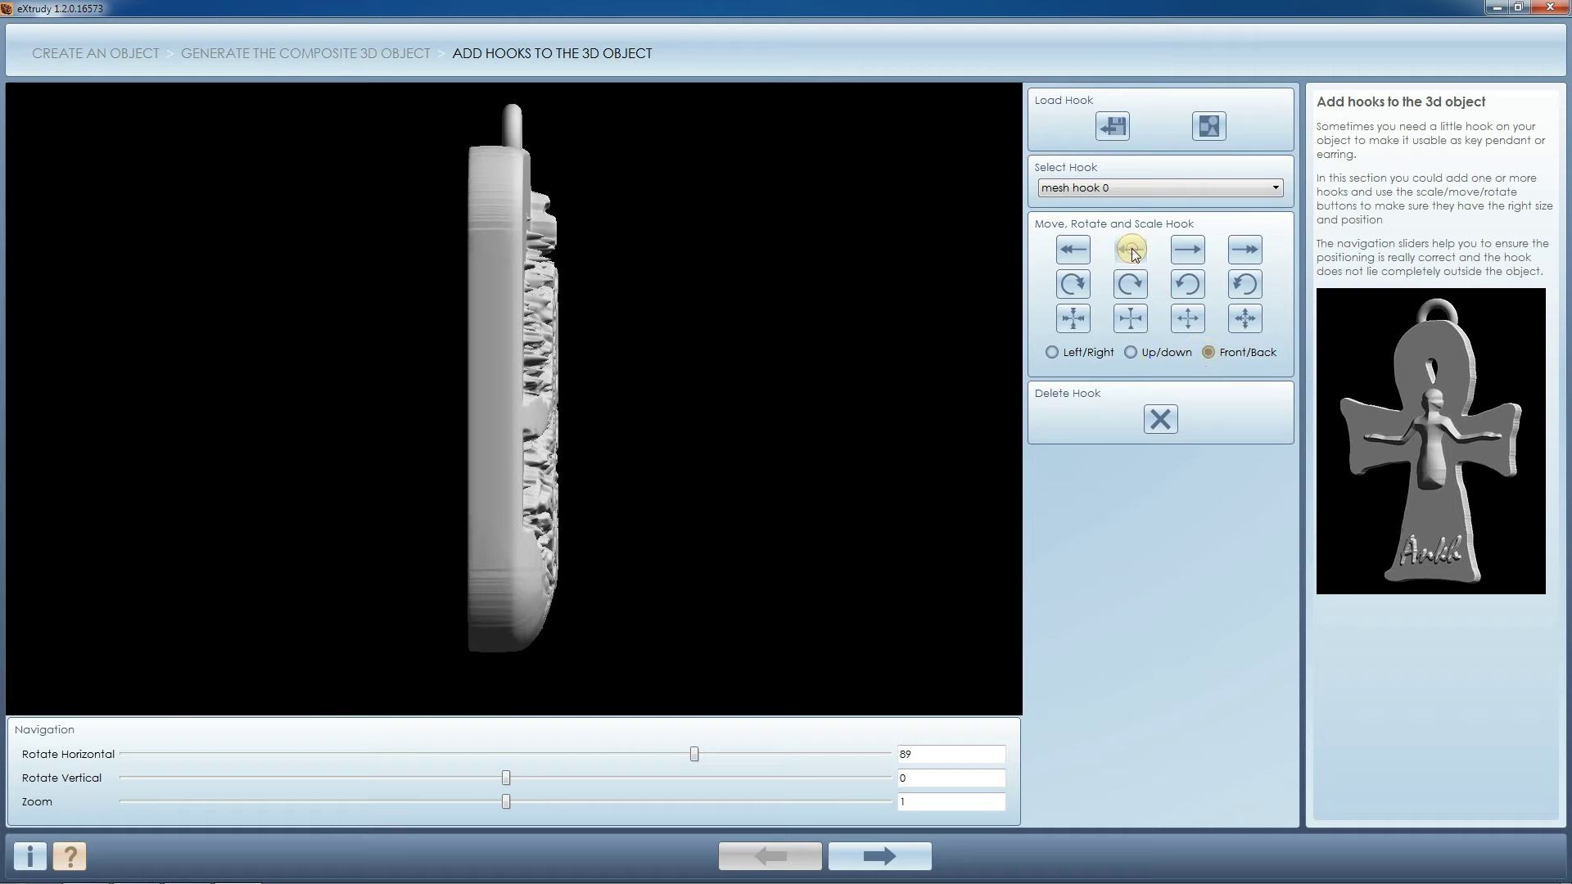
click(1130, 250)
click(1131, 250)
click(1130, 250)
click(1130, 249)
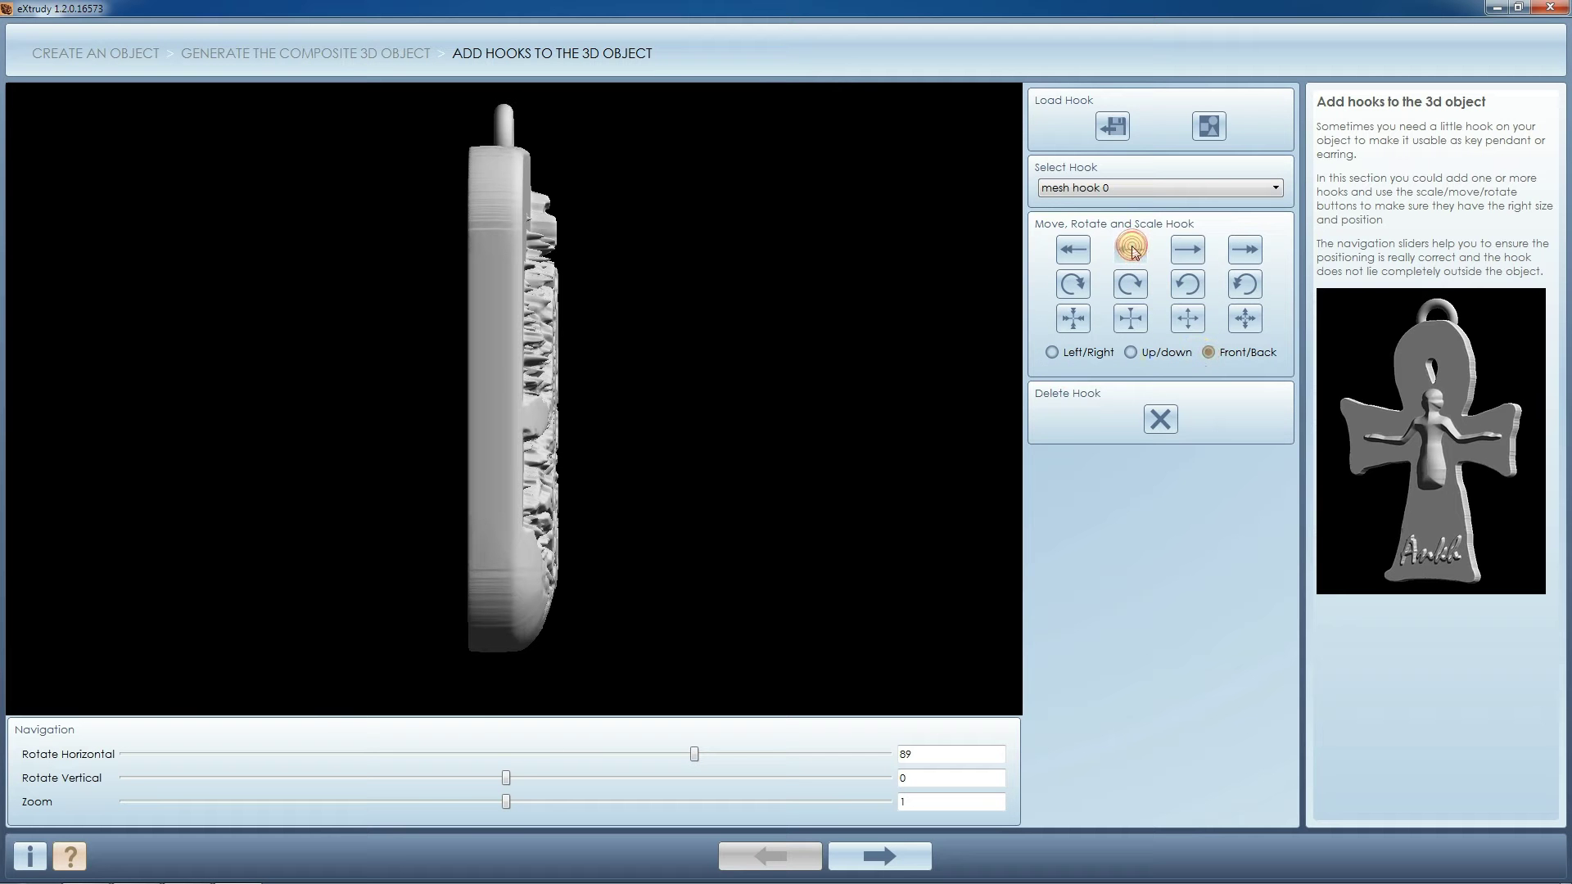
click(1130, 249)
- Scale the ring hook up by two large increments and back down by one
drag(704, 753, 508, 755)
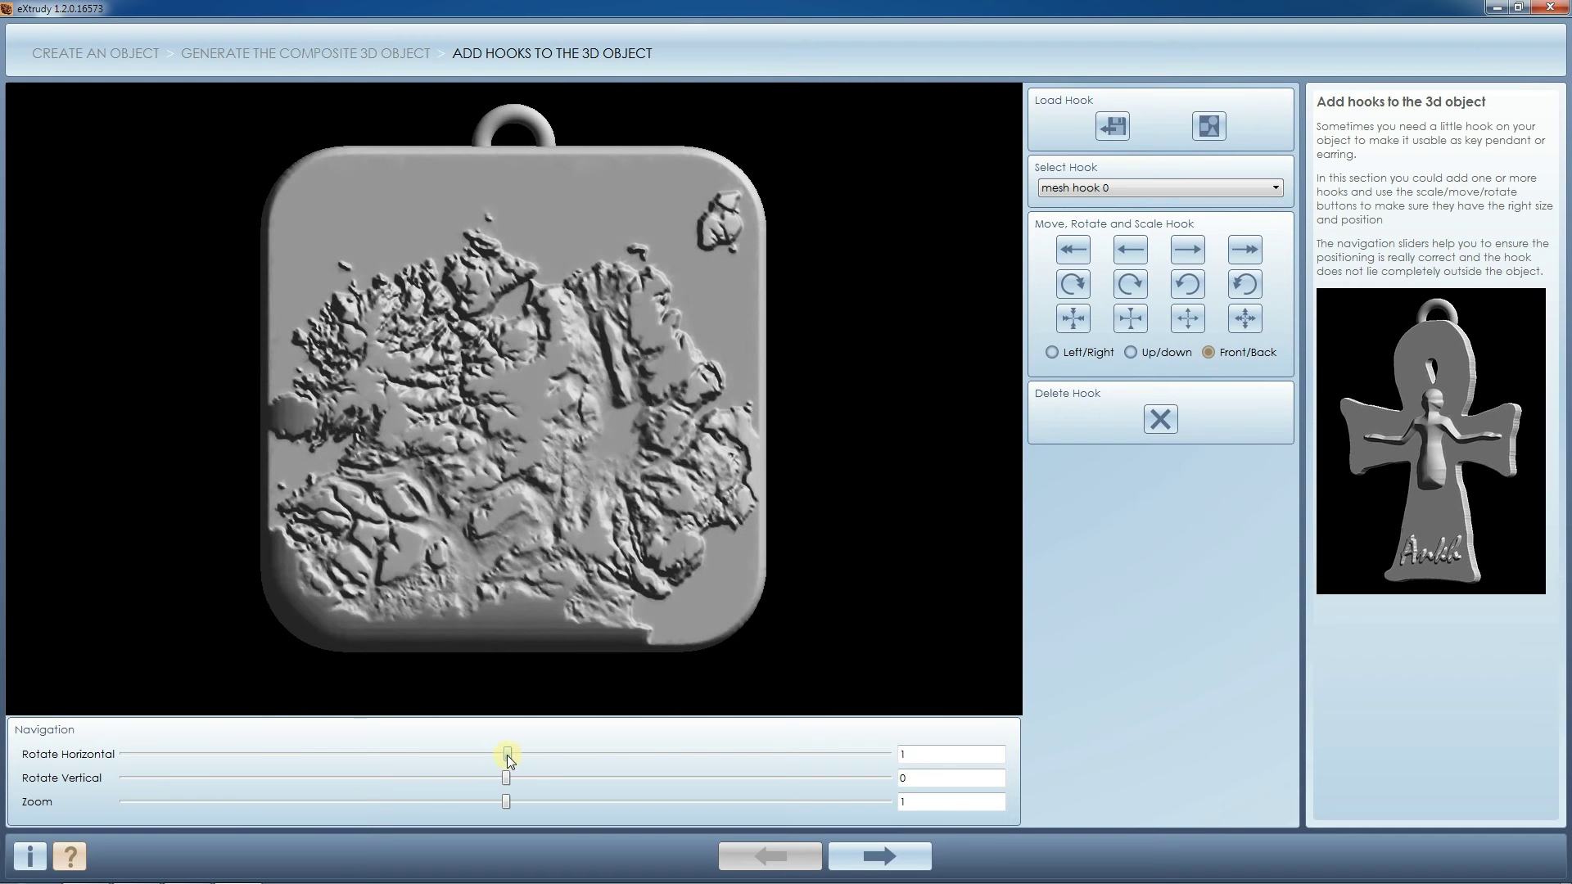
click(1248, 321)
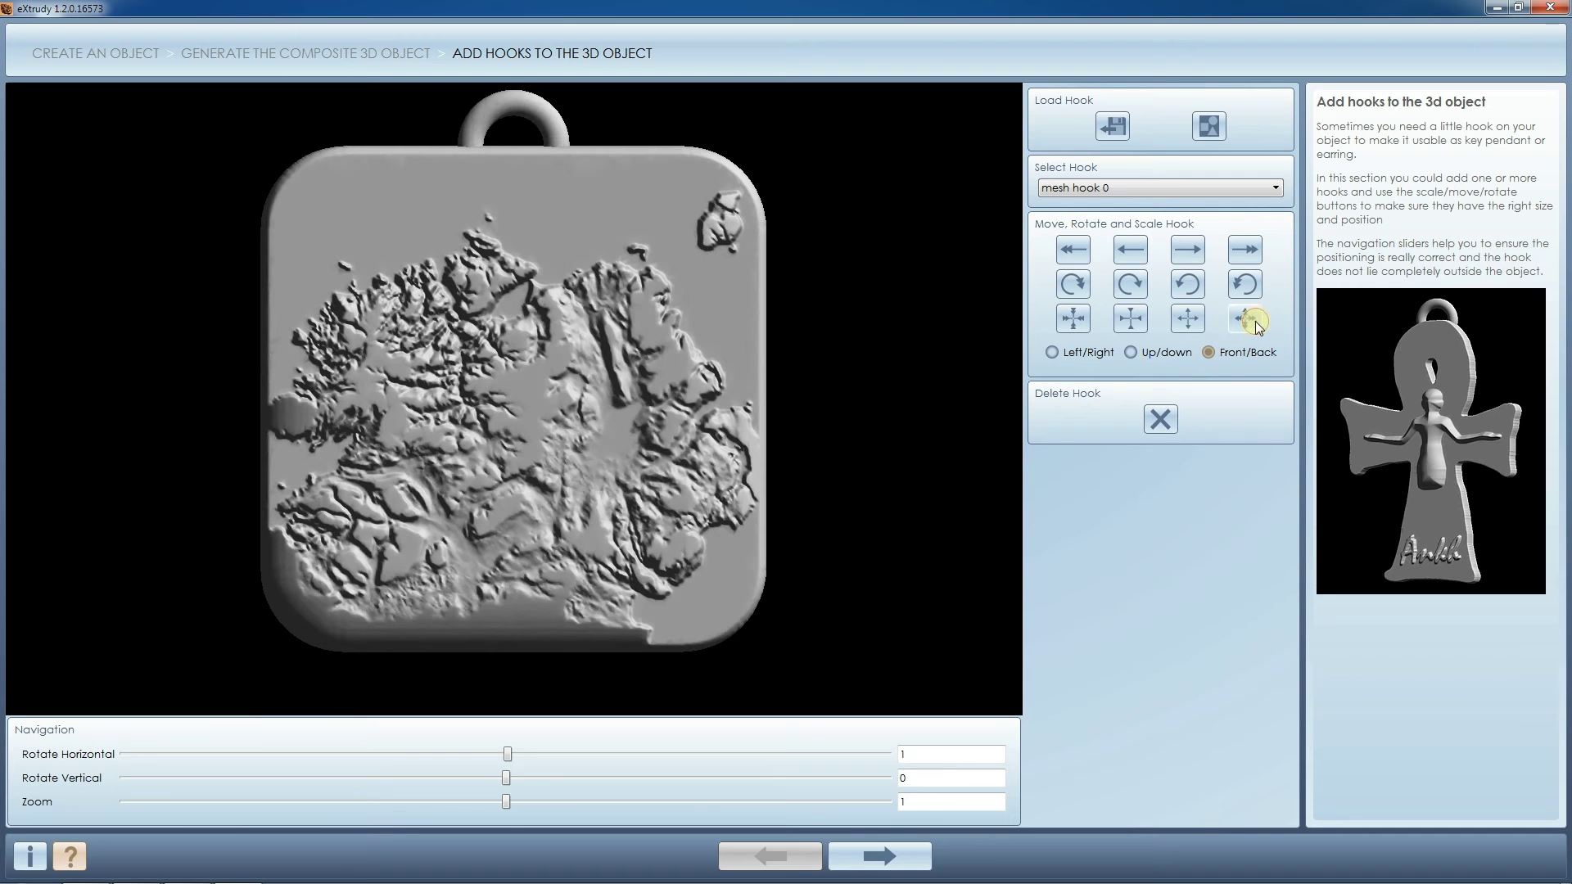
click(1249, 322)
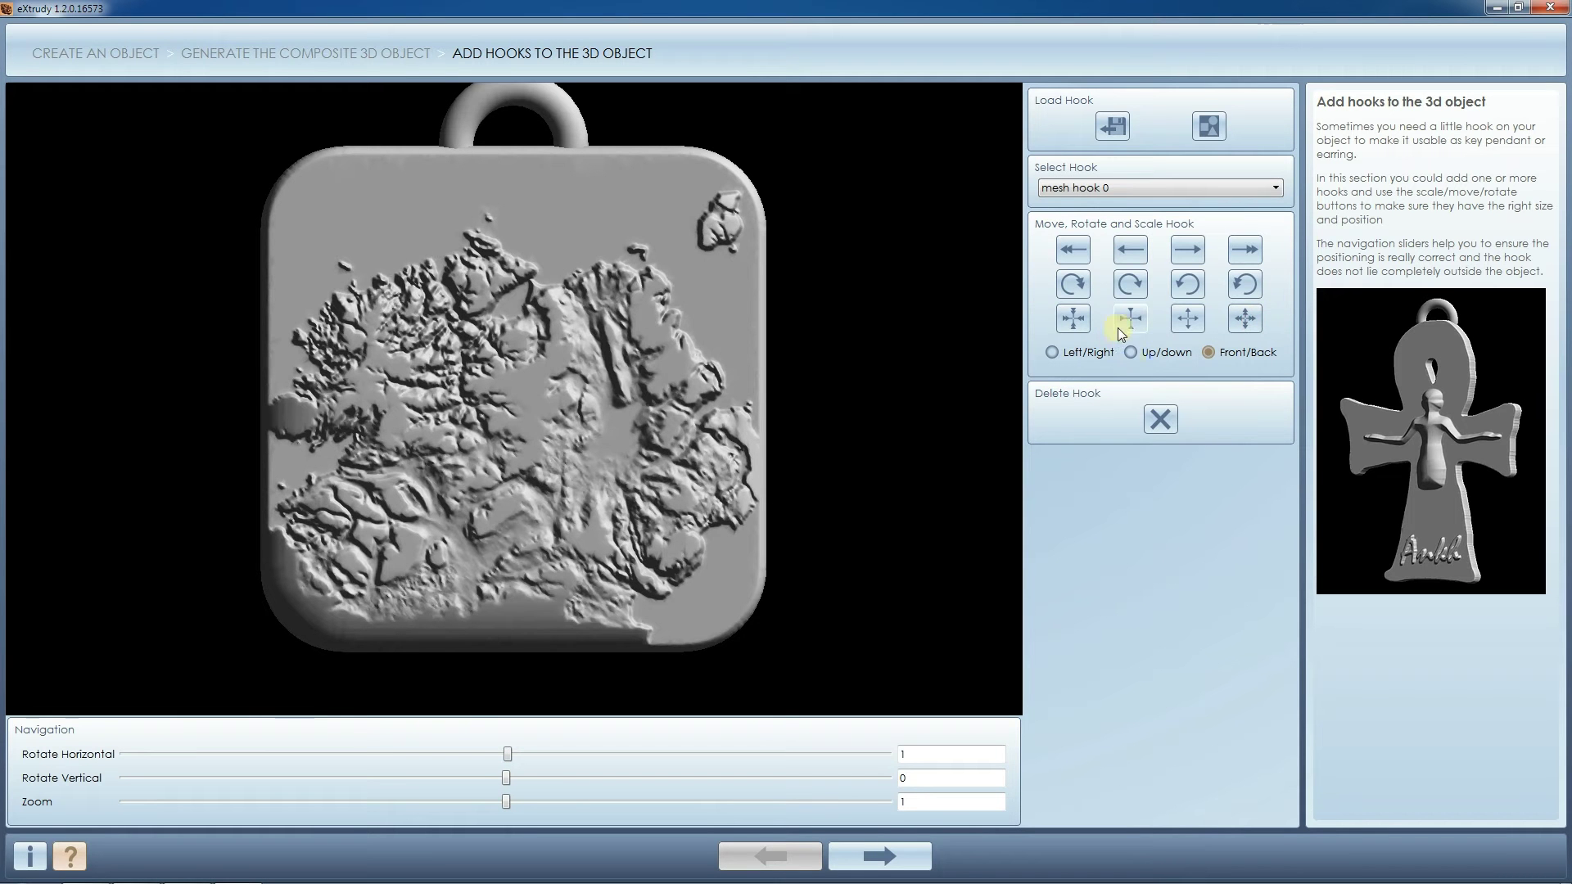
click(1072, 319)
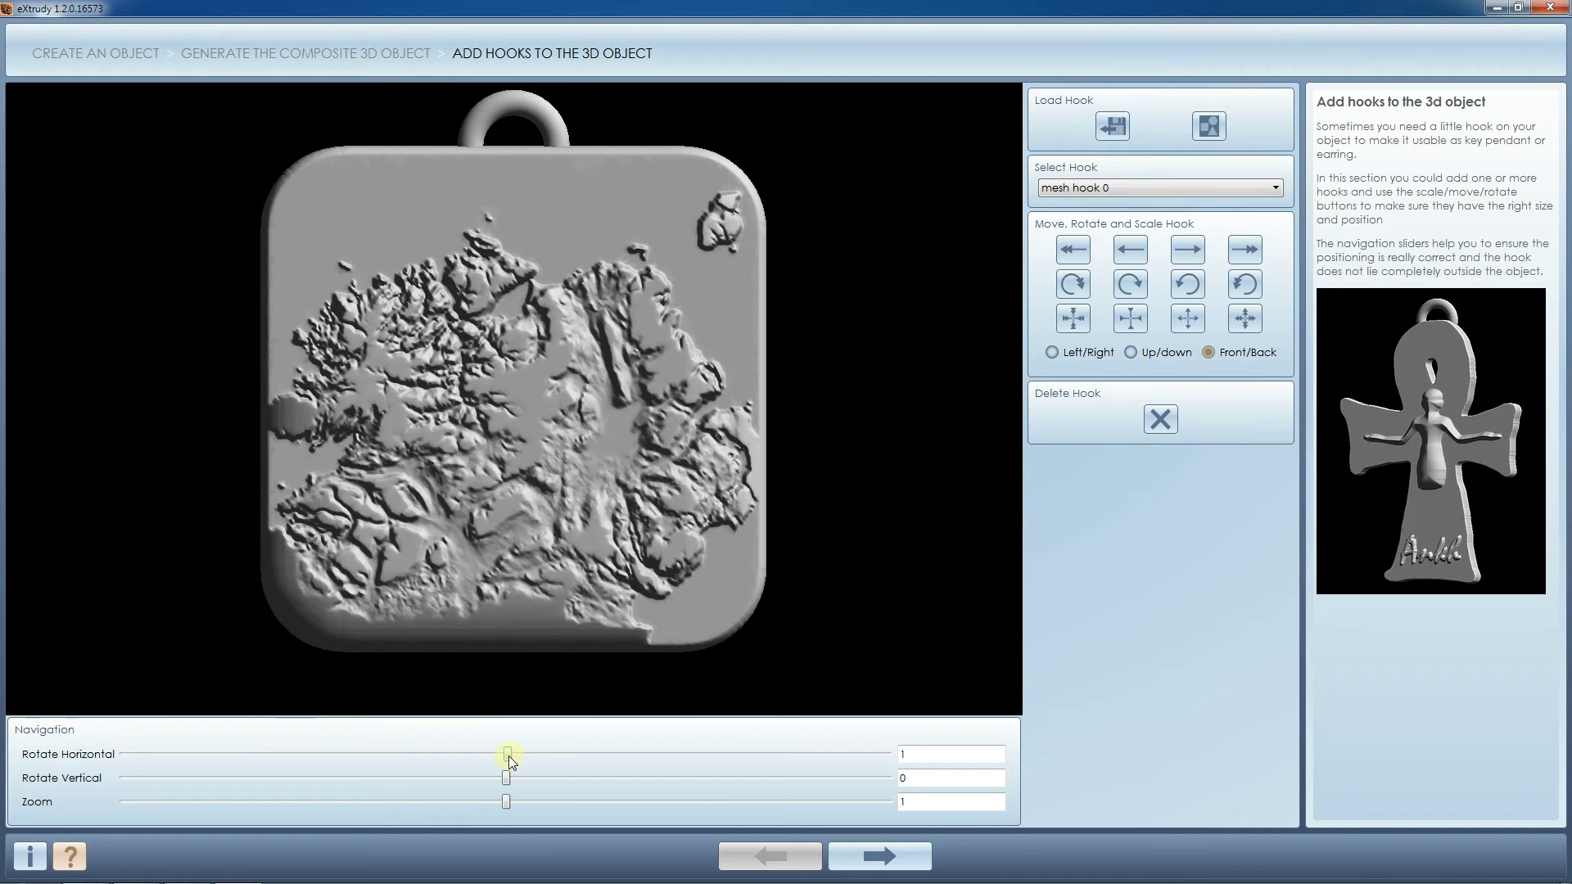
- Move the ring hook up along the Up/down axis by eight small increments and check how it sits on the object
mouse_move(509, 755)
mouse_down()
mouse_move(701, 749)
mouse_move(501, 753)
mouse_up()
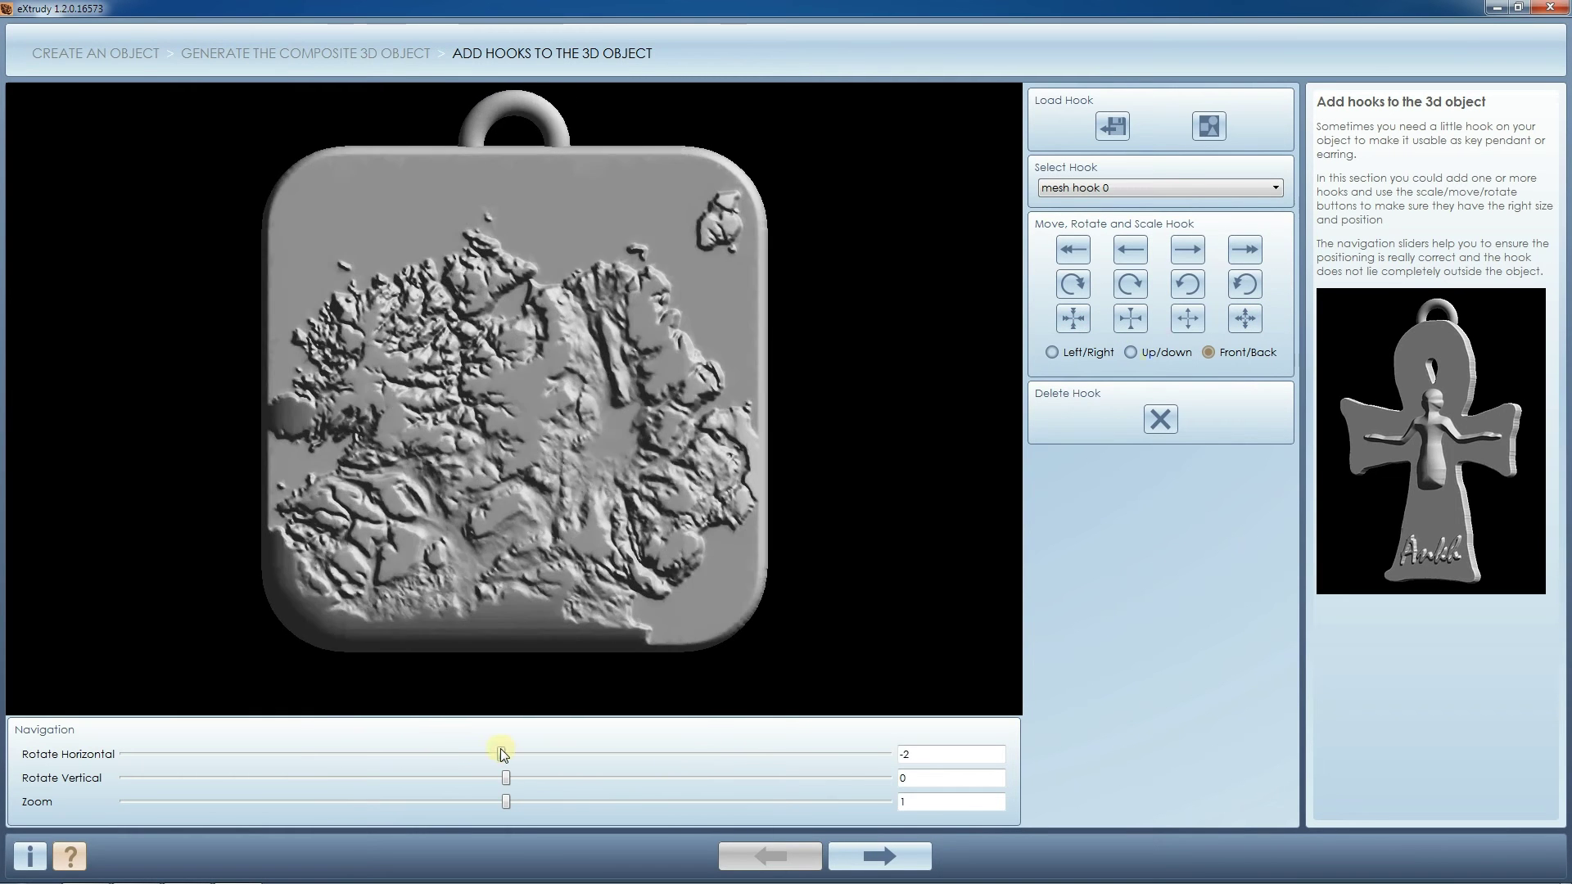
click(1131, 353)
click(1195, 254)
click(1197, 256)
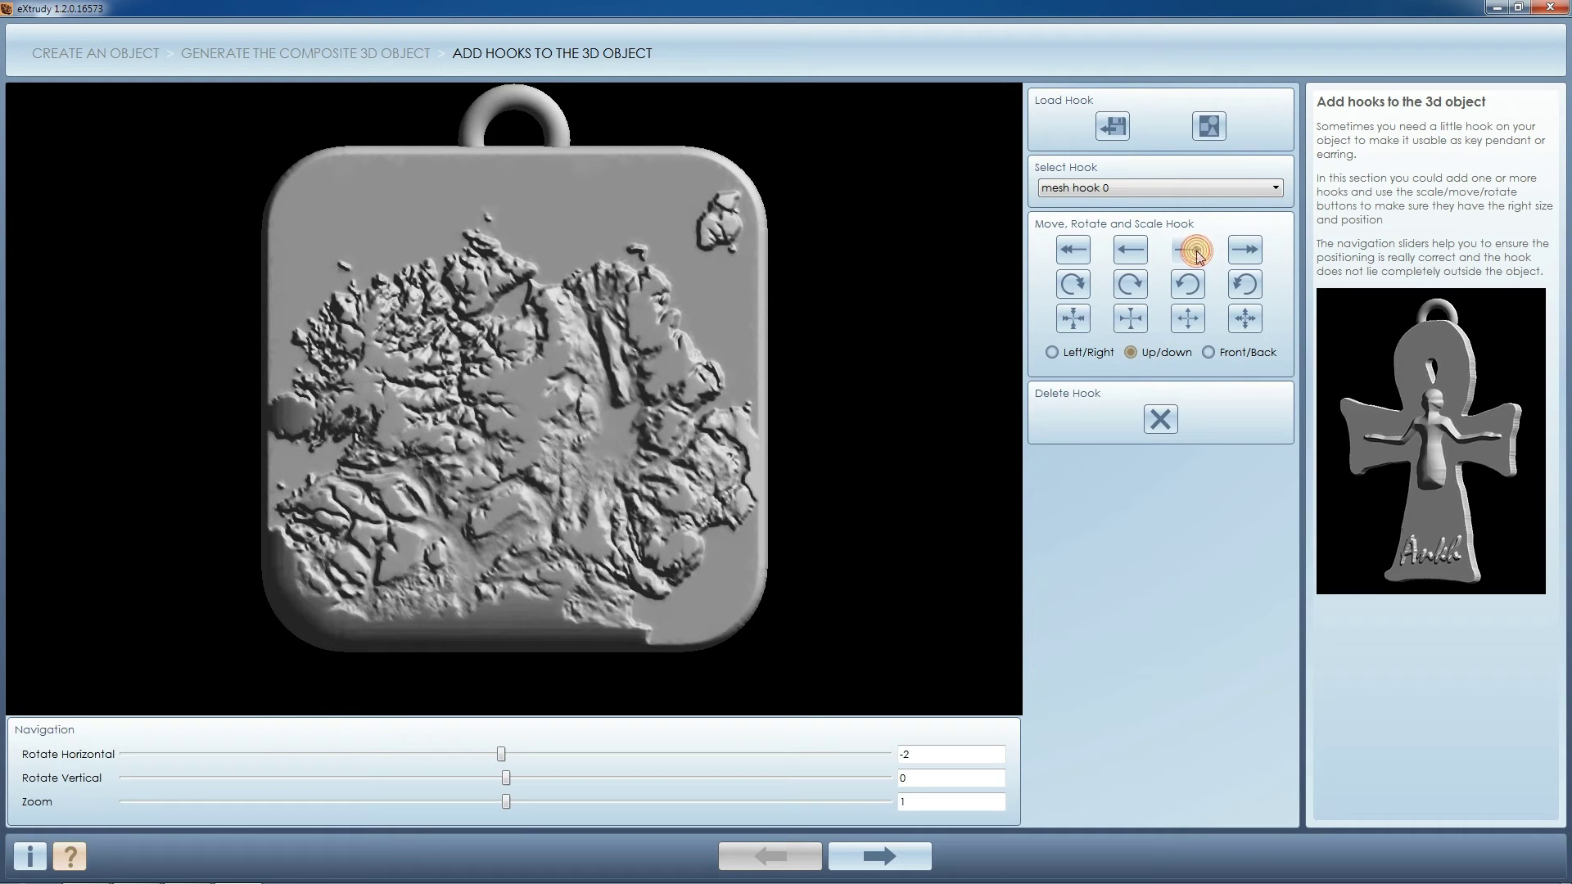
click(1196, 252)
click(1196, 251)
click(1196, 251)
click(1196, 251)
click(1196, 251)
click(1196, 251)
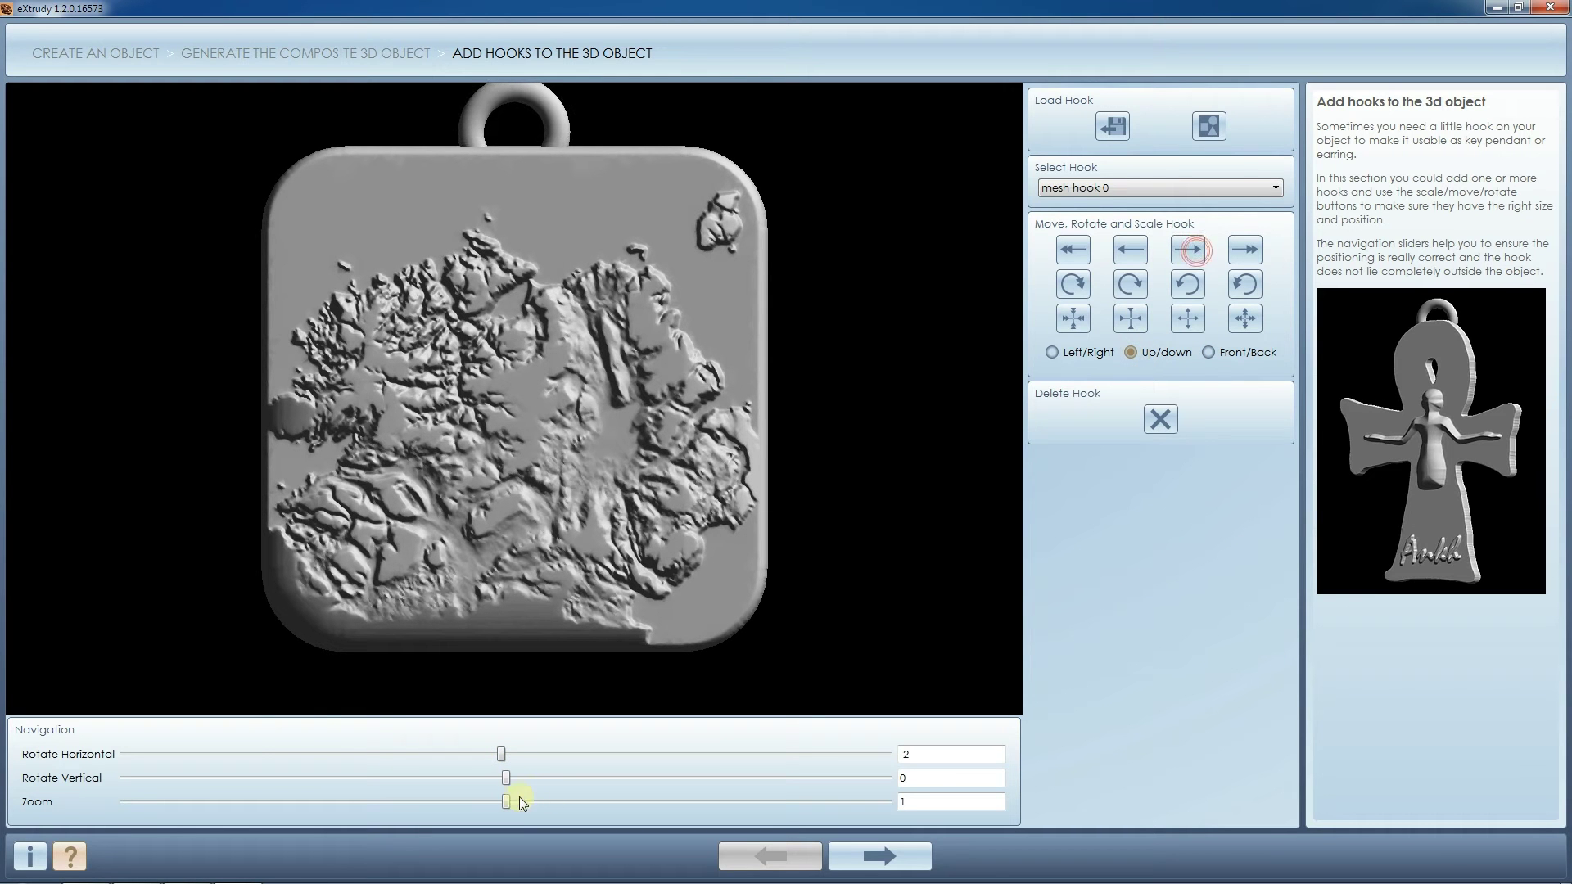
drag(503, 803, 321, 800)
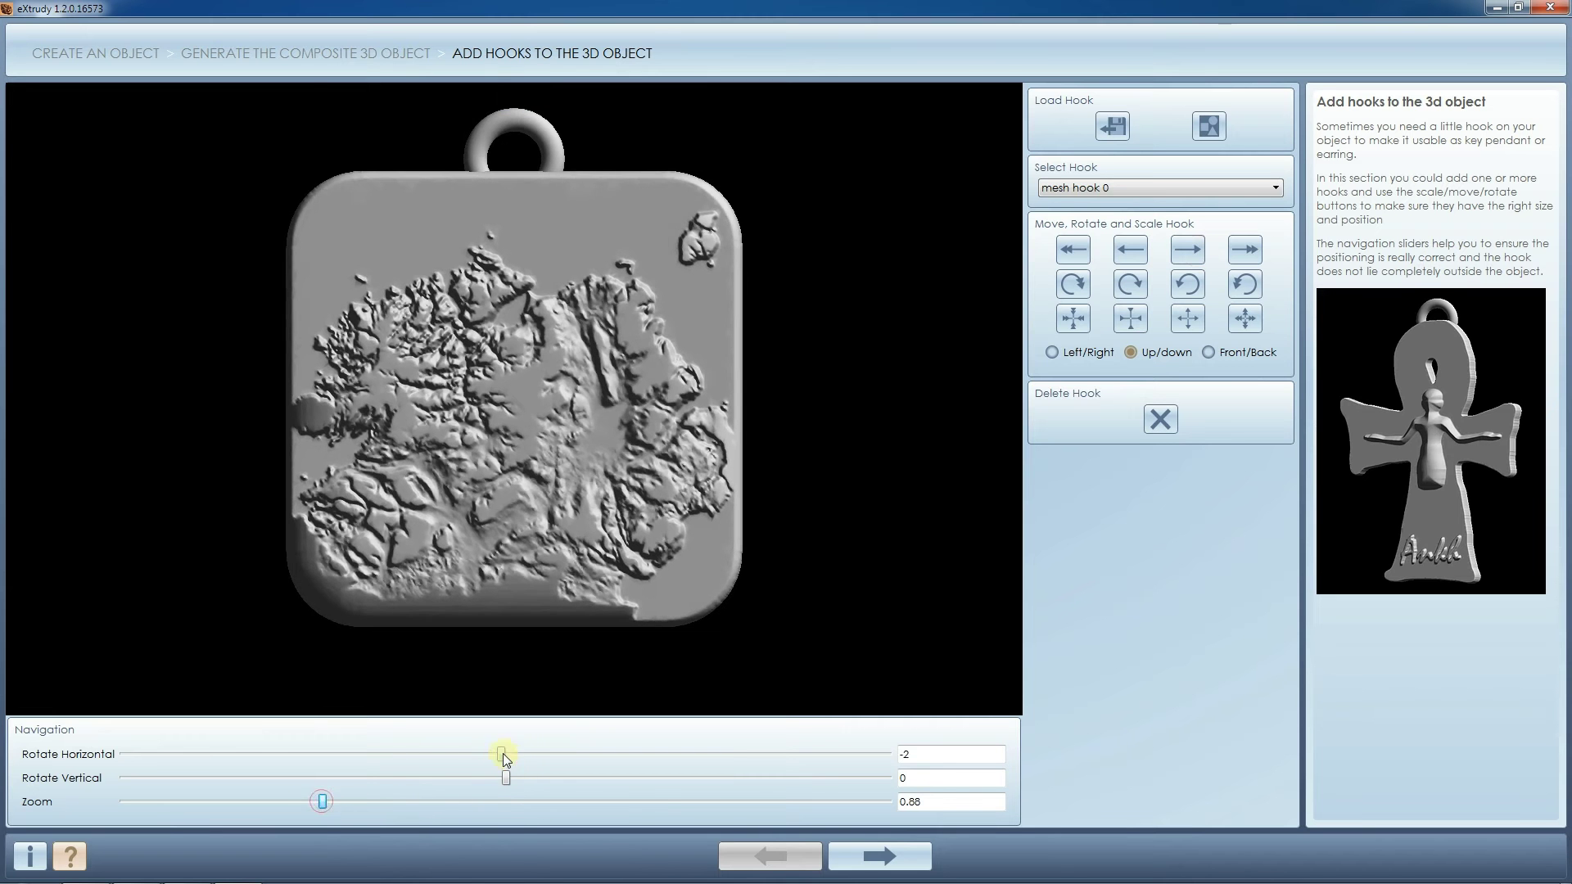
mouse_move(503, 753)
mouse_down()
mouse_move(956, 762)
mouse_move(439, 757)
mouse_move(480, 754)
mouse_up()
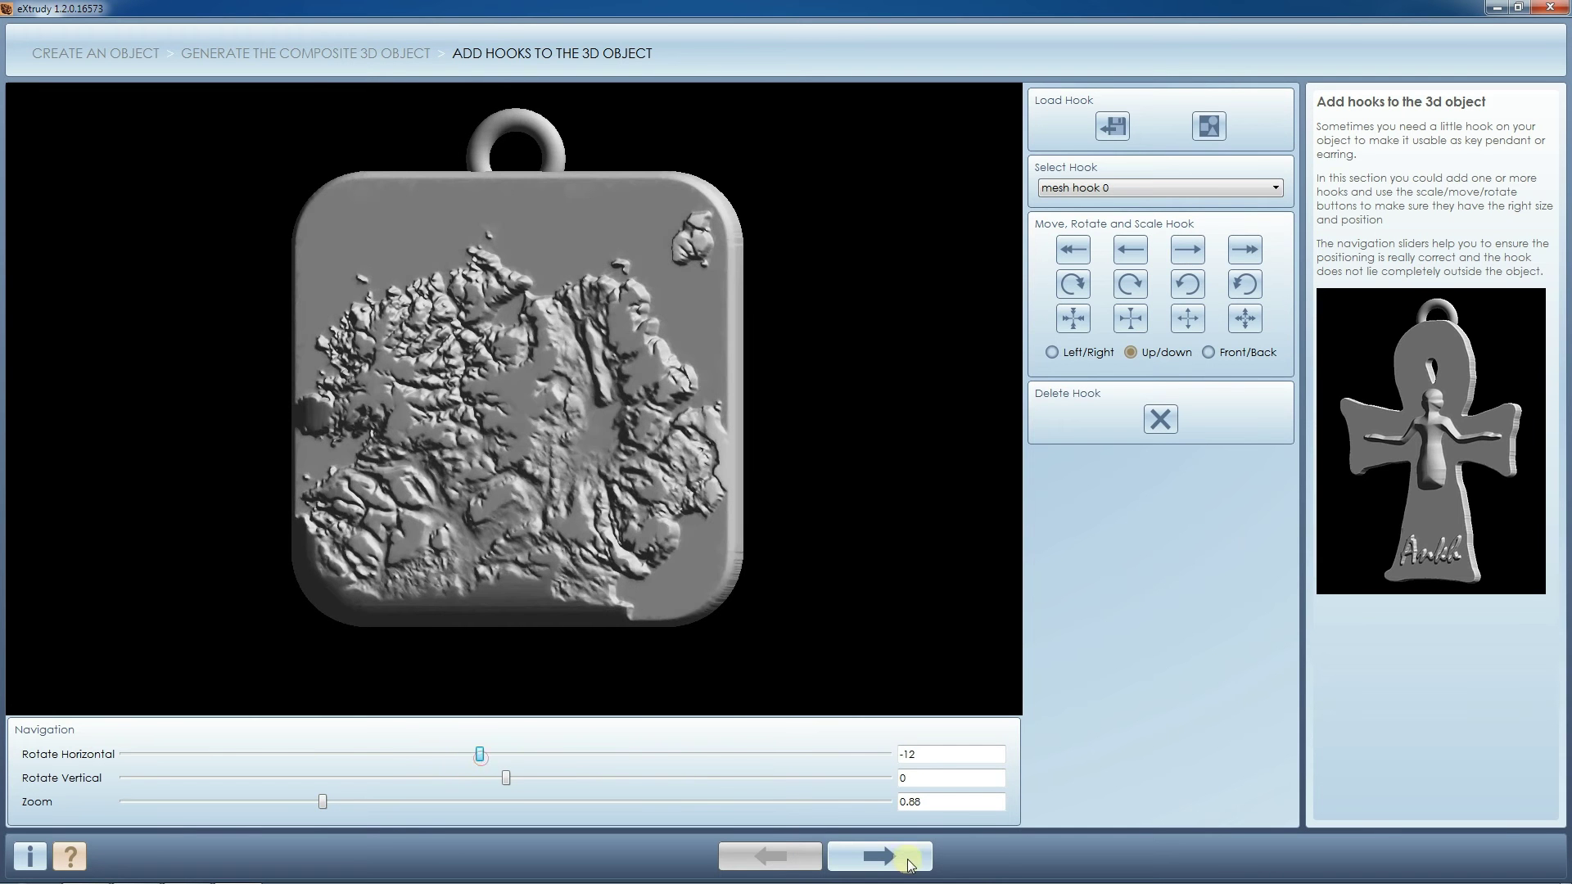
- Finish adding hooks, proceed to the stage for saving the 3D object, and check the object's volume
click(907, 864)
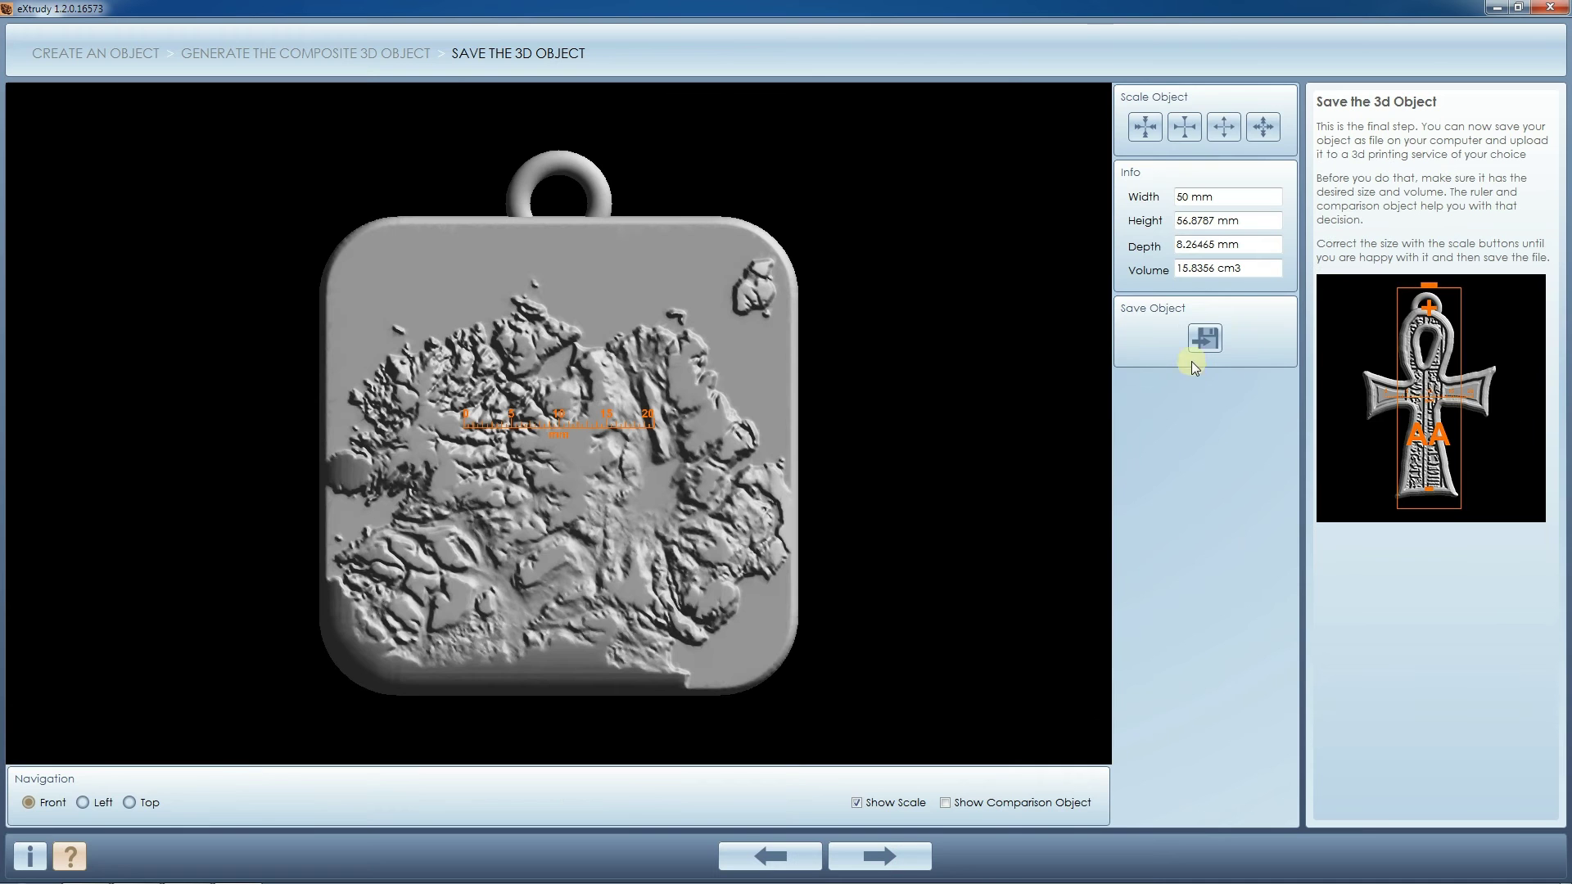
click(1205, 338)
drag(1261, 268, 1136, 265)
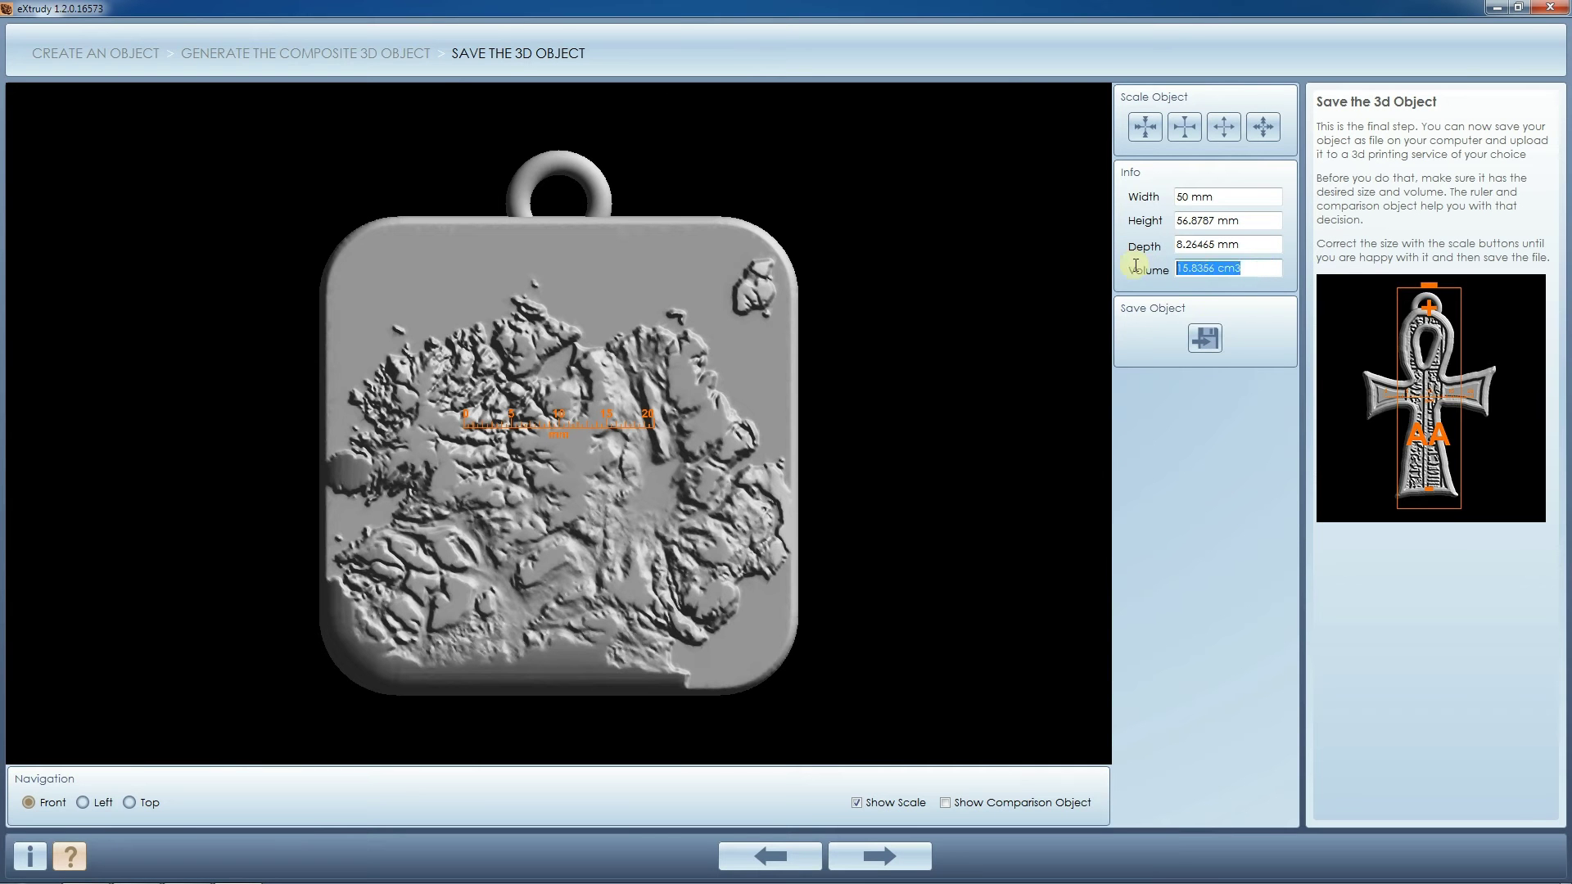
click(1269, 265)
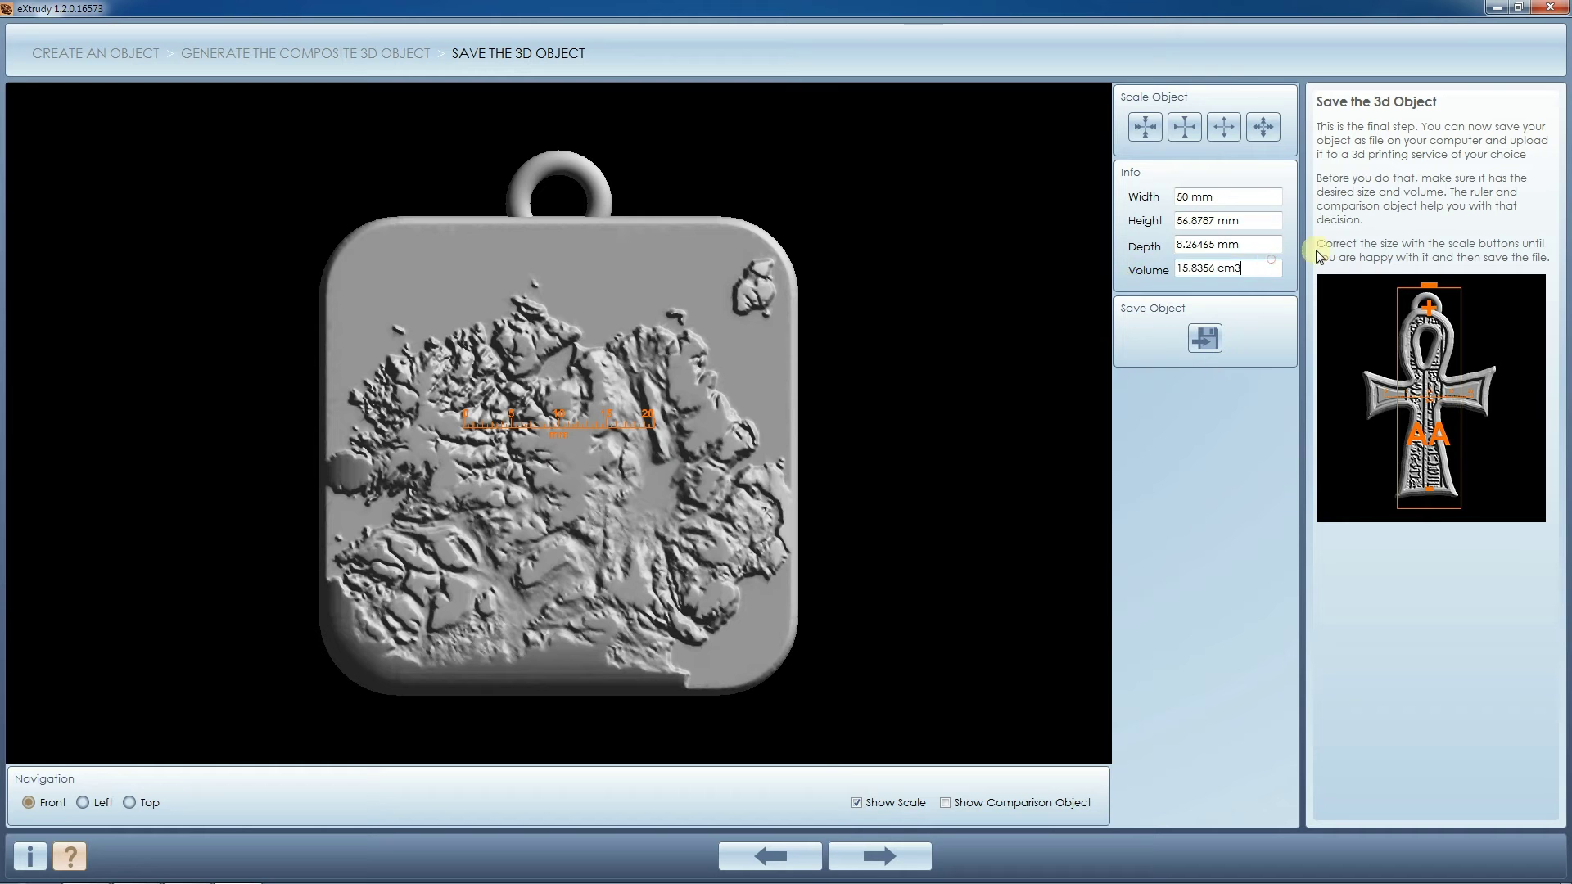
- Show the comparison object and scale the pendant down by two large increments to a width of 28.125 mm, checking its volume
click(946, 803)
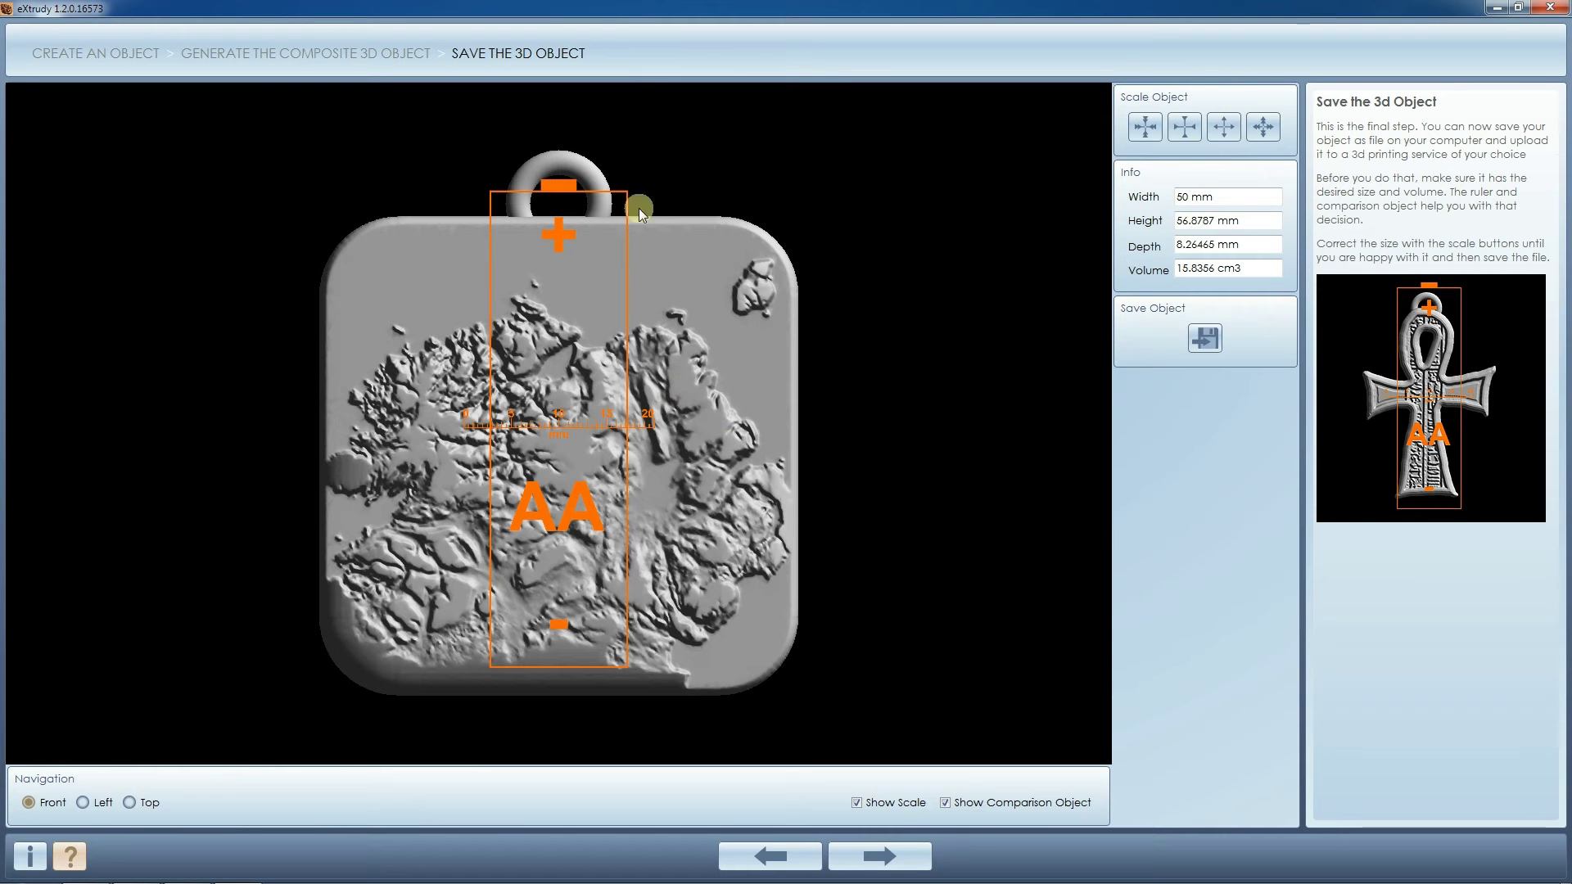
click(1147, 131)
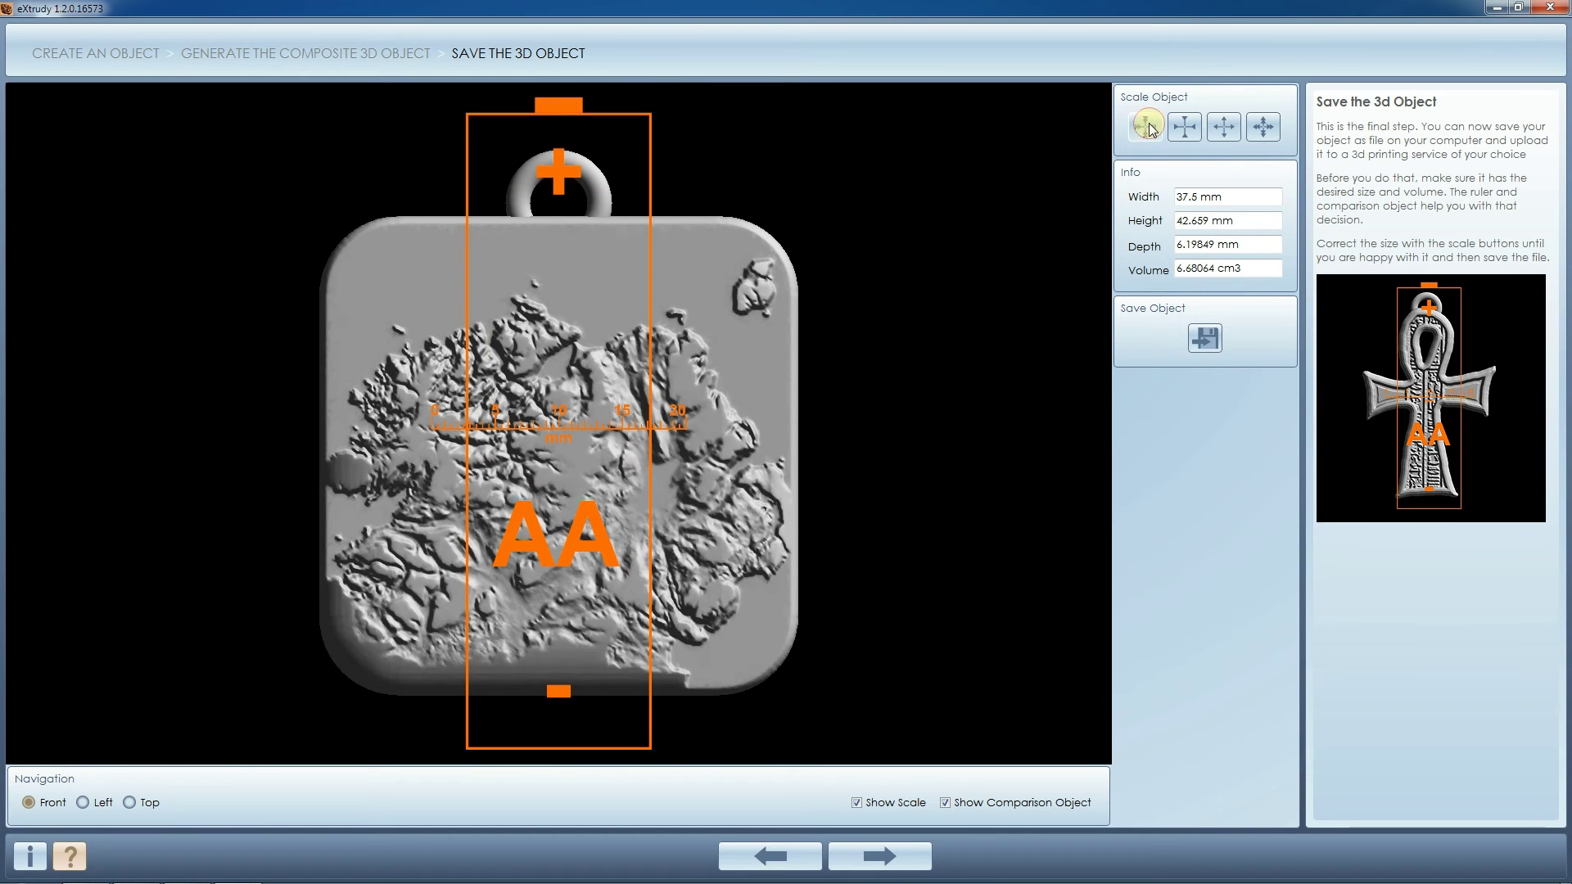
click(1149, 129)
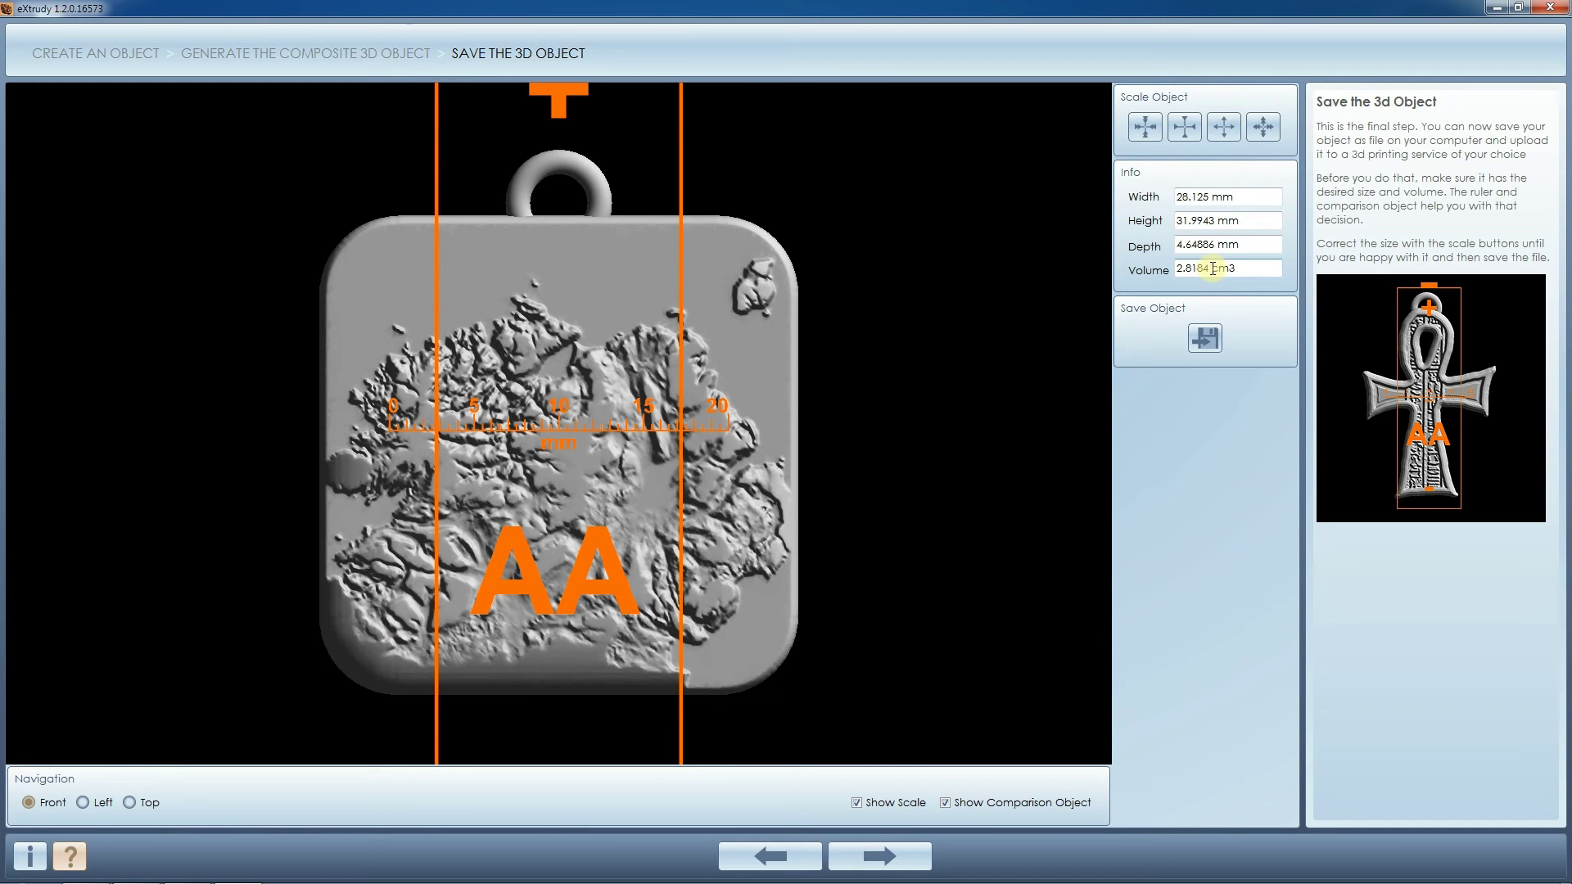
double_click(1210, 268)
- Save the pendant to drive F: as the binary STL file Extrudy_Object_2015_06_11_22_41_36.stl
click(1216, 332)
drag(765, 204, 905, 172)
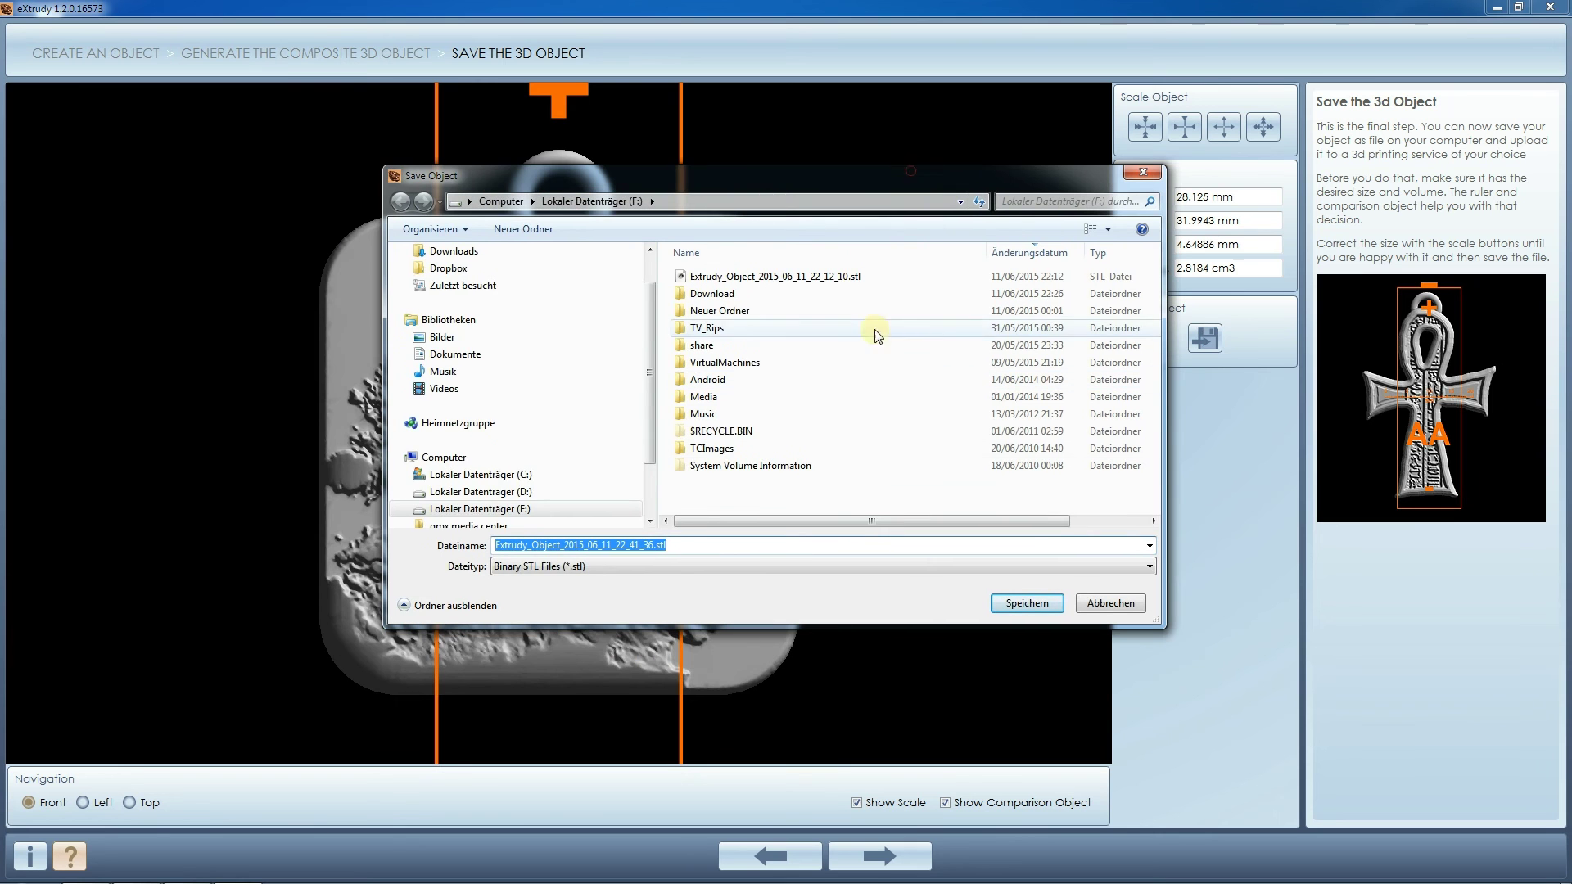
scroll(646, 430, down, 1)
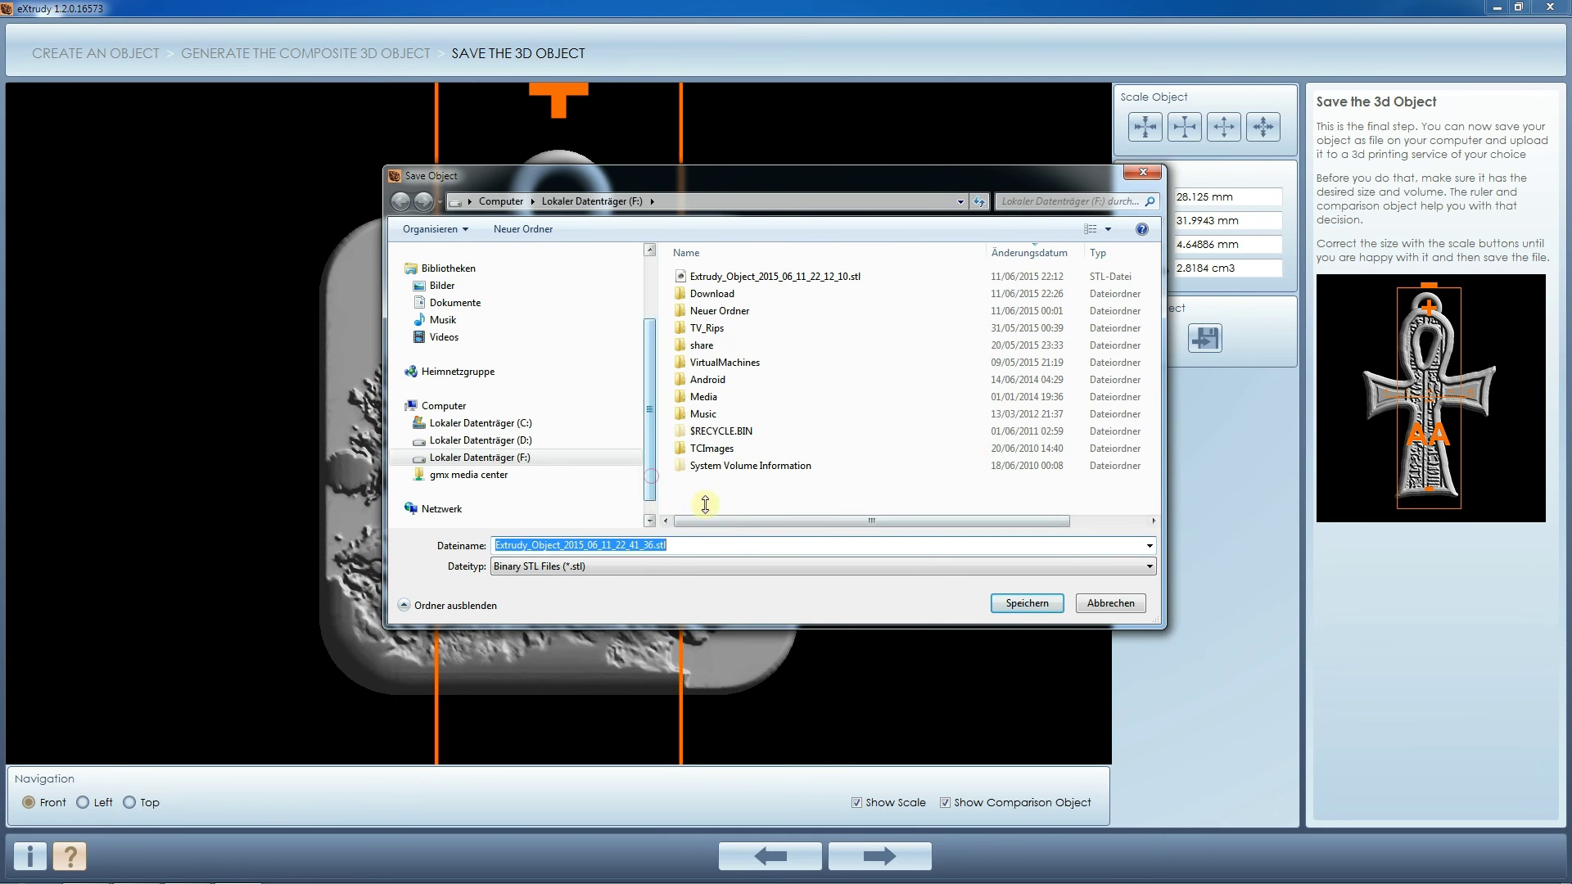
click(736, 544)
click(1020, 610)
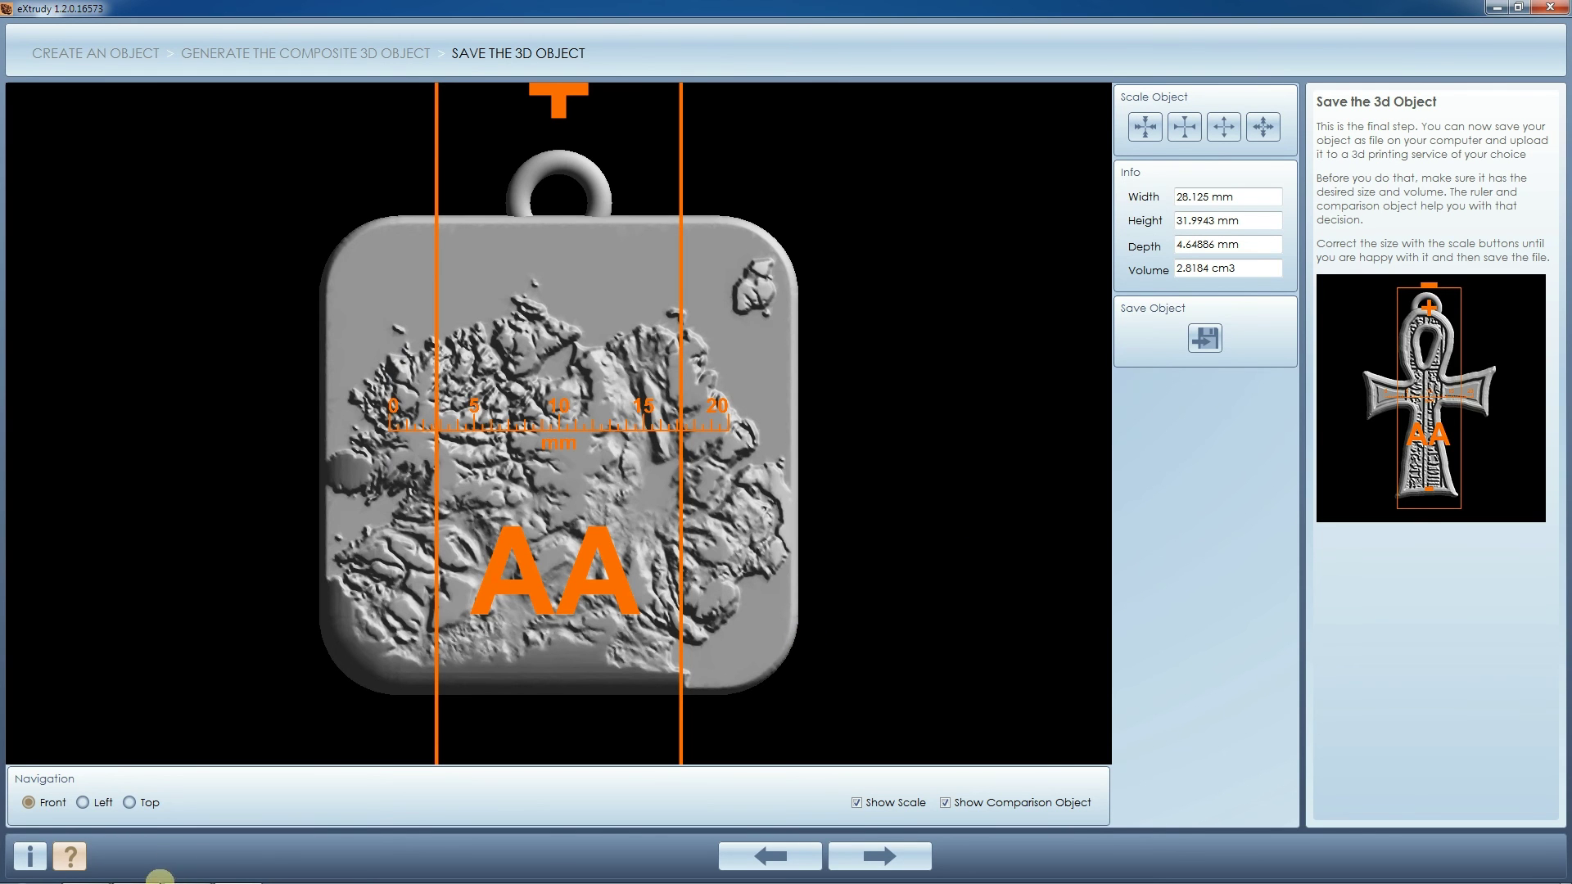
- Open Extrudy_Object_2015_06_11_22_41_36.stl from drive F: in MeshLab with duplicated vertices unified
mouse_move(169, 873)
click(88, 873)
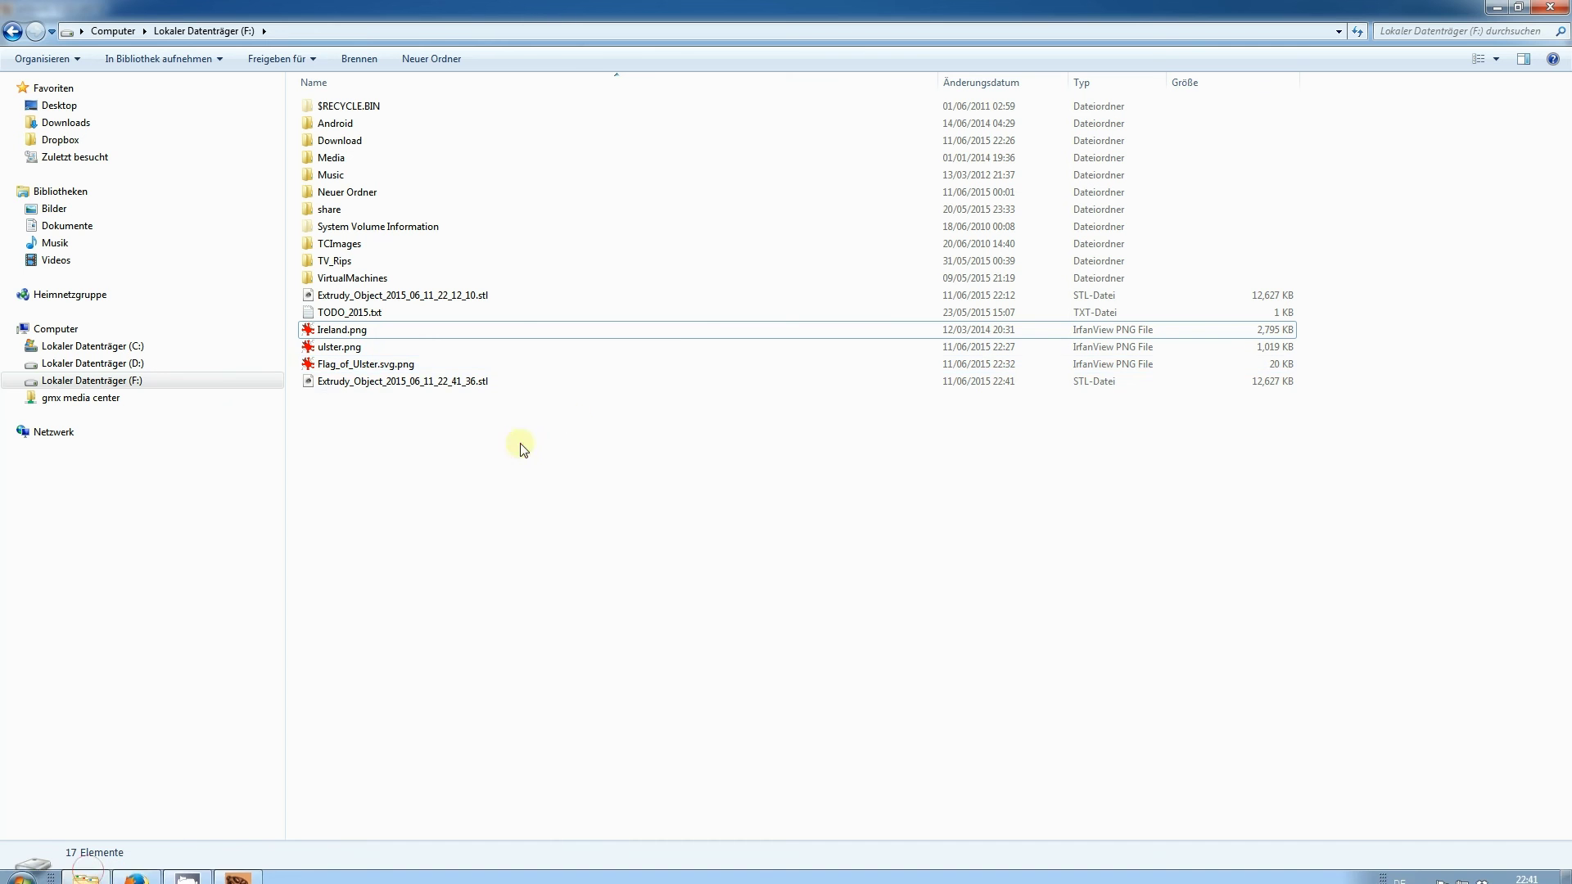
click(459, 386)
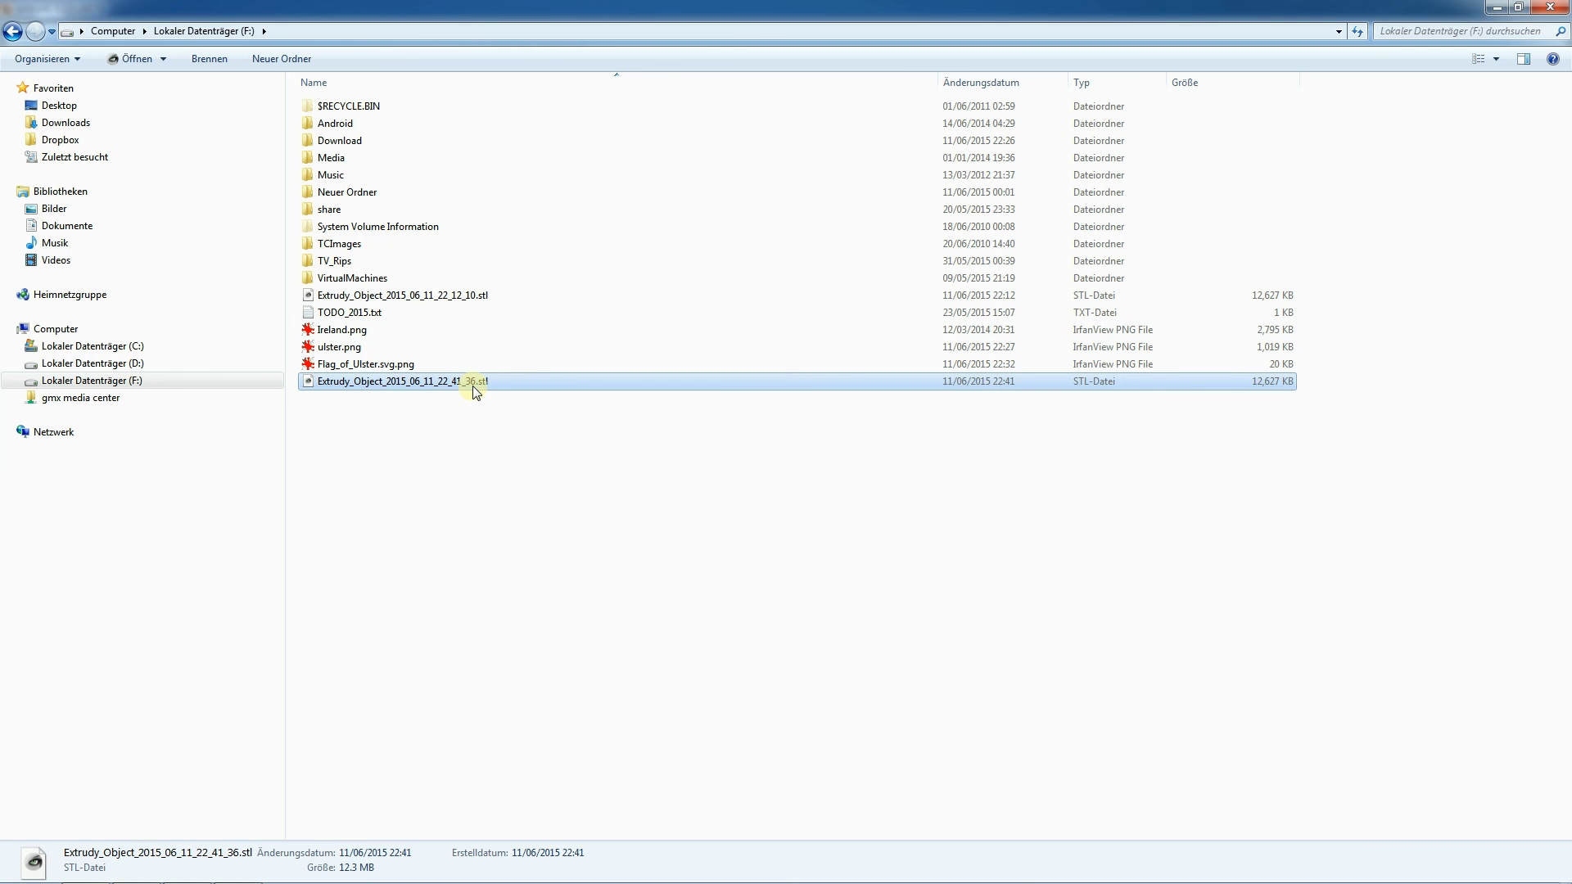
double_click(473, 386)
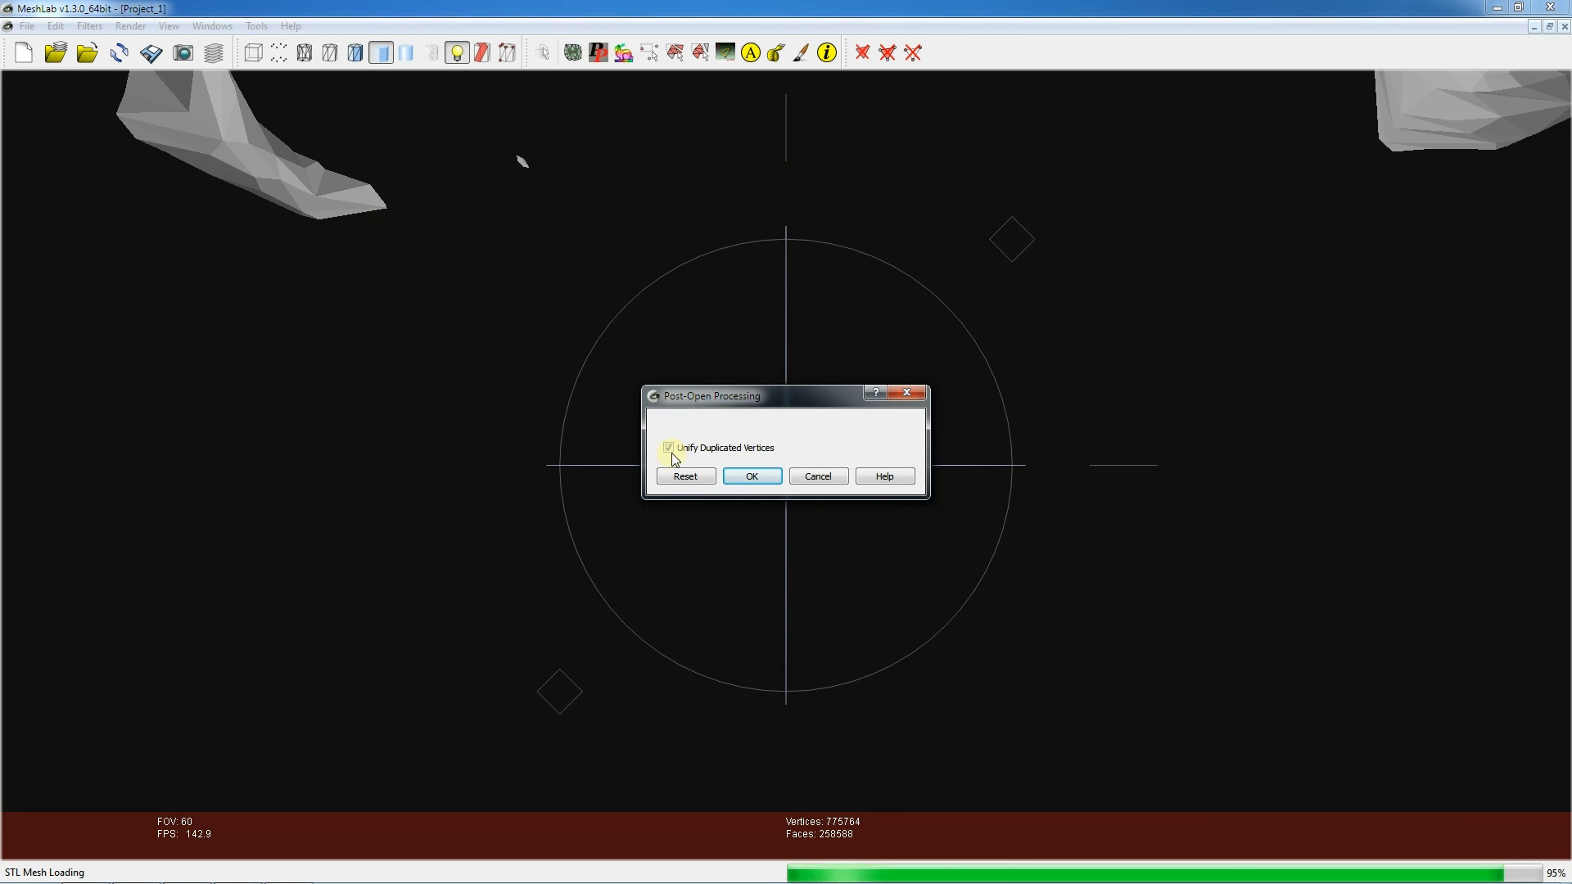
click(736, 476)
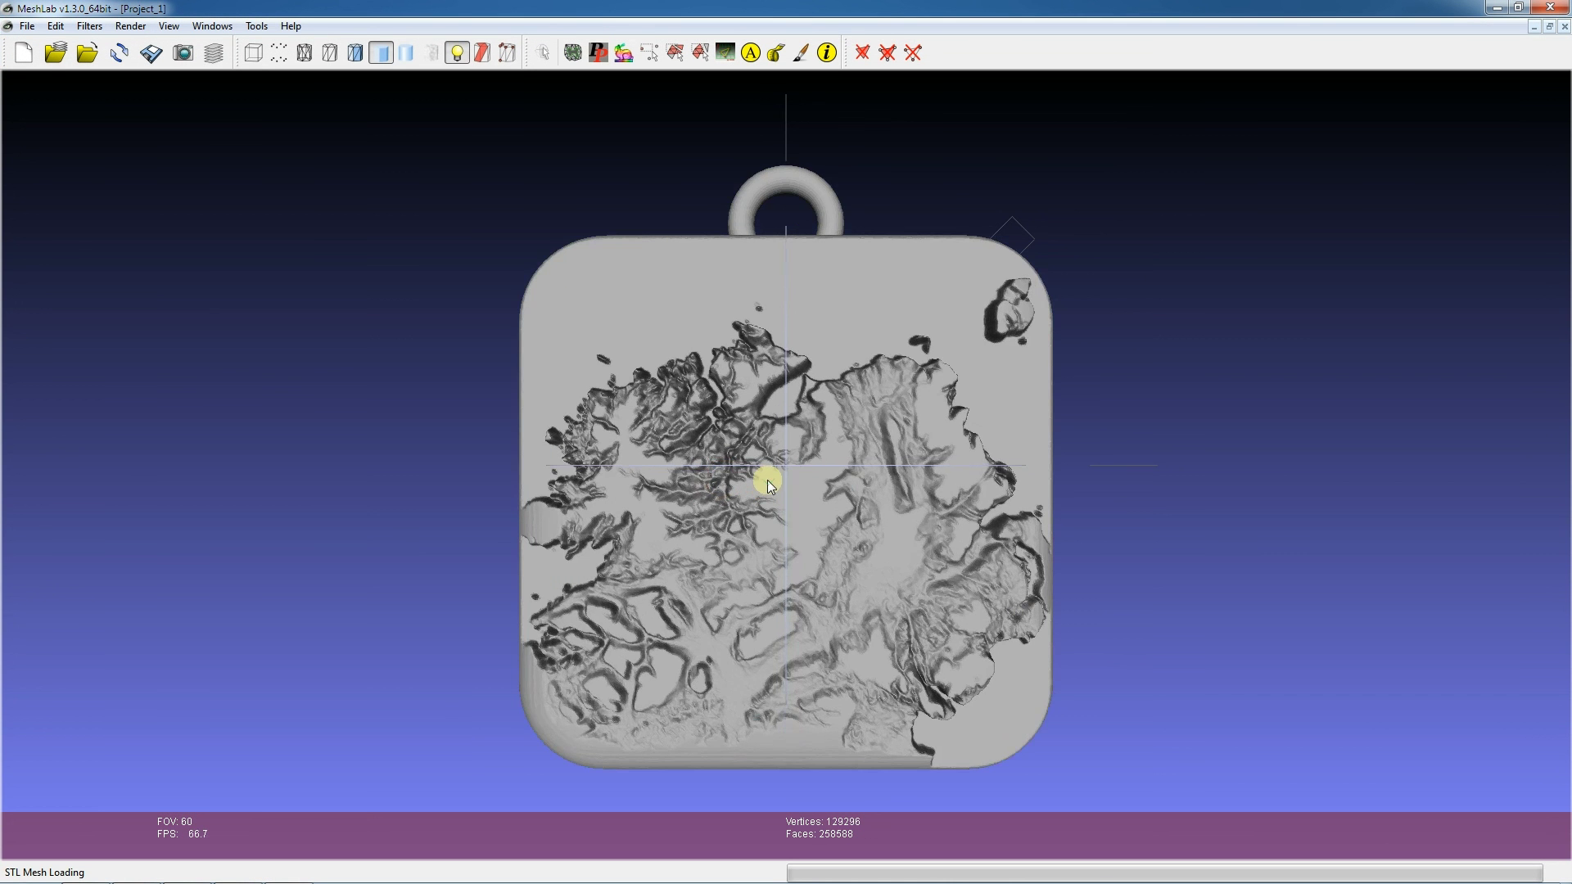